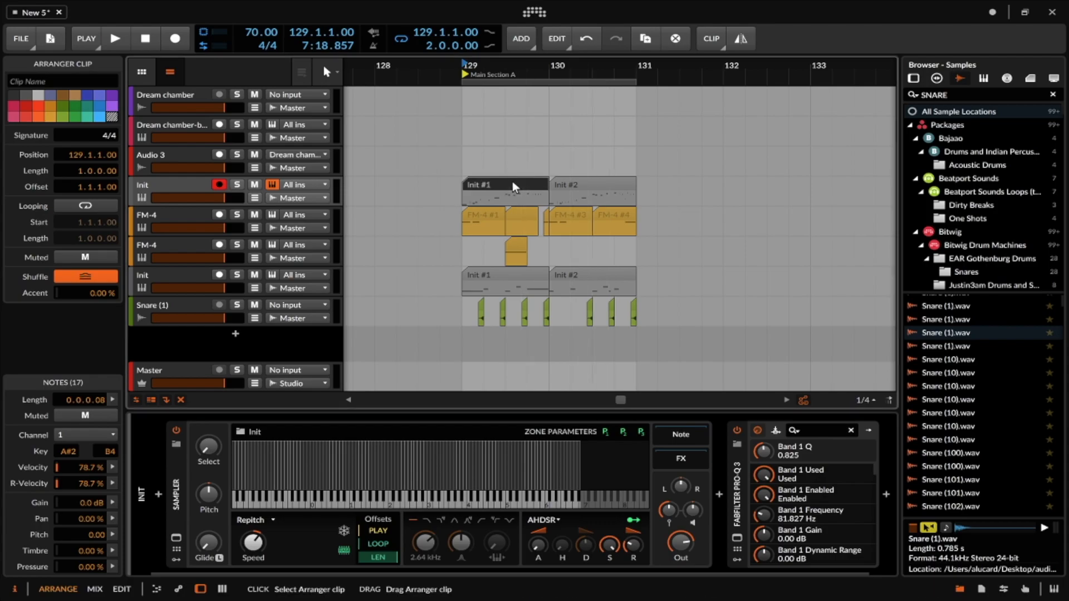
- Play the two-bar Main Section A loop starting at bar 129
key("space")
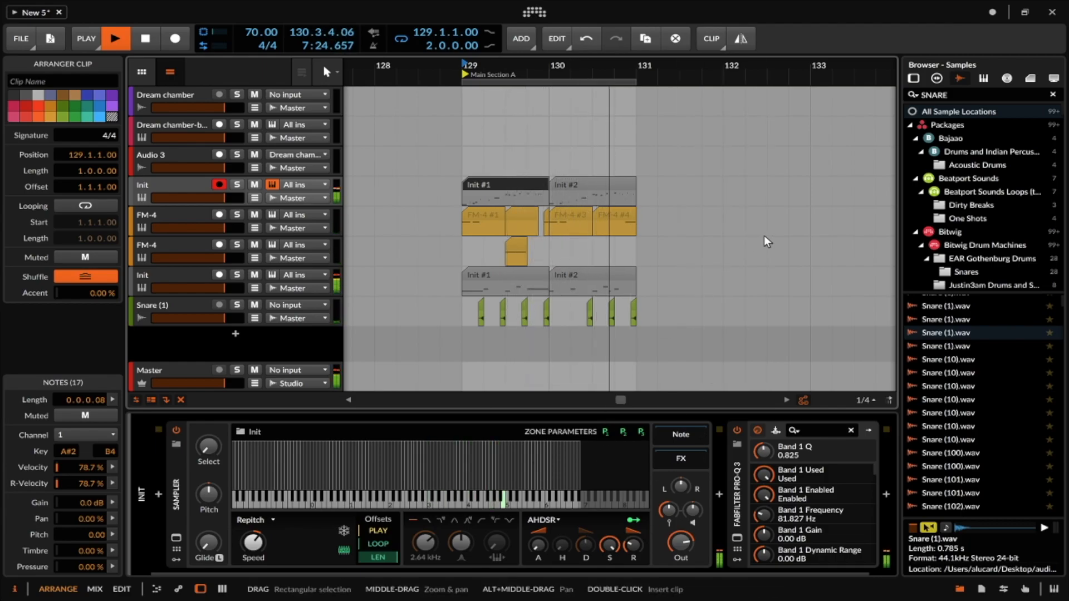
key("space")
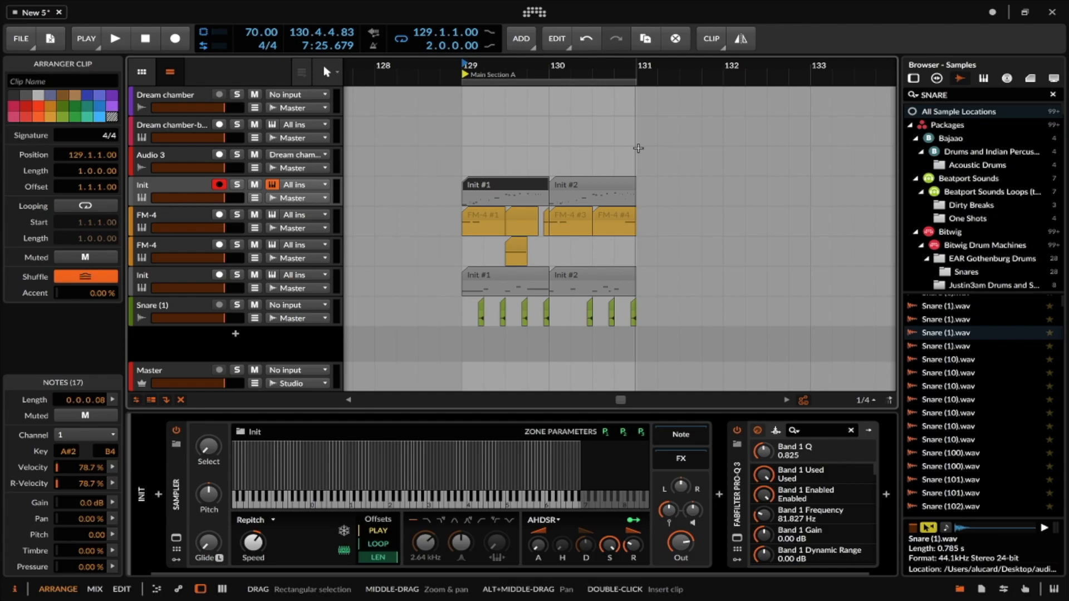
key("space")
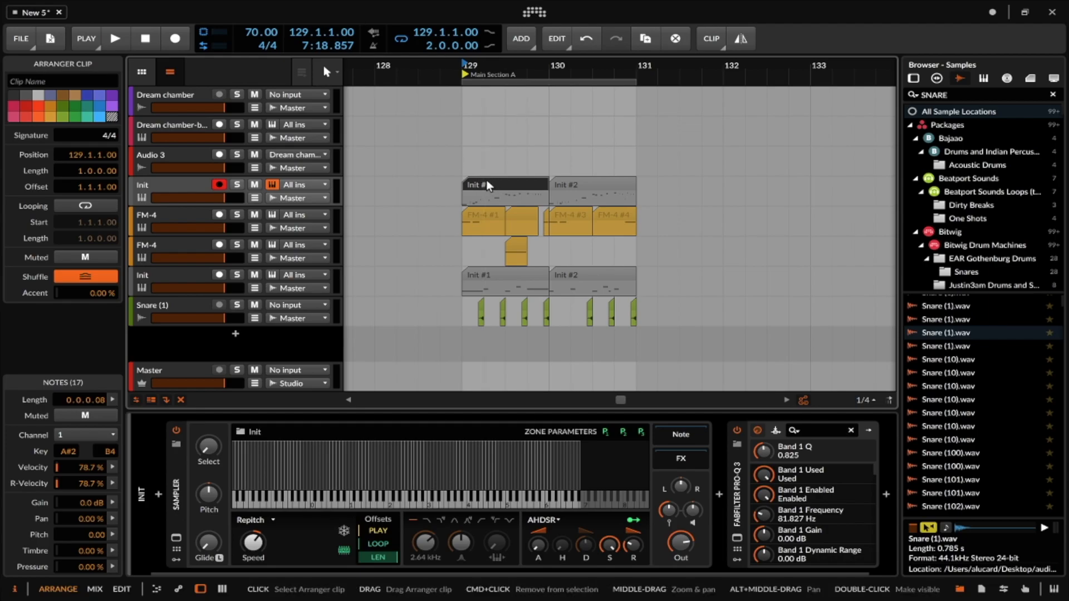
- Set the playback start to 129.4 on the upper FM-4 track and repeatedly audition the passage from there
scroll(486, 179, "up", 4)
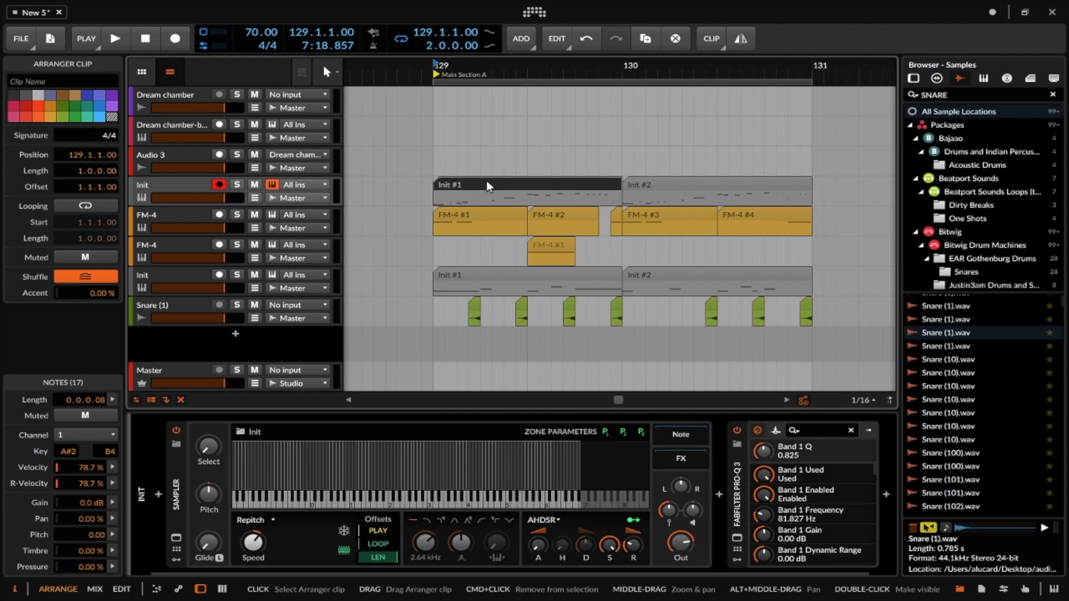
mouse_move(5, 289)
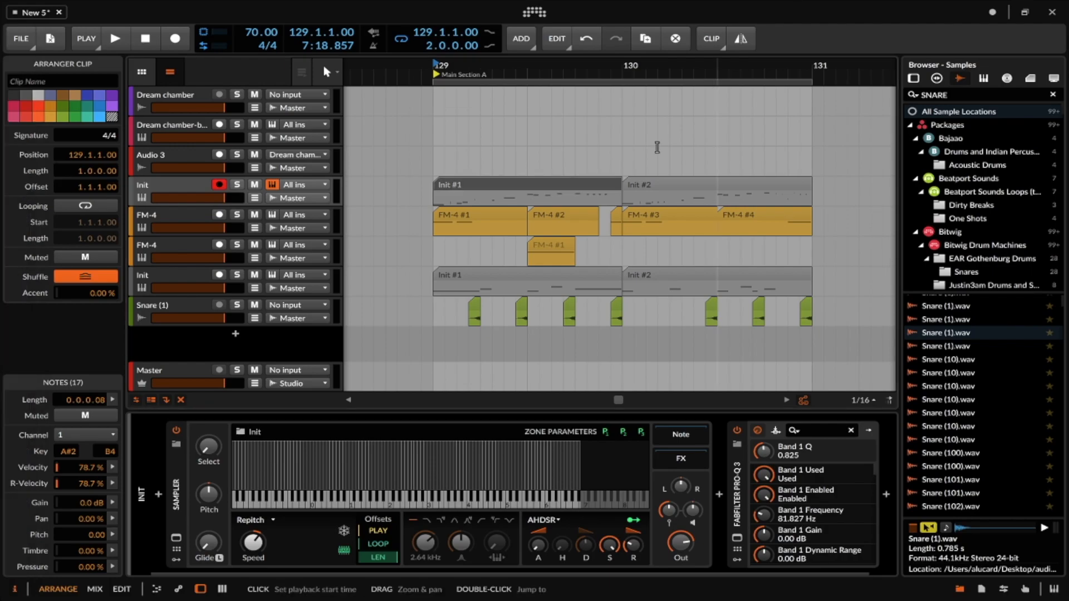
left_click(532, 186)
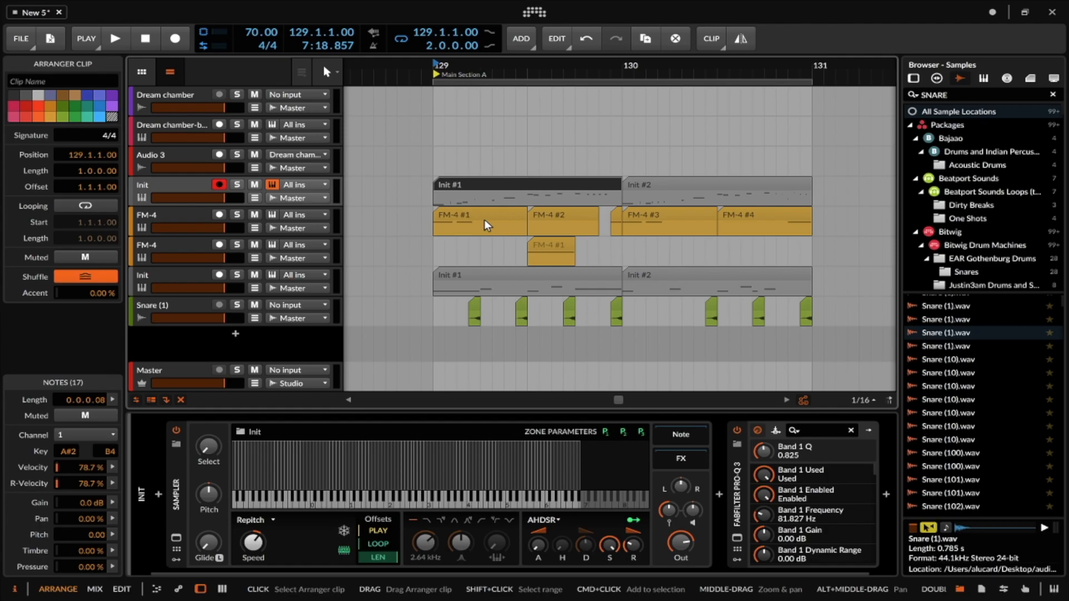
left_click(573, 227)
scroll(570, 228, "up", 5)
key("space")
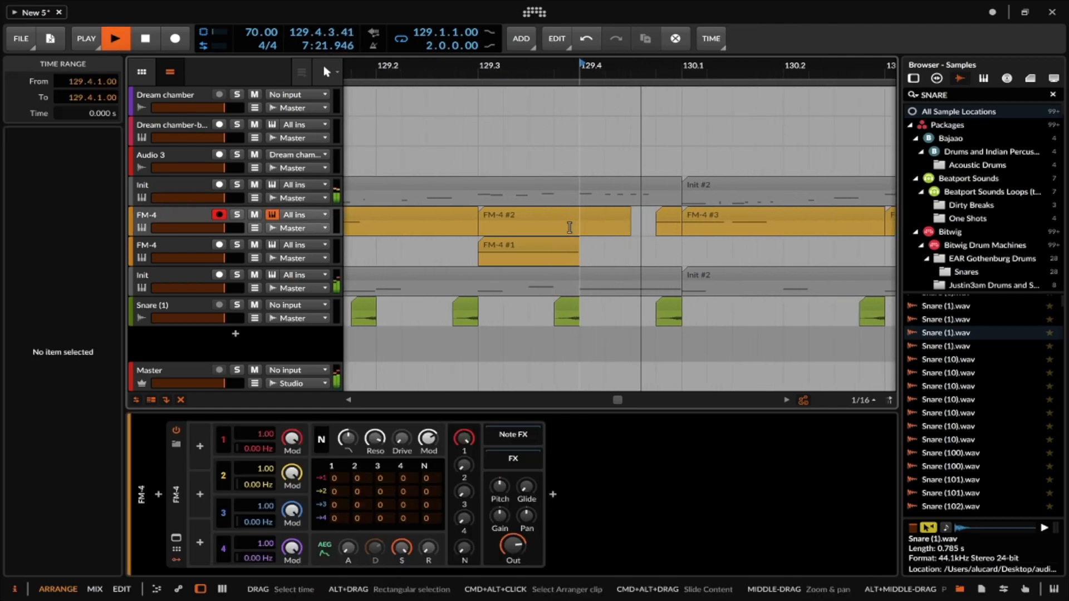
key("space")
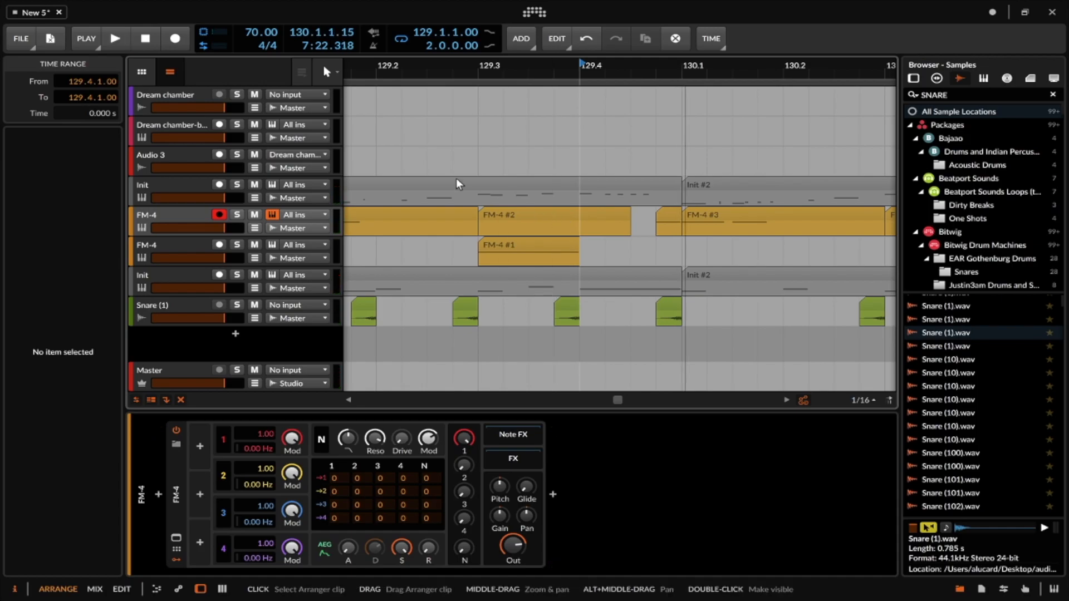
key("space")
key("space")
key("space")
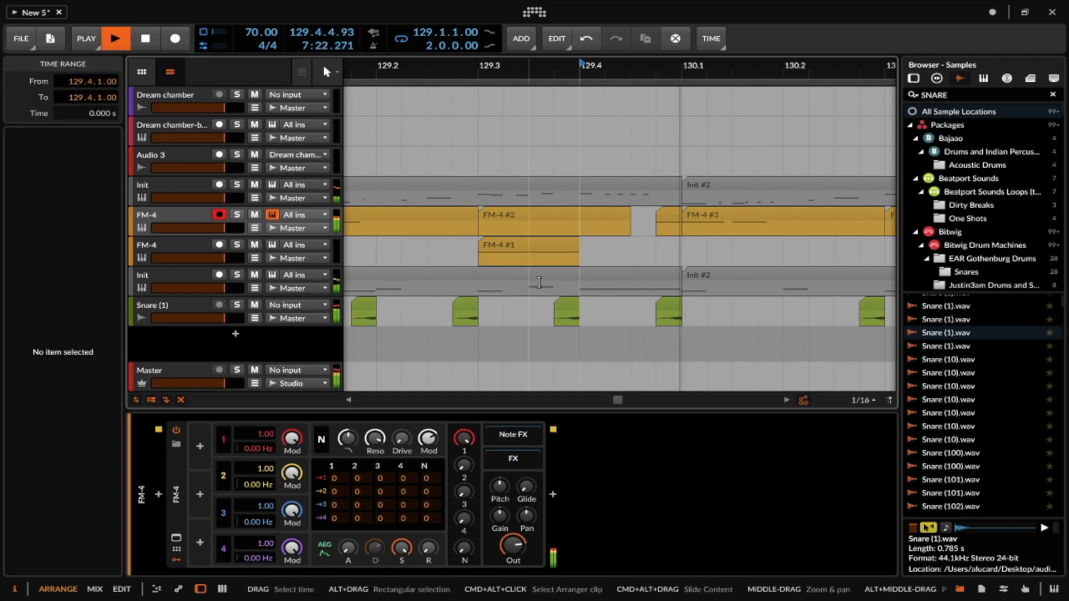
key("space")
- Shorten the first clip on the lower Init track to end at 129.4.2, and audition from 129.4
left_click(629, 277)
left_click_drag(651, 278, 584, 287)
left_click(585, 288)
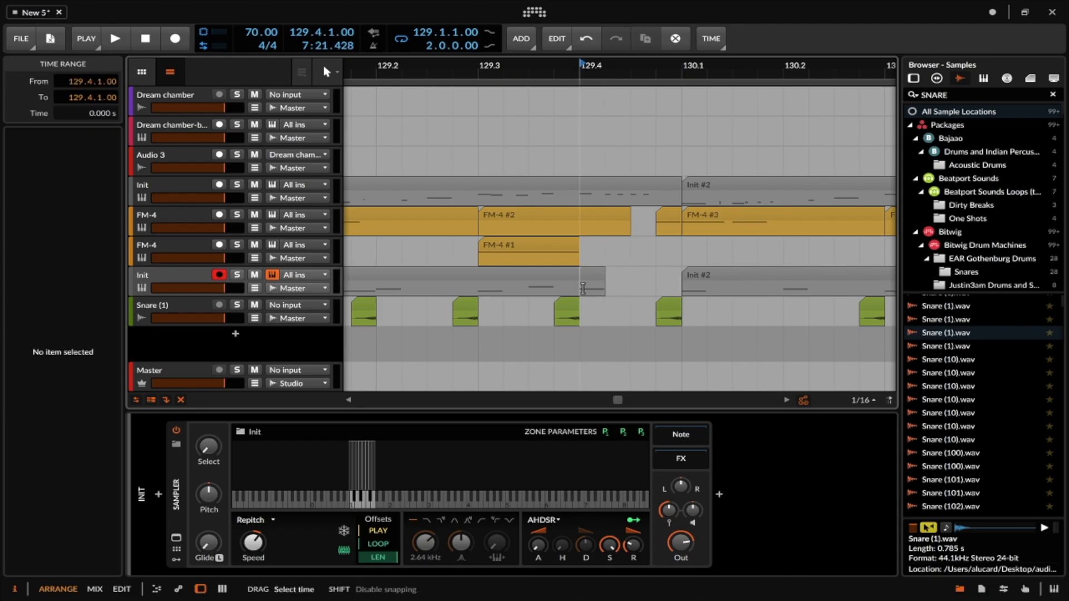
key("space")
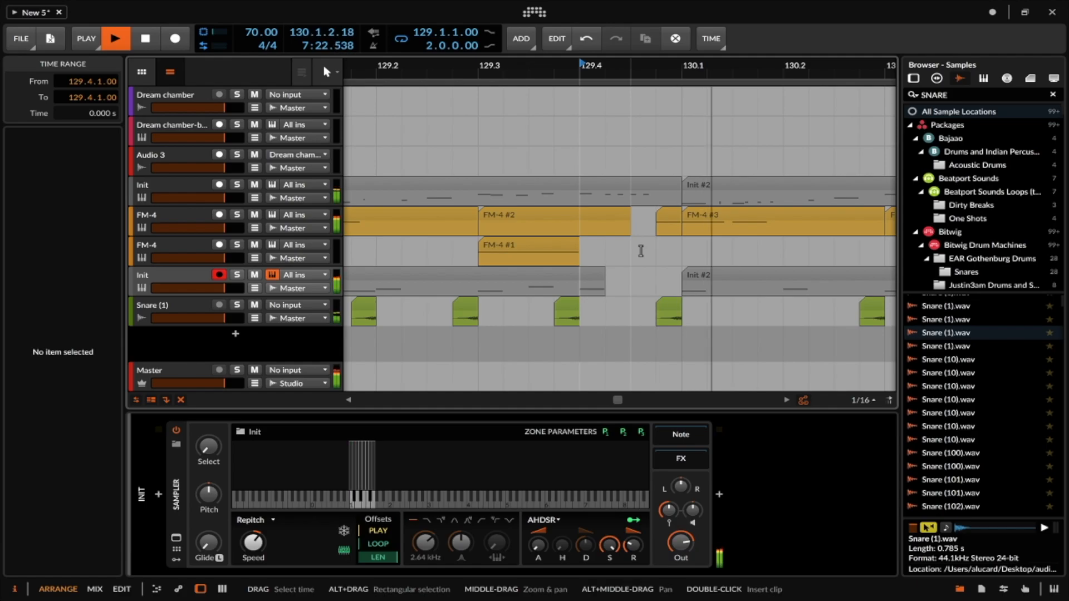
key("space")
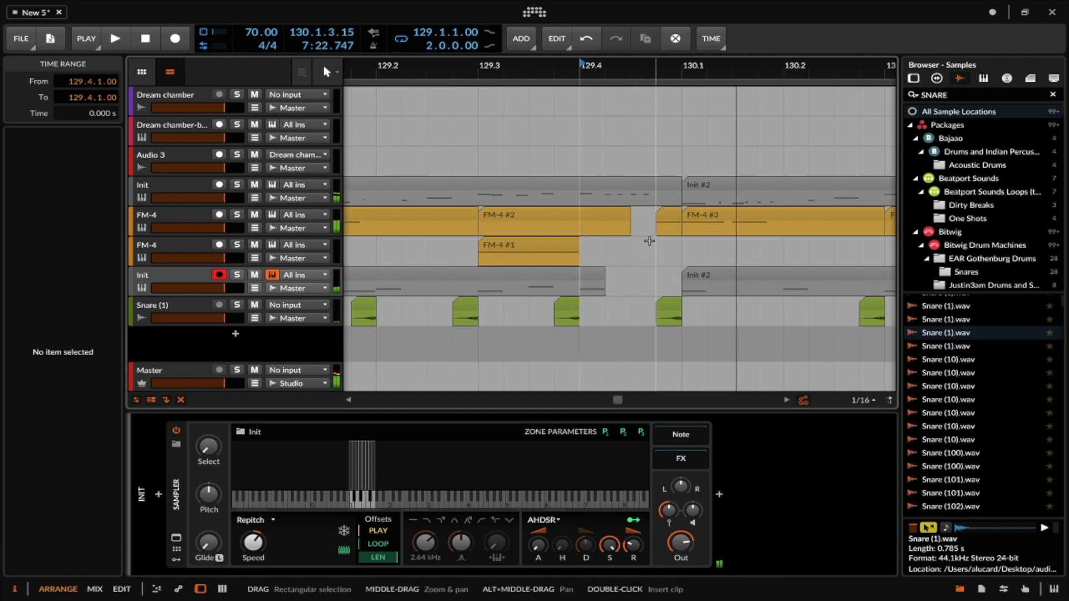
- Mute the short clip at 129.4.4 on the upper FM-4 track and audition from 129.4
left_click(662, 215)
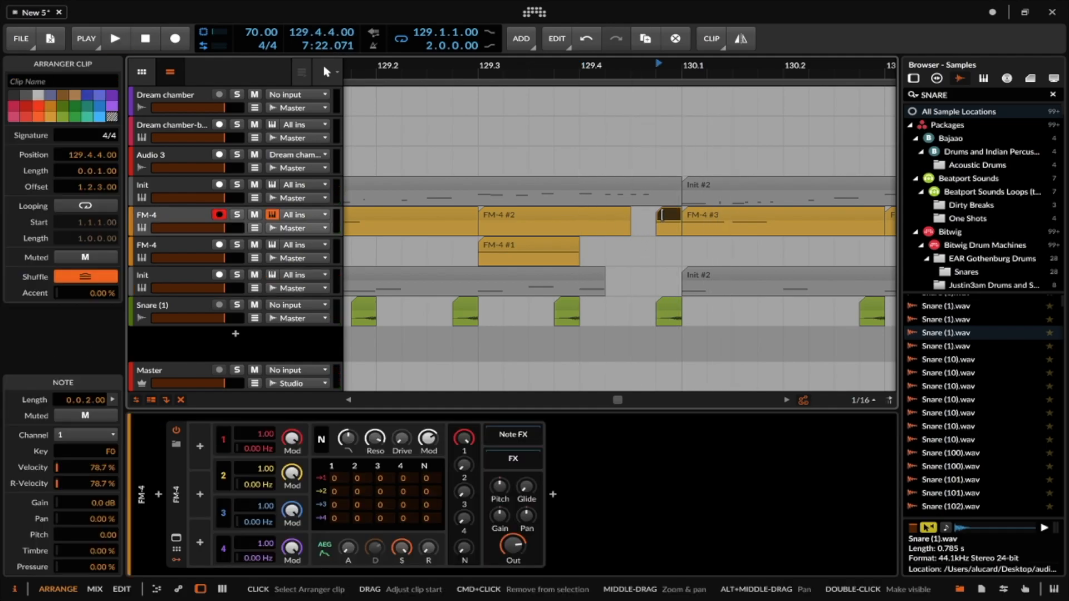
key("alt+m")
left_click(581, 221)
key("space")
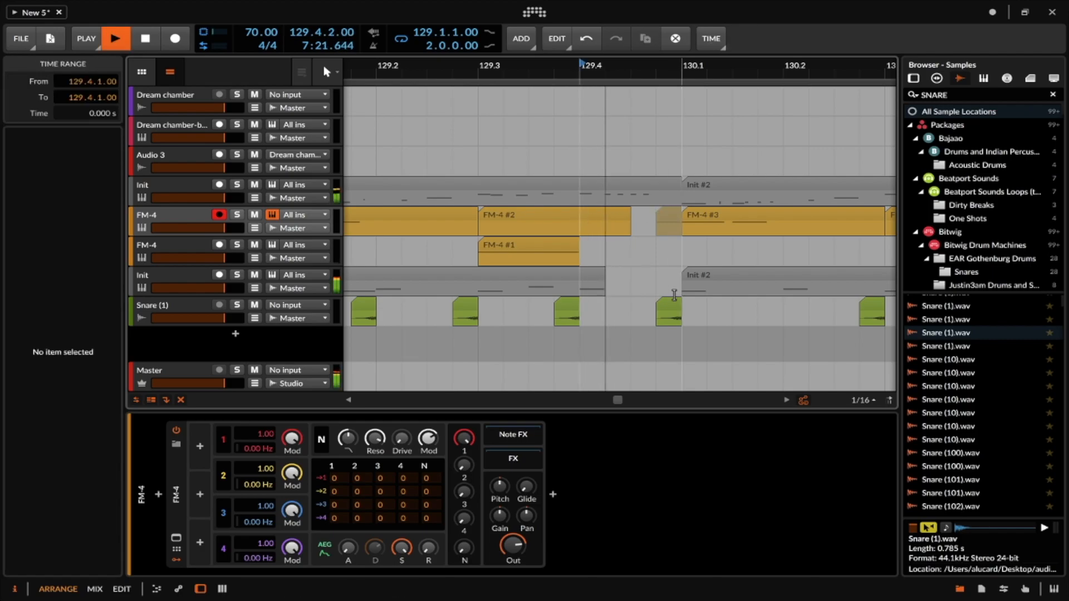
key("space")
- Extend the last snare clip's start back to 130.4, and trim the last FM-4 and upper Init clips to end there
scroll(673, 295, "down", 1)
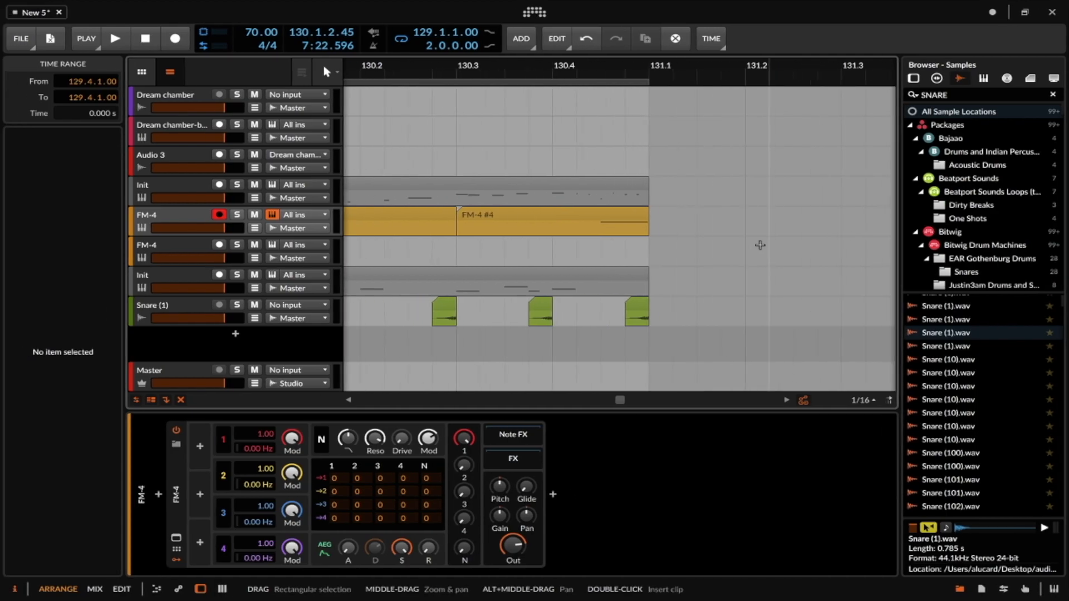
left_click(686, 308)
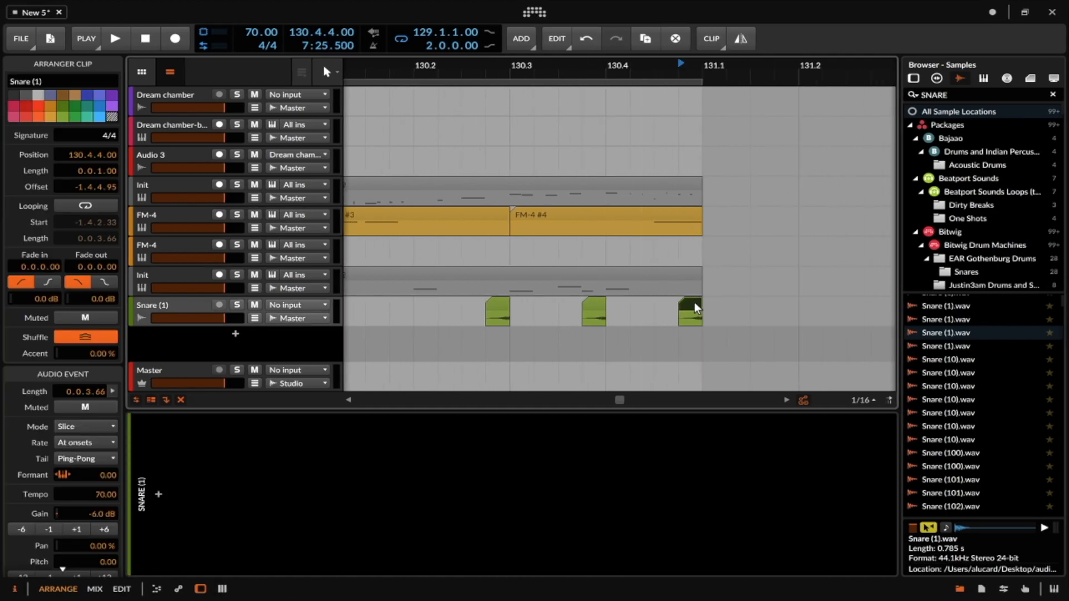
left_click_drag(694, 302, 660, 303)
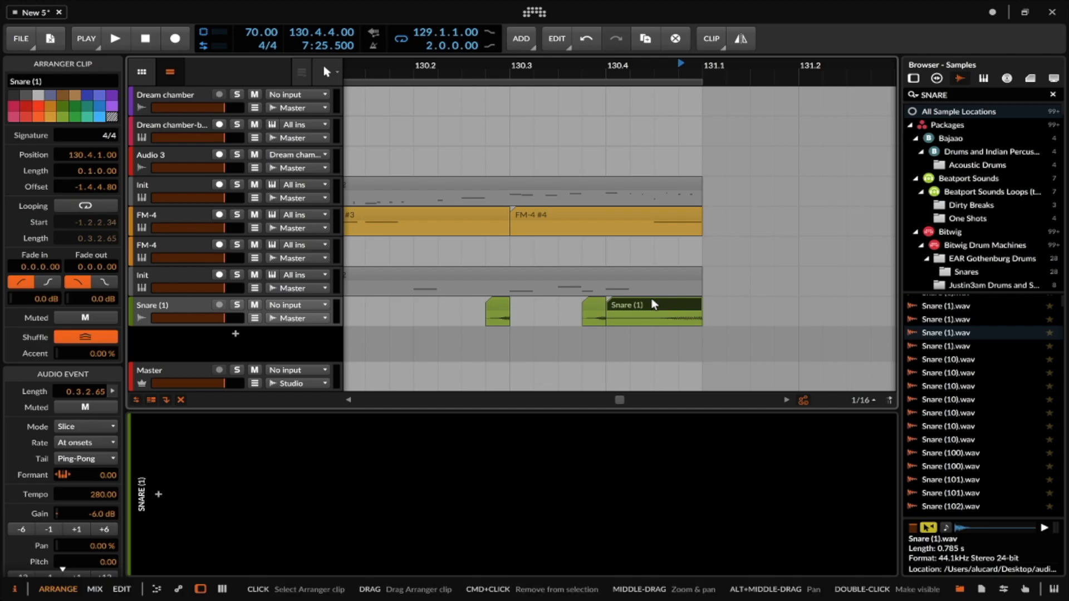
left_click_drag(696, 216, 606, 217)
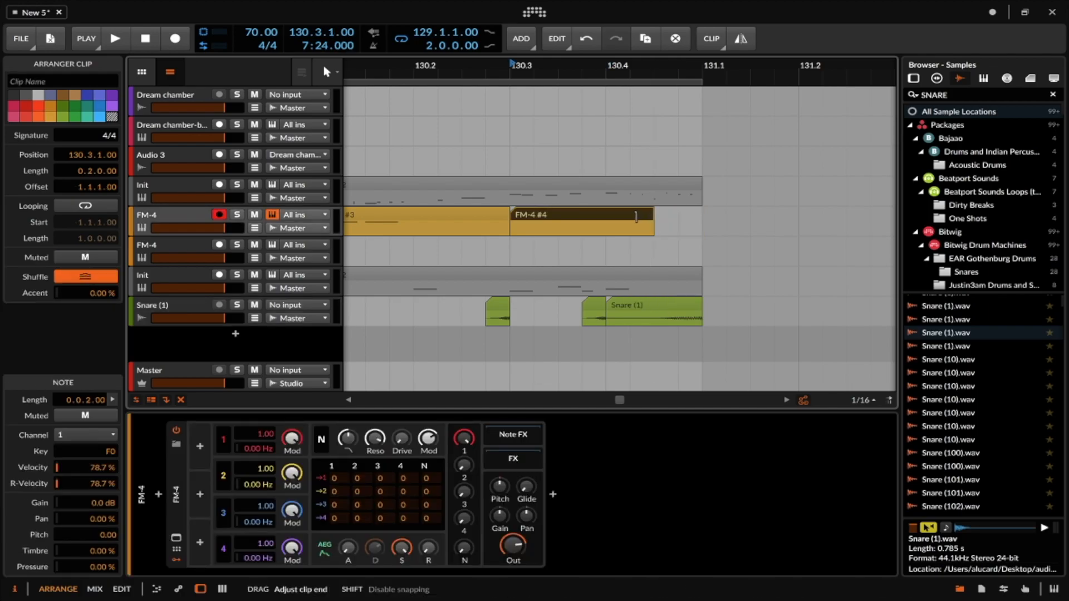
left_click_drag(697, 178, 605, 179)
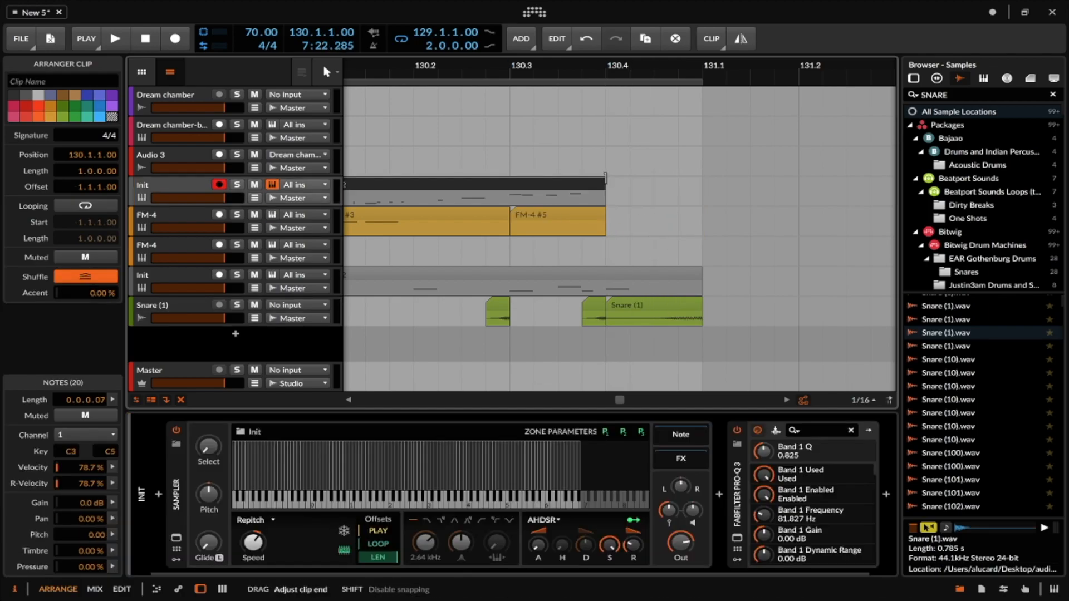
- Split the lower Init track's last clip at 130.4 and shorten the split-off part to two sixteenths
left_click(627, 285)
left_click(608, 287)
key("super+e")
left_click(640, 276)
key("alt+minus")
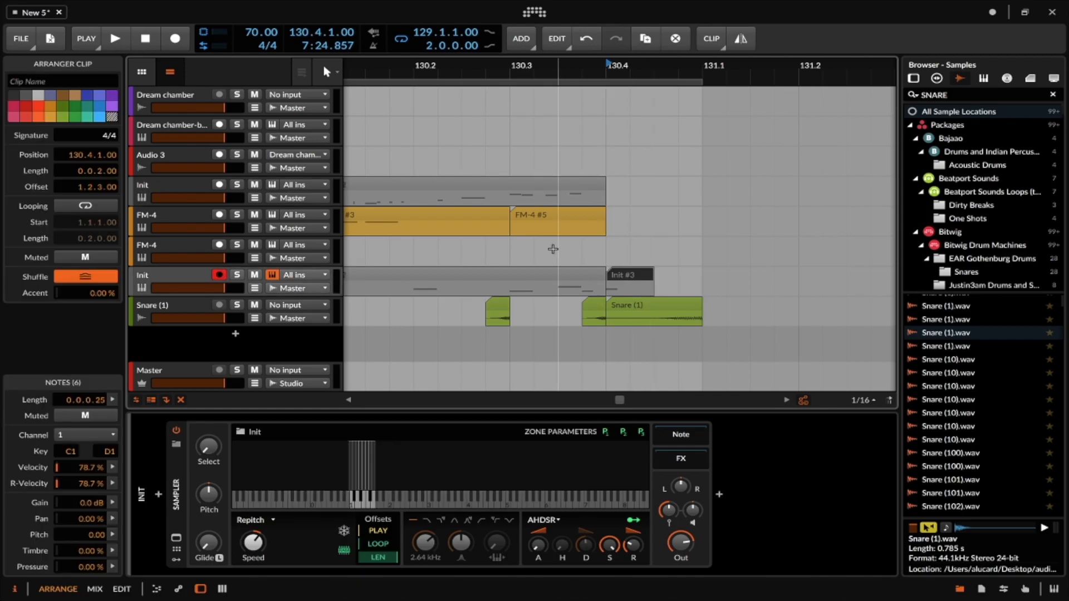
- Audition the loop from bar 129 with the edited ending
left_click(513, 259)
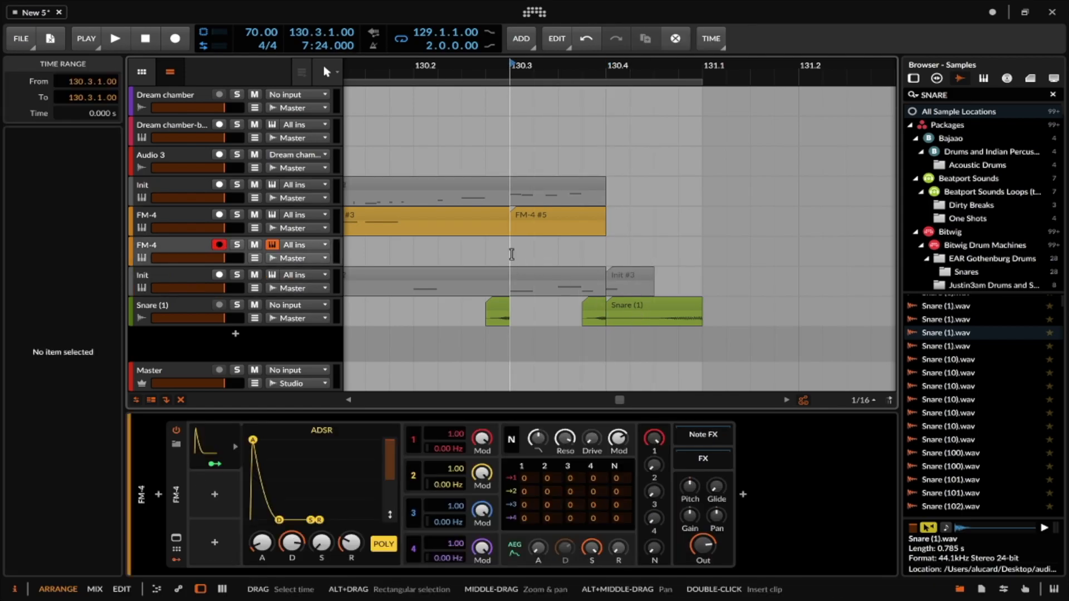
left_click(614, 273)
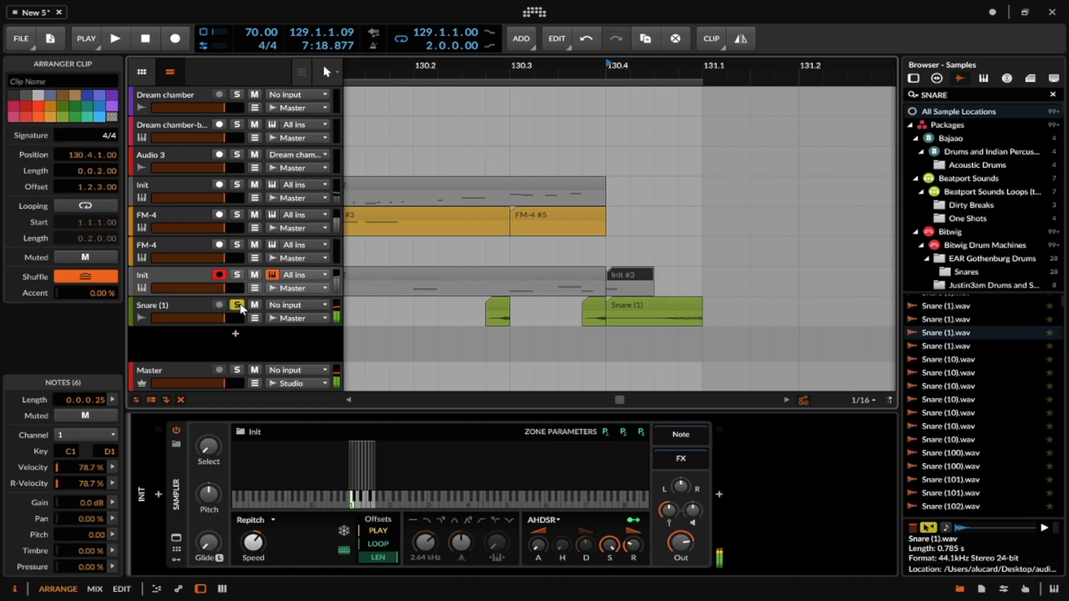
key("space")
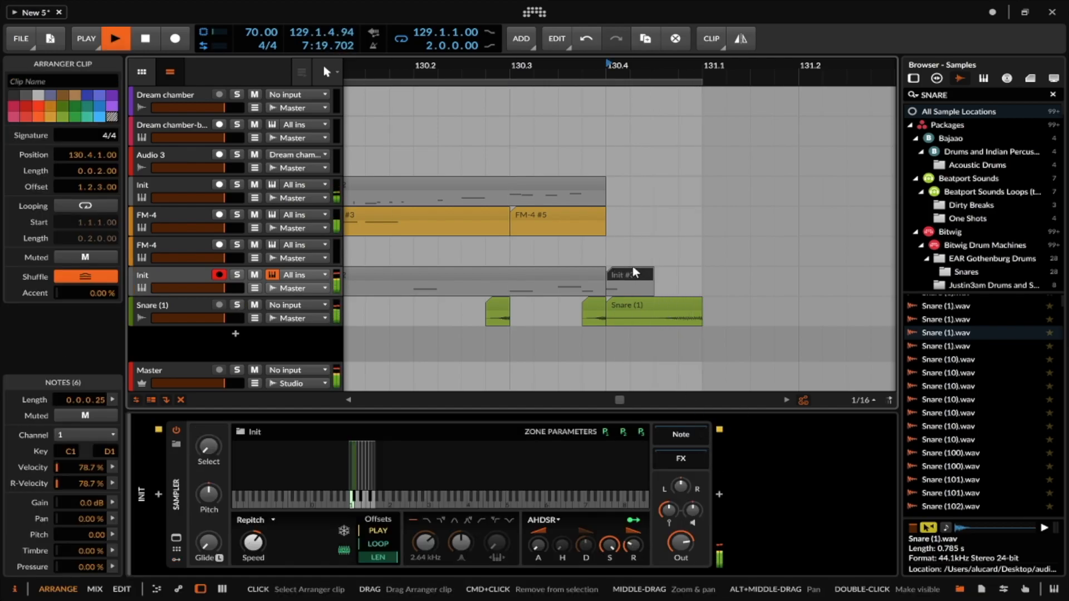
key("space")
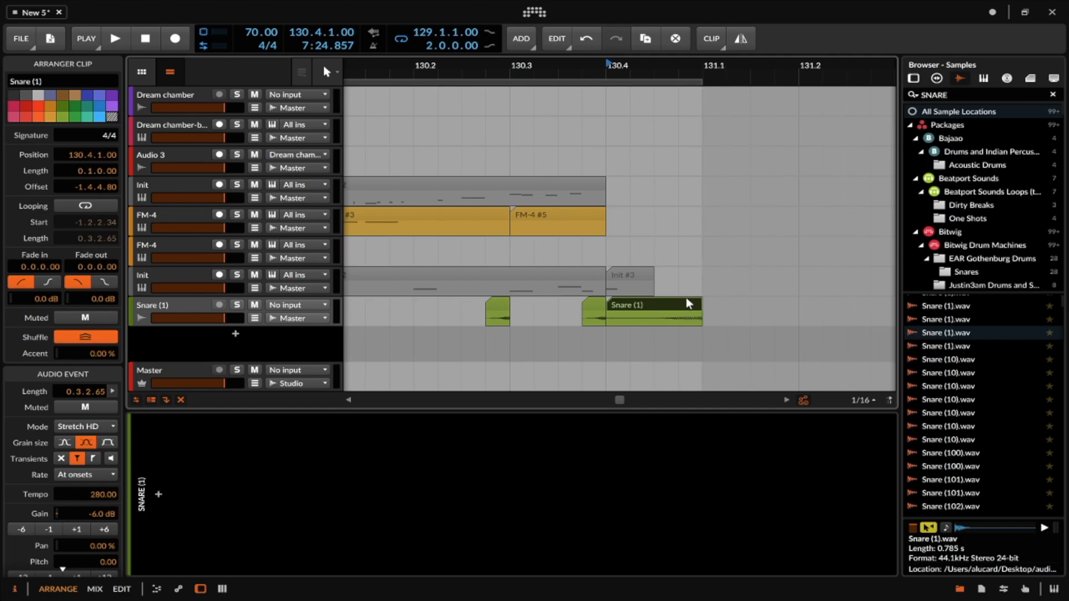
- Draw a pitch ramp on the last snare clip from about -2 at its start to 0 at its end, and audition it
double_click(658, 305)
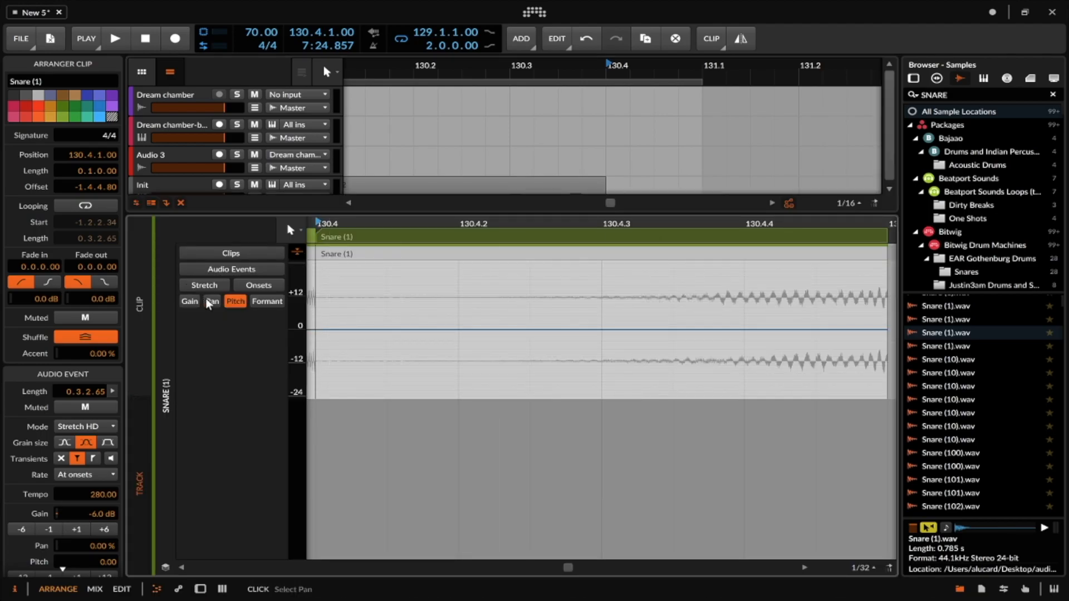
left_click_drag(333, 335, 777, 350)
left_click_drag(887, 335, 887, 331)
key("space")
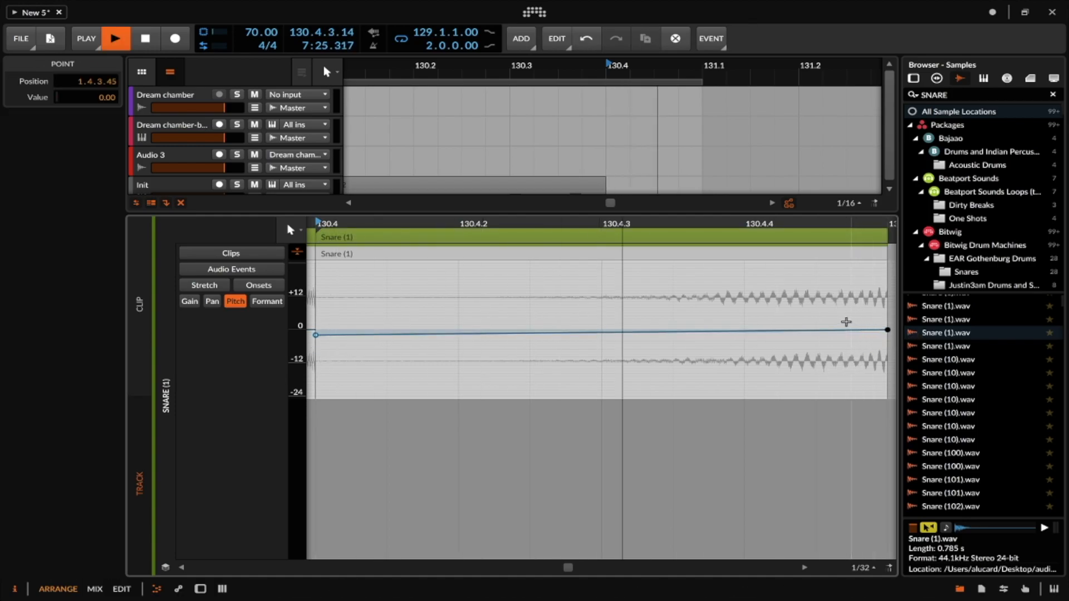
key("space")
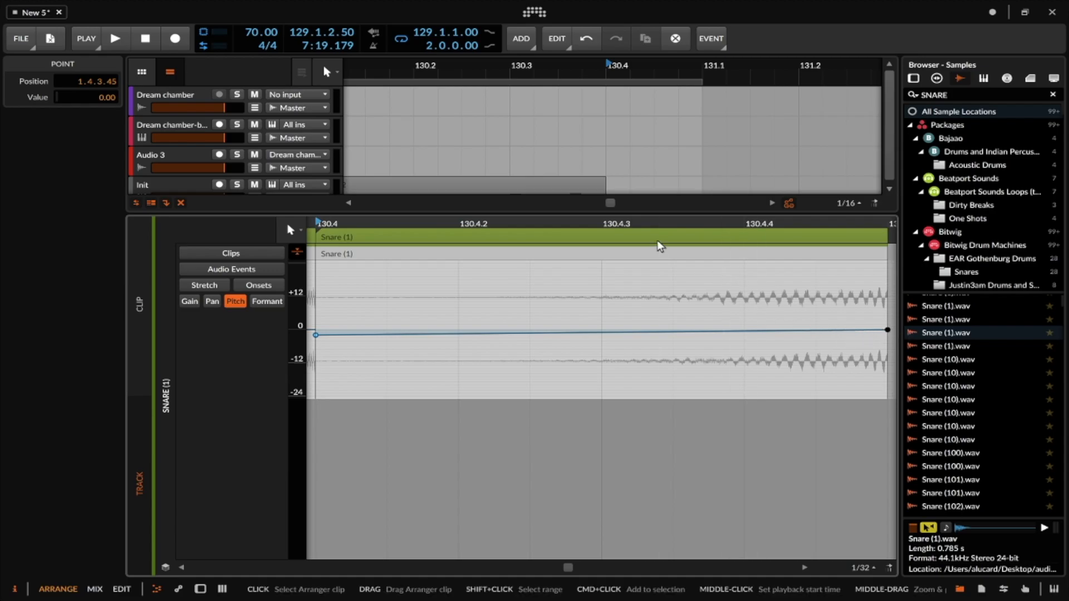
- Draw a formant envelope on the last snare clip that peaks at 130.4.3, dips to -7 at 130.4.4 and ends at 11
left_click(266, 301)
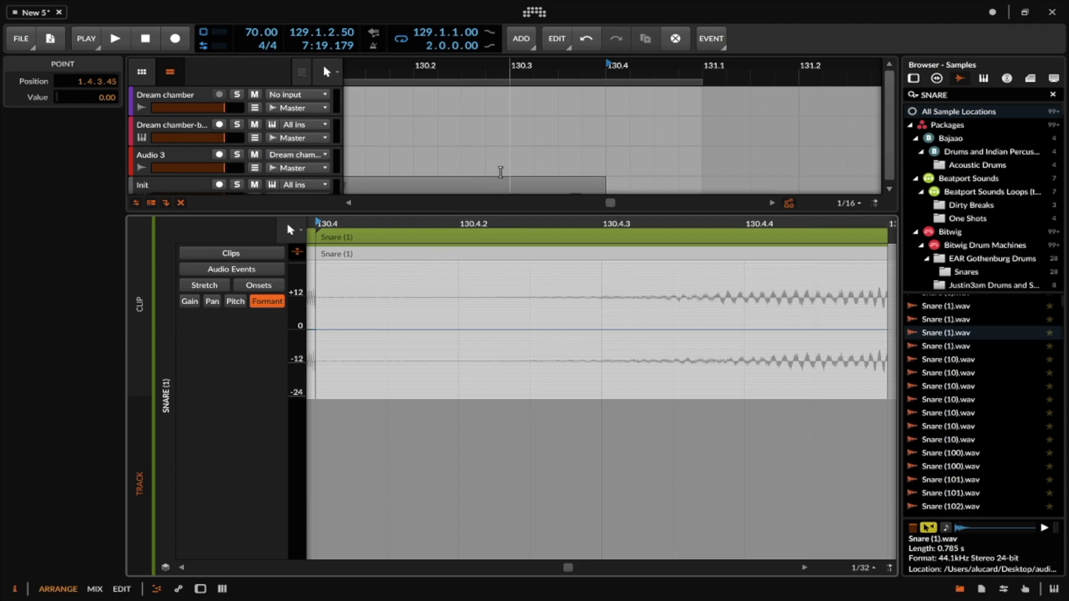
scroll(500, 172, "down", 3)
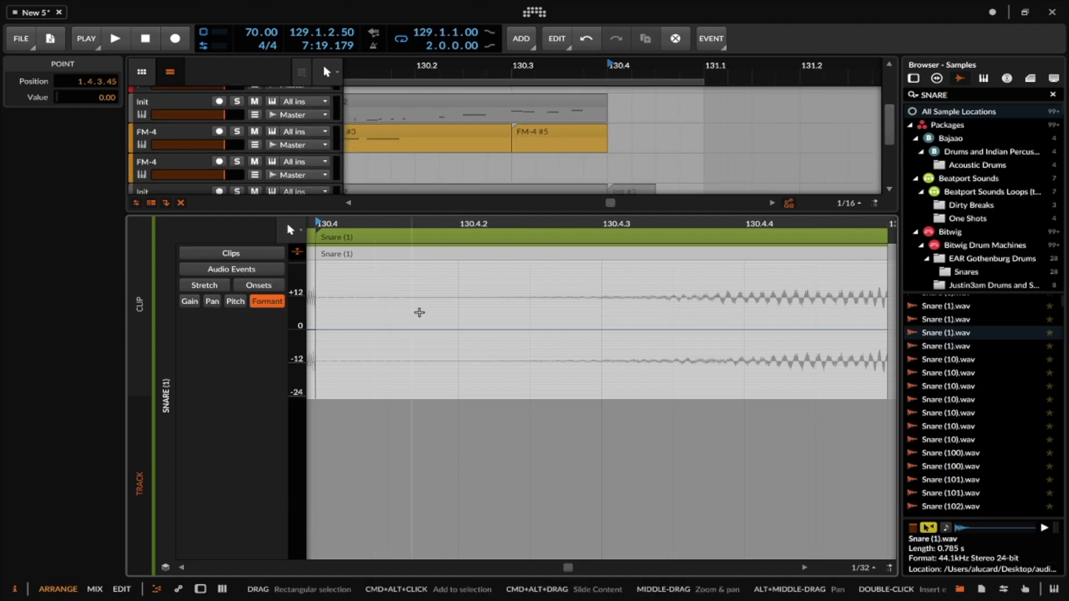
scroll(247, 165, "down", 3)
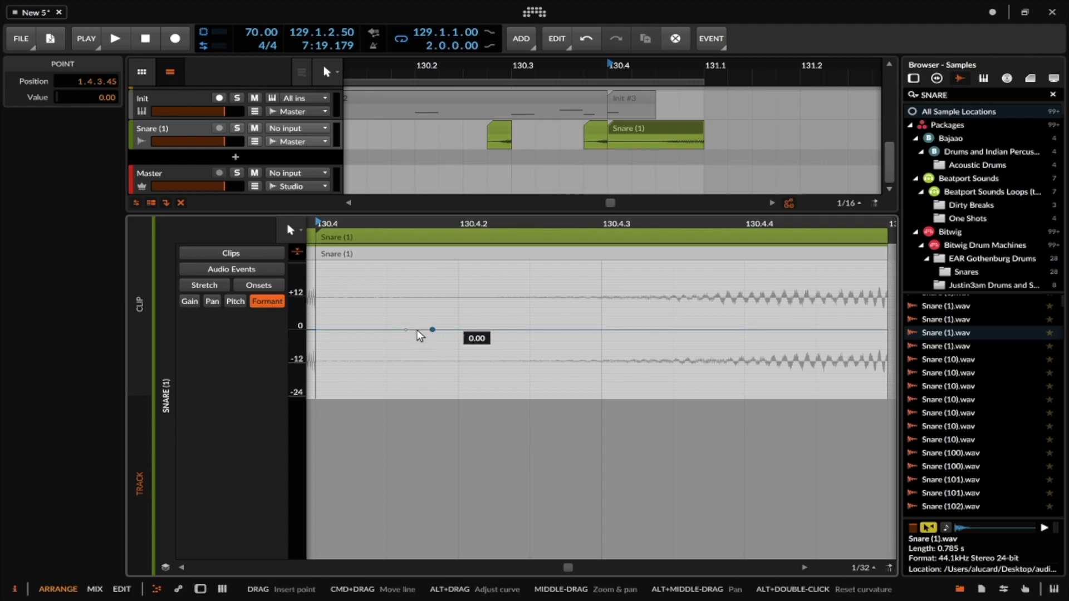
left_click_drag(605, 329, 601, 271)
left_click_drag(731, 280, 745, 349)
key("space")
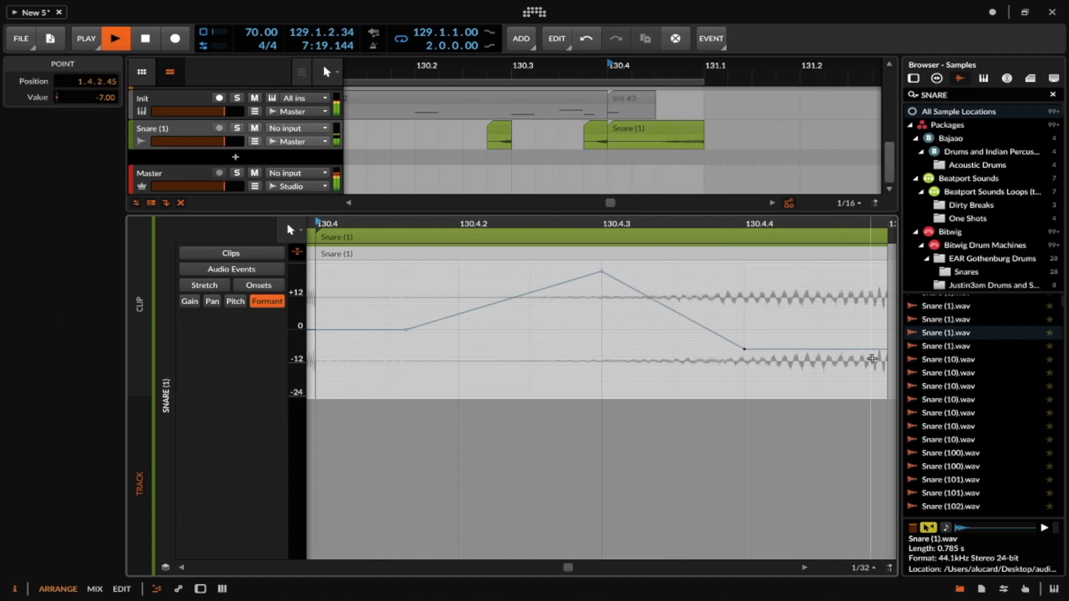
key("space")
left_click_drag(885, 349, 882, 299)
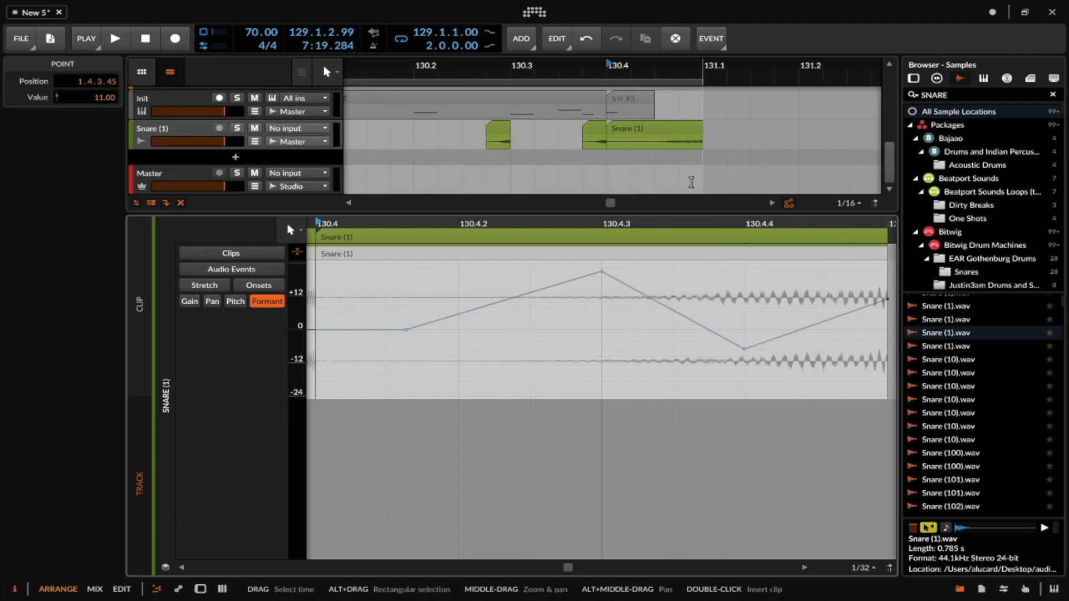
- Change the last snare clip's stretch mode to Cyclic and play it back
left_click(651, 128)
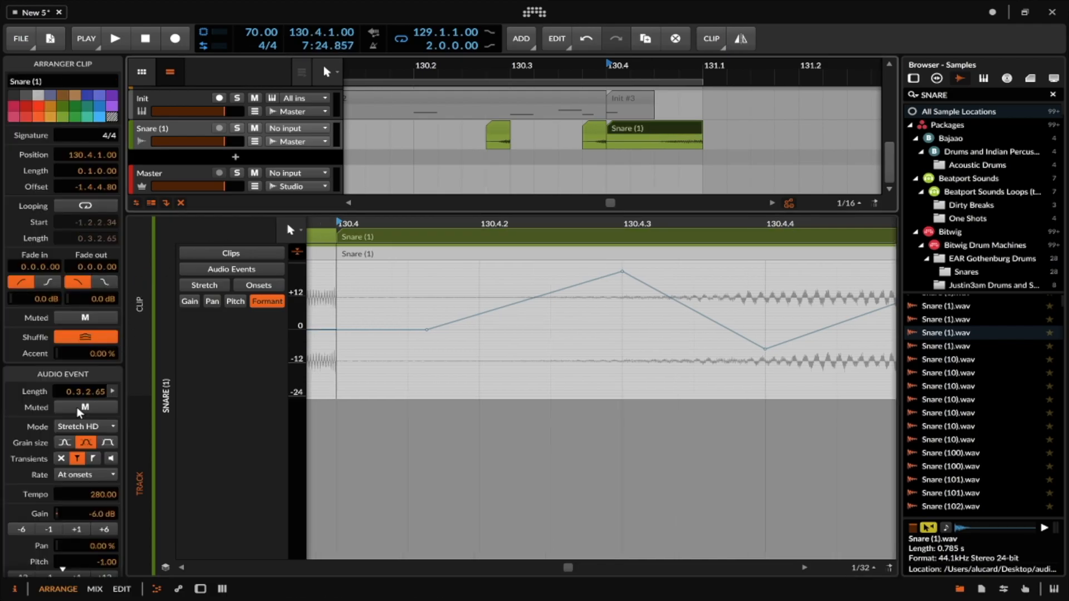
left_click(67, 424)
left_click(111, 288)
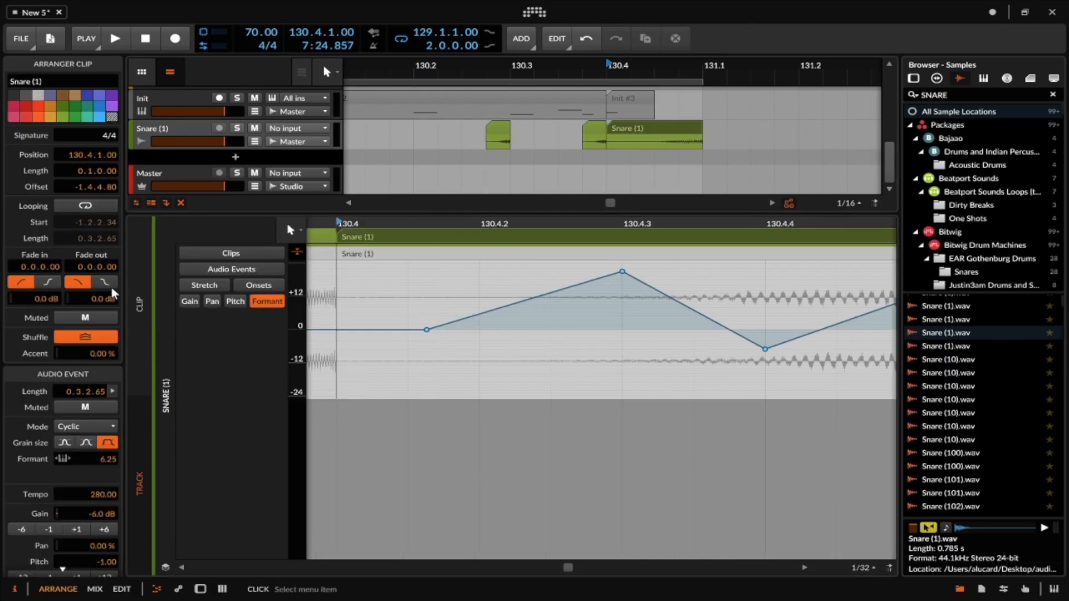
key("space")
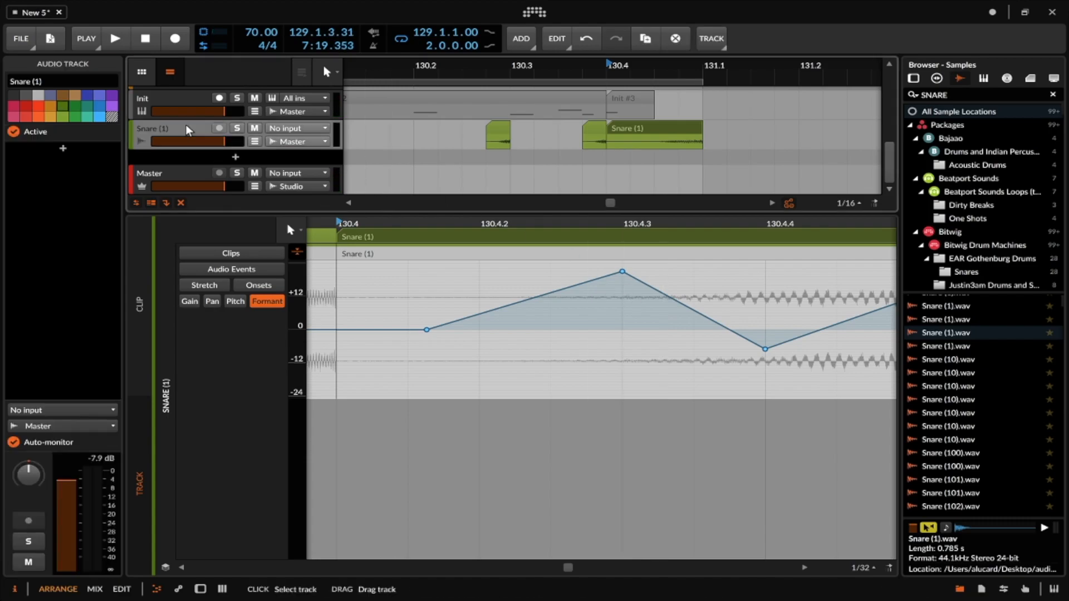
- Play the loop through to hear the edited snare fill in context
key("d")
key("space")
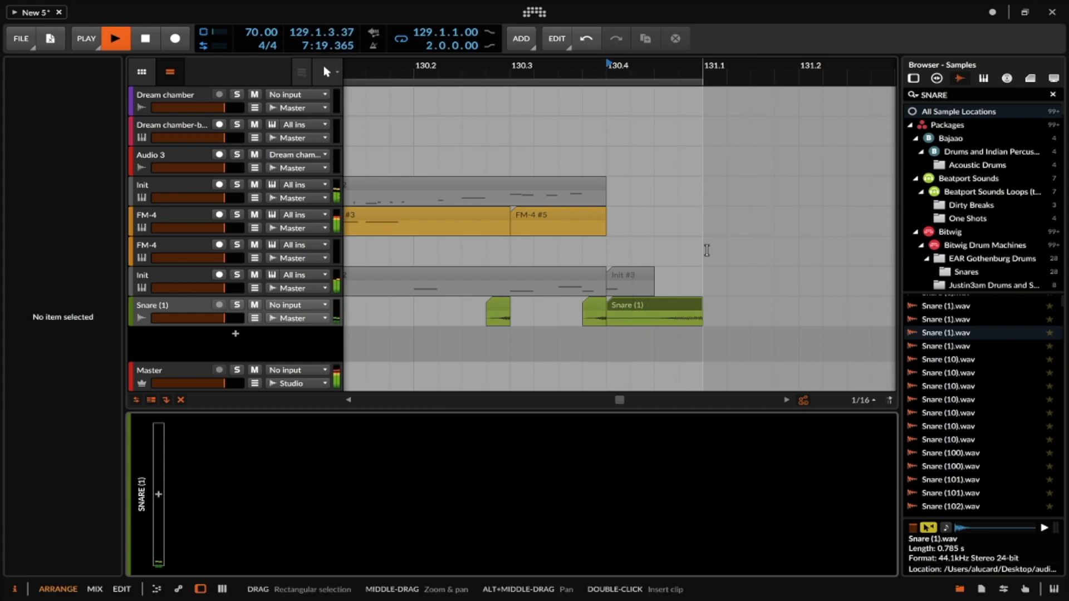
left_click(663, 304)
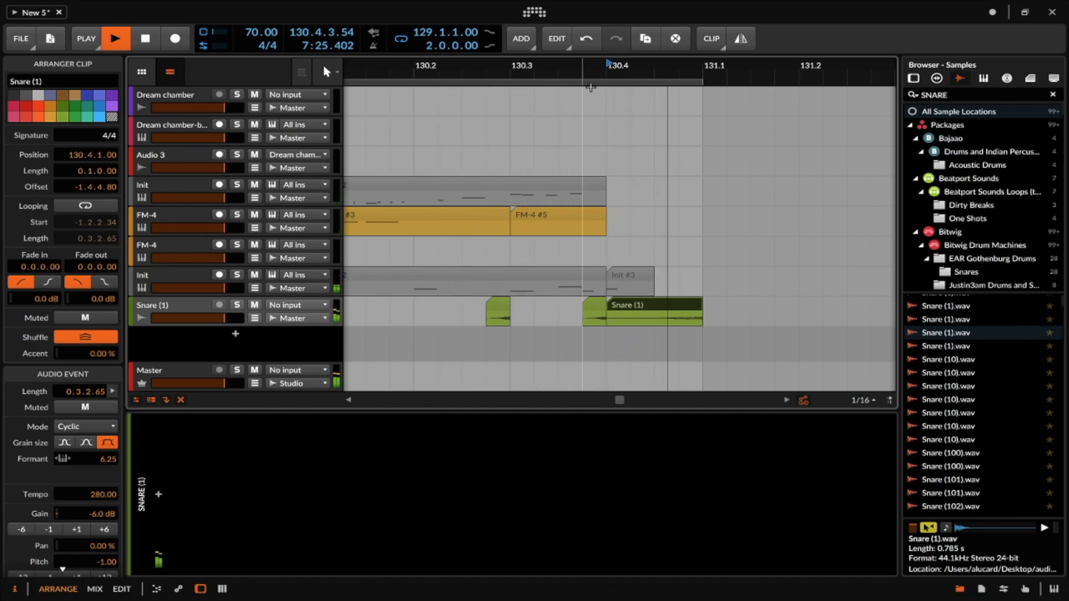
scroll(585, 211, "down", 3)
key("space")
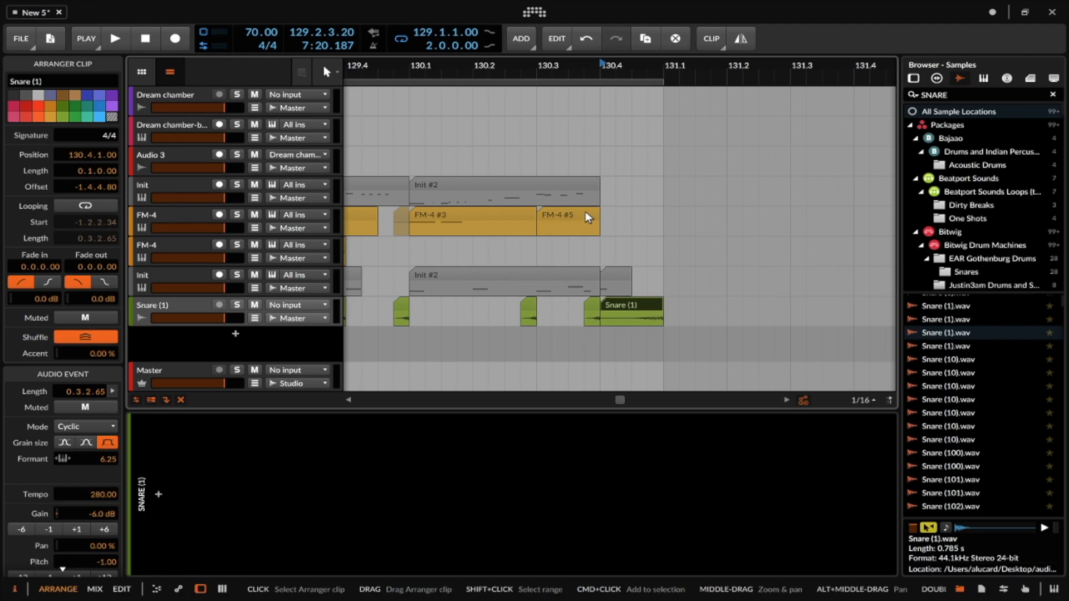
- Halve the last snare clip's length twice and place it so that it ends at 131.1
left_click(641, 305)
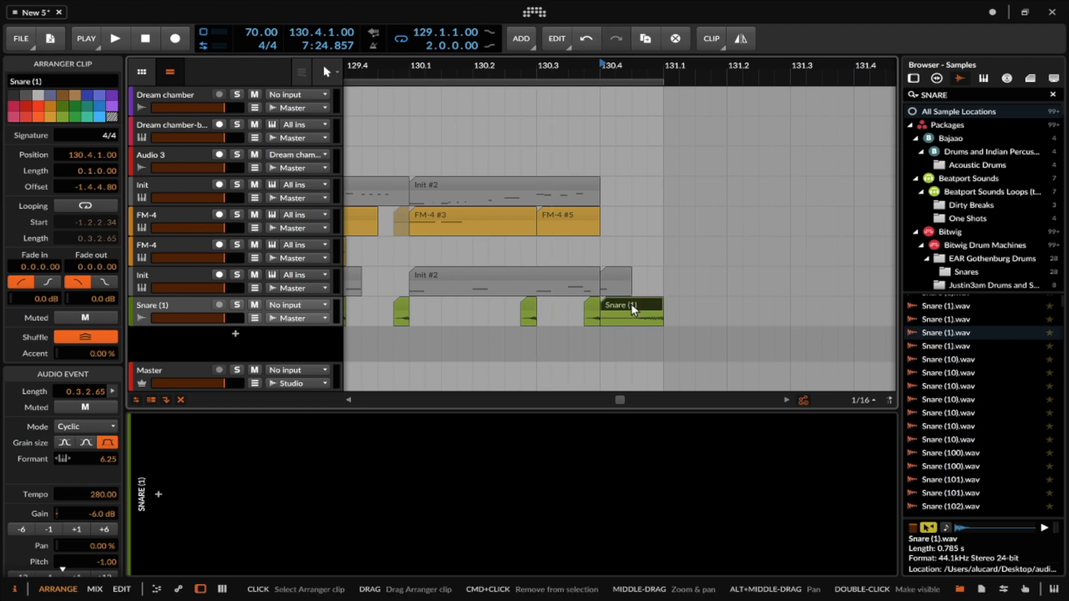
key("alt+minus")
left_click_drag(612, 304, 640, 304)
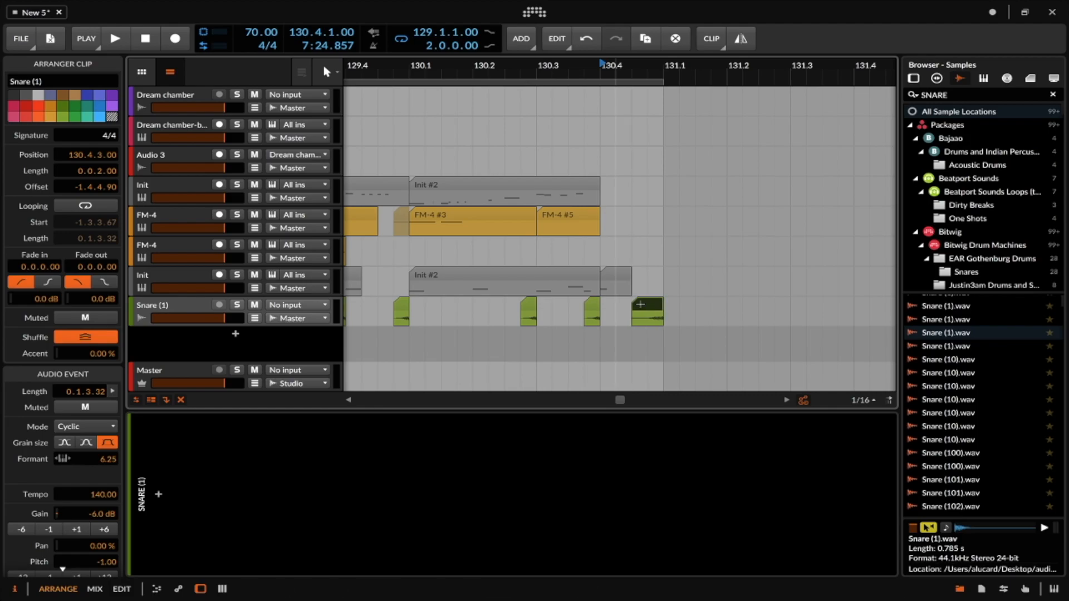
key("alt+minus")
left_click(604, 270)
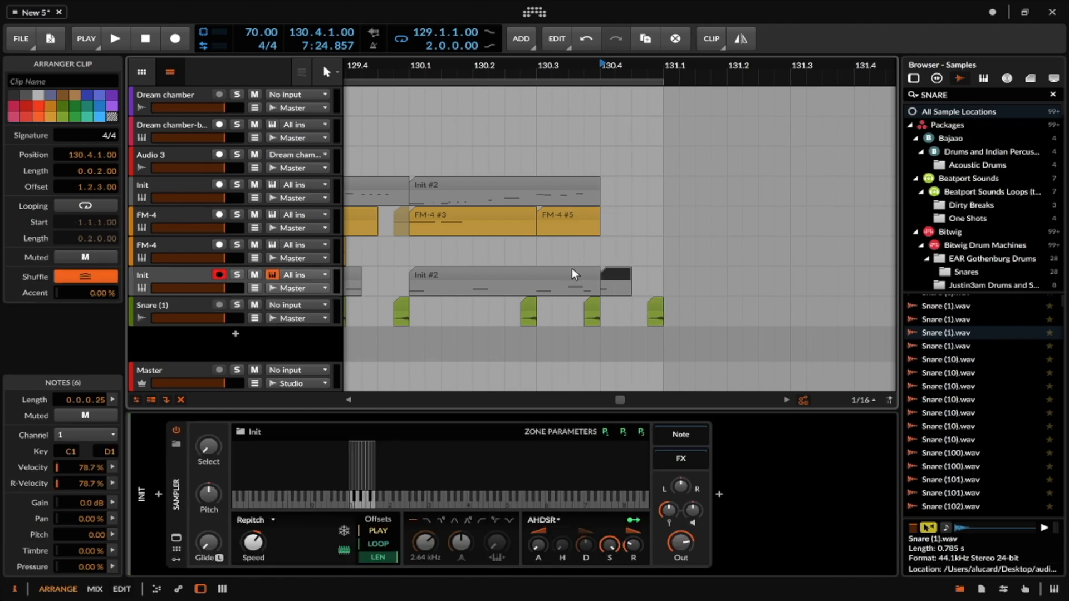
left_click(570, 270)
scroll(569, 270, "up", 3)
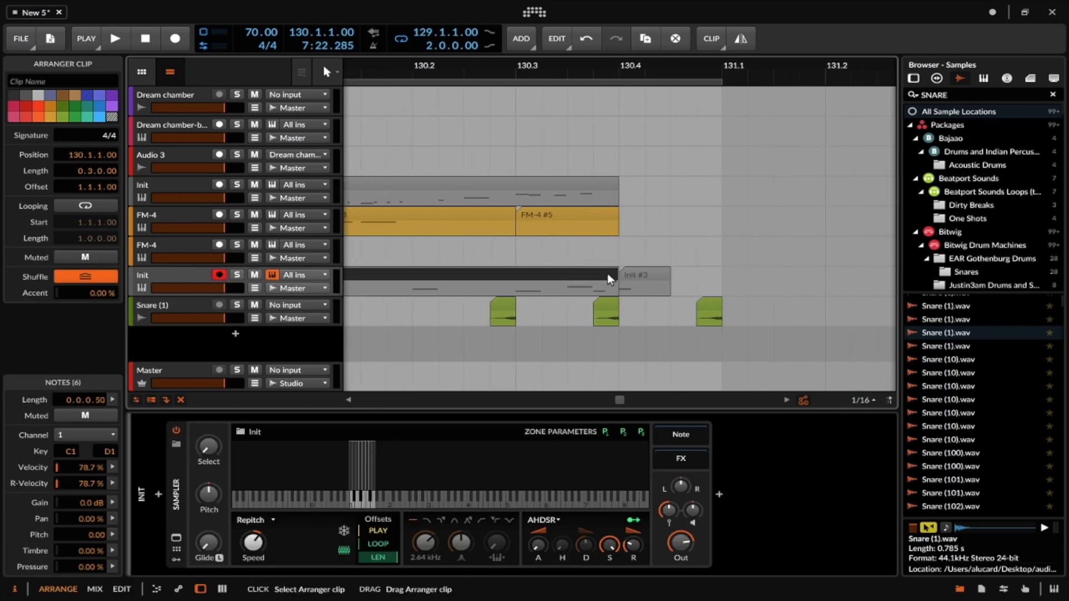
left_click(637, 273)
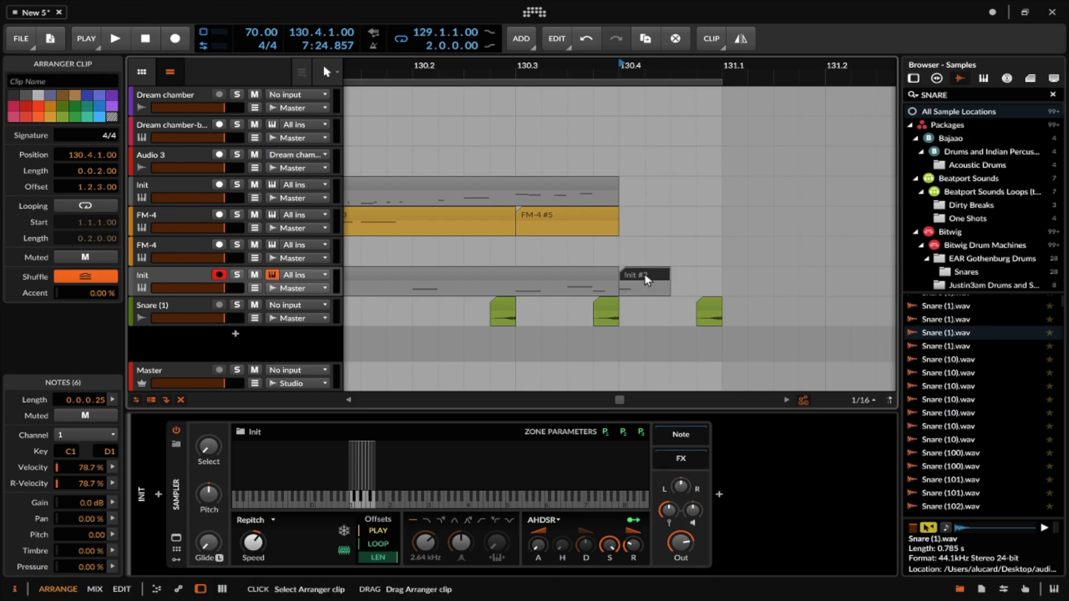
left_click_drag(624, 73, 650, 72)
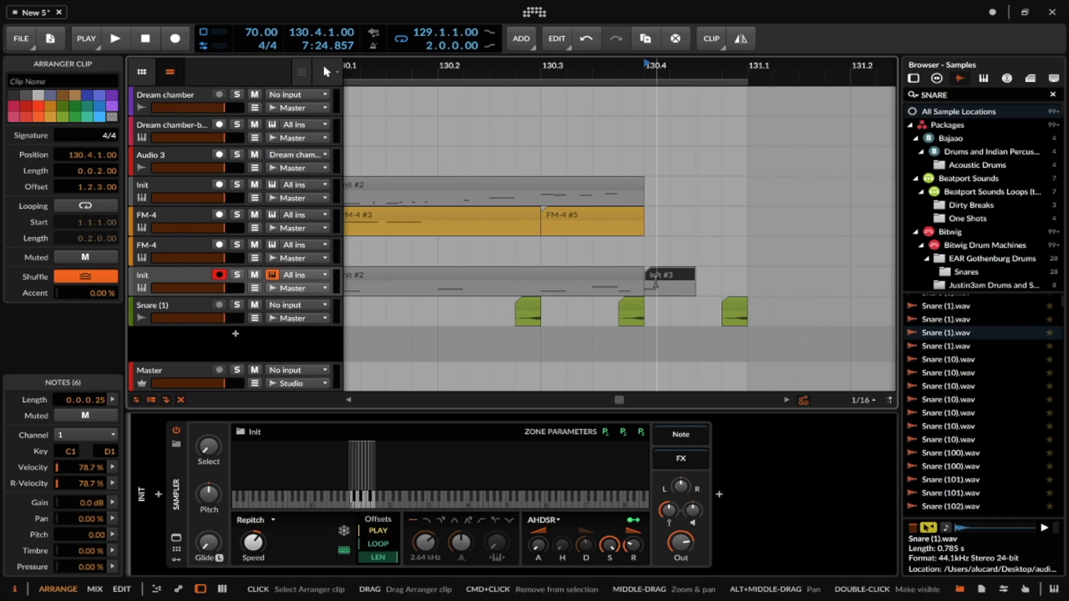
- Search the samples for "drum fill" and mute the Init #3 clip at 130.4
left_click(947, 96)
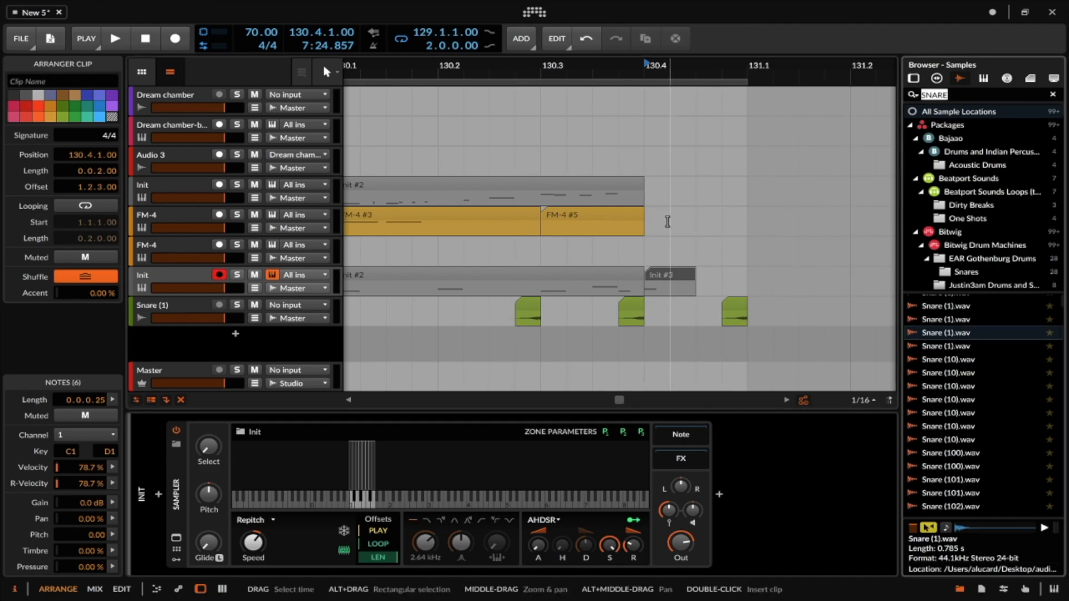
type("drum")
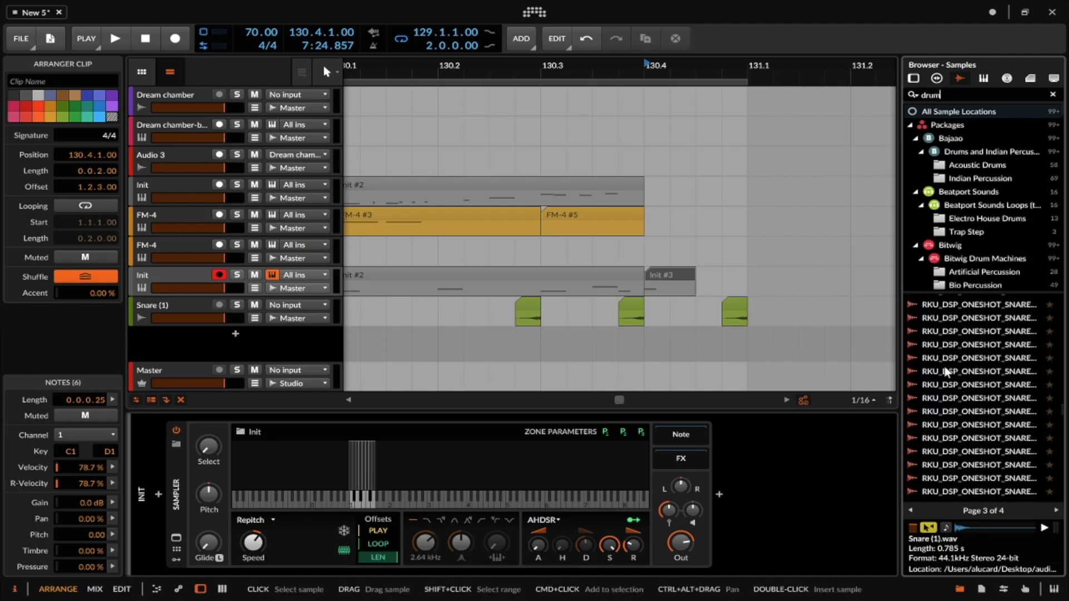
type(" fill")
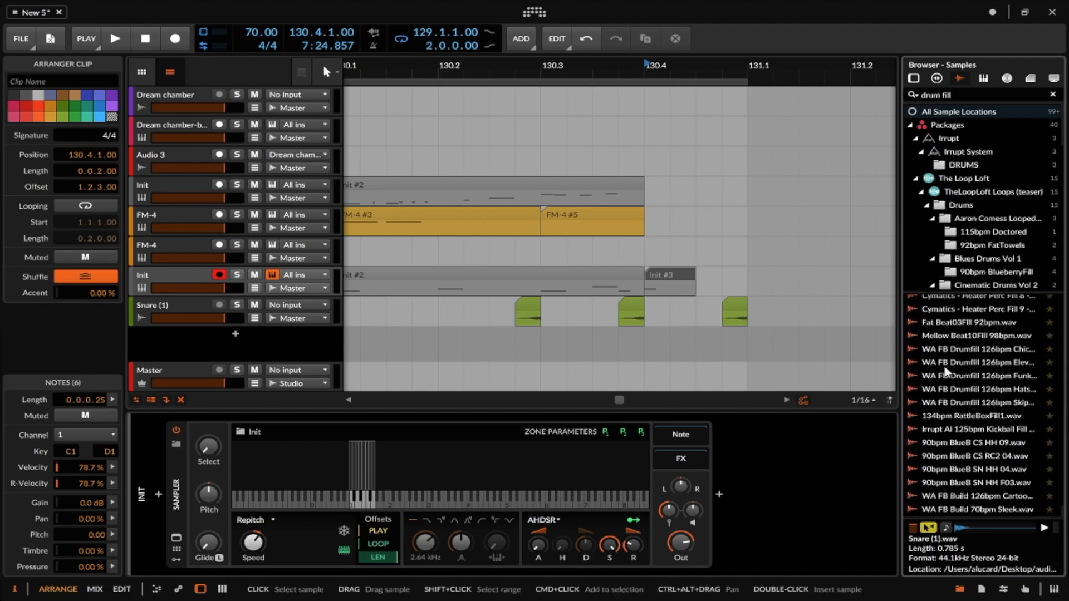
left_click(670, 273)
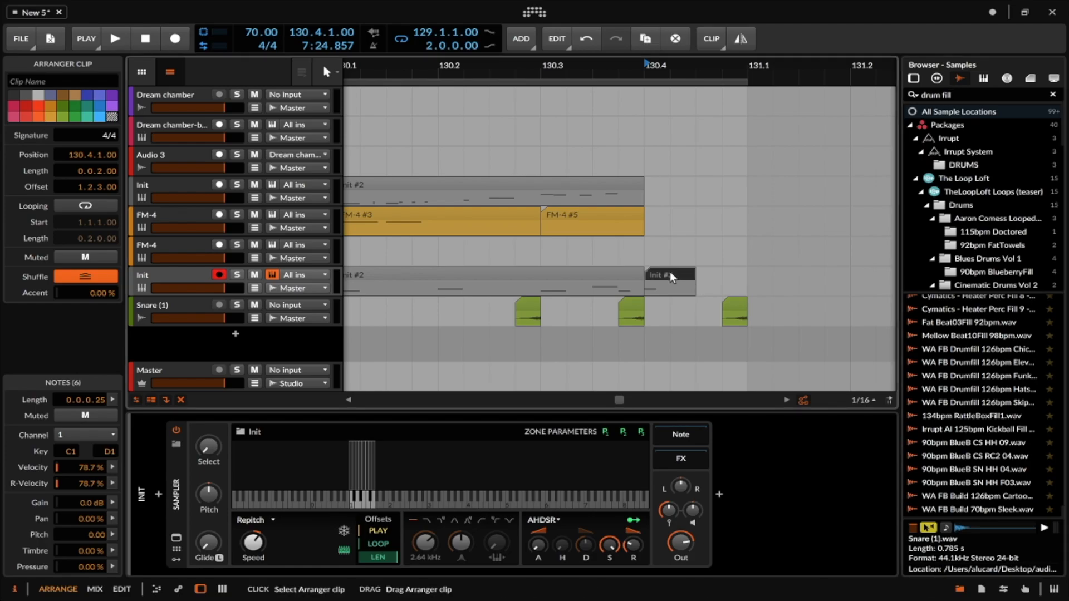
key("alt+m")
- Preview Drum Fill 11.wav, place it on a new audio track at 130.4 and halve the clip's length
scroll(993, 328, "up", 20)
left_click(950, 342)
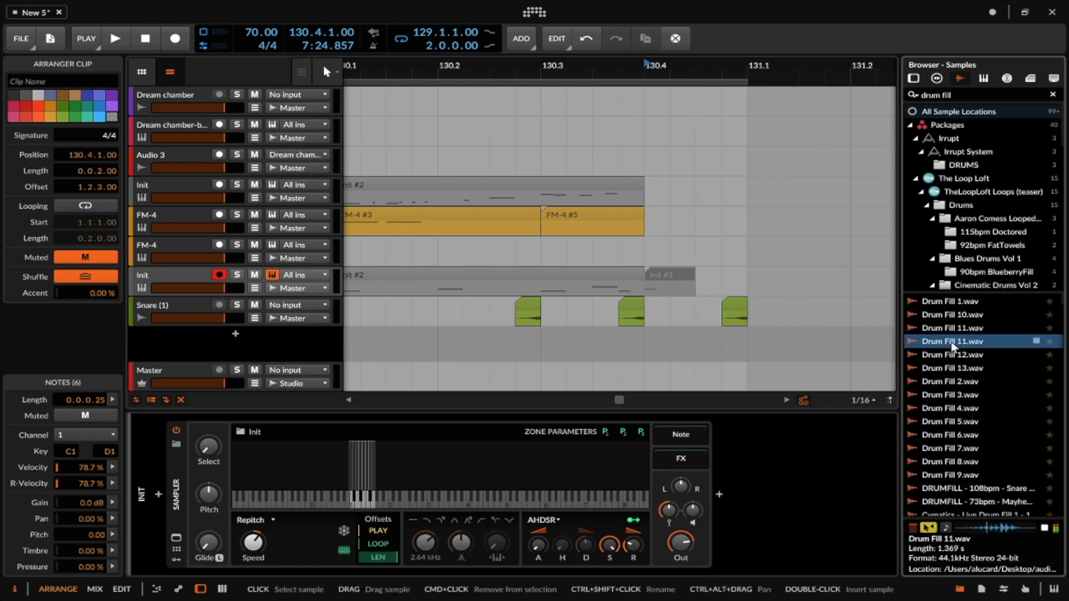
left_click_drag(953, 342, 645, 246)
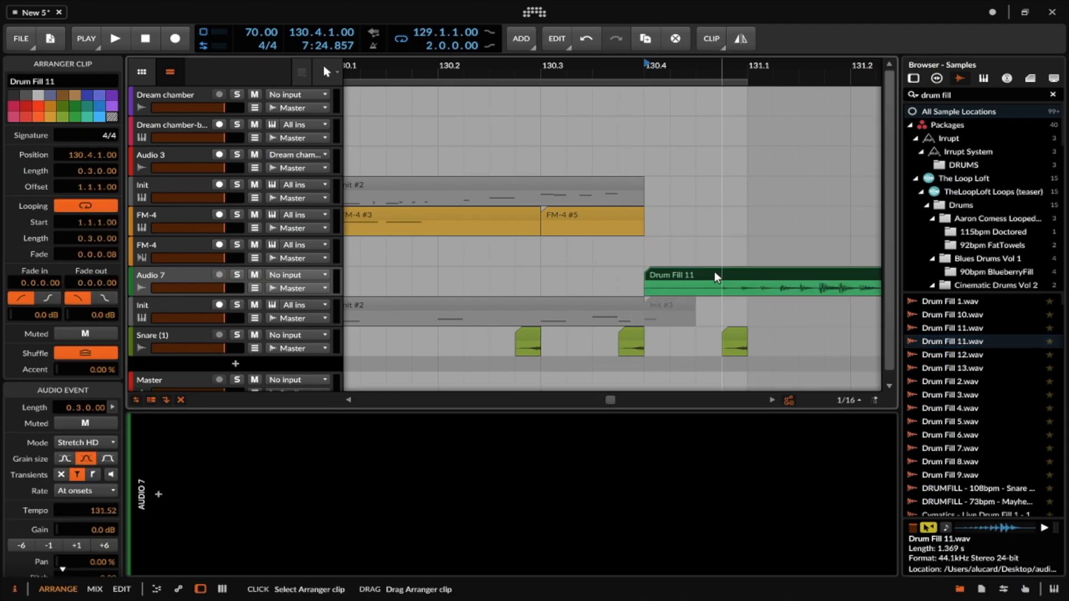
key("alt+minus")
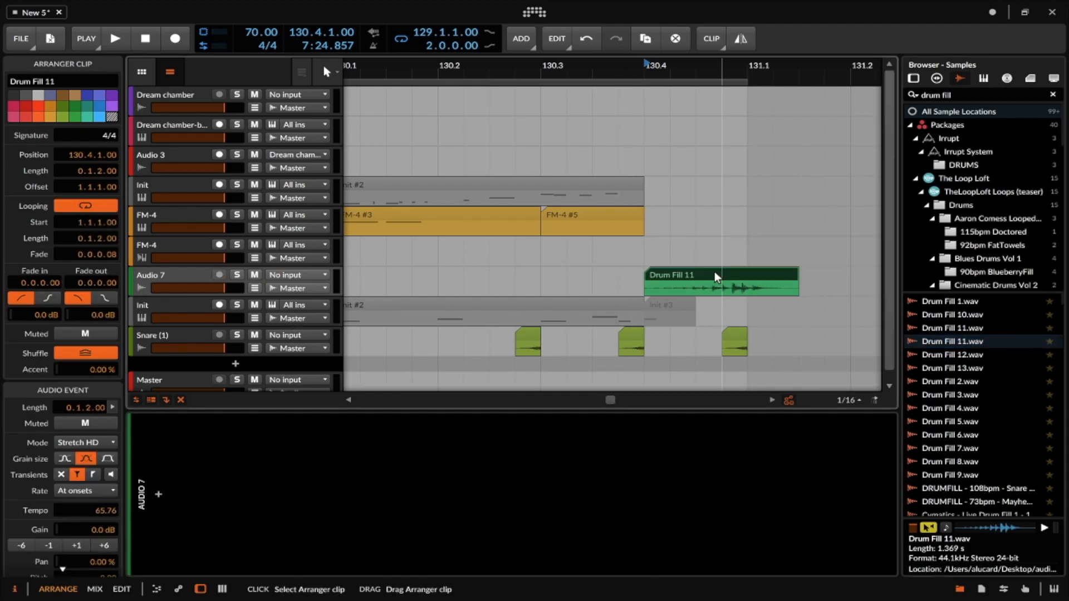
left_click_drag(717, 272, 751, 273)
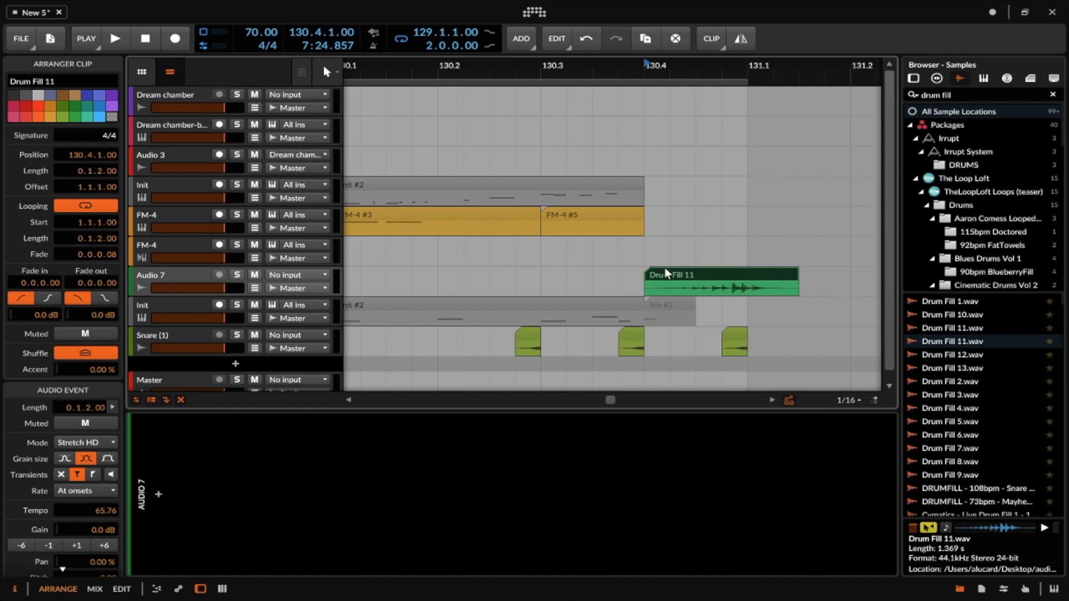
- Audition the drum fill from 130.3 and trim the end of the Drum Fill 11 clip to 131.1
left_click(539, 286)
key("space")
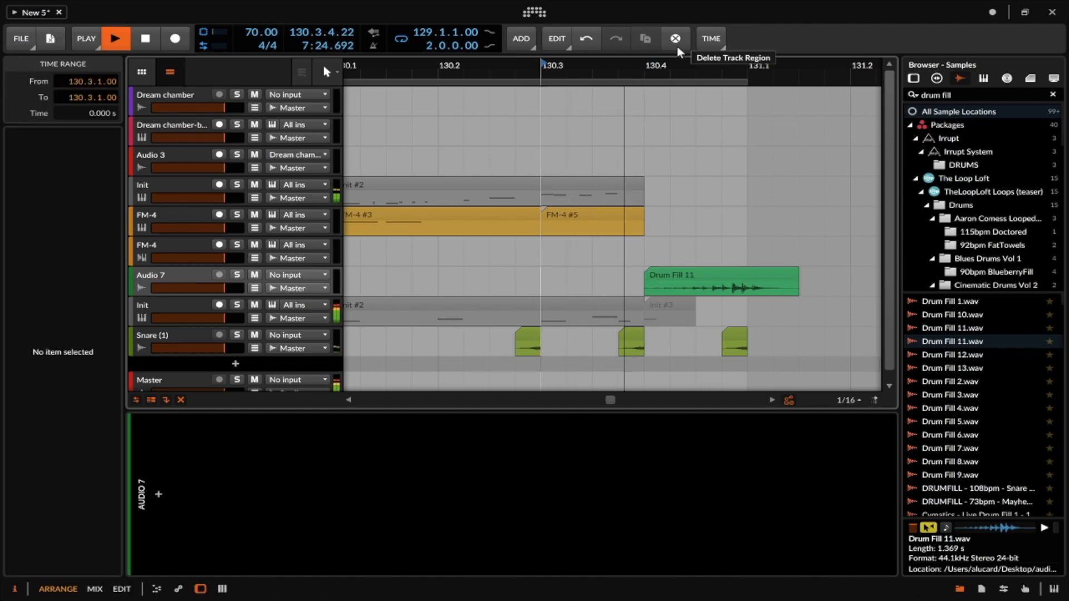
key("space")
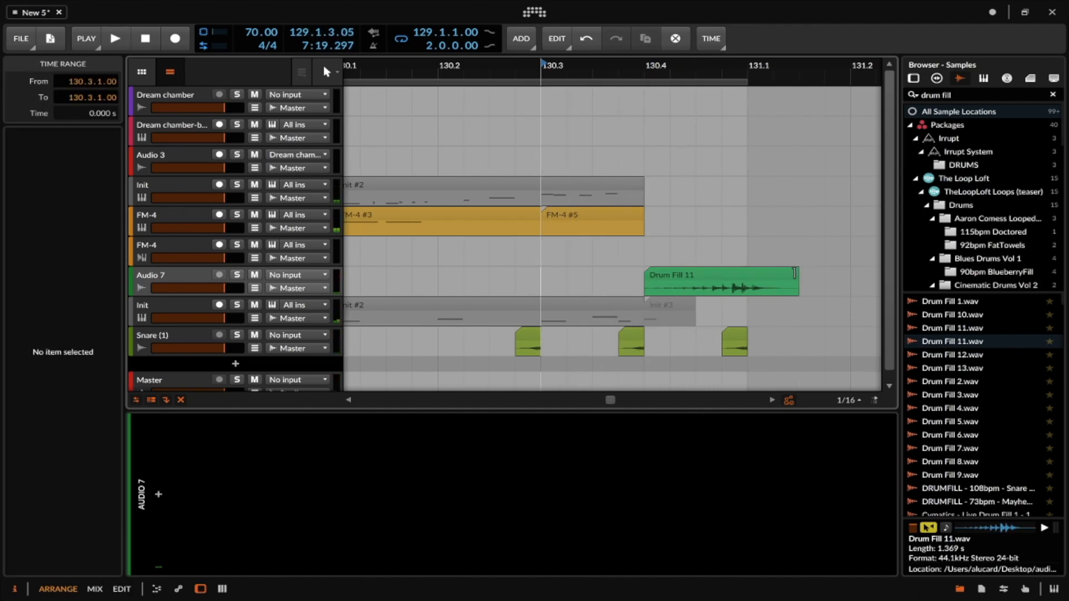
left_click_drag(799, 273, 747, 273)
- Unmute the Init #3 clip and move its note down to C1
left_click(649, 305)
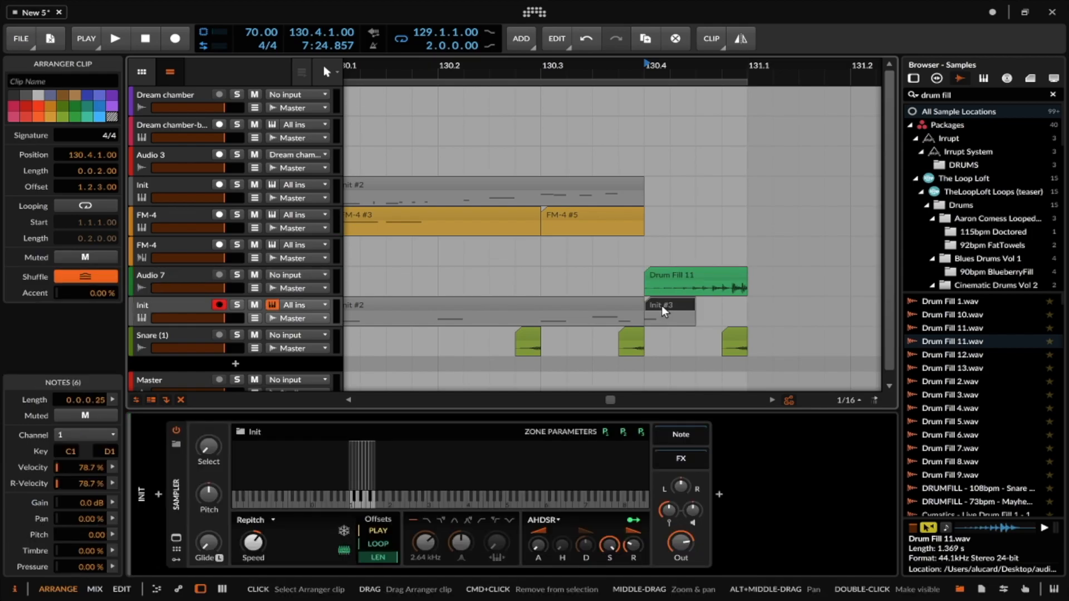
double_click(661, 305)
left_click(346, 301)
left_click_drag(346, 301, 345, 313)
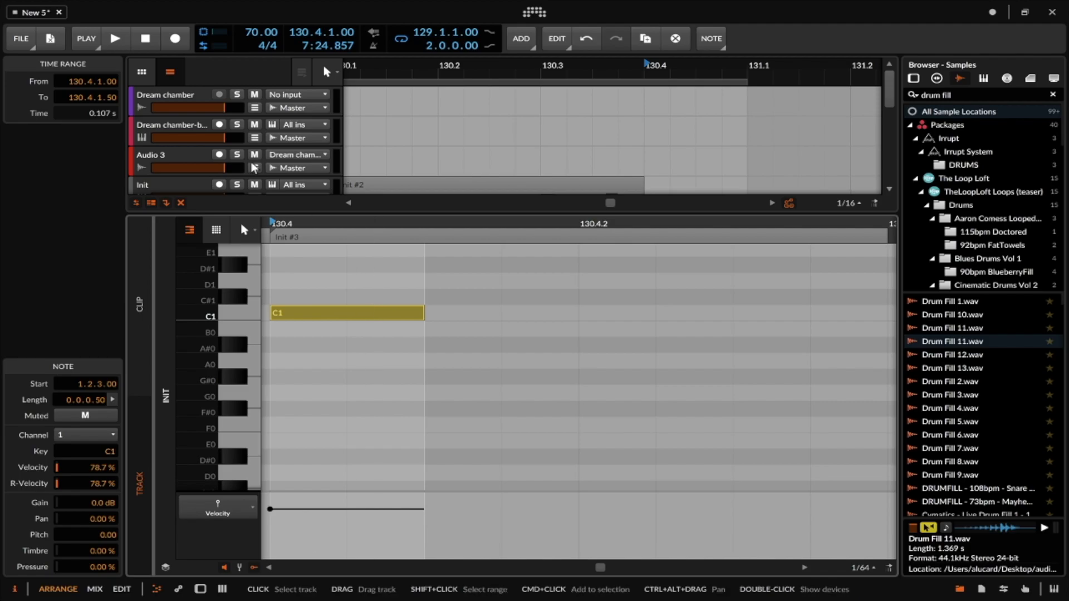
- Return to the full arrangement view and play the drum fill together with Init #3 from 130.4
double_click(189, 156)
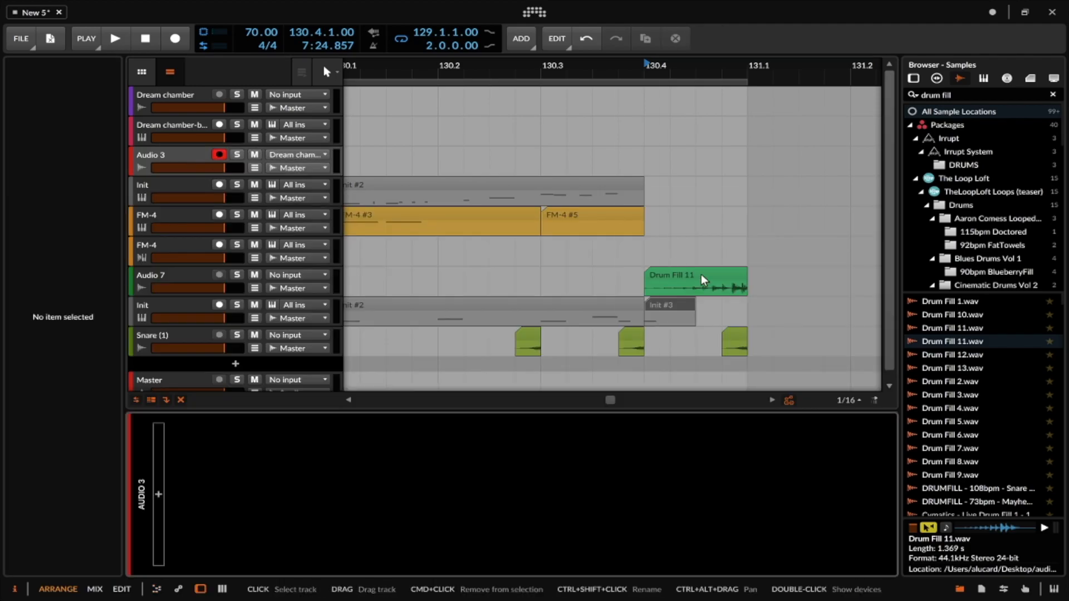
left_click(664, 305)
key("space")
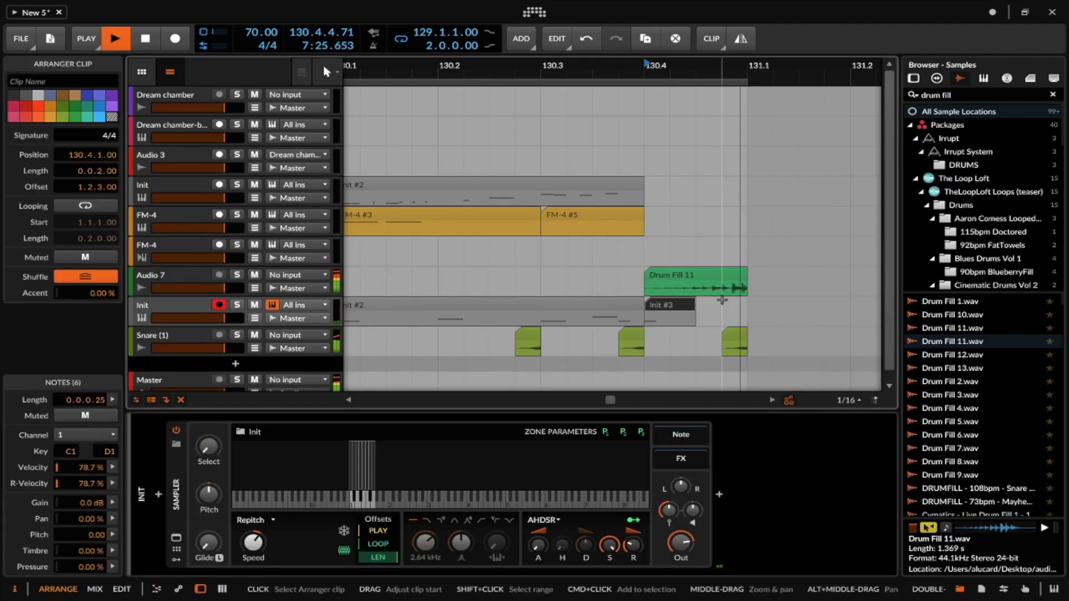
key("space")
- Draw a formant ramp on Drum Fill 11 from 12 at its start down to 0 at 130.4.3, and audition it
double_click(697, 271)
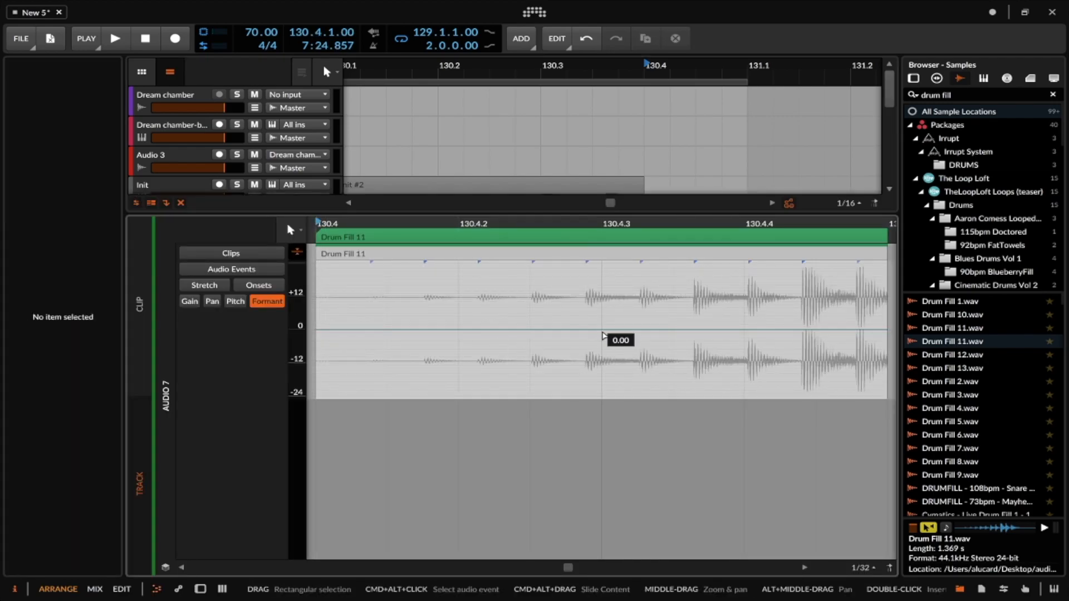
left_click_drag(315, 329, 316, 290)
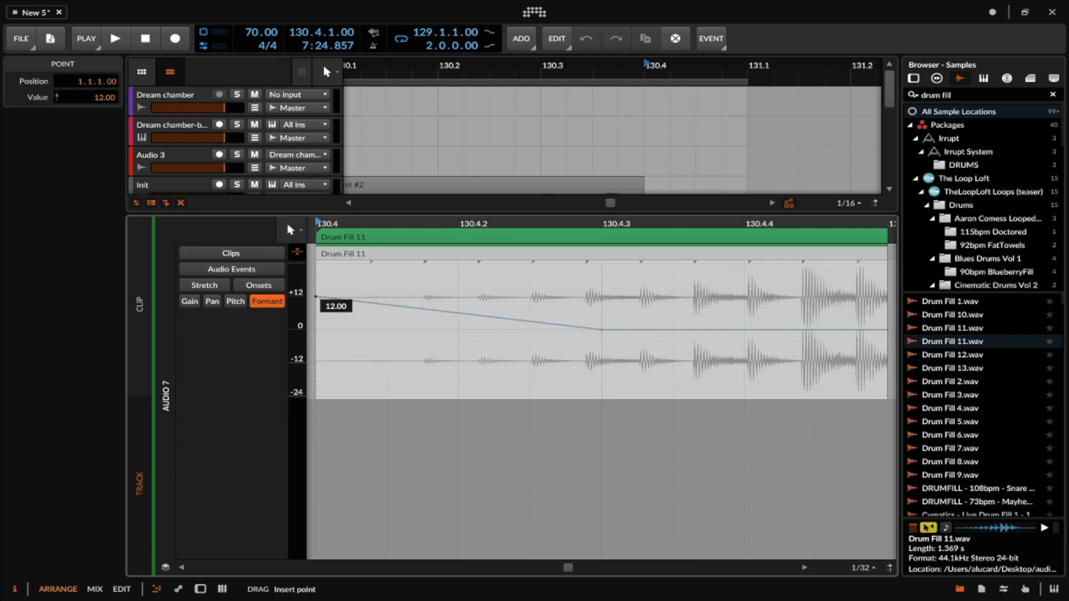
key("space")
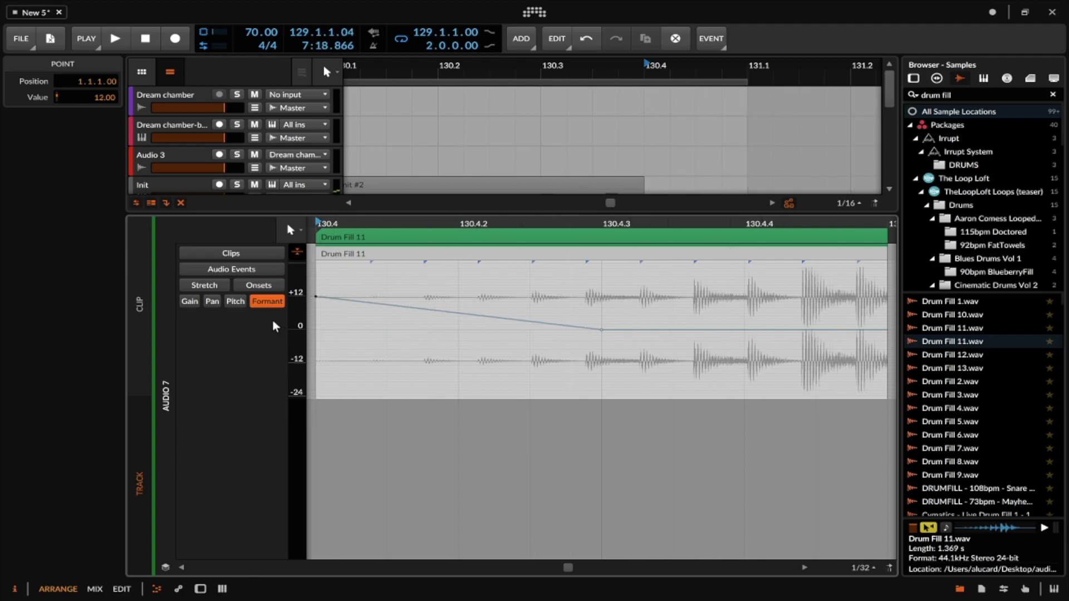
scroll(219, 183, "down", 5)
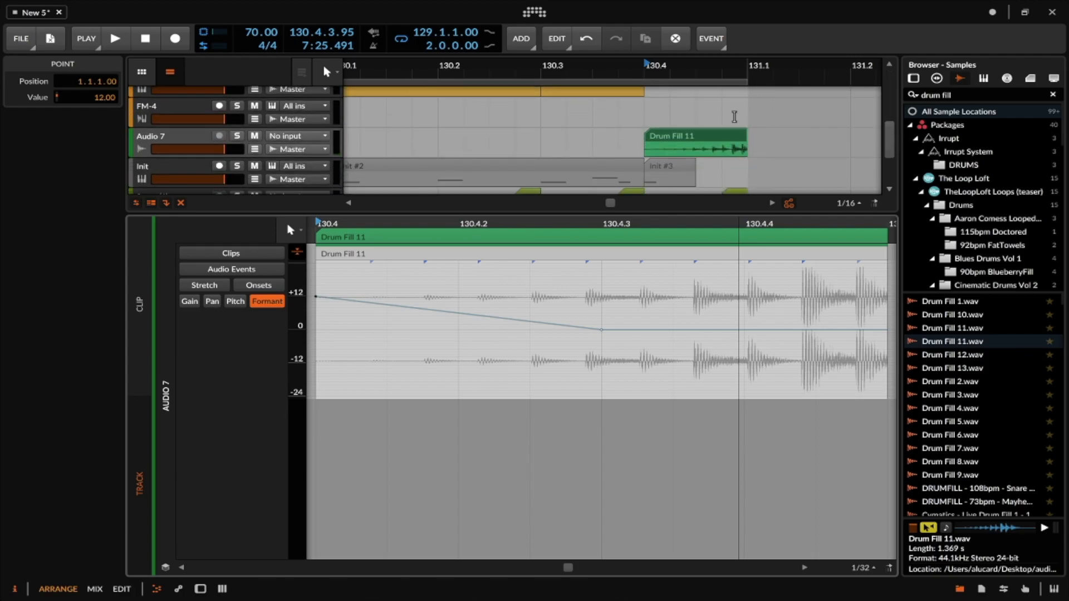
left_click(699, 133)
key("space")
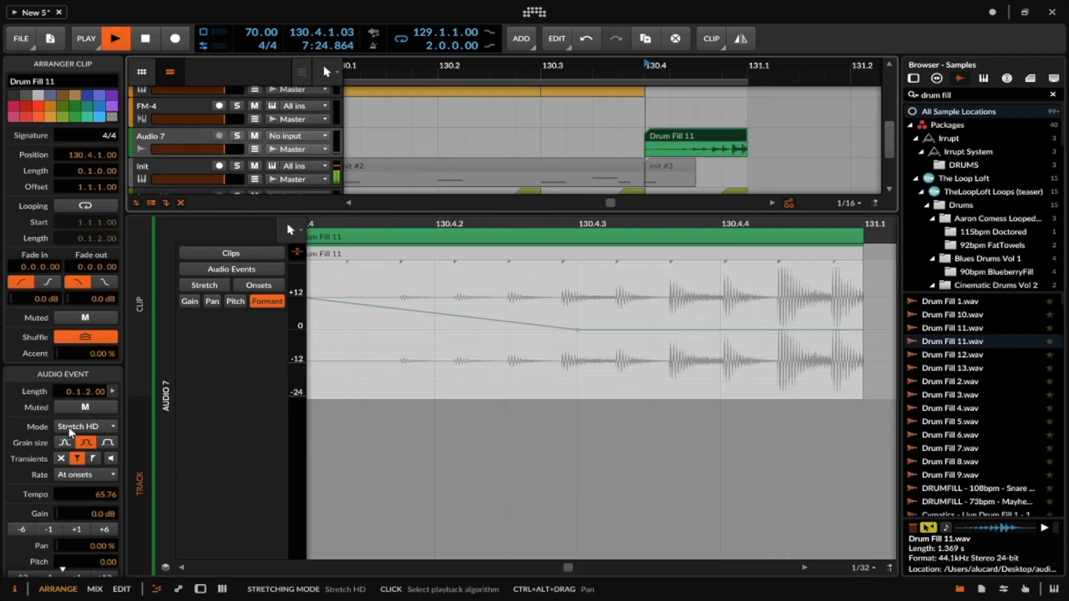
key("space")
- Draw a pitch envelope on Drum Fill 11 from 12 near its start through 0 at 130.4.3 to -13 at 130.4.4, auditioning it
left_click(236, 296)
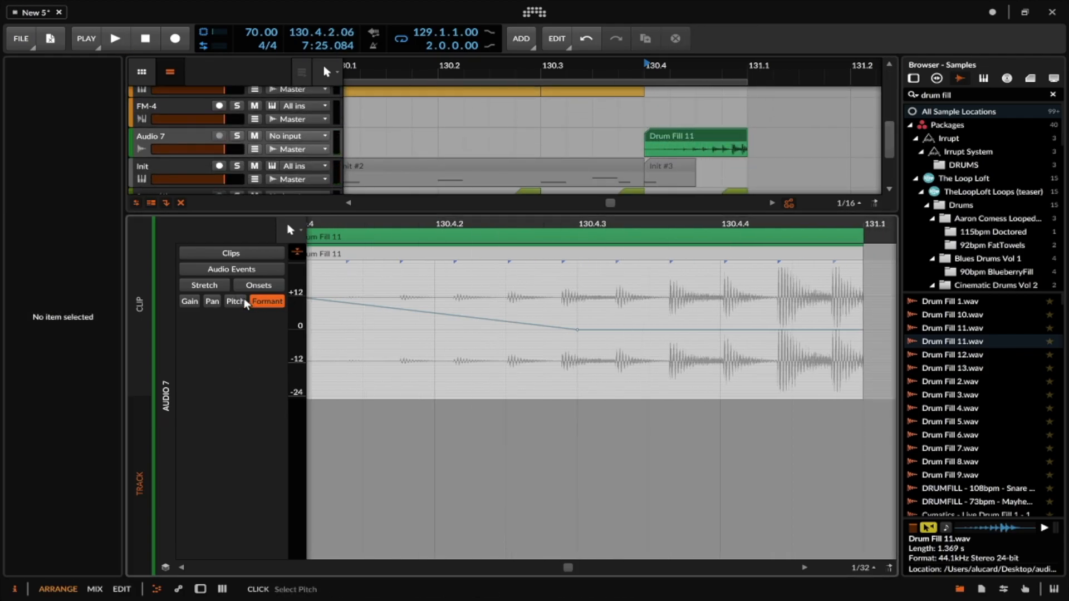
left_click(244, 301)
left_click_drag(310, 334, 310, 297)
key("space")
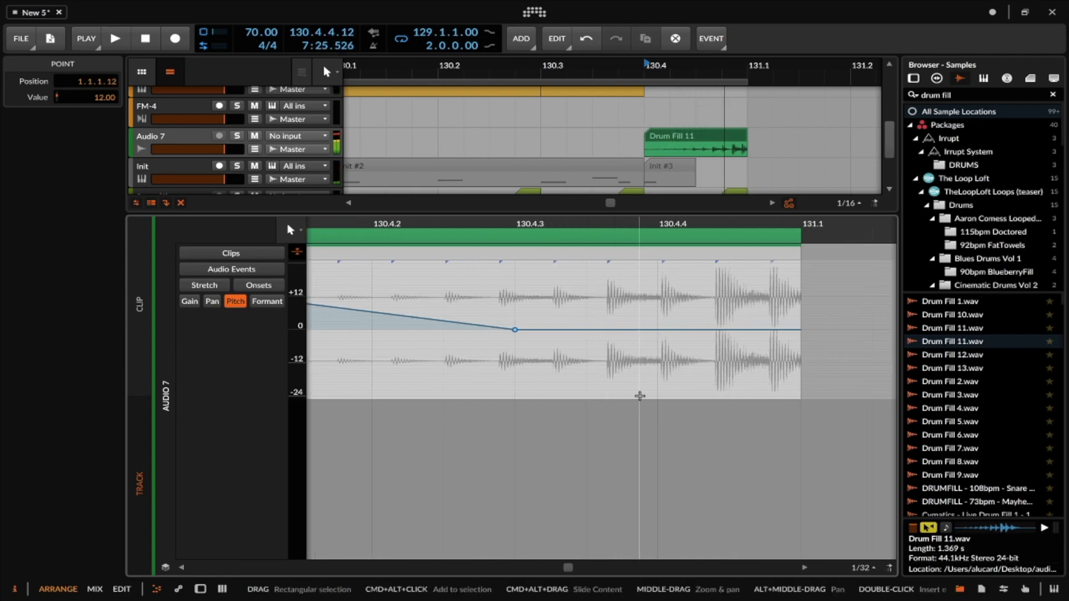
left_click_drag(641, 330, 641, 365)
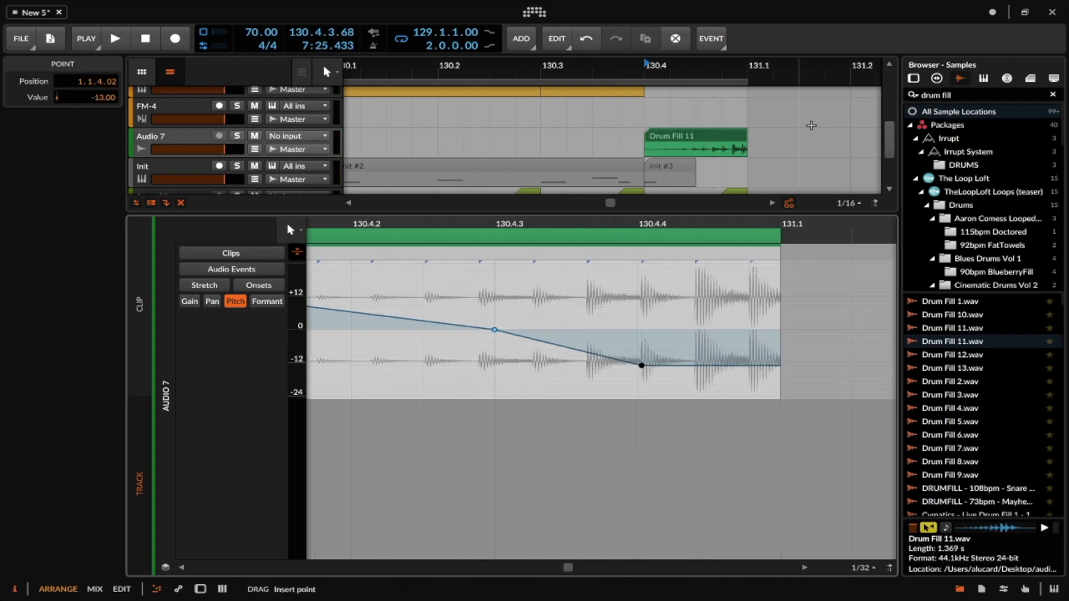
- Try trimming the end of the Drum Fill 11 clip back to 130.4.4 and play the result
left_click(746, 141)
left_click_drag(746, 140, 722, 140)
left_click(693, 134)
key("space")
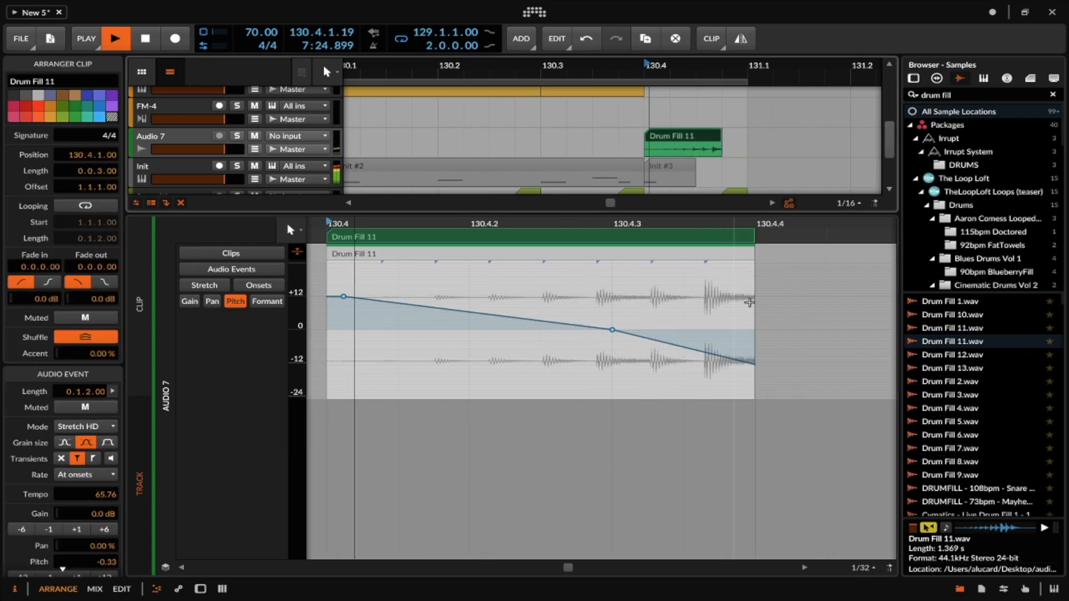
key("space")
- Split Drum Fill 11 at 130.4.4 and trim the second piece down to its first hit
key("space")
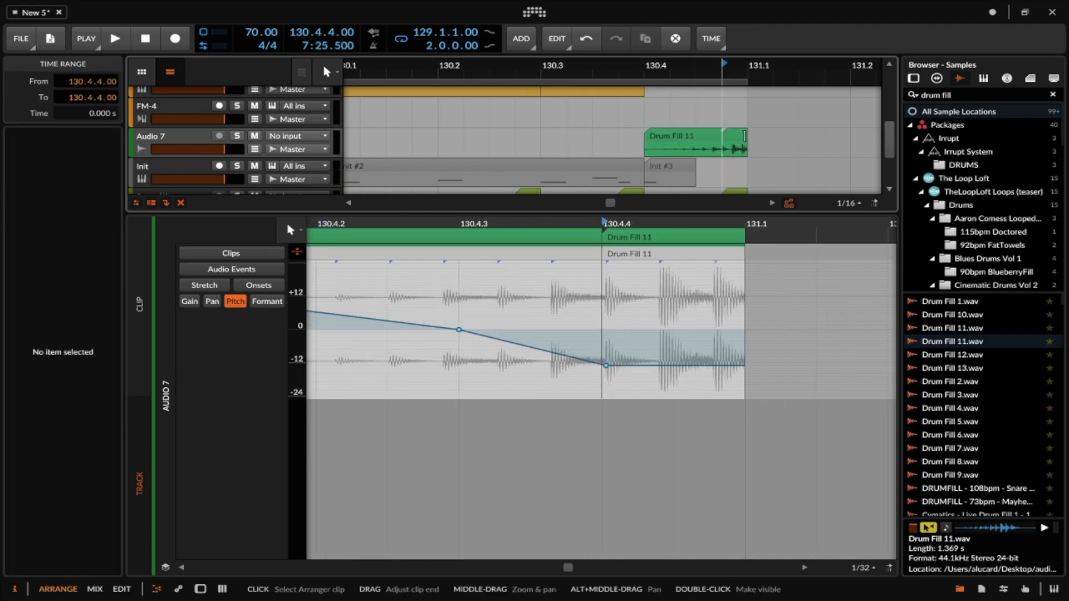
left_click(739, 137)
scroll(740, 138, "up", 5)
left_click_drag(764, 136, 712, 135)
scroll(712, 136, "up", 3)
- Double the length of the trimmed drum hit at 130.4.4 three times
left_click(702, 138)
key("super+alt+Up")
key("super+alt+Up")
key("super+alt+Up")
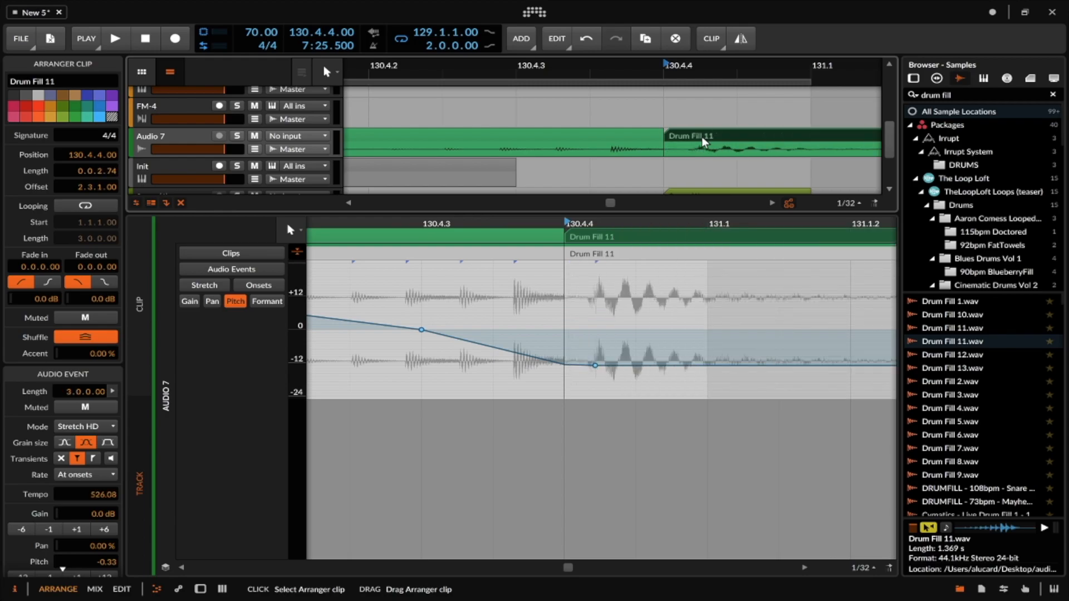
- Trim the stretched drum hit to end at 131.1 with a fade-out, and play the fill from 130.4
left_click_drag(671, 137, 691, 137)
scroll(691, 137, "down", 3)
left_click_drag(823, 137, 671, 144)
scroll(732, 138, "up", 3)
scroll(671, 144, "down", 4)
left_click(571, 136)
key("space")
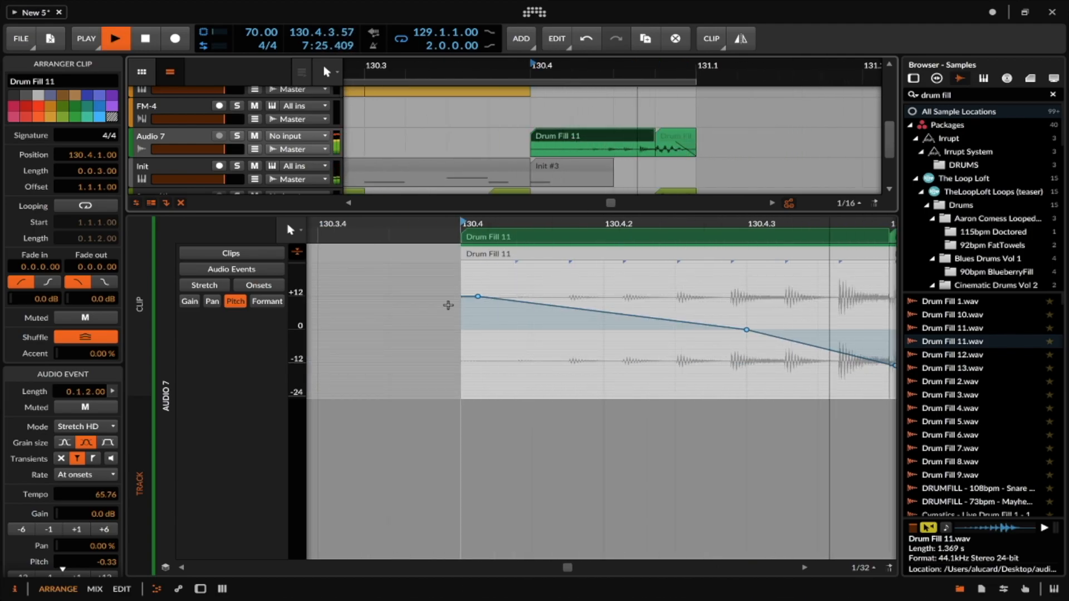
- Split the stretched drum hit at 130.4.4.50 and replace its second half with a duplicate of the first half
scroll(640, 147, "up", 2)
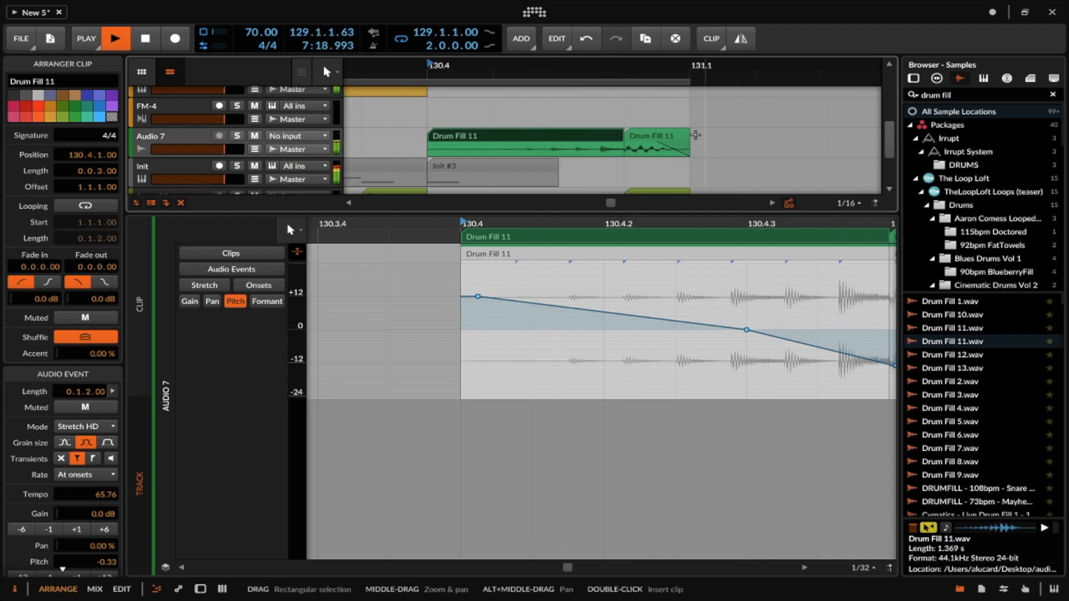
key("space")
left_click(658, 148)
key("super+e")
scroll(657, 149, "up", 4)
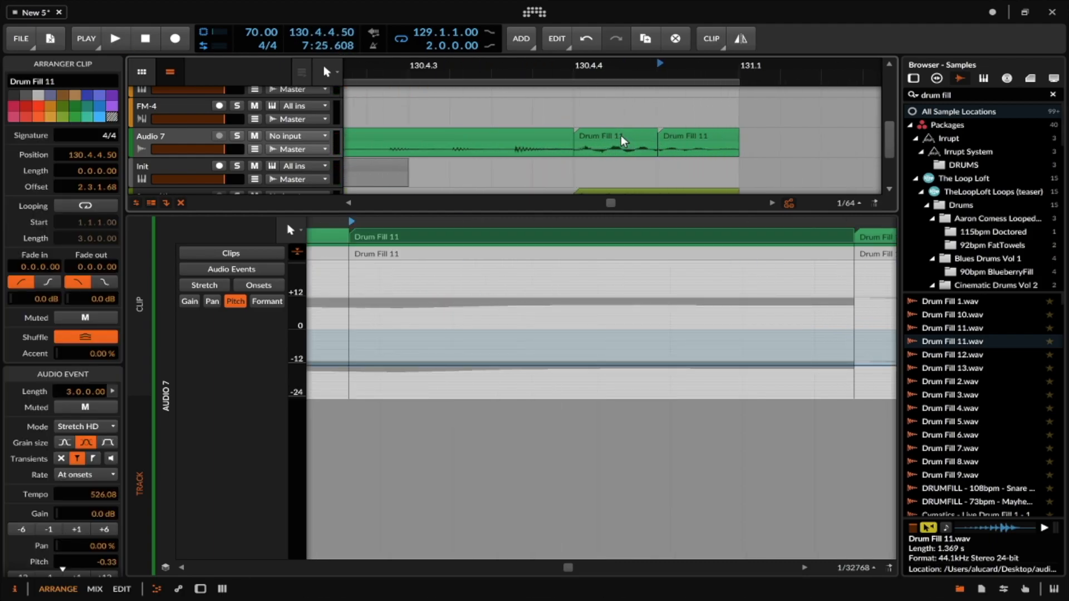
left_click(620, 136)
key("super+d")
left_click(608, 135)
- Halve the length of both drum hits after 130.4.4 and play the fill from 130.4
scroll(610, 139, "down", 3)
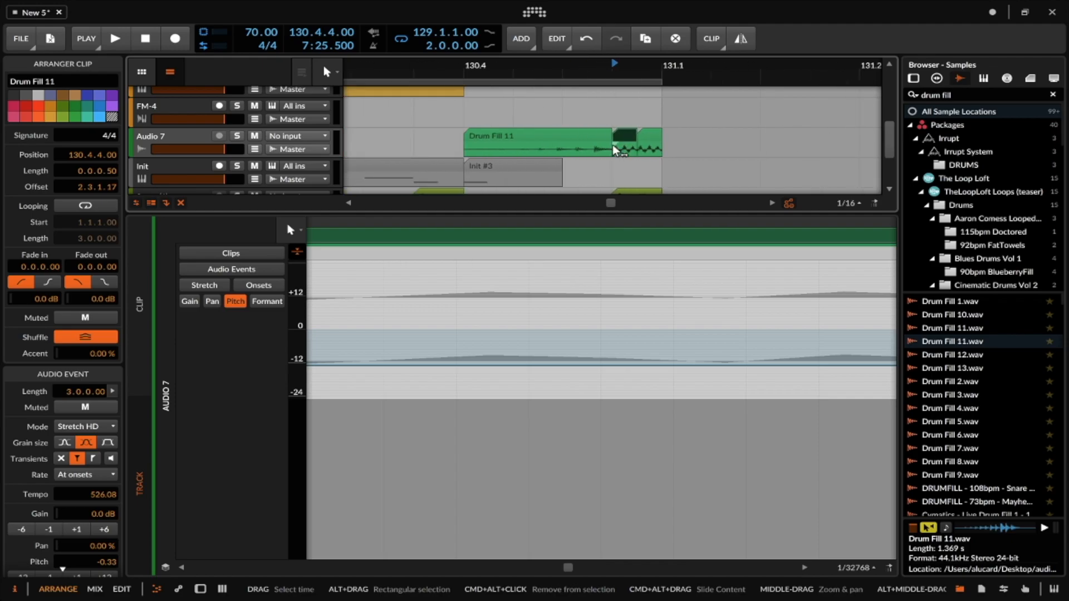
left_click(662, 140, "shift")
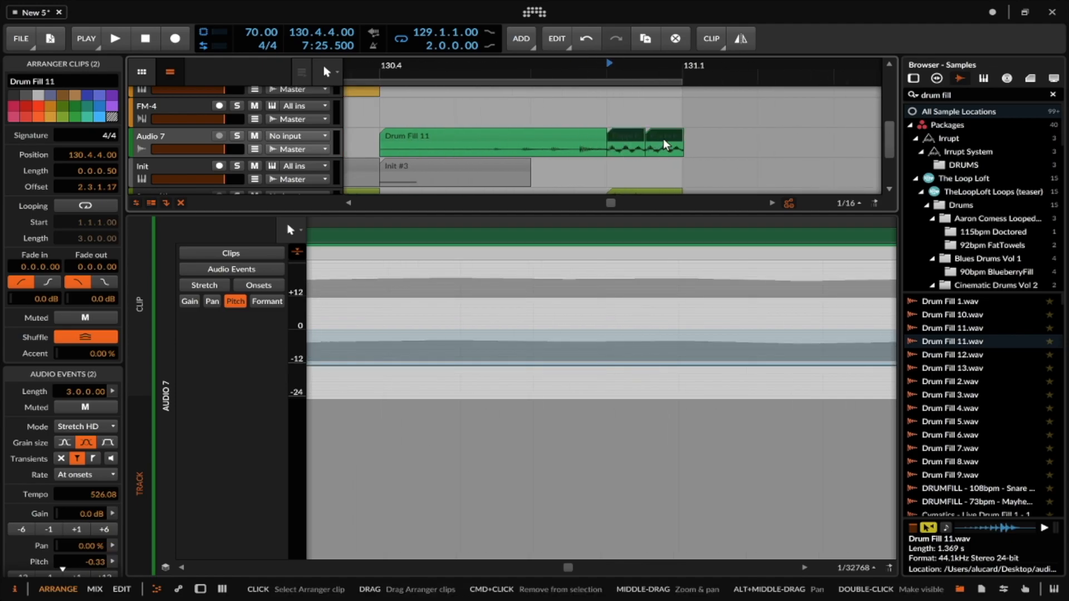
key("alt+minus")
left_click(518, 146)
key("space")
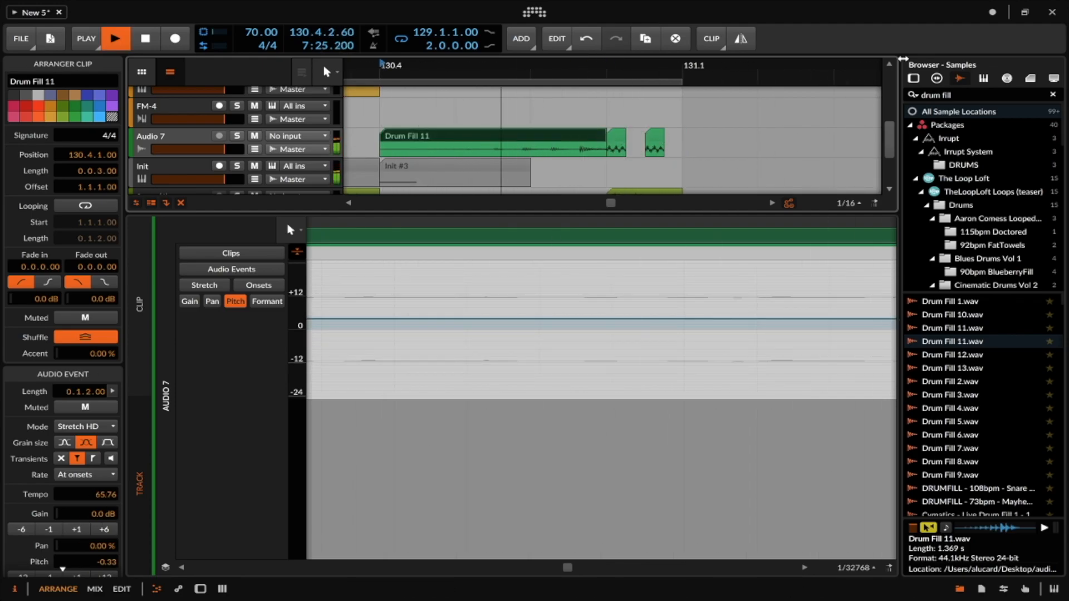
scroll(666, 134, "up", 3)
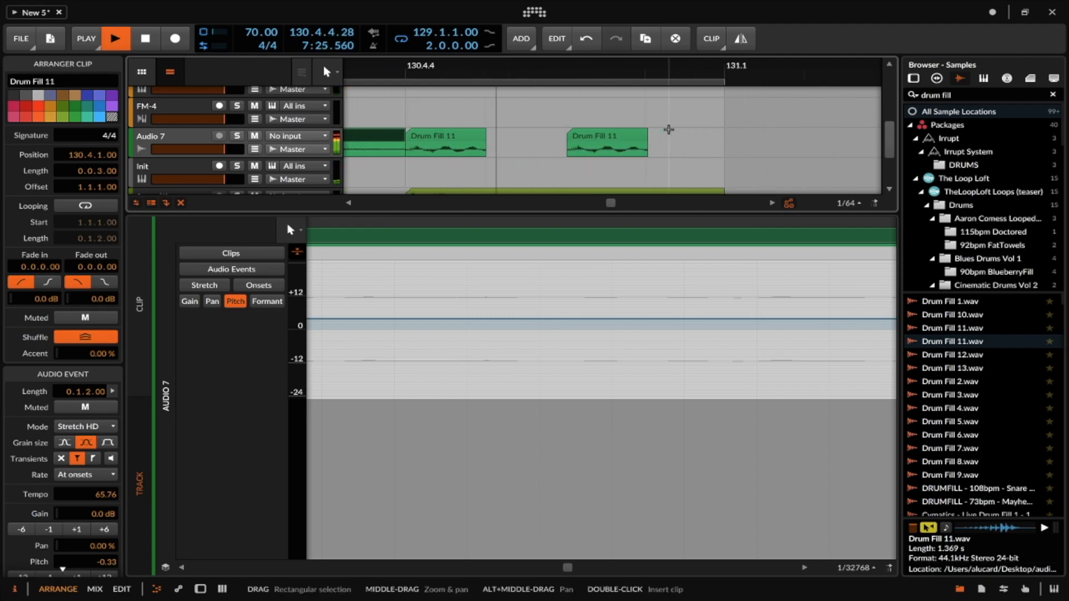
key("space")
- Align the second short drum hit to start at 130.4.4.50 and play from 130.4.4
left_click_drag(596, 134, 590, 134)
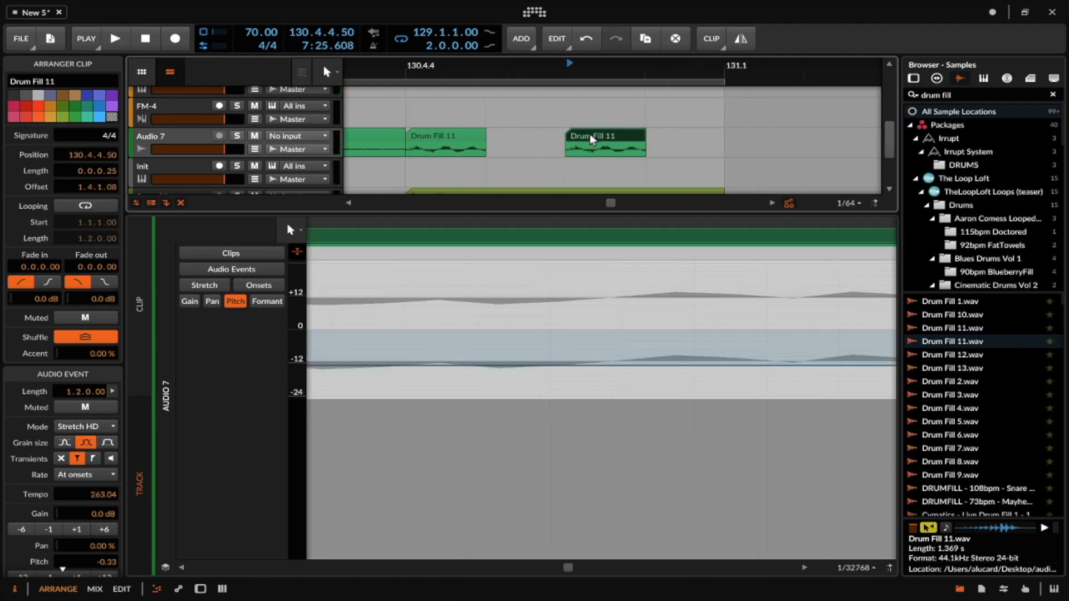
left_click(460, 135)
key("space")
scroll(583, 135, "down", 2)
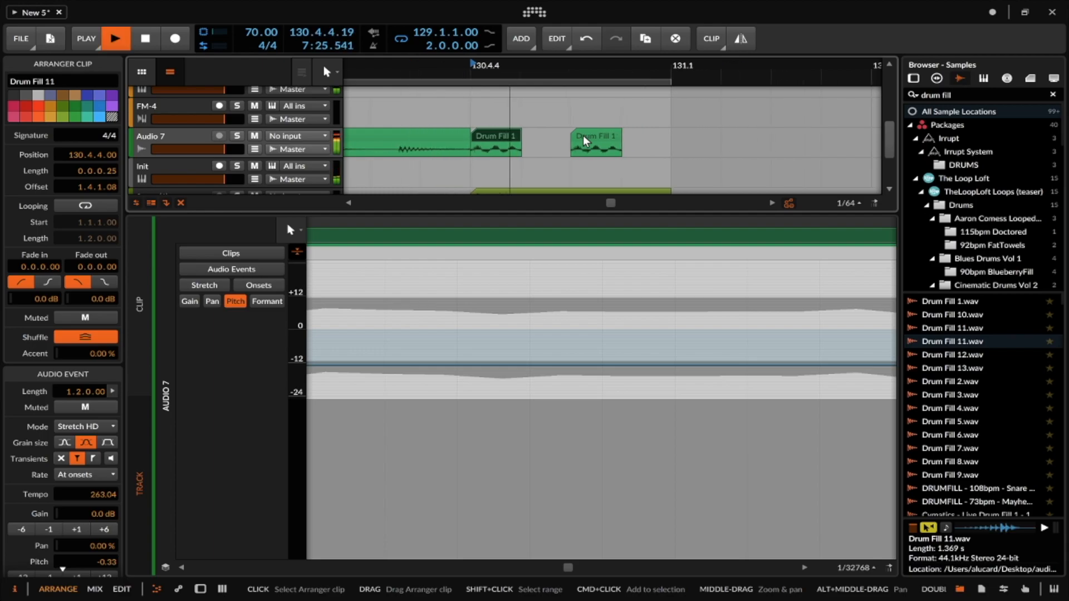
- Raise the pitch automation of the second short drum hit to 12.00 and audition it
left_click(586, 134)
key("space")
left_click_drag(308, 360, 318, 296)
key("space")
key("space")
key("space")
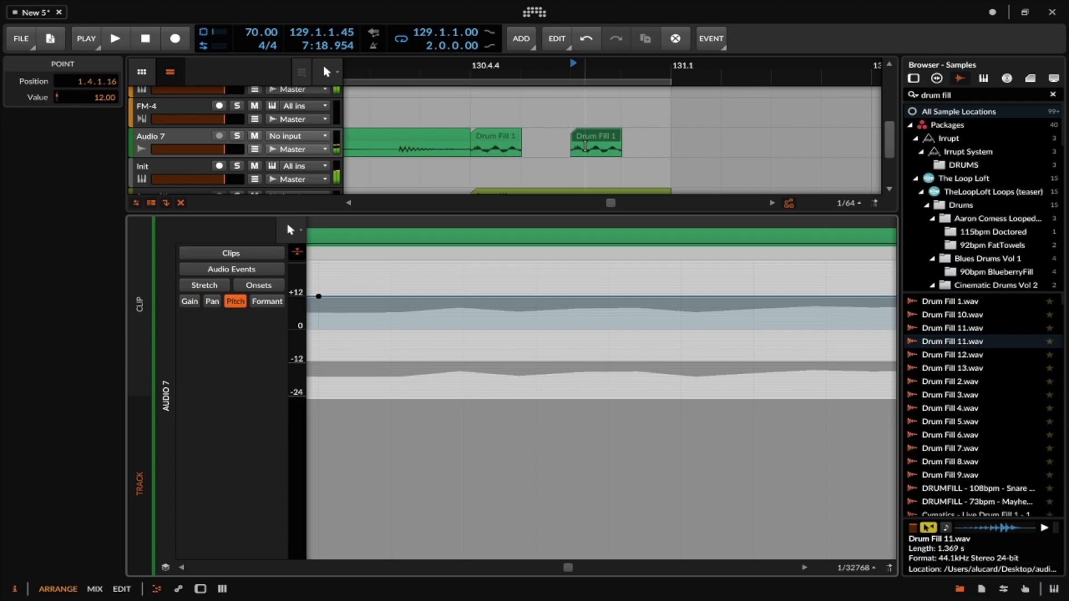
- Set the second drum hit to the large grain size, raise its pitch by 12 semitones, and play the fill from 130.4
left_click(584, 147)
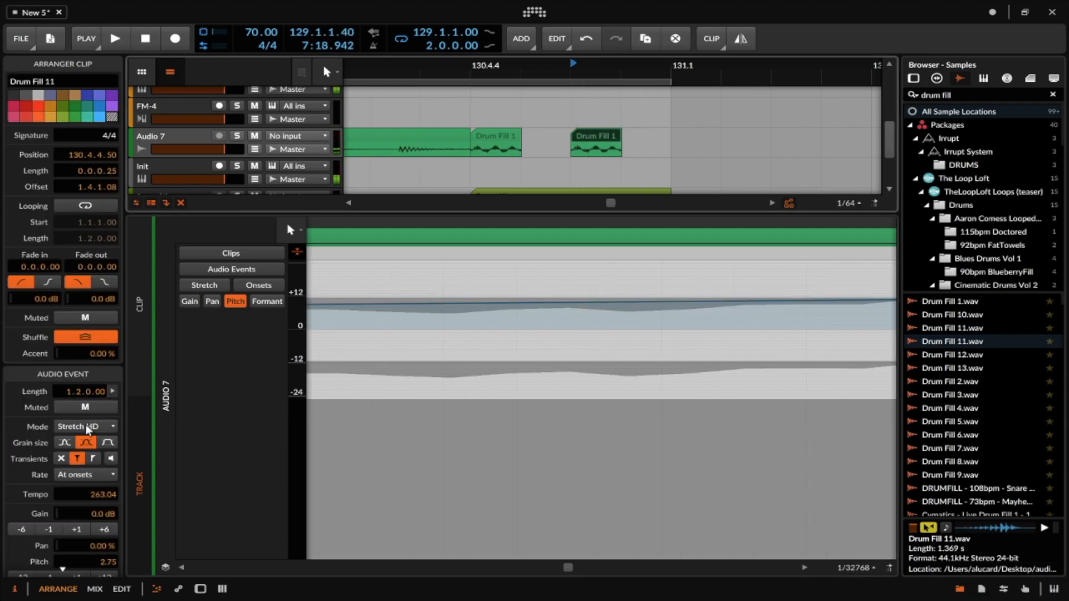
scroll(97, 557, "down", 1)
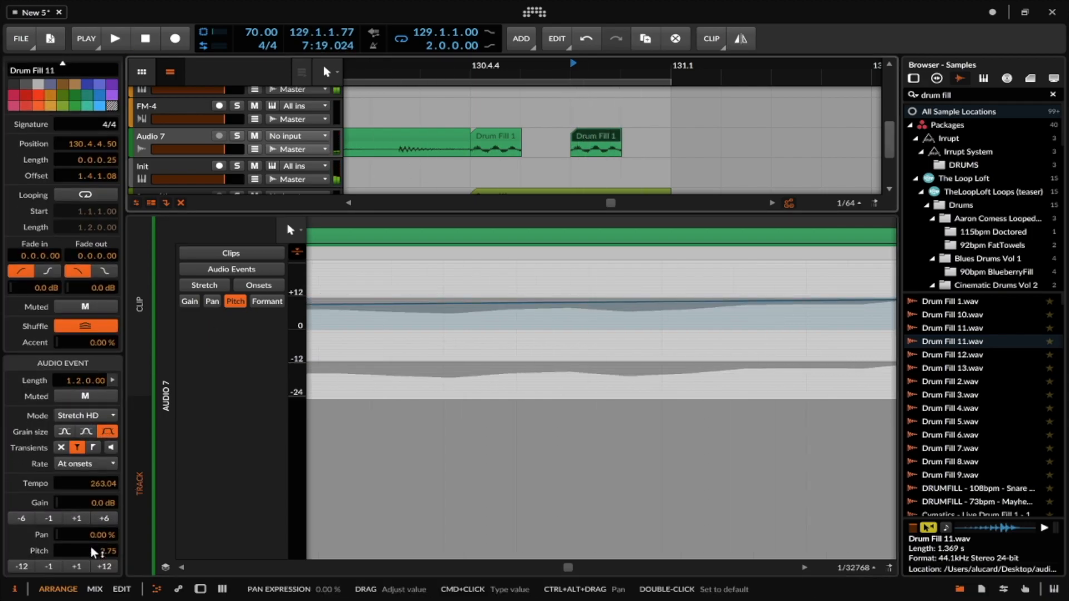
left_click(101, 566)
scroll(466, 179, "left", 3)
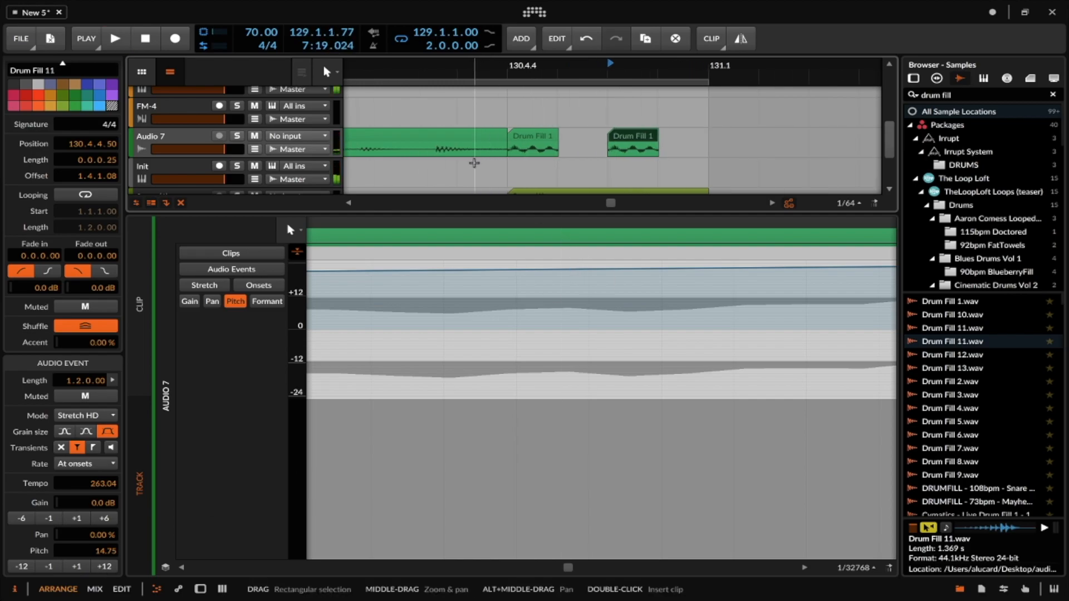
scroll(466, 179, "down", 5)
left_click(434, 139)
key("space")
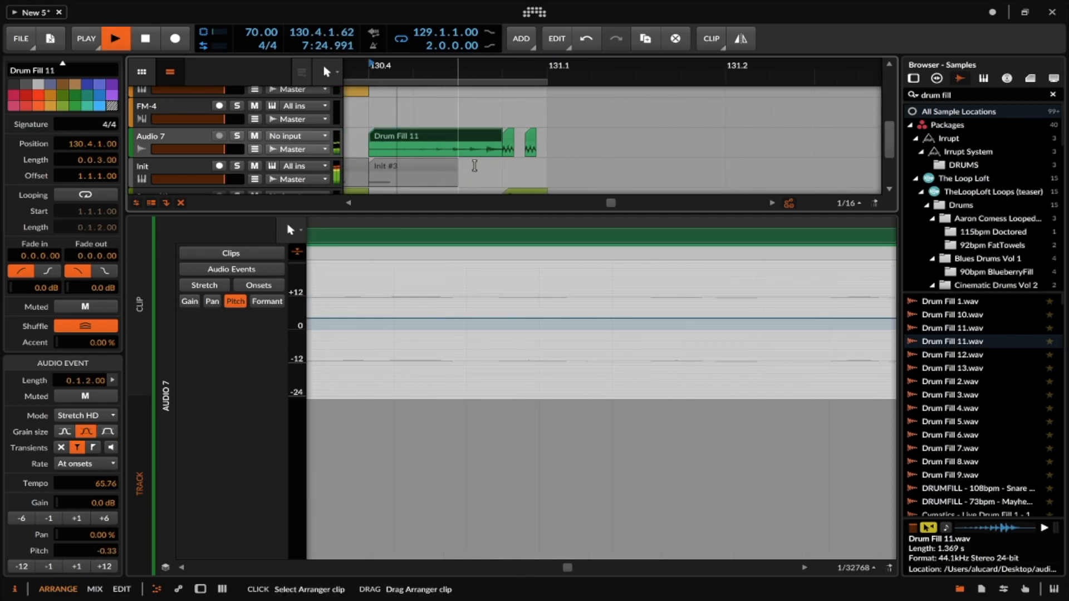
scroll(473, 139, "down", 4)
key("space")
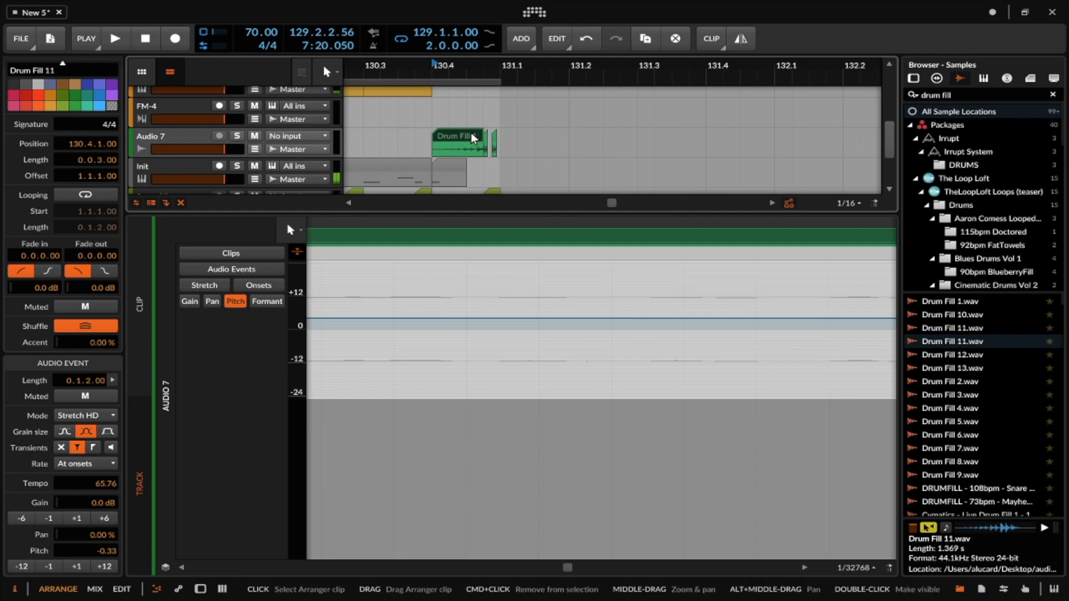
- Trim the start of the last Snare (1) clip to 130.4.4.50, with a fade-in of 0.0.0.25
scroll(474, 138, "up", 6)
left_click(546, 136)
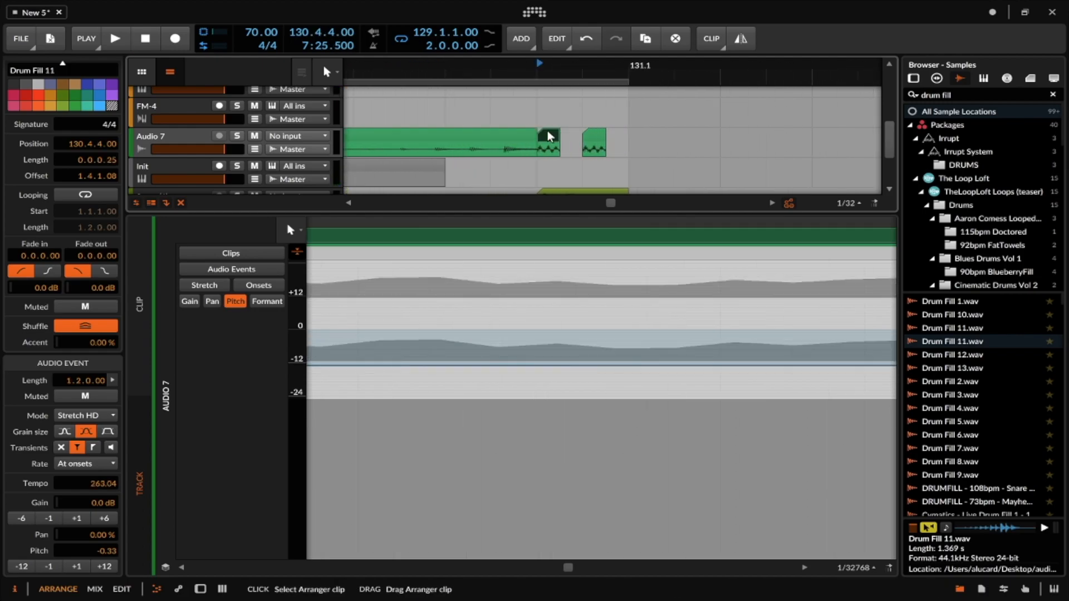
double_click(203, 141)
left_click_drag(537, 323, 606, 334)
scroll(616, 336, "up", 3)
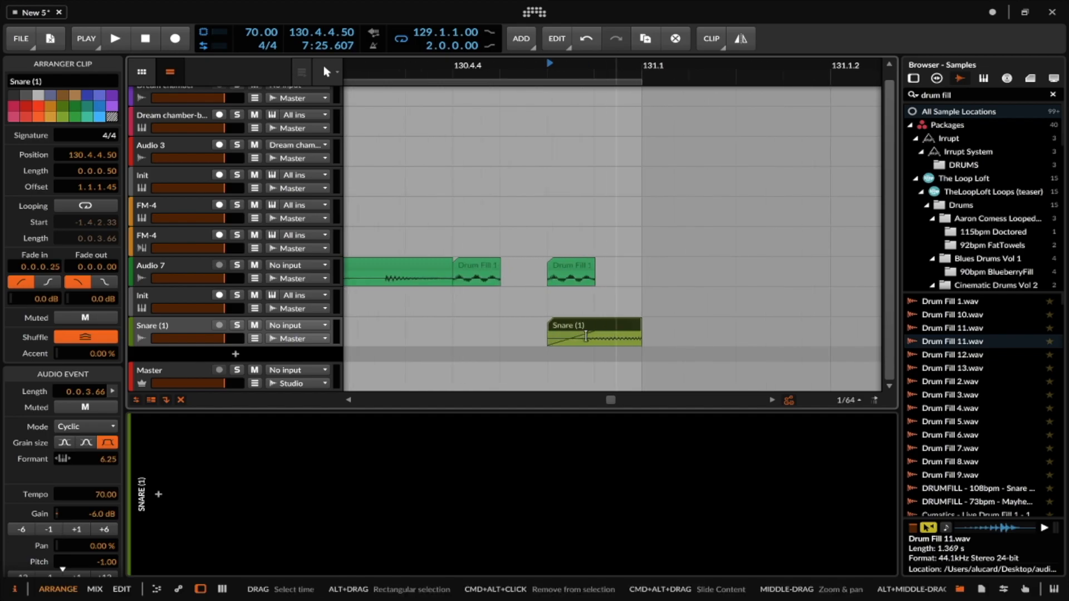
scroll(552, 280, "up", 1)
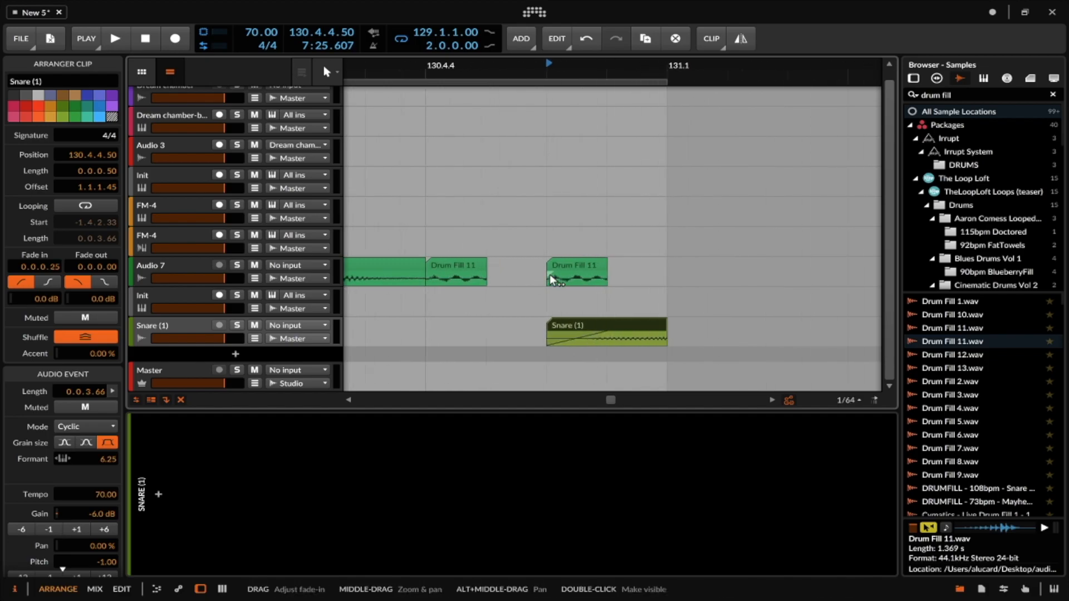
- Pan the first short drum hit at 130.4.4 to -64.5 % and the second one to 28.5 %
left_click(467, 269)
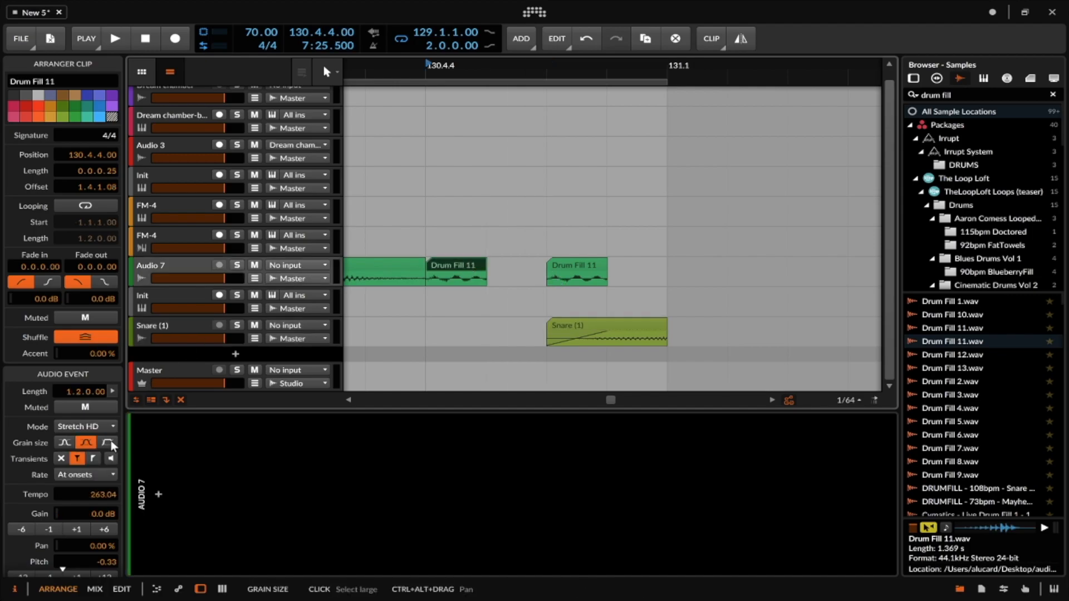
scroll(111, 447, "down", 1)
left_click_drag(95, 535, 95, 582)
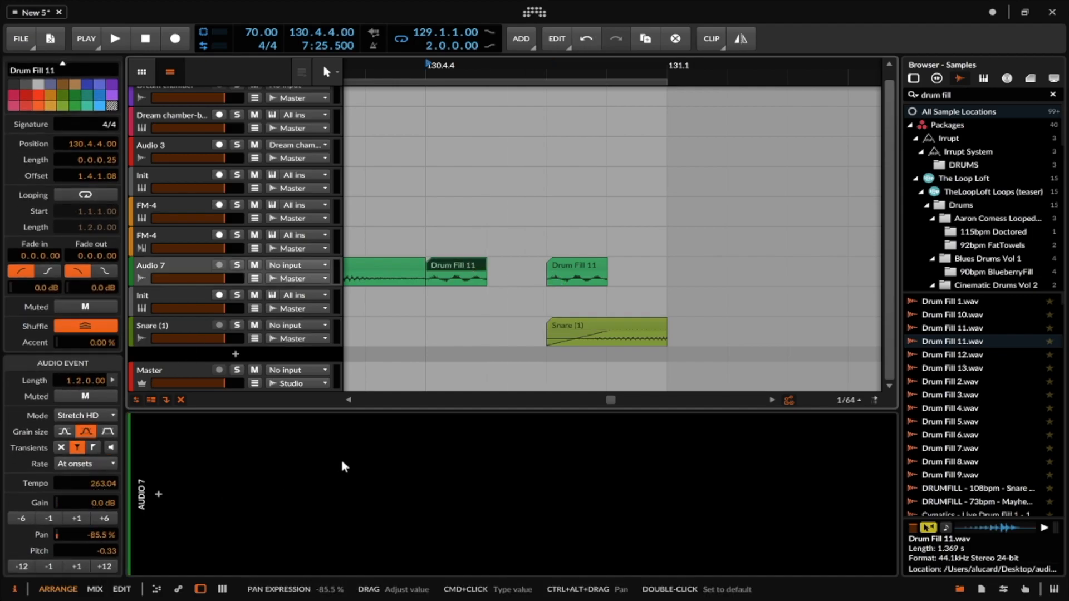
left_click_drag(95, 537, 92, 504)
left_click(574, 266)
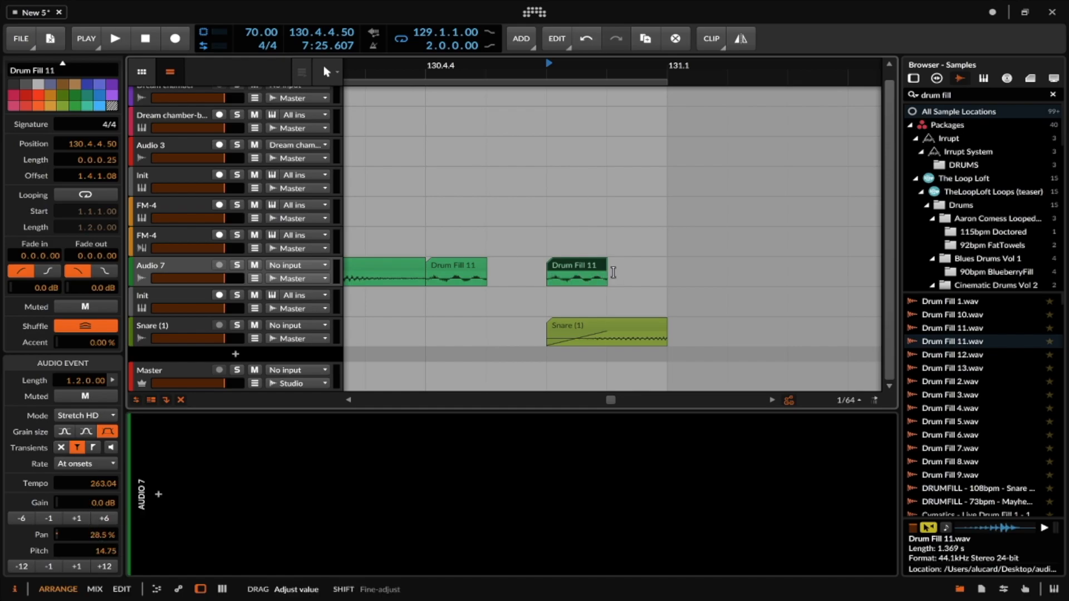
scroll(555, 256, "down", 3)
left_click(542, 262)
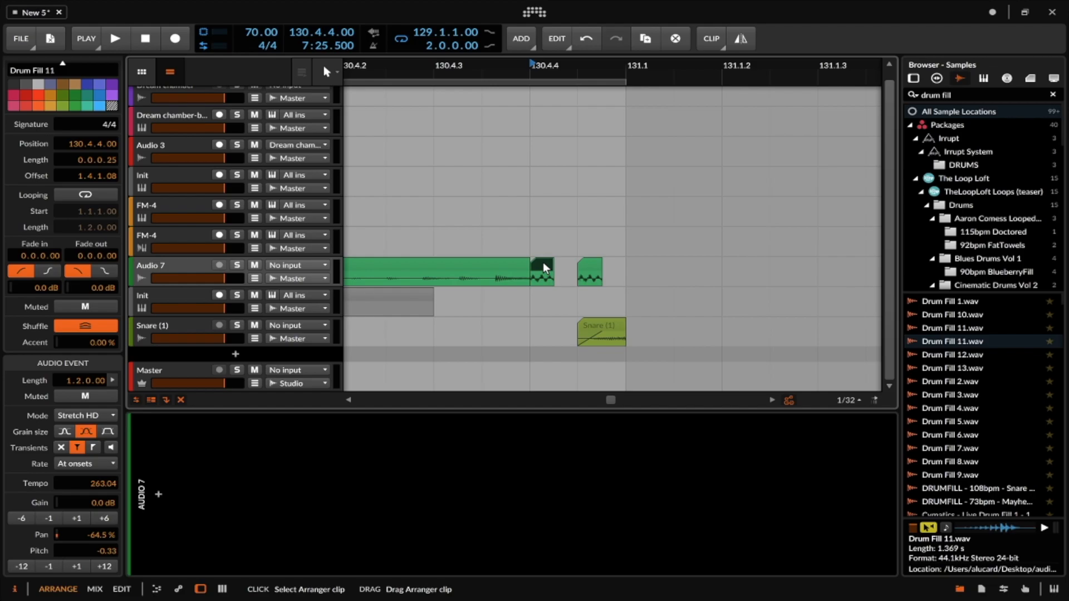
scroll(544, 223, "down", 2)
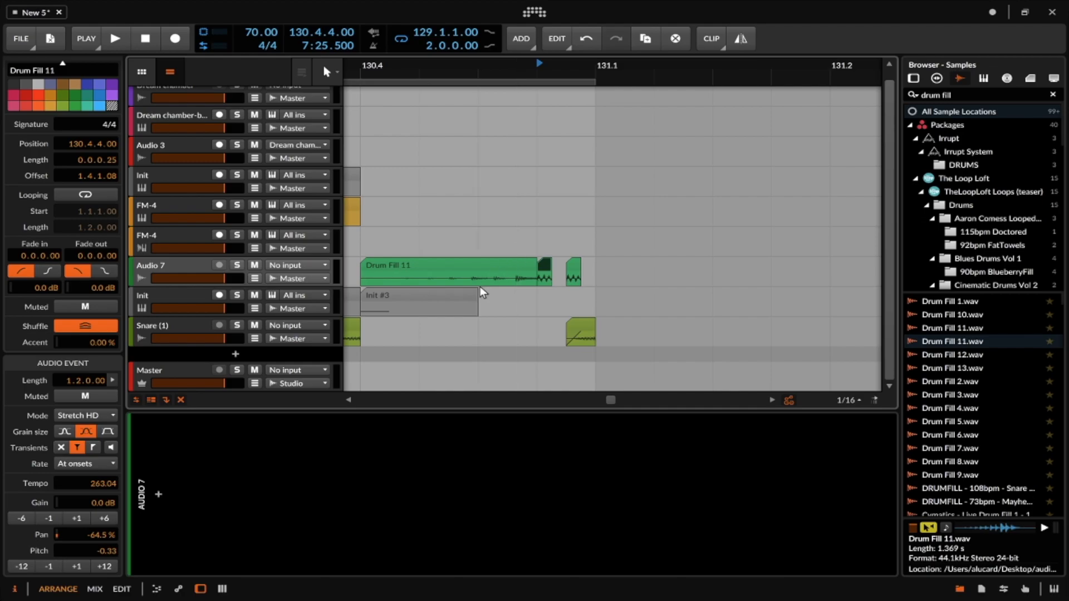
- Play the fill from 130.4 and let the two-bar loop repeat to hear the panned hits
left_click(500, 262)
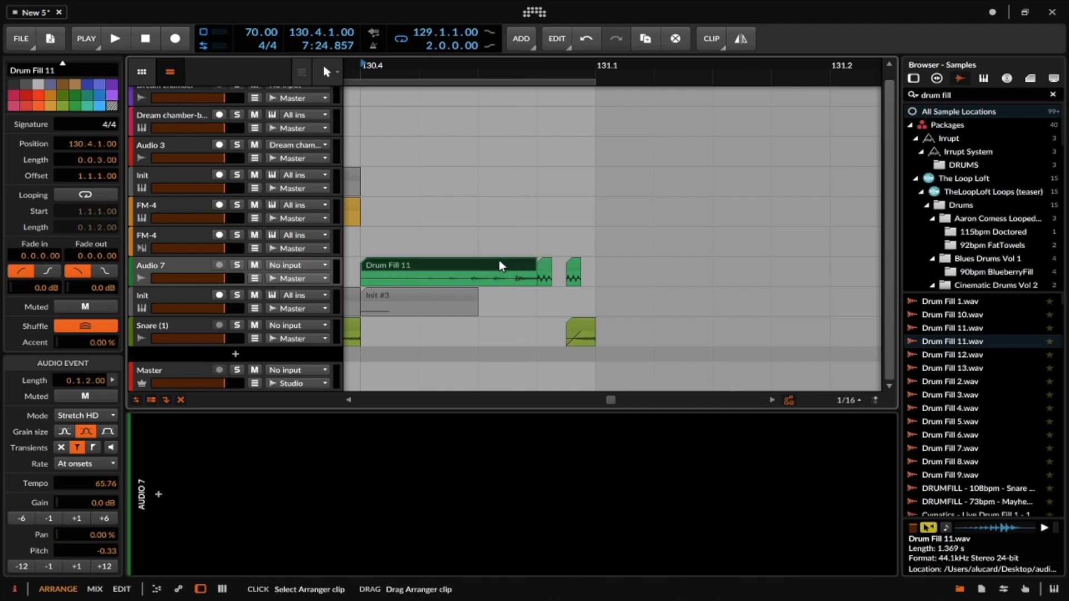
key("space")
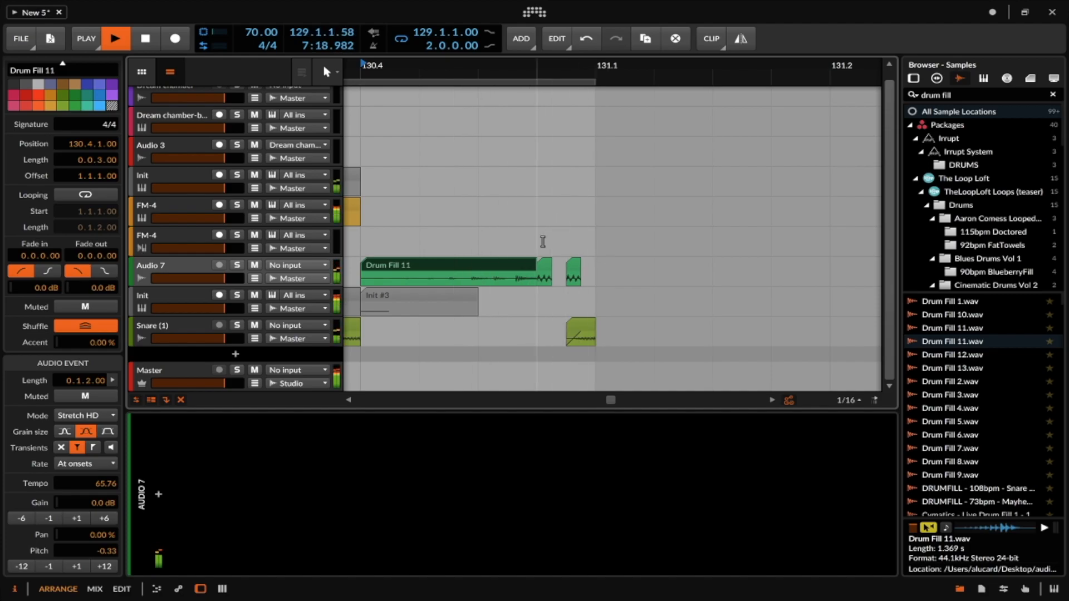
scroll(541, 241, "down", 1)
scroll(541, 242, "down", 1)
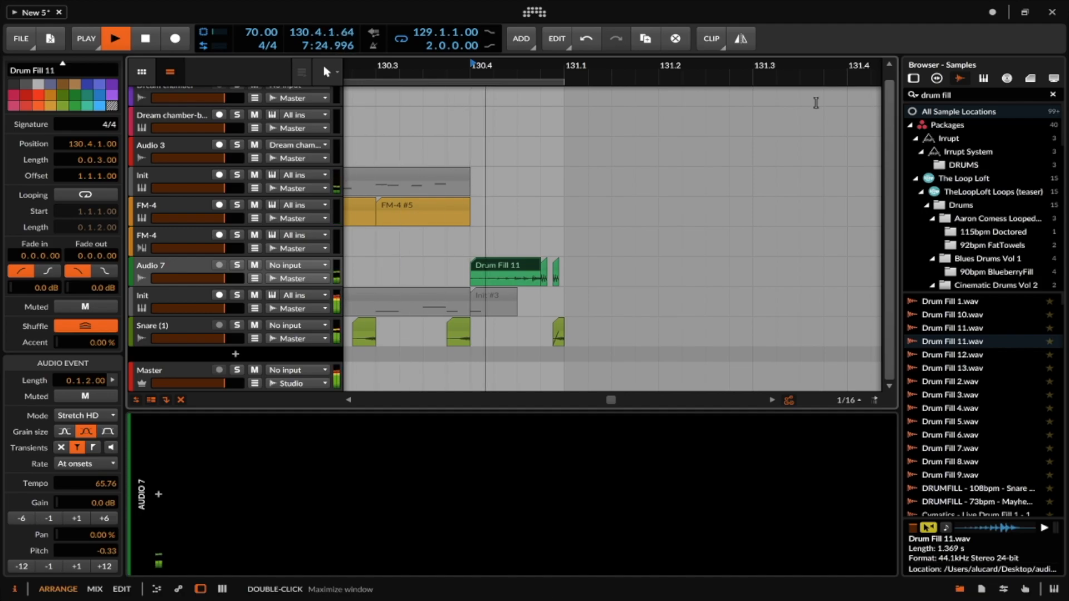
key("space")
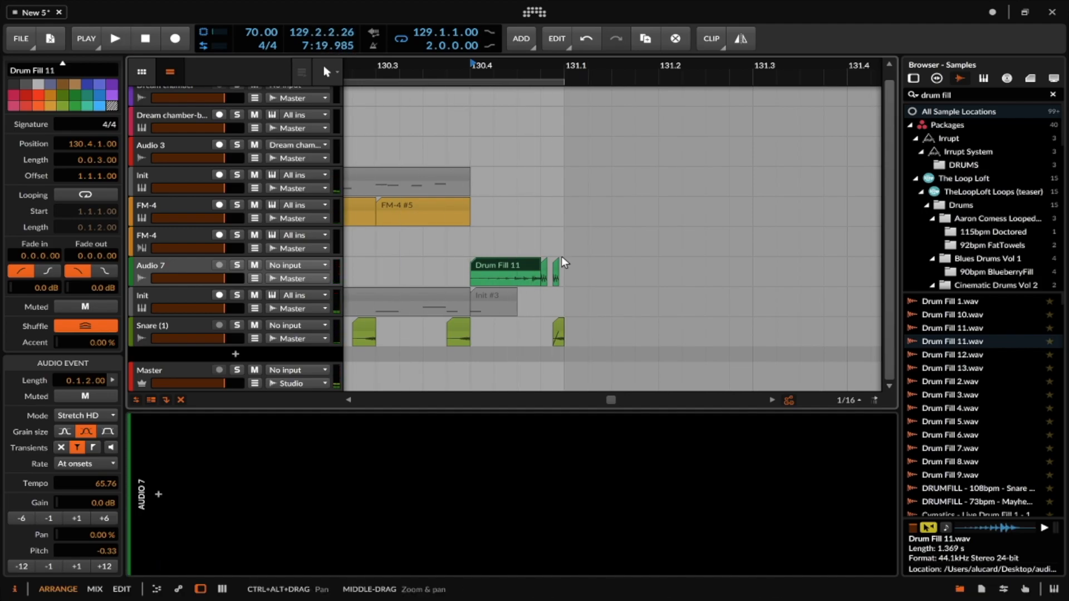
- Open the Init #3 clip at 130.4 for note editing and try its first note at D1 before returning it to C1
left_click(485, 298)
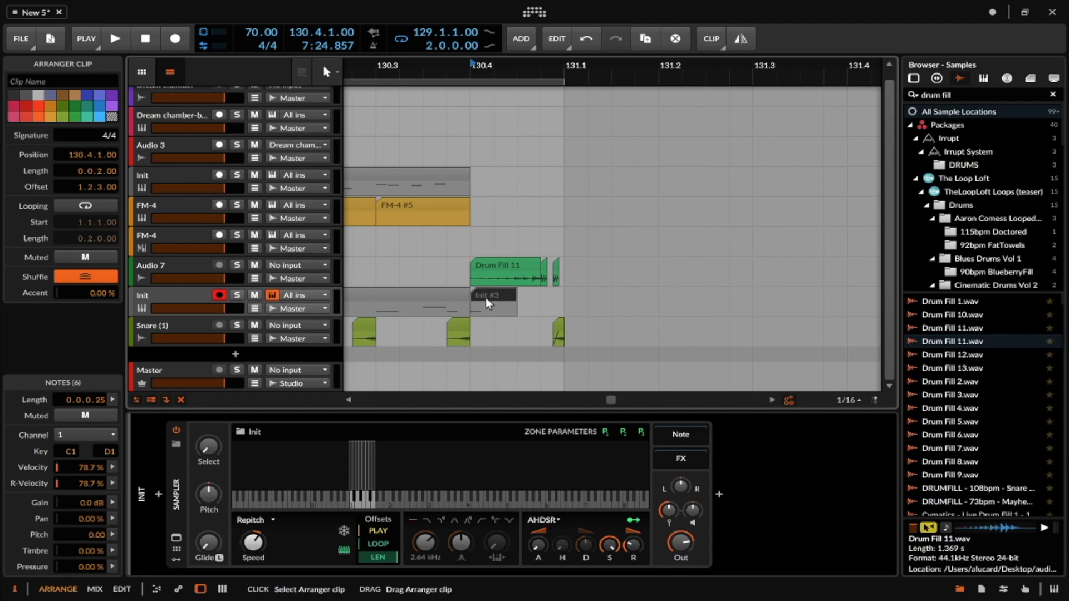
double_click(486, 297)
left_click(334, 316)
key("Up")
key("Up")
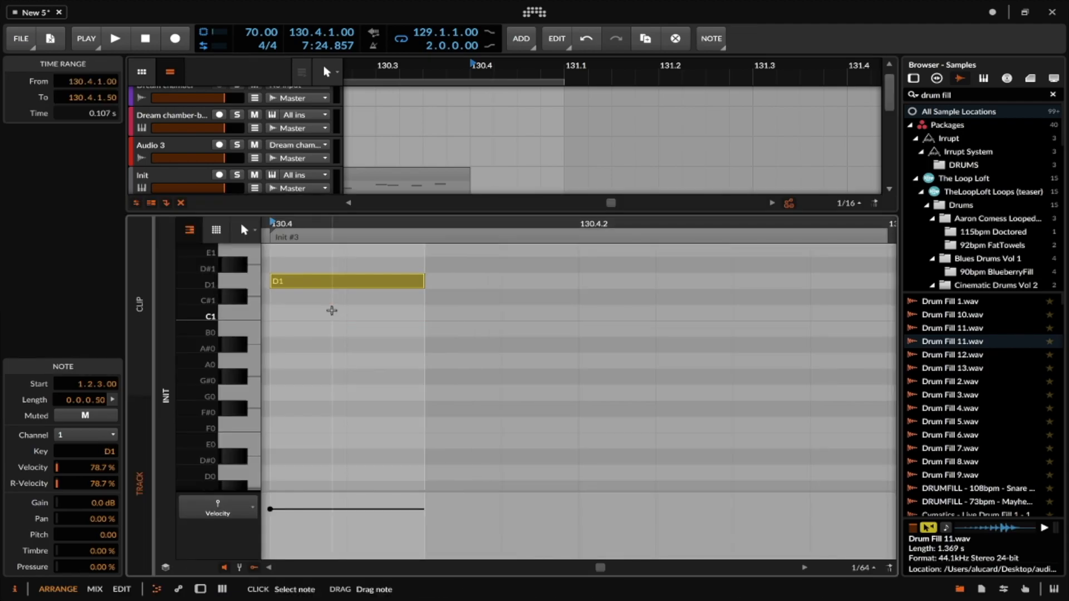
key("Down")
key("Down")
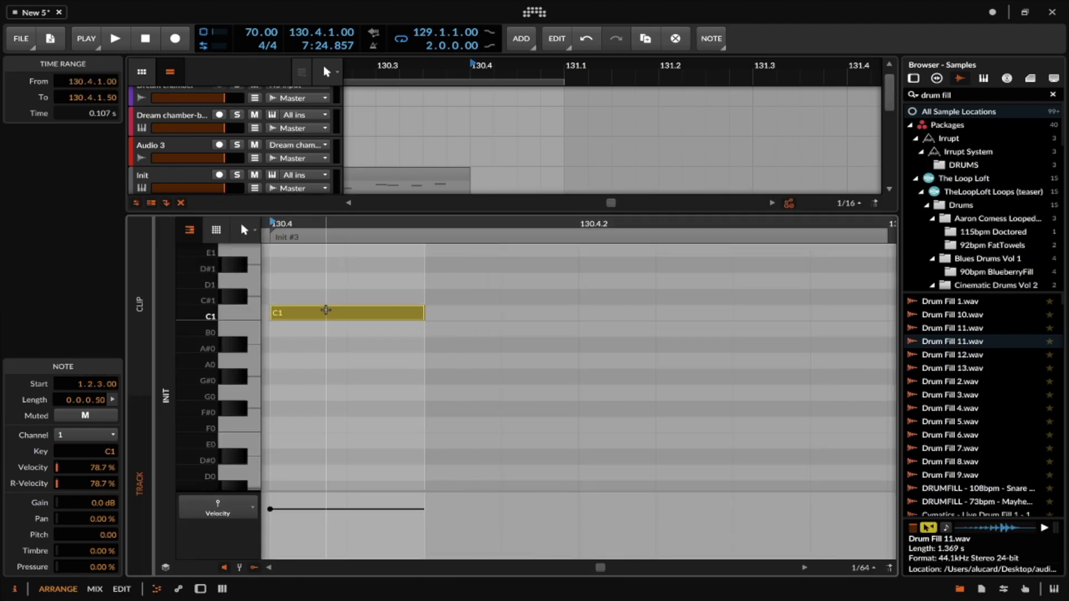
- Add a second C1 note in Init #3, place it at 130.4.2.25, and play the result
double_click(558, 312)
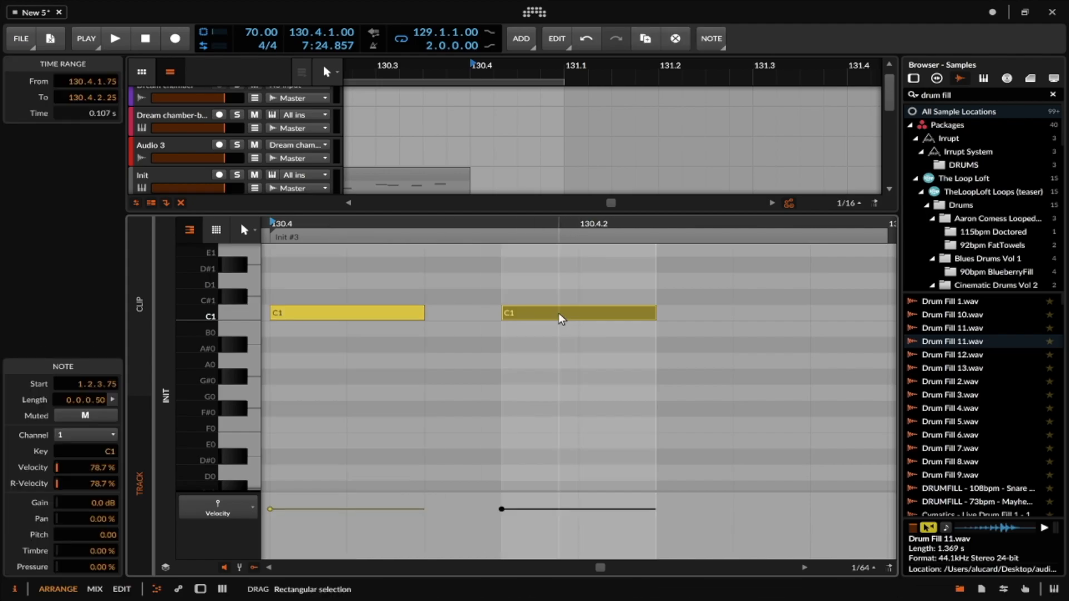
left_click_drag(568, 312, 679, 313)
key("space")
key("space")
scroll(680, 313, "right", 3)
key("space")
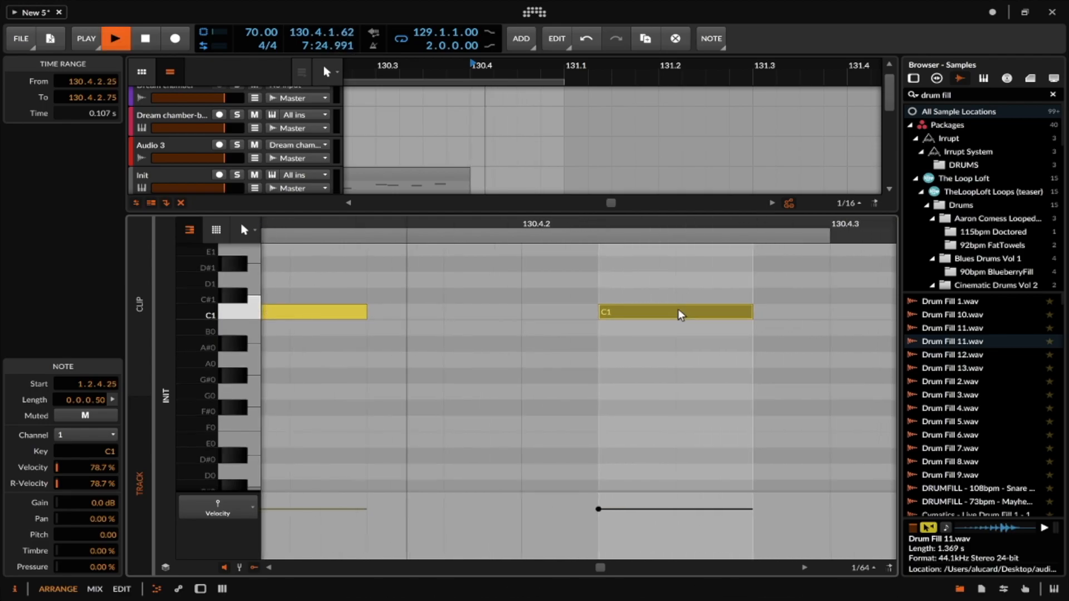
key("space")
- Extend the Init #3 clip to end at 131.1 and play it from 130.4
scroll(486, 115, "down", 5)
scroll(485, 115, "down", 3)
left_click_drag(513, 133, 561, 133)
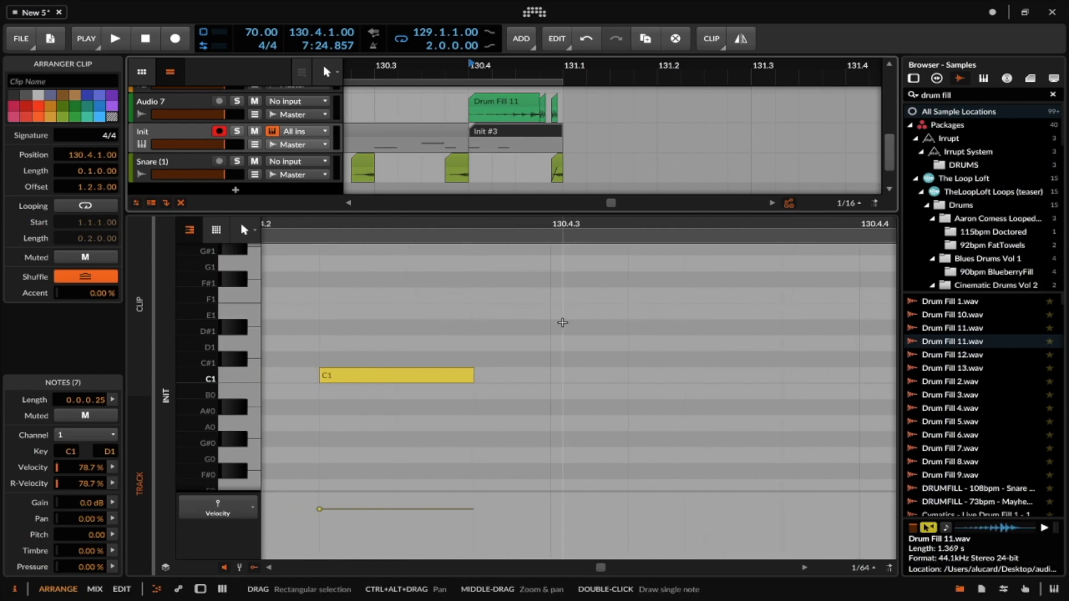
key("space")
key("space")
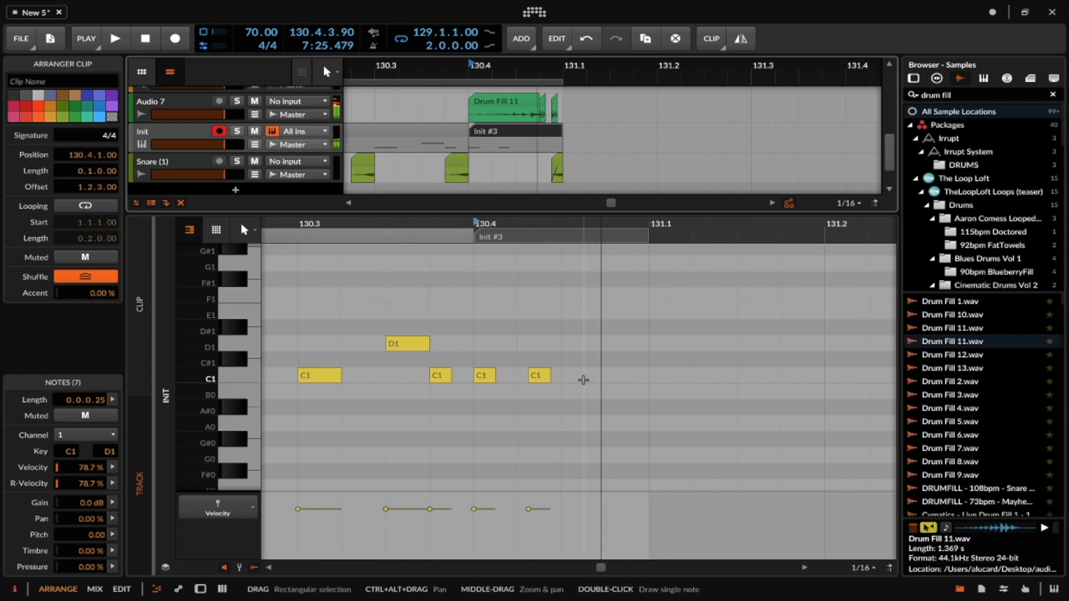
- Add a third C1 note of length 0.0.0.50 at 130.4.3.50 in Init #3 and play the fill
double_click(597, 376)
left_click(573, 376)
scroll(624, 406, "up", 3)
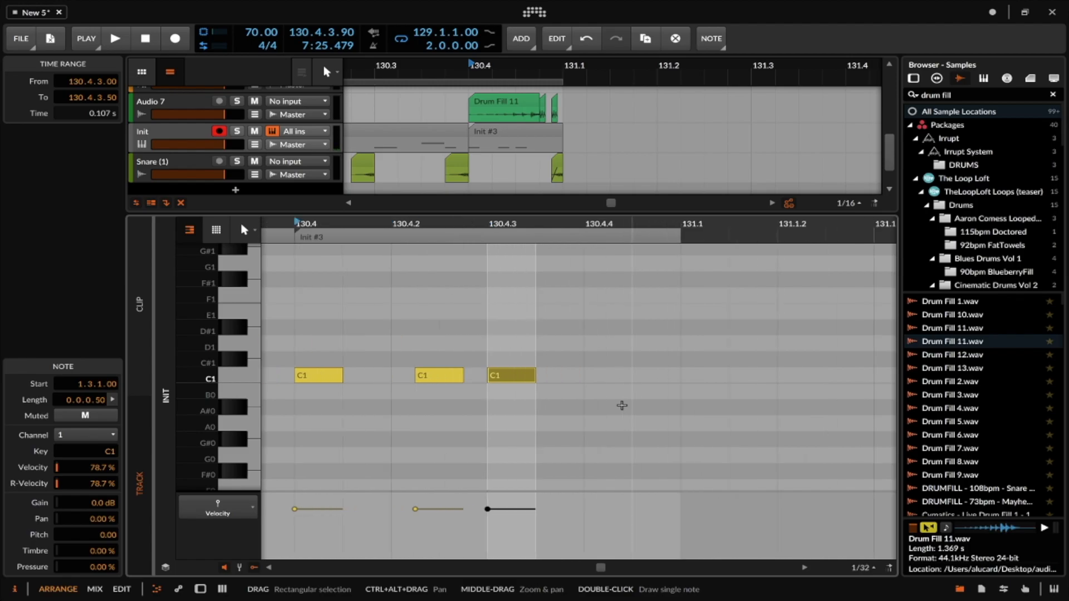
left_click_drag(514, 376, 562, 377)
key("space")
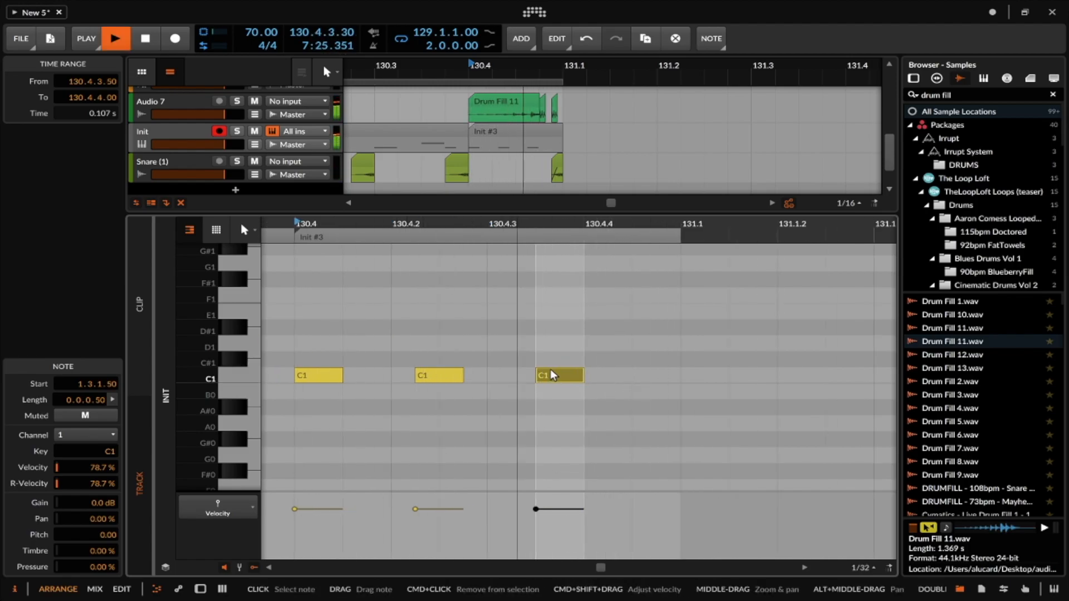
- Raise the third Init #3 note to C#1, play the fill, and shorten that note to 0.0.0.12
key("space")
left_click_drag(542, 377, 549, 359)
key("space")
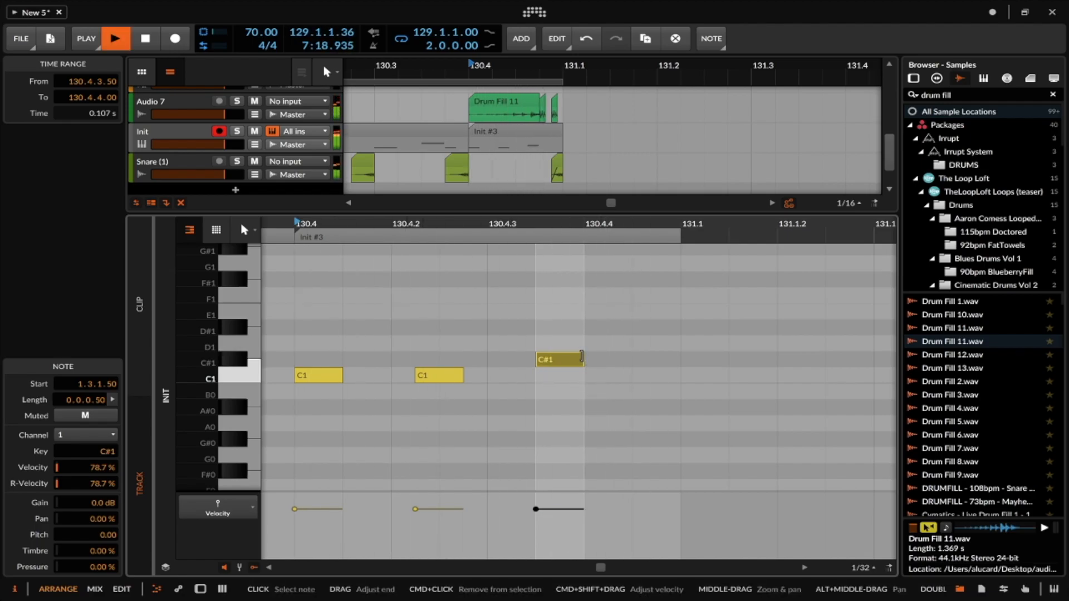
scroll(581, 357, "down", 3)
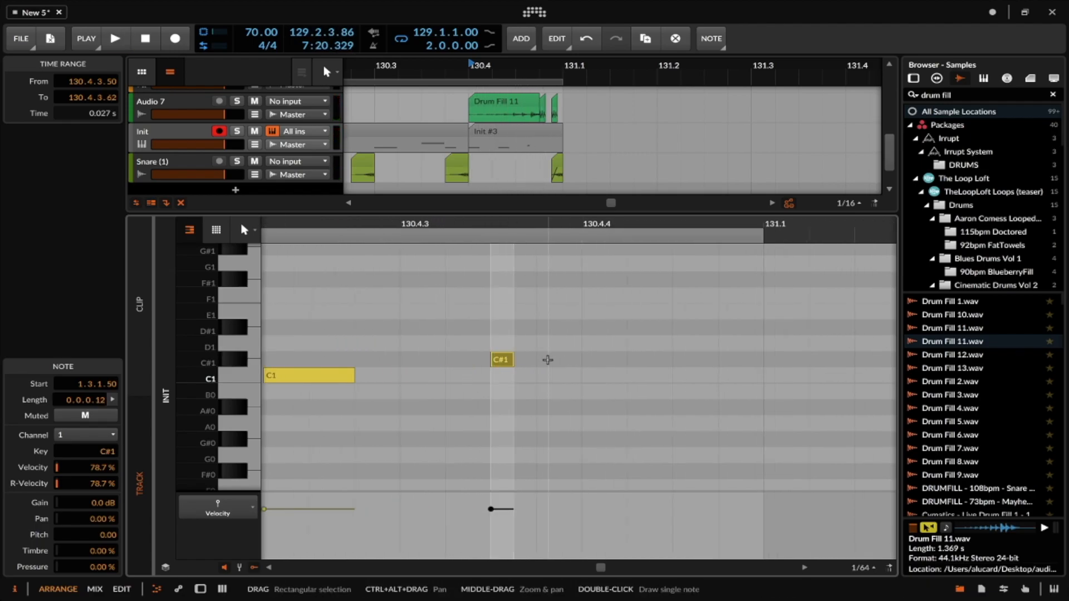
- Add short C#1 notes at 130.4.4.00, 130.4.4.50 and 130.4.4.75 in Init #3 and play the result
double_click(593, 359)
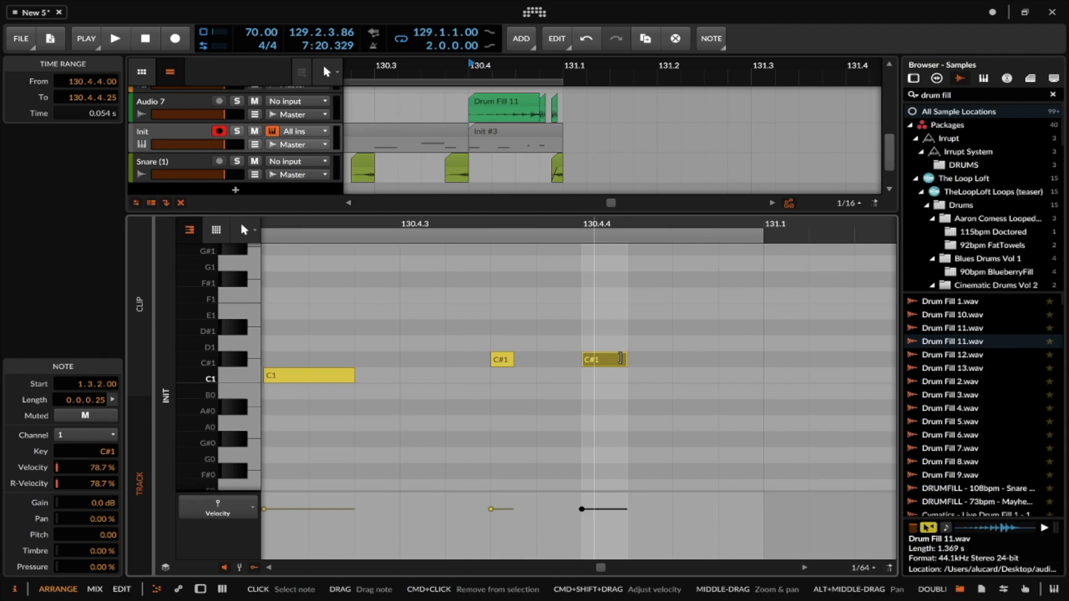
double_click(682, 360)
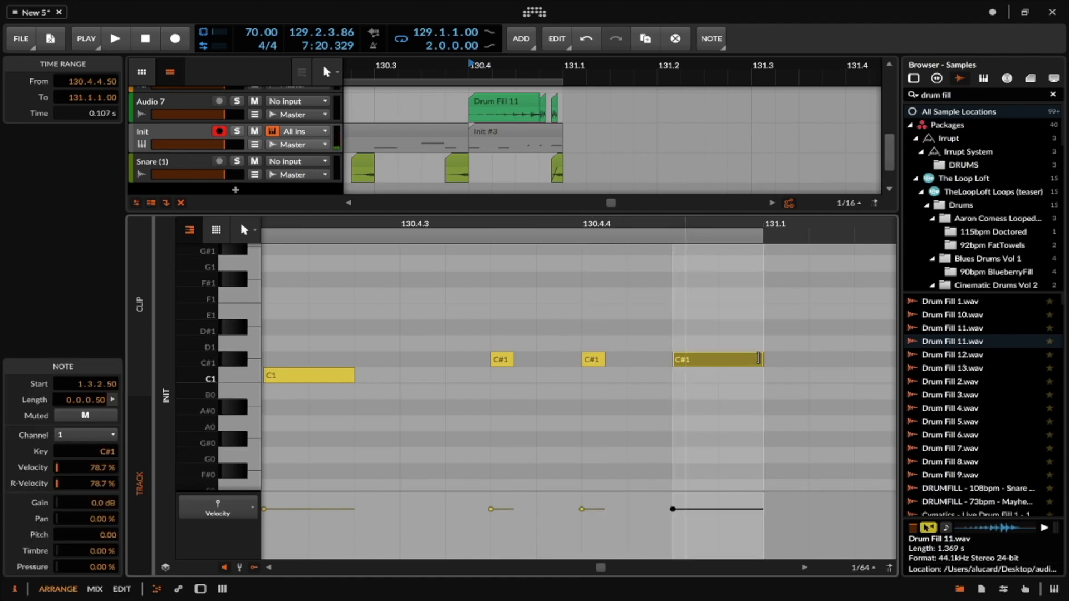
left_click_drag(760, 360, 712, 359)
double_click(770, 359)
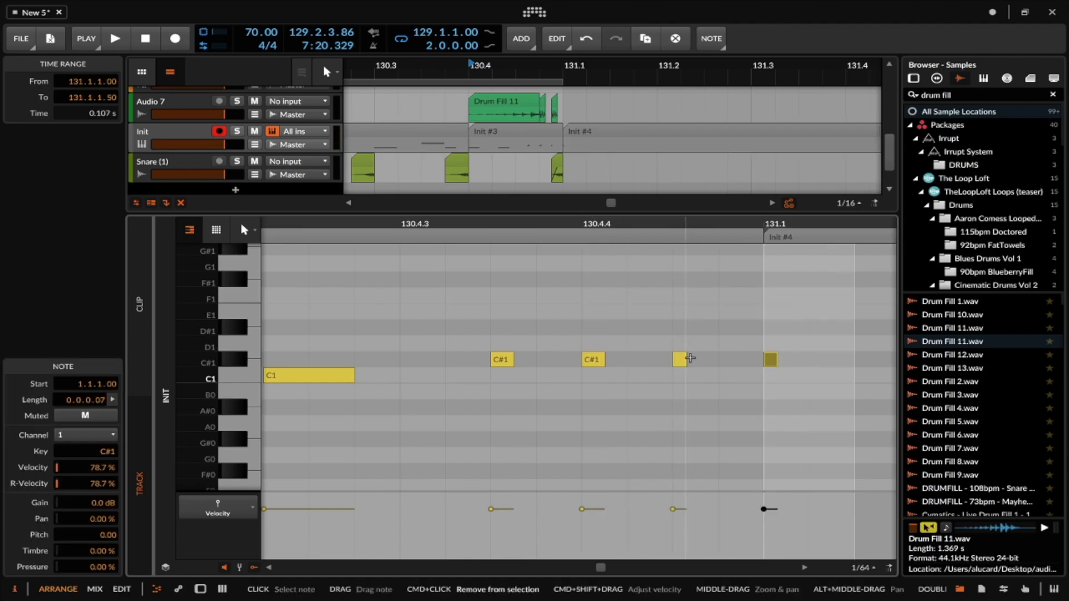
left_click_drag(770, 360, 729, 361)
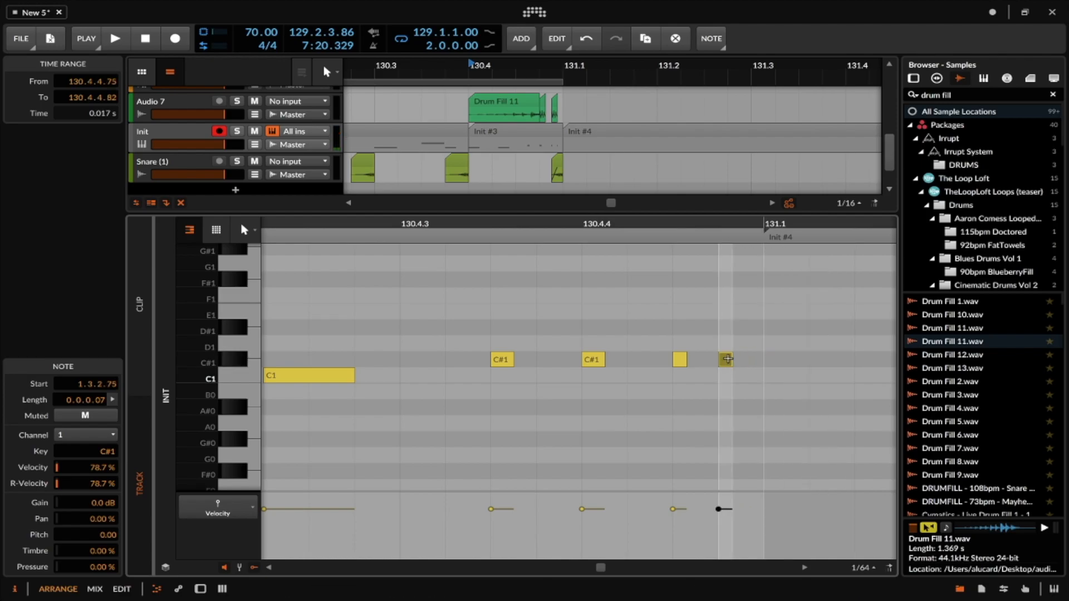
key("space")
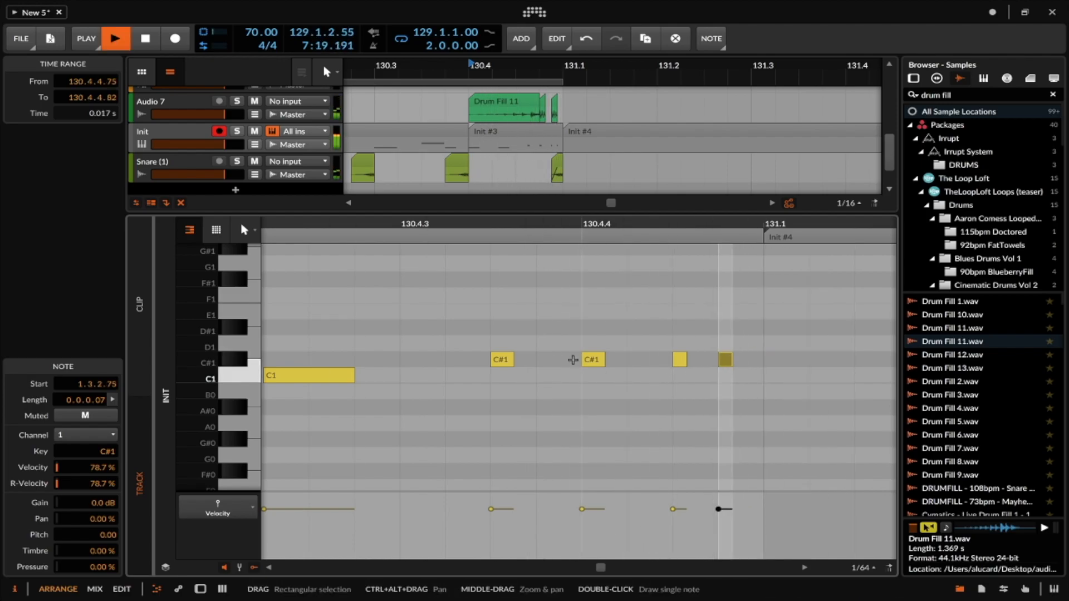
- Show the kick Init track's devices in the arrangement, select Init #3 and listen to the fill
left_click(172, 135)
key("d")
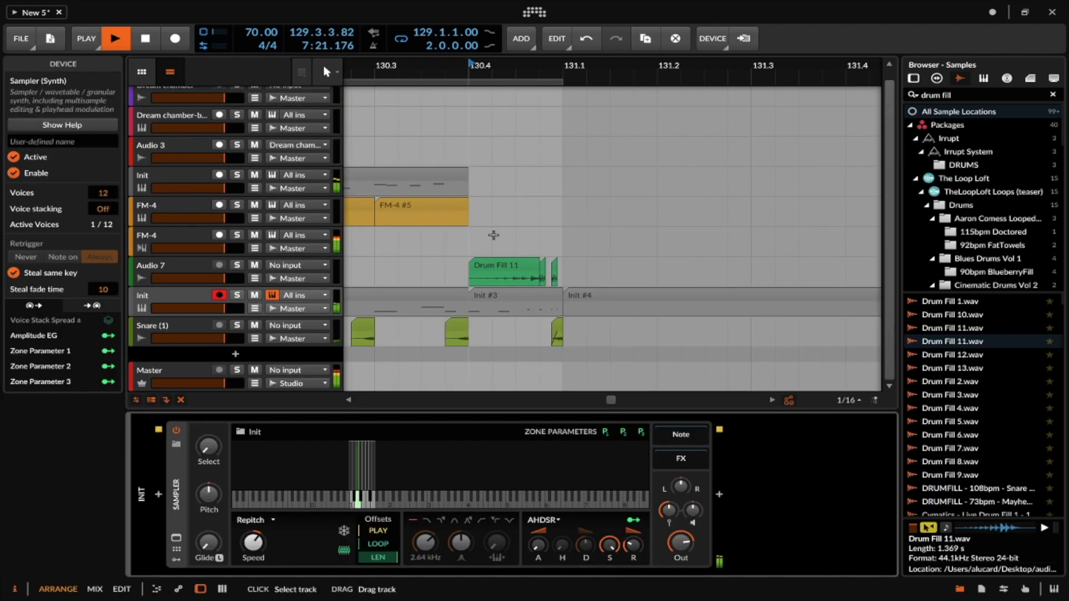
left_click(511, 296)
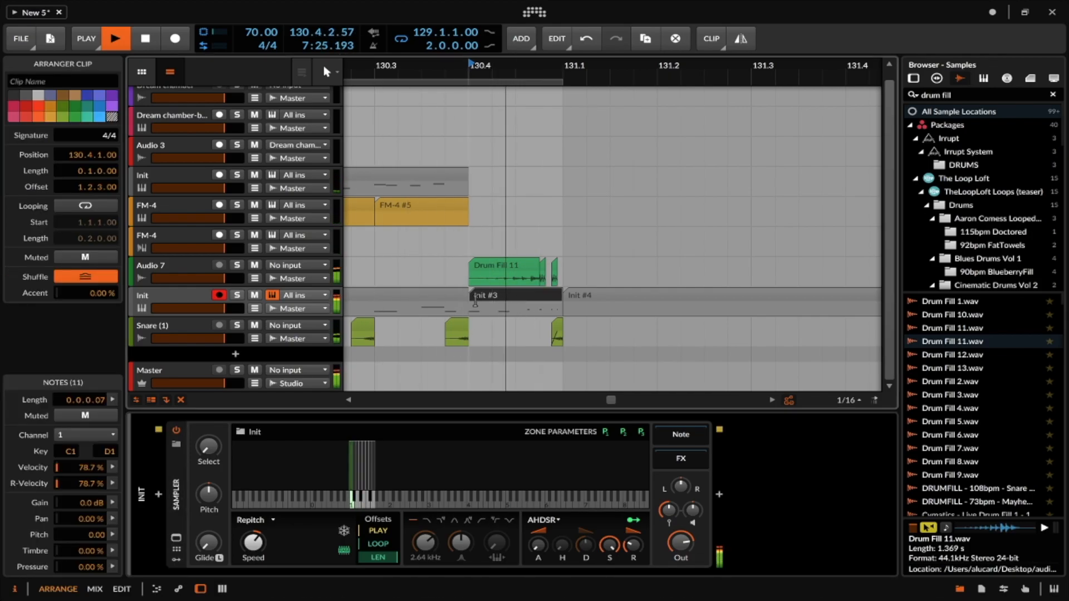
scroll(469, 304, "down", 3)
key("space")
- Copy the Drum Fill 11 section between 130.4.2.88 and 130.4.3.25 to 130.3.4 on Audio 7
scroll(461, 297, "up", 6)
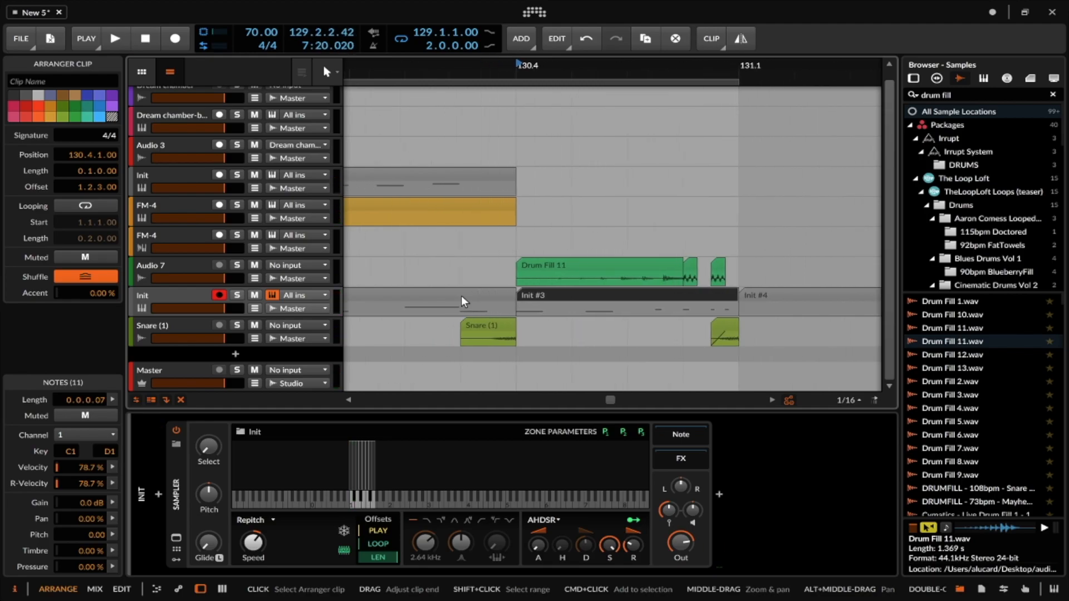
scroll(461, 297, "left", 2)
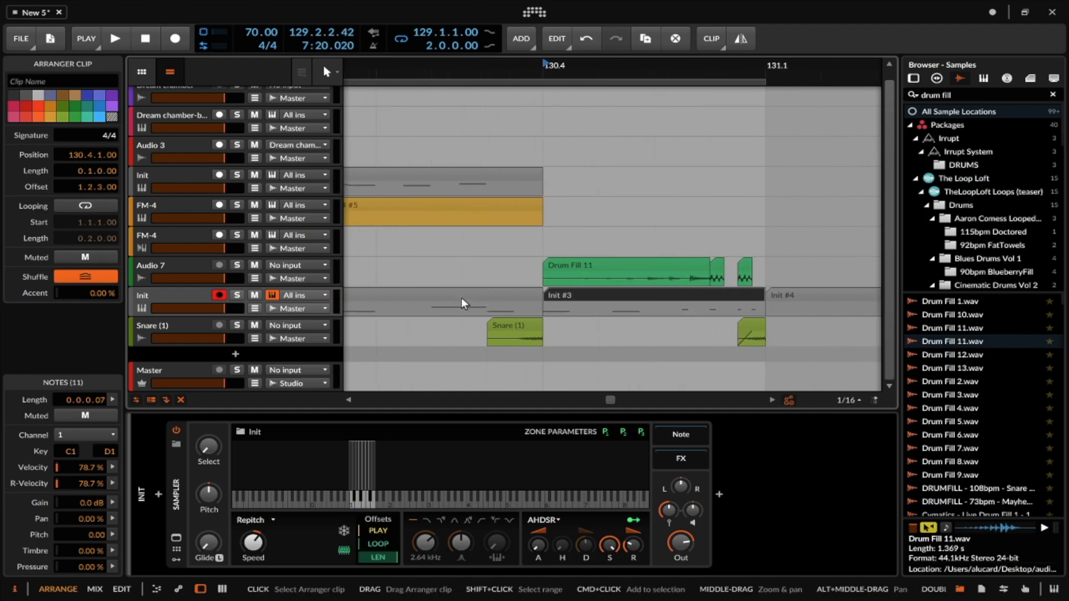
scroll(461, 301, "left", 1)
scroll(460, 283, "down", 3)
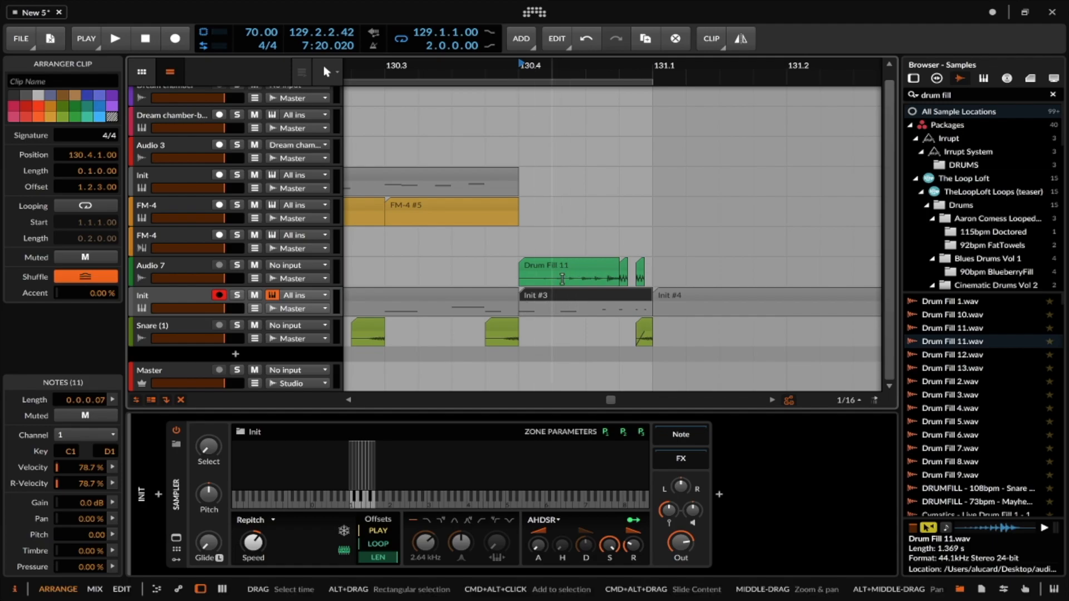
scroll(563, 273, "up", 5)
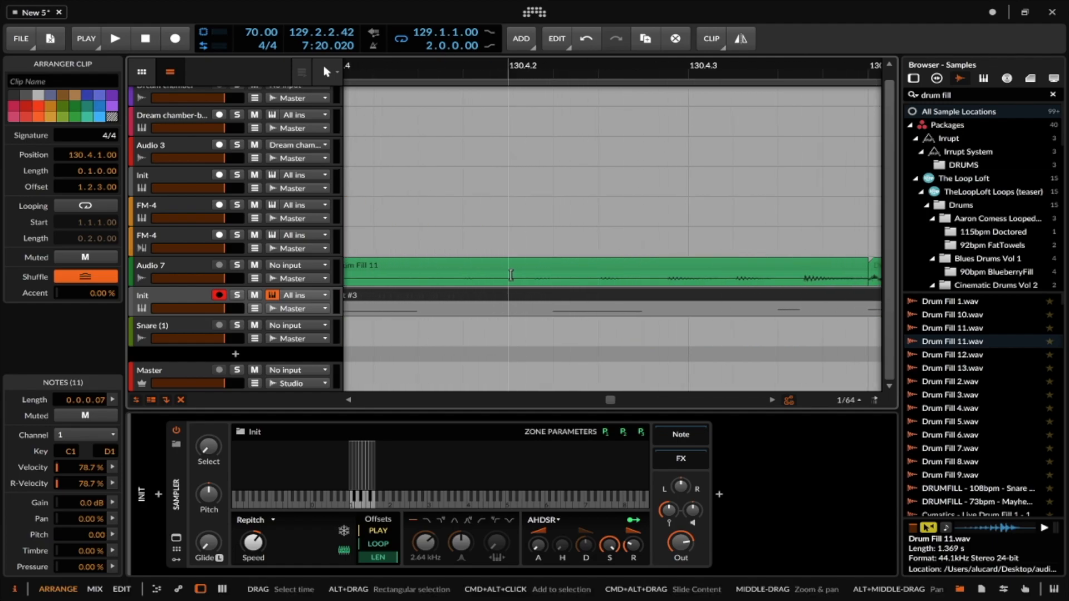
left_click_drag(668, 276, 724, 279)
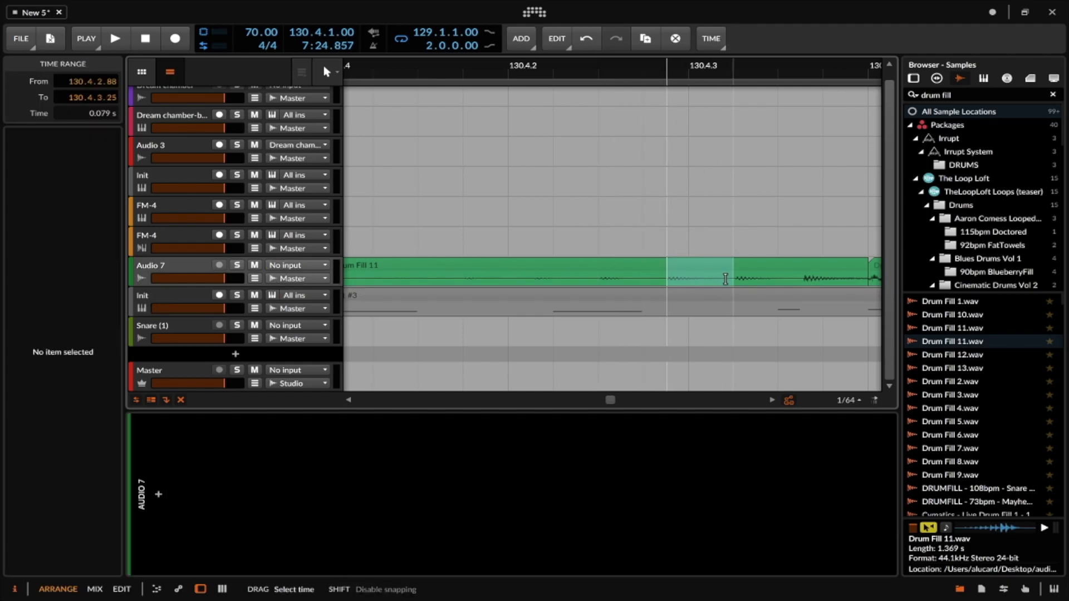
scroll(728, 279, "down", 5)
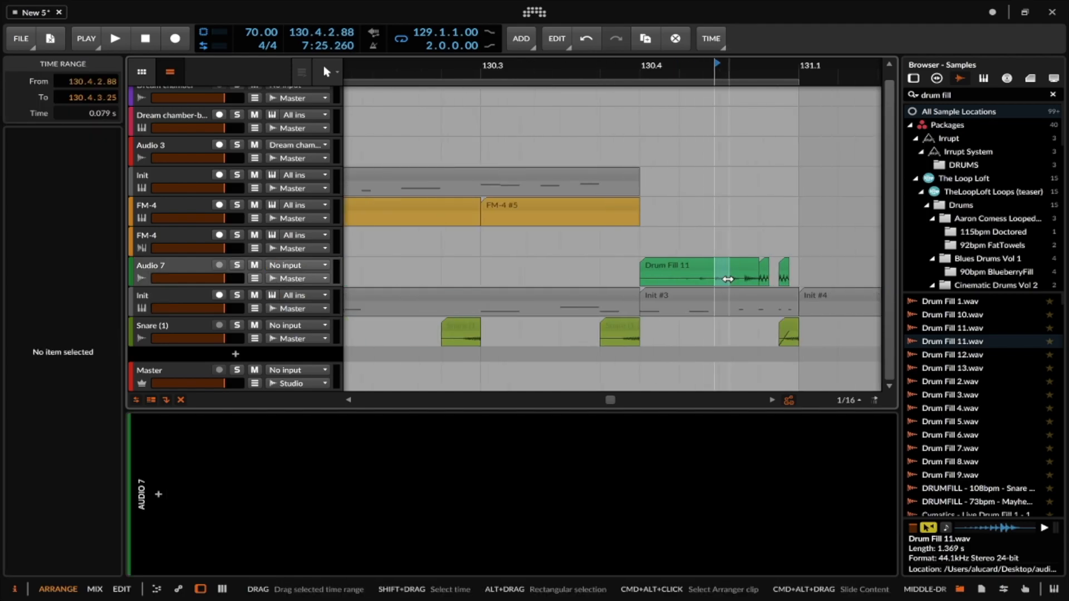
left_click(613, 279)
key("super+v")
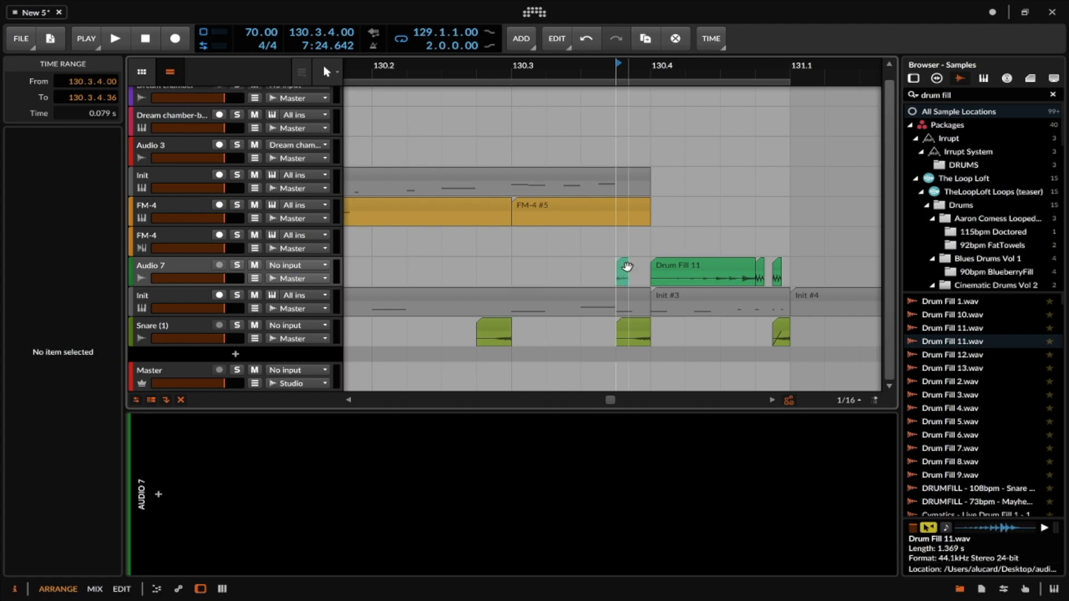
- Stretch the copied Drum Fill 11 slice to a length of 0.0.1.00, place it at 130.3.4 and play the beat
scroll(626, 267, "up", 4)
left_click(625, 263)
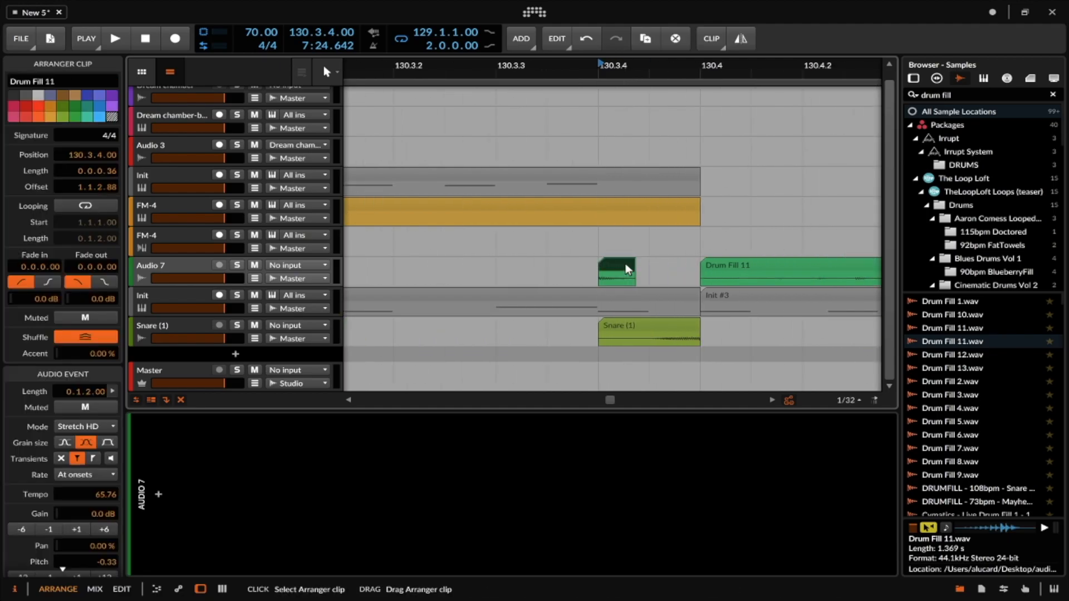
mouse_move(626, 263)
left_mouse_down()
mouse_move(524, 264)
mouse_move(584, 262)
mouse_move(543, 265)
left_mouse_up()
key("ctrl+alt+Up")
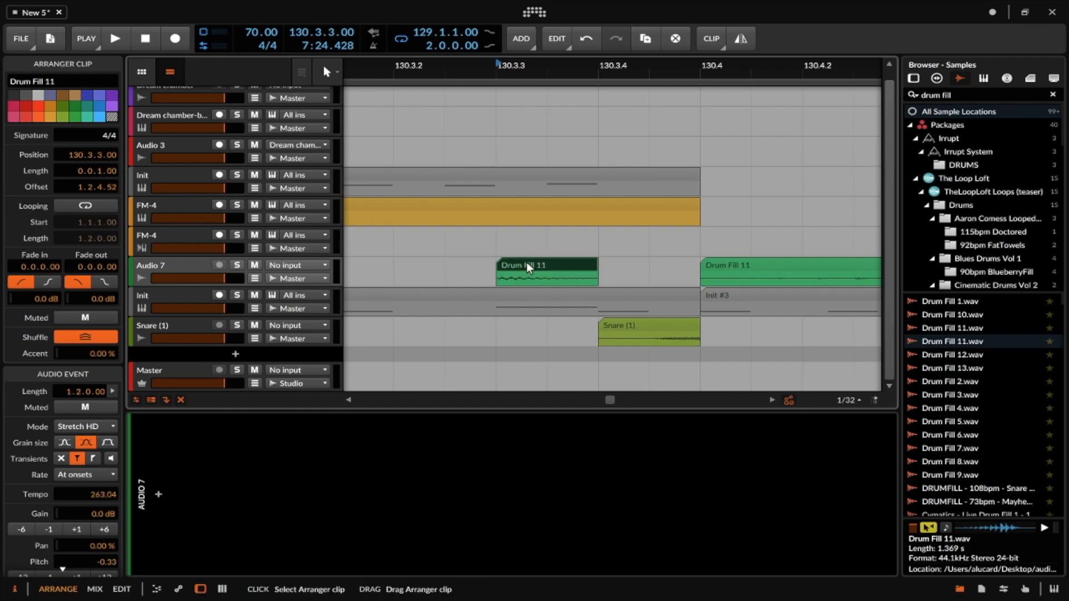
left_click_drag(529, 262, 639, 270)
scroll(639, 268, "up", 2)
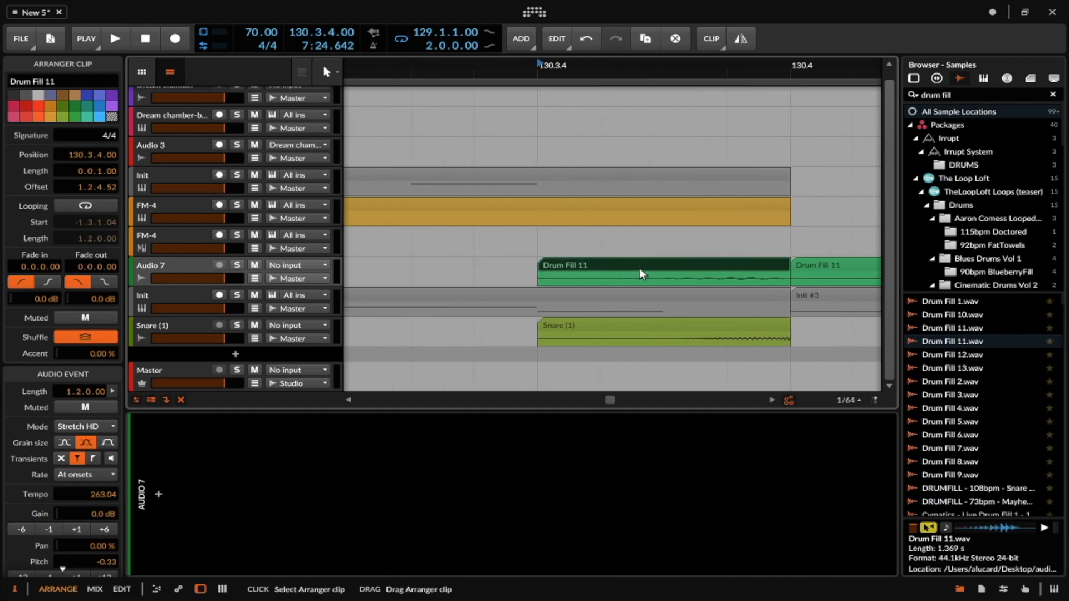
scroll(740, 267, "down", 1)
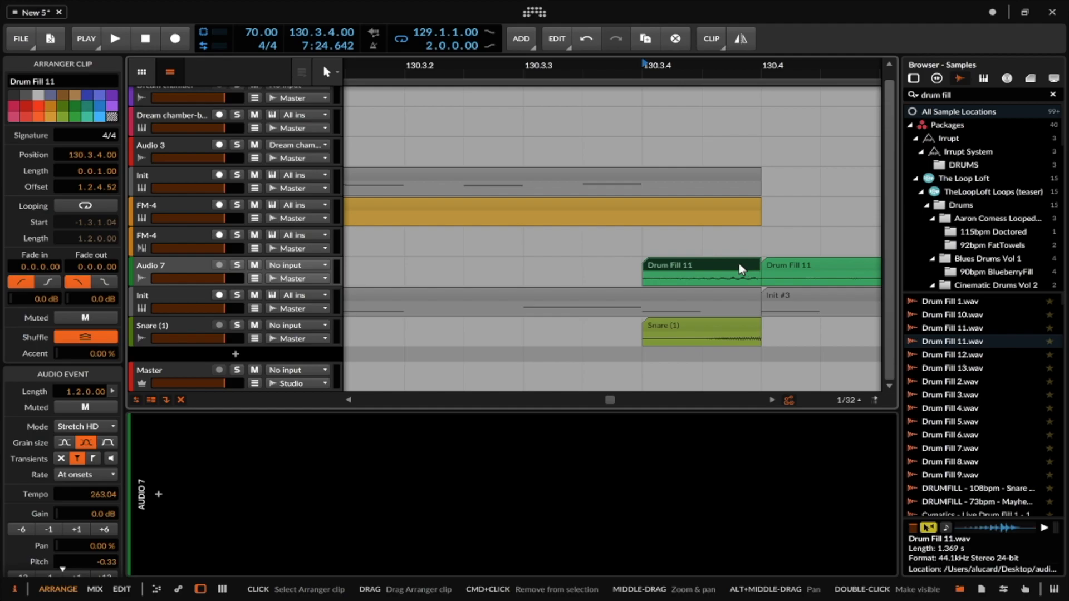
scroll(739, 263, "down", 3)
key("space")
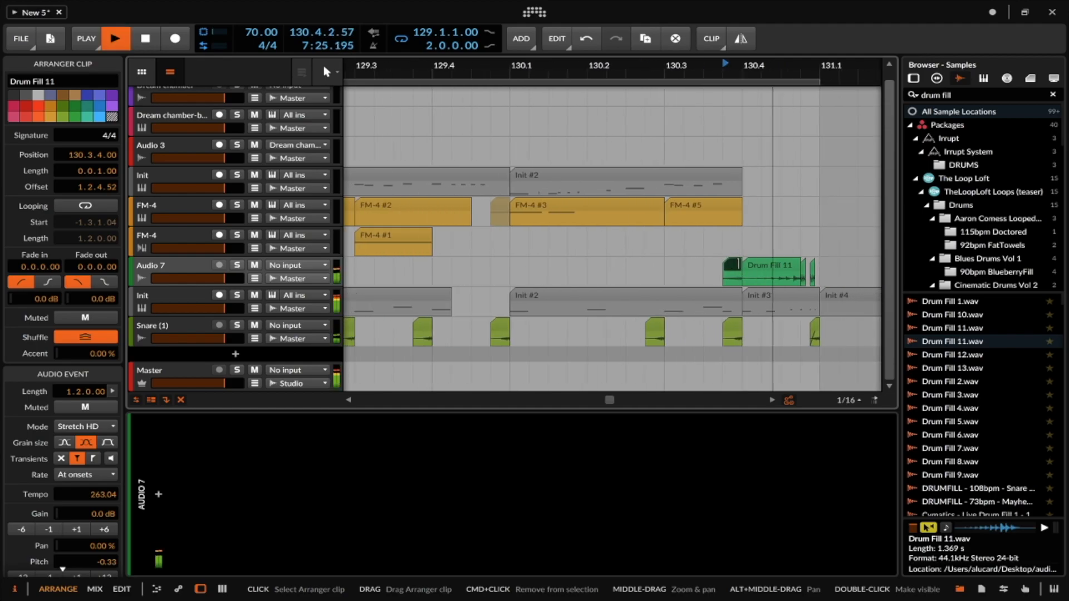
key("space")
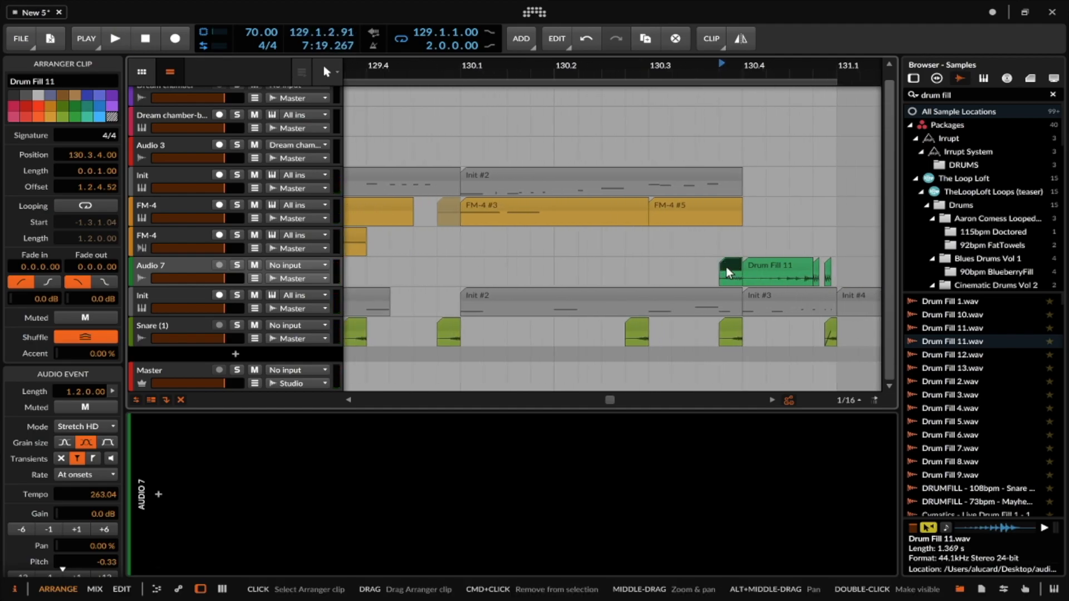
- Stretch the slice to a length of 0.1.0.00 from 130.3.1, give it a 0.0.3.00 fade-in and play it
mouse_move(721, 268)
left_mouse_down()
mouse_move(664, 267)
mouse_move(721, 277)
left_mouse_up()
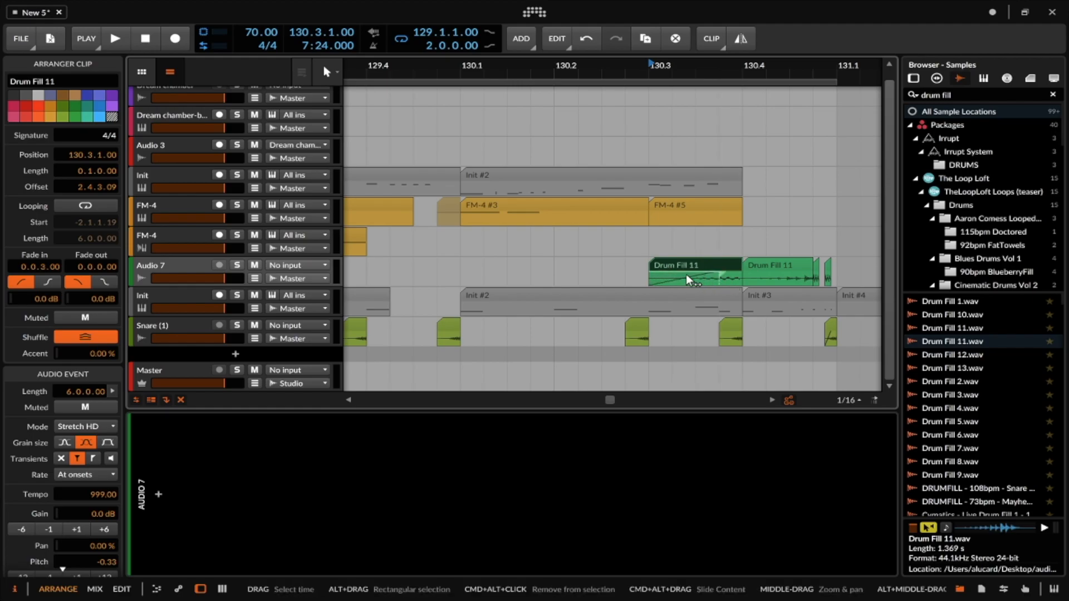
left_click(688, 373)
key("space")
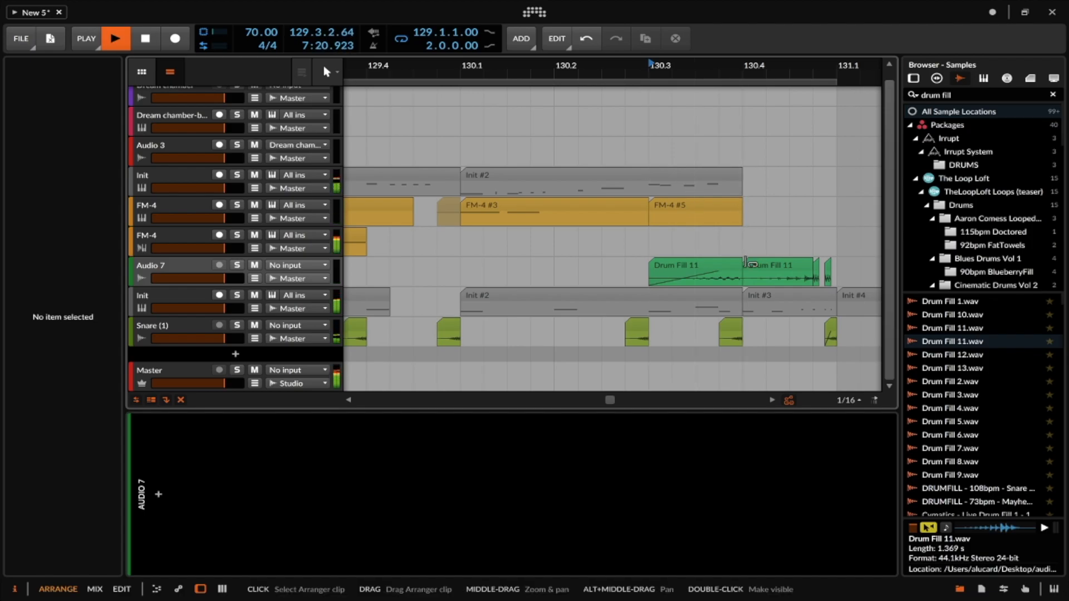
- Change the first note of Init #3 on the kick track to C#1 while playing the fill
double_click(769, 301)
left_click(326, 298)
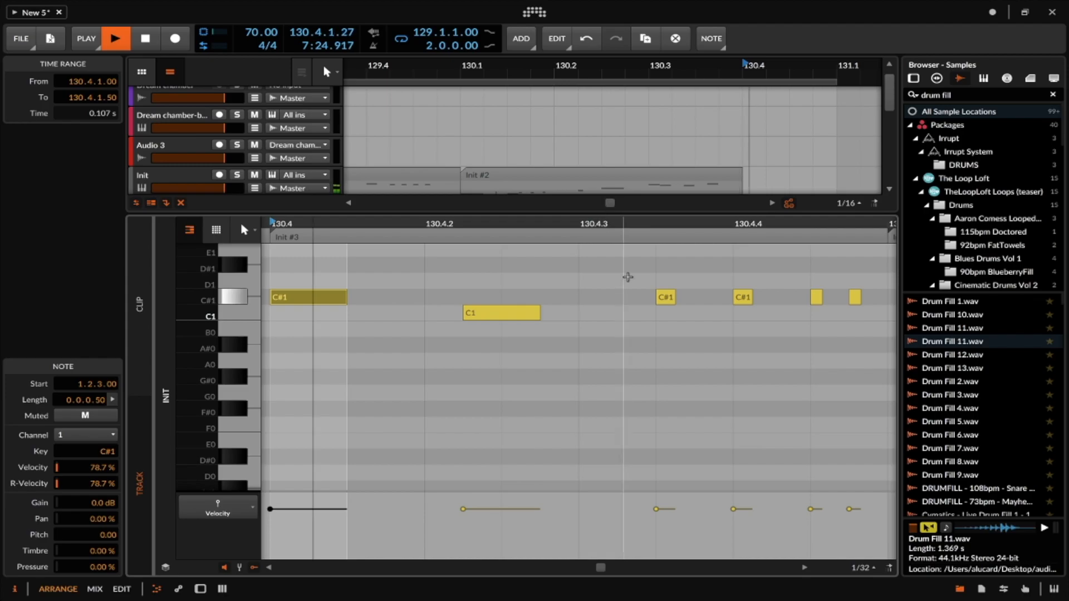
key("space")
- Copy the upper Init track's section from 130.2.3 to 130.3 and paste it at 130.4
double_click(186, 175)
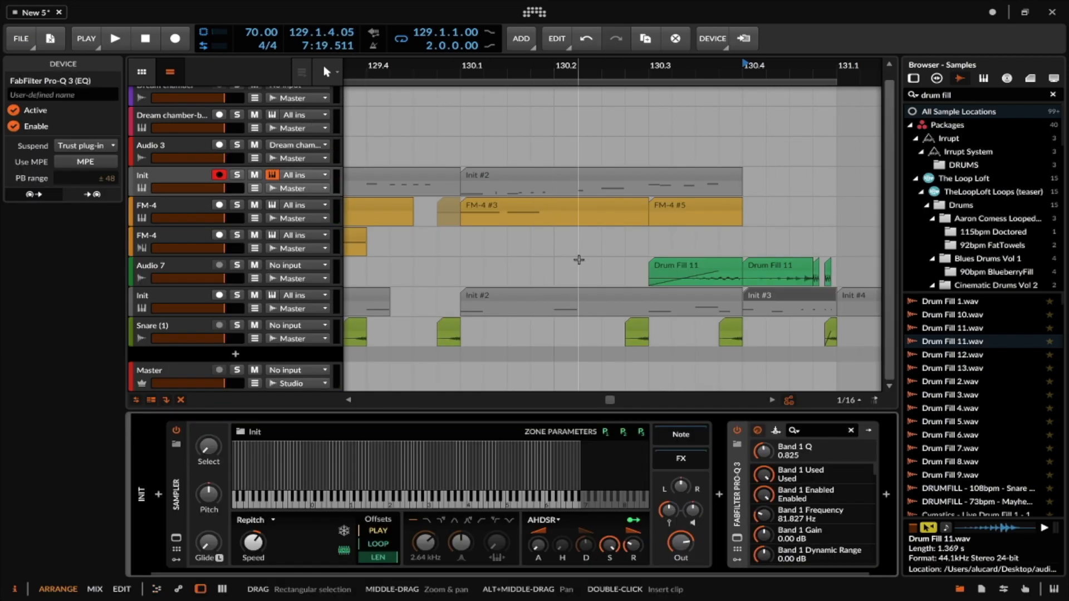
left_click(767, 268)
left_click_drag(743, 188, 836, 188)
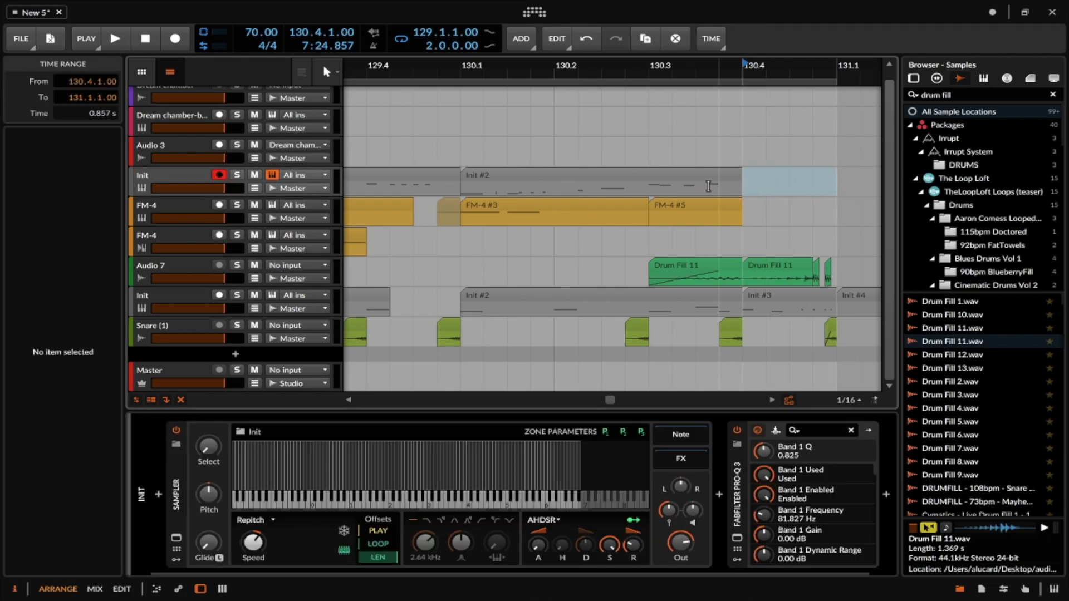
scroll(708, 186, "up", 2)
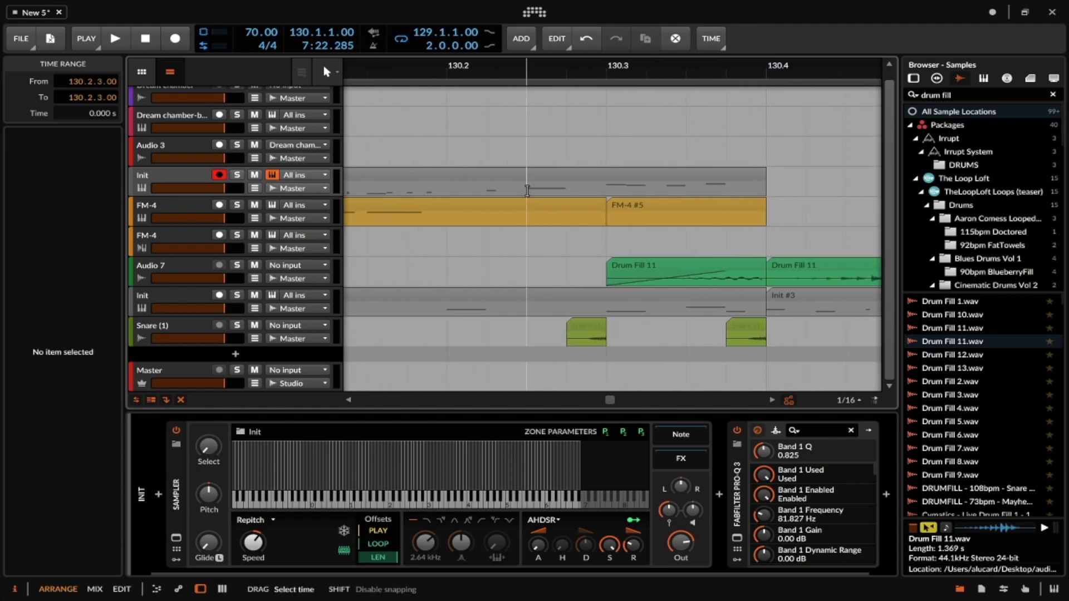
left_click_drag(527, 189, 608, 191)
key("super+c")
left_click(766, 172)
key("super+v")
- Stretch the pasted Init #3 clip on the upper Init track to a length of 0.1.0.00
left_click(766, 172)
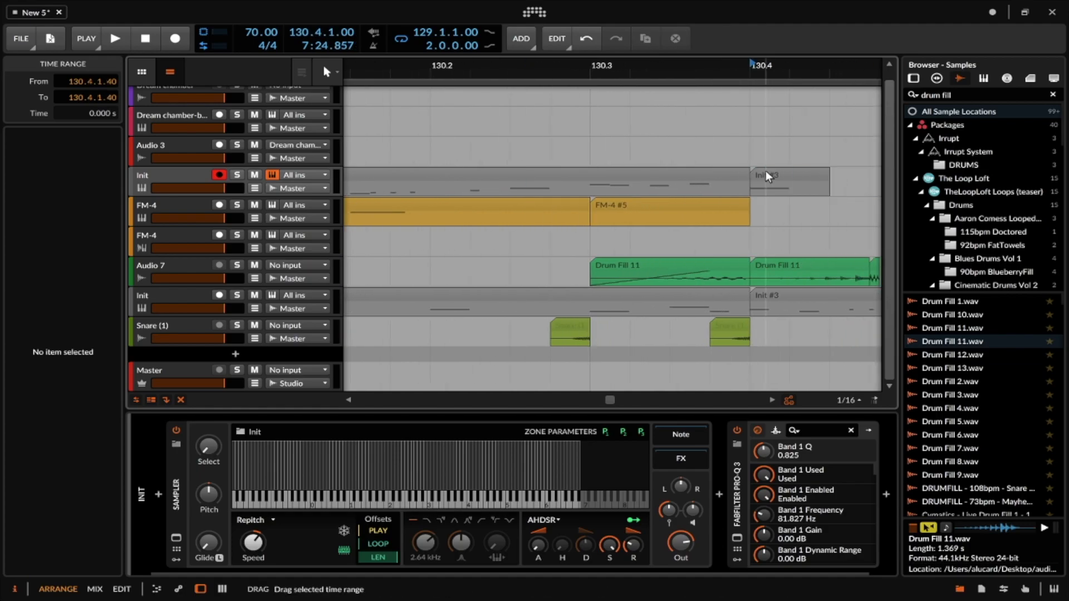
left_click(766, 172)
key("super+alt+Right")
scroll(769, 175, "right", 3)
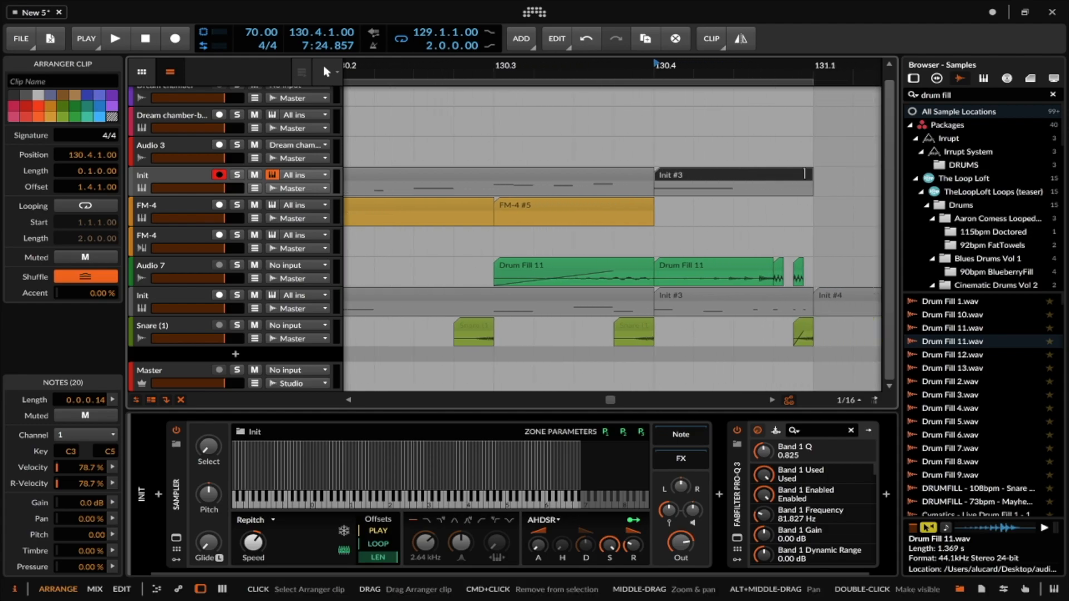
- Trim the clip to its single note, stretch it to end at 131.1 again, and bounce it in place
left_click_drag(808, 173, 723, 177)
key("super+alt+Right")
key("super+b")
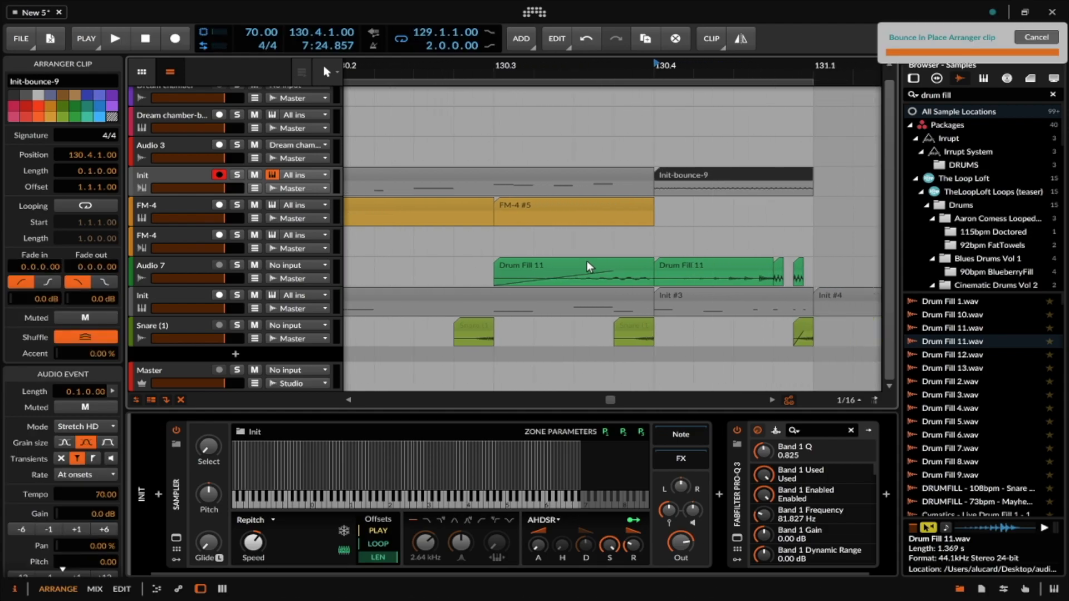
- Delete all Drum Fill 11 clips from Audio 7, then select Init-bounce-9 and play the ending
left_click(587, 260)
key("super+a")
key("BackSpace")
left_click(701, 171)
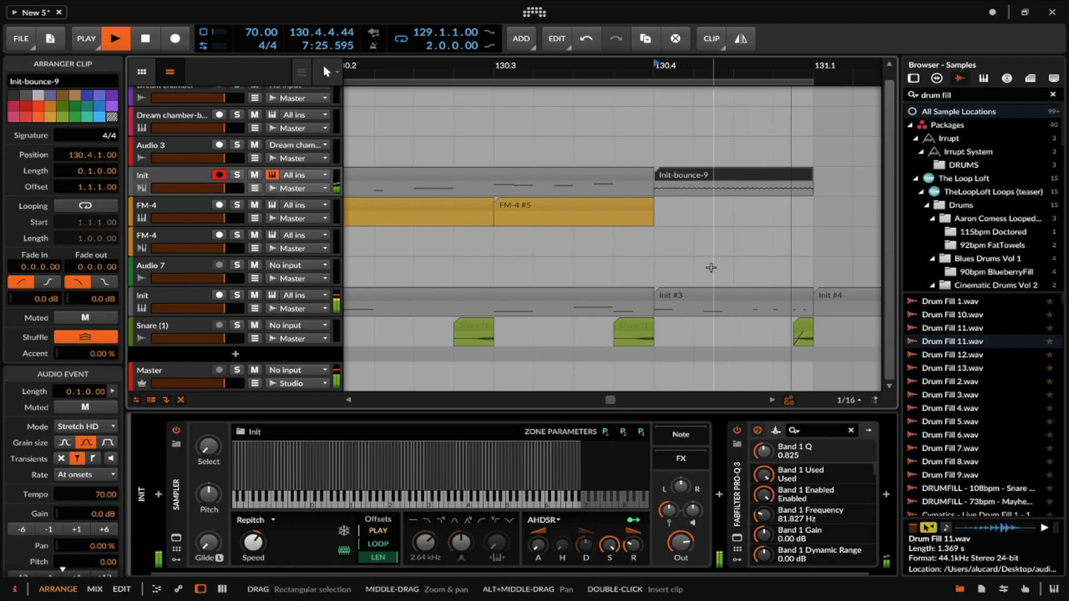
key("space")
- Shorten the kick track's Init #3 clip to end at 130.4.2 and play the ending with Init-bounce-9
left_click_drag(805, 298, 675, 297)
key("space")
left_click(723, 175)
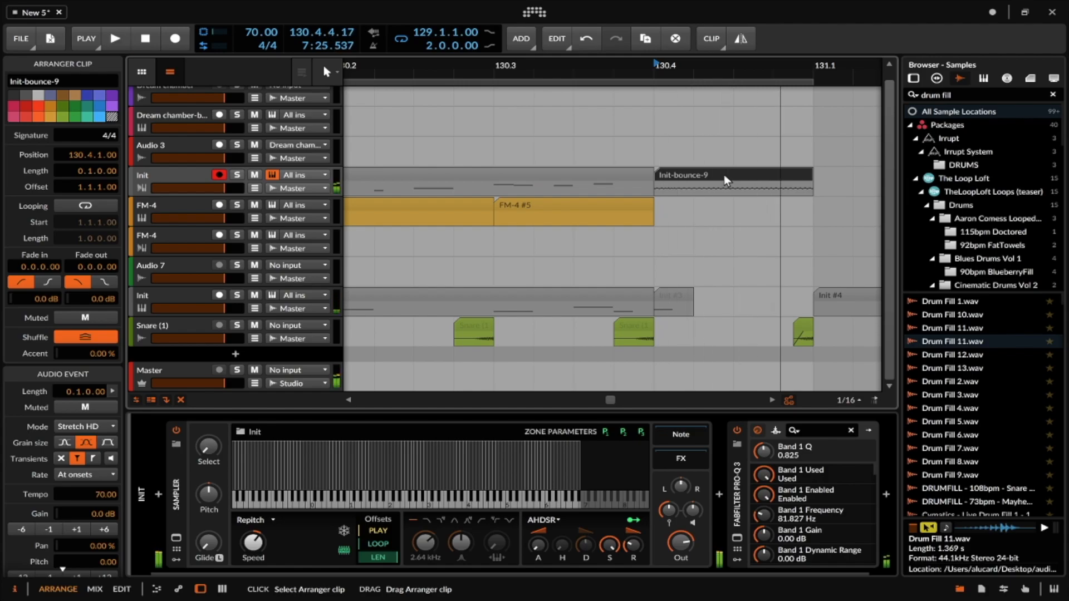
key("space")
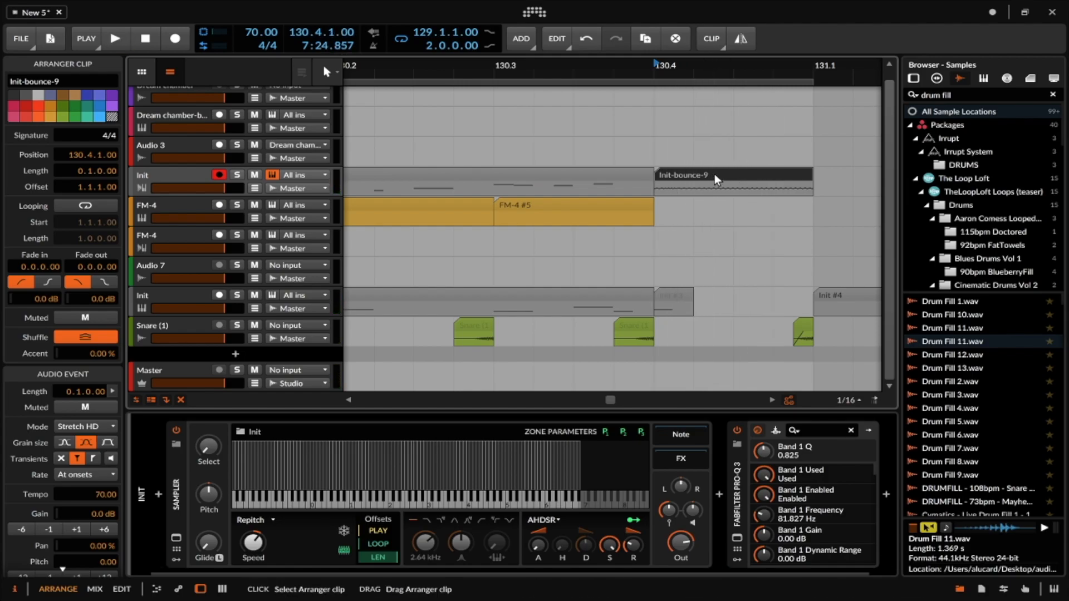
- Try slicing the Init-bounce-9 clip in place on a straight 1/16 beat grid
right_click(712, 173)
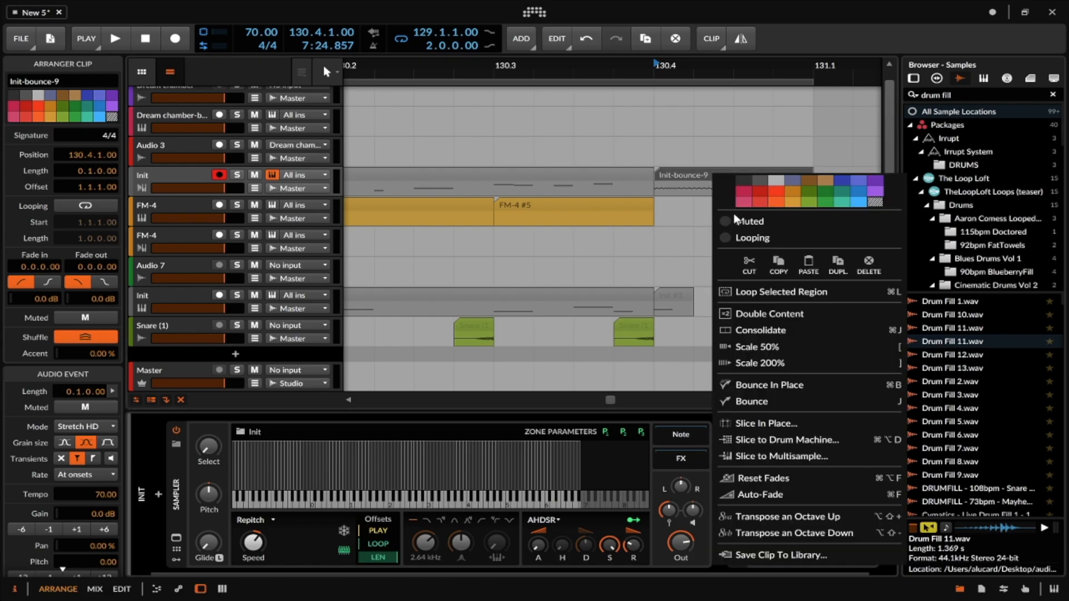
left_click(779, 423)
left_click(494, 340)
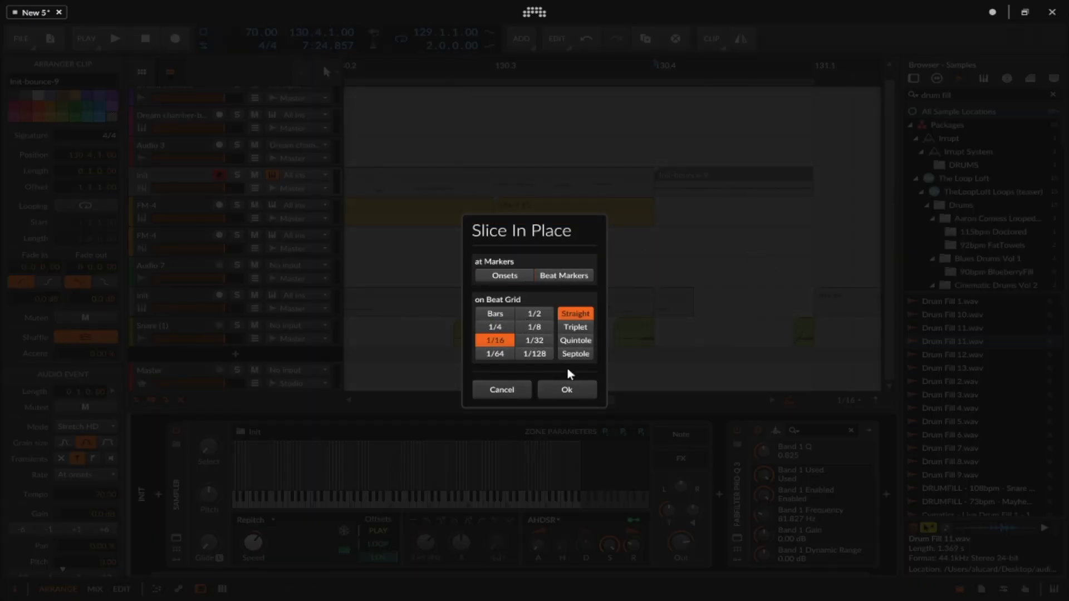
left_click(567, 389)
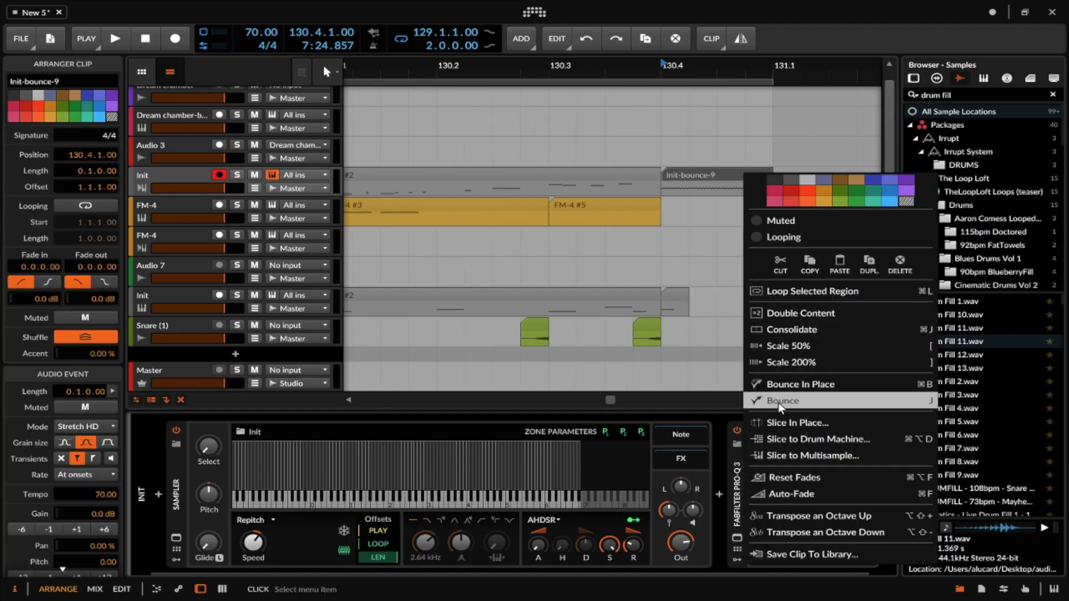
- Slice Init-bounce-9 in place on a straight 1/64 beat grid and delete every second slice
left_click(797, 422)
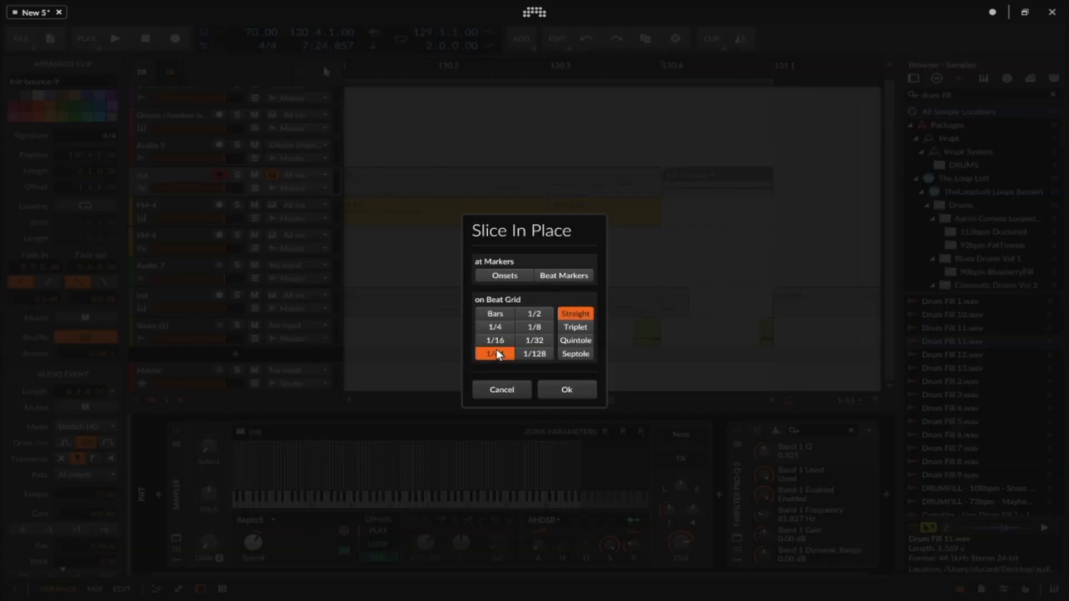
left_click(562, 389)
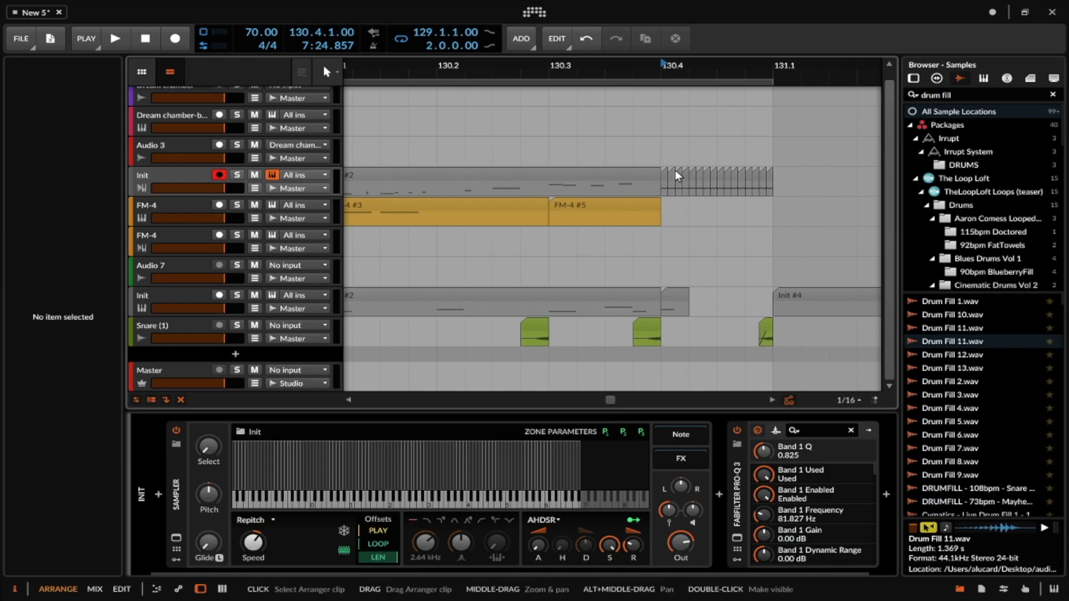
left_click(672, 174)
left_click(685, 173, "super")
left_click(699, 173, "super")
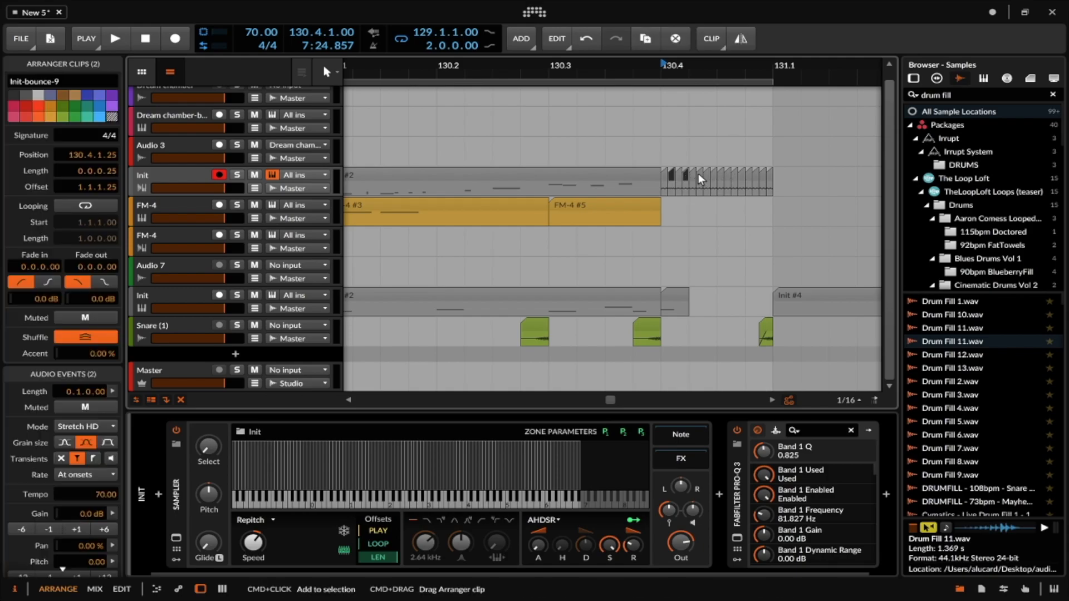
left_click(713, 174, "super")
left_click(727, 174, "super")
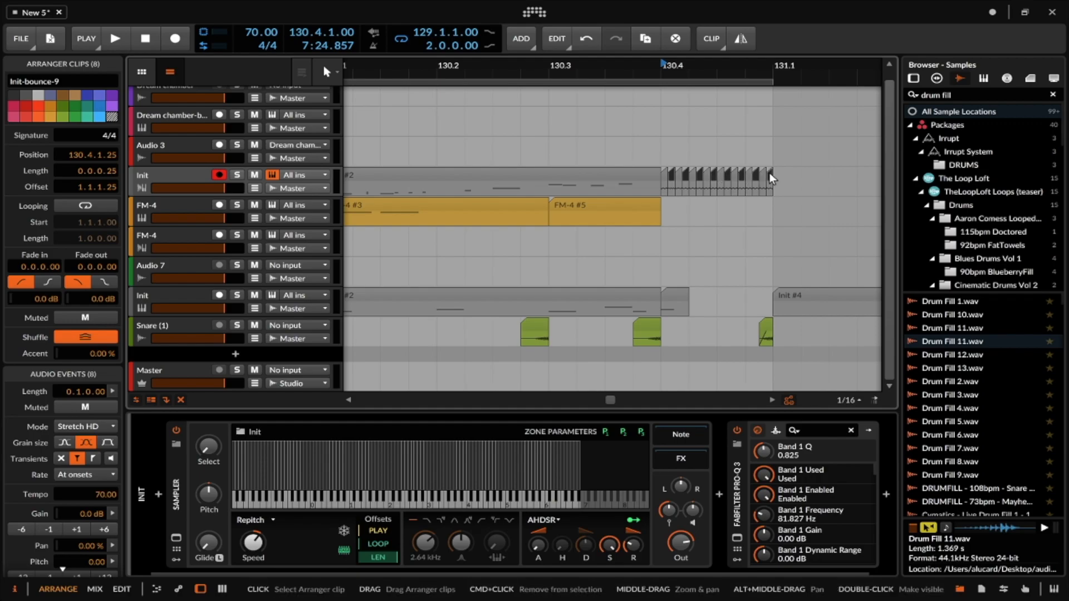
key("Delete")
- Play the loop from 130.3 to hear the gated slices on the upper Init track
left_click(549, 154)
key("space")
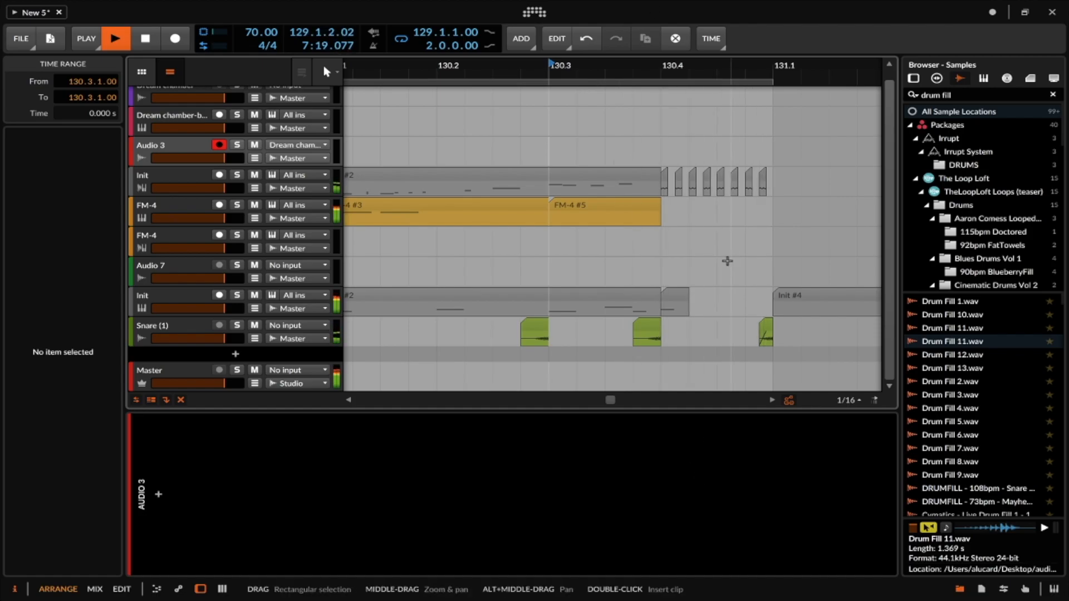
scroll(728, 259, "down", 3)
scroll(726, 223, "up", 5)
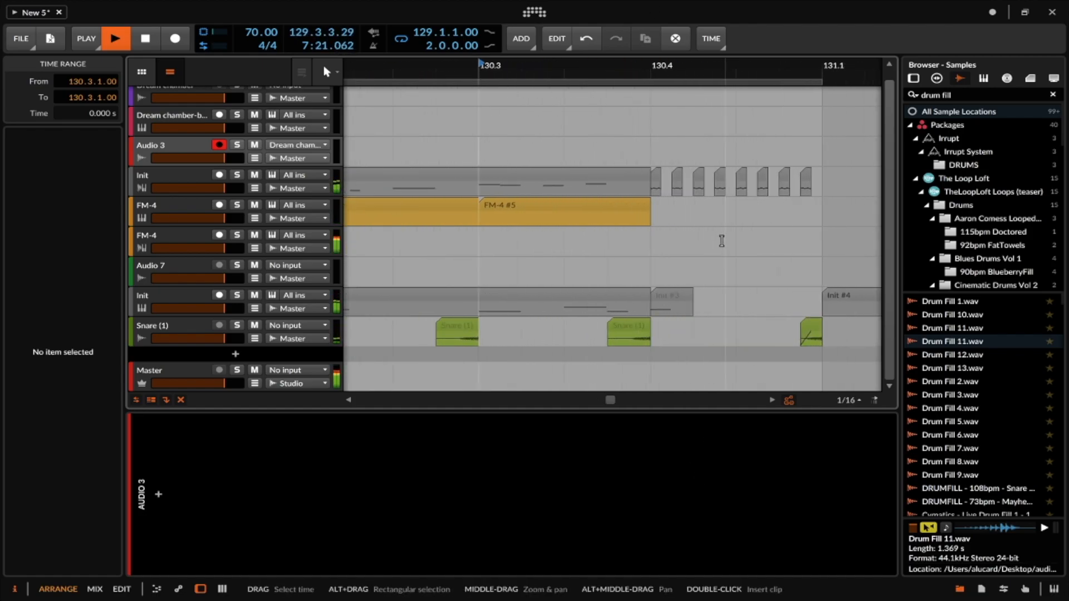
key("space")
- Consolidate the remaining Init-bounce-9 slices into one clip and bounce it in place
left_click(602, 170)
scroll(602, 171, "right", 3)
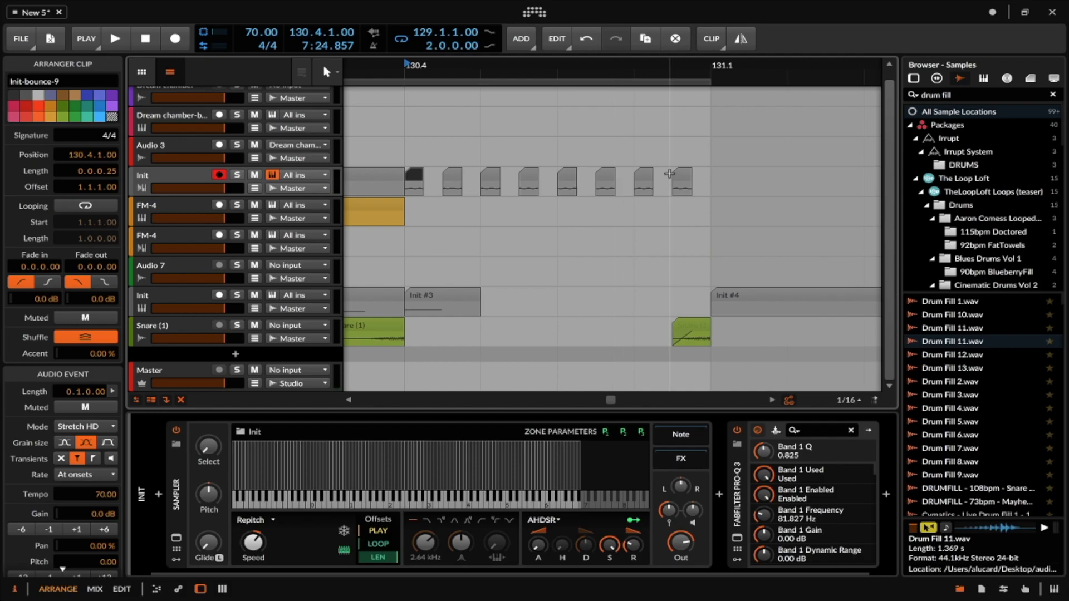
key("super+j")
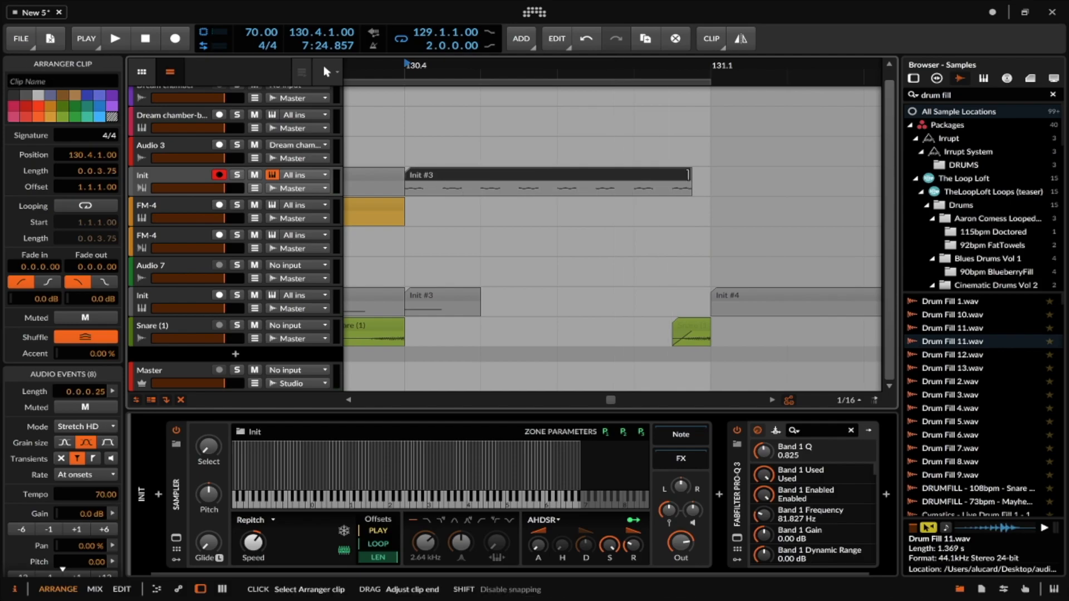
double_click(670, 174)
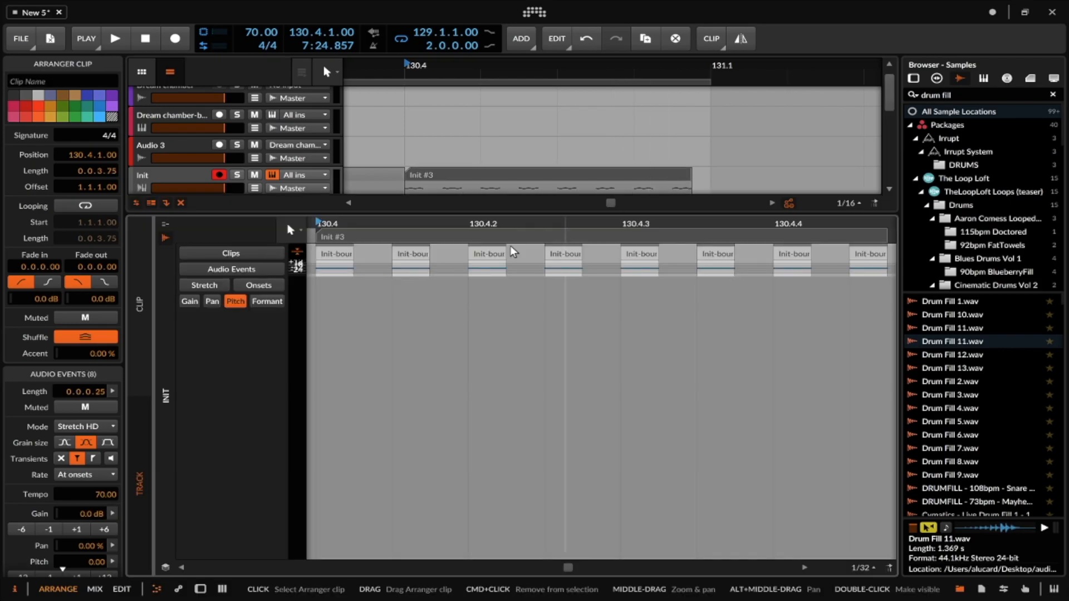
left_click(488, 178)
key("super+b")
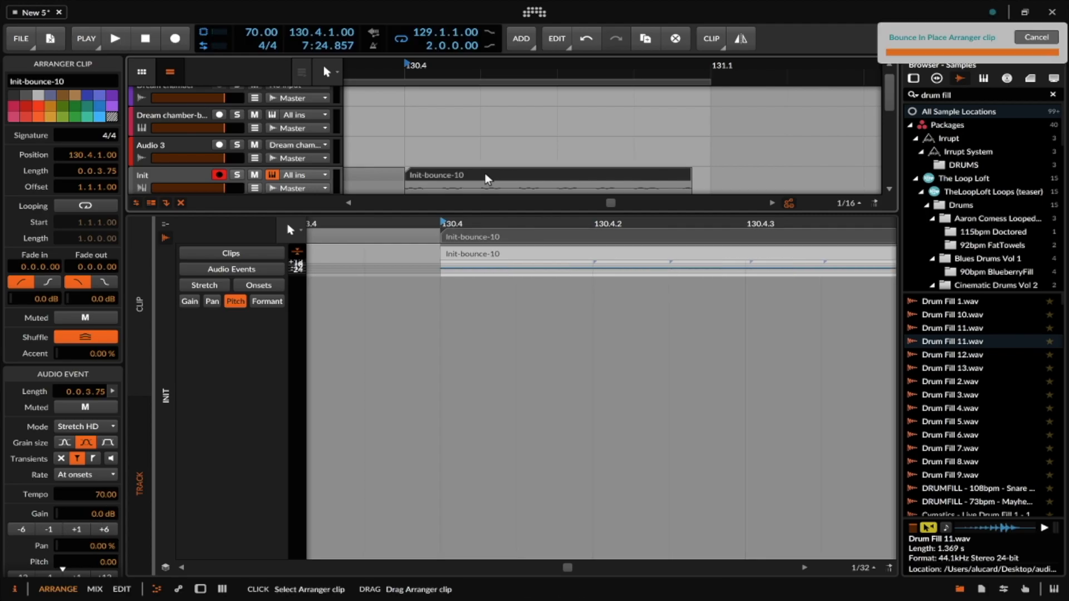
- Draw a pitch ramp in Init-bounce-10 from about 4 semitones down at 130.4 up to 0, and play the ending
left_click_drag(296, 268, 522, 329)
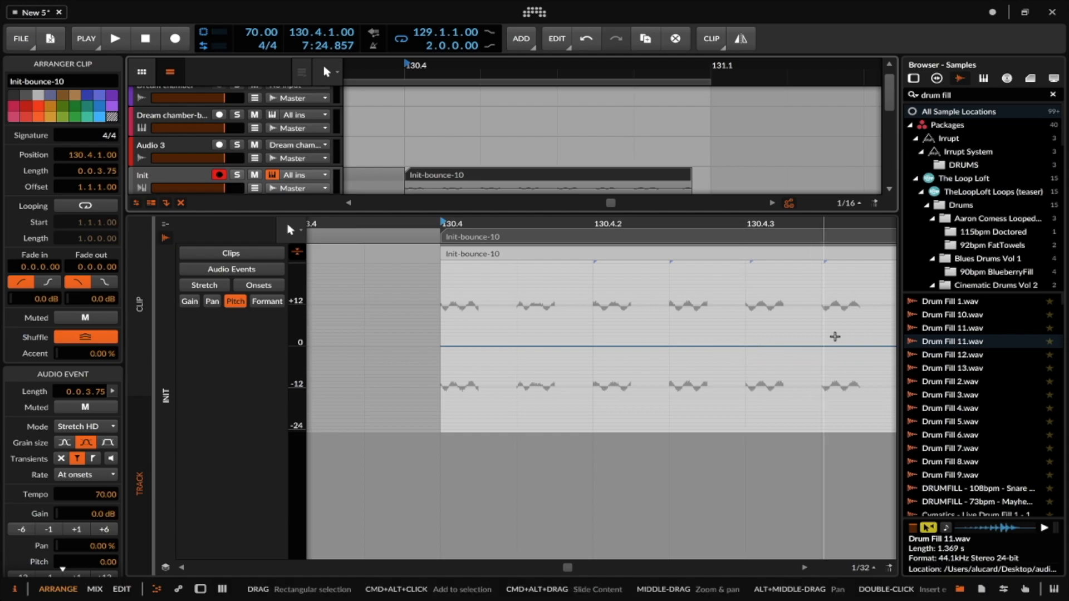
left_click_drag(445, 348, 444, 360)
key("space")
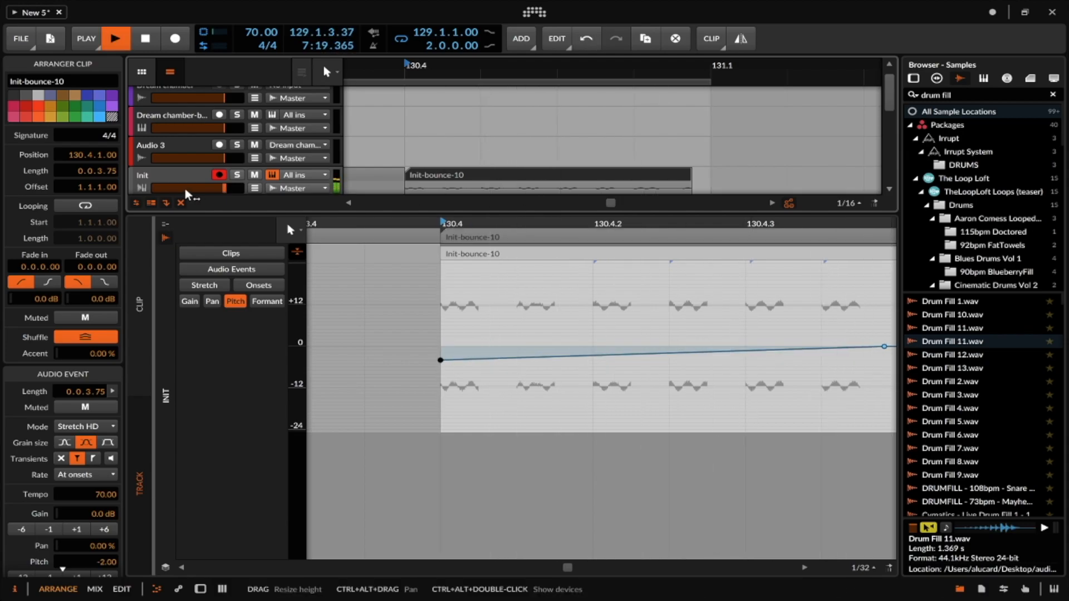
double_click(164, 175)
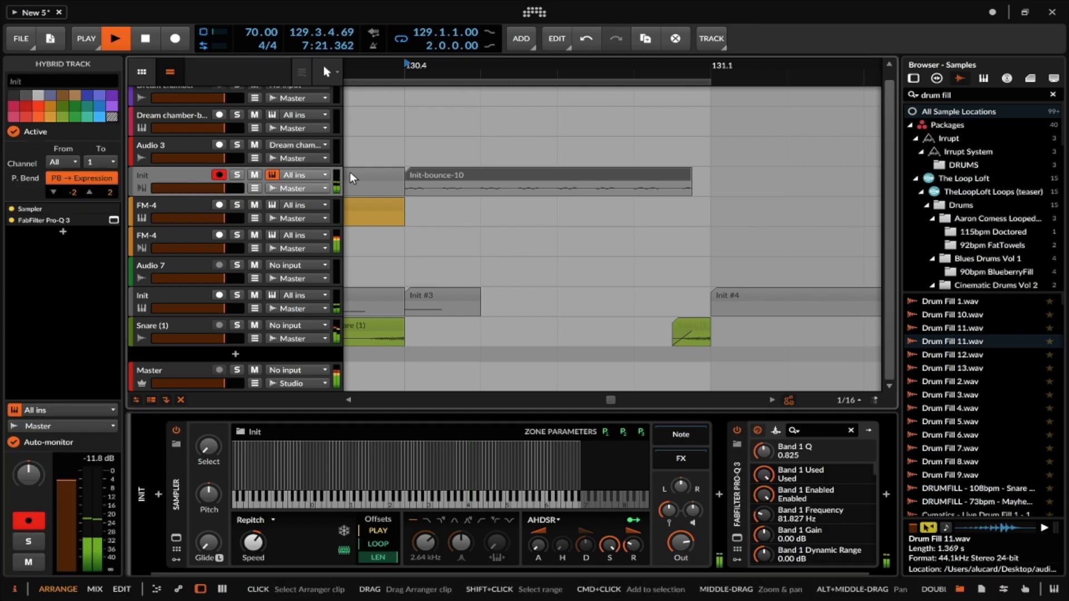
scroll(514, 178, "down", 1)
scroll(512, 176, "down", 1)
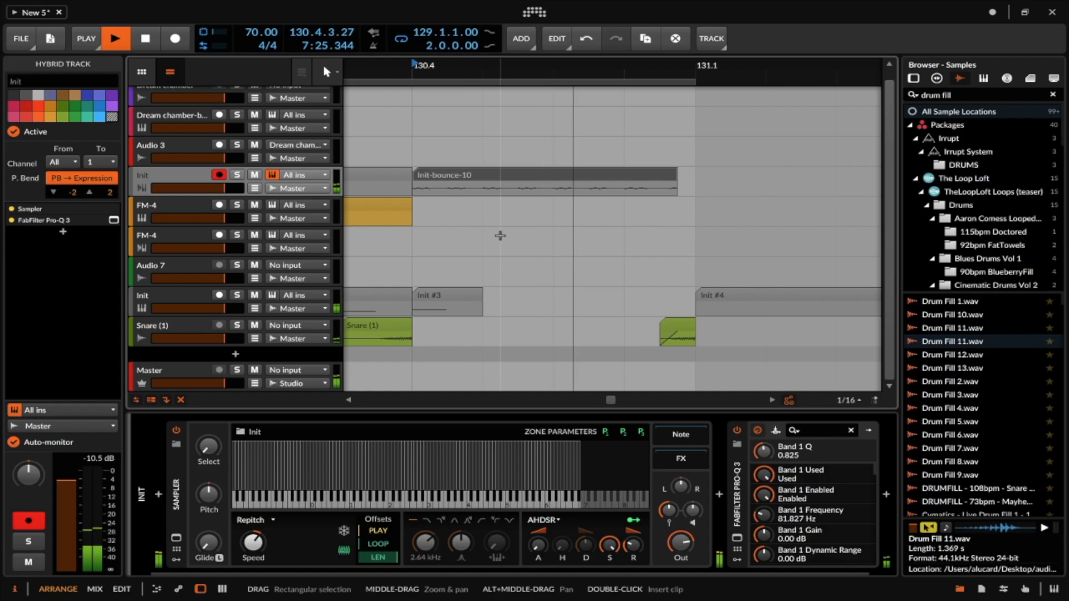
key("space")
- Insert the Bitwig Filter device at the start of the Master track's device chain, before OTT
left_click(469, 176)
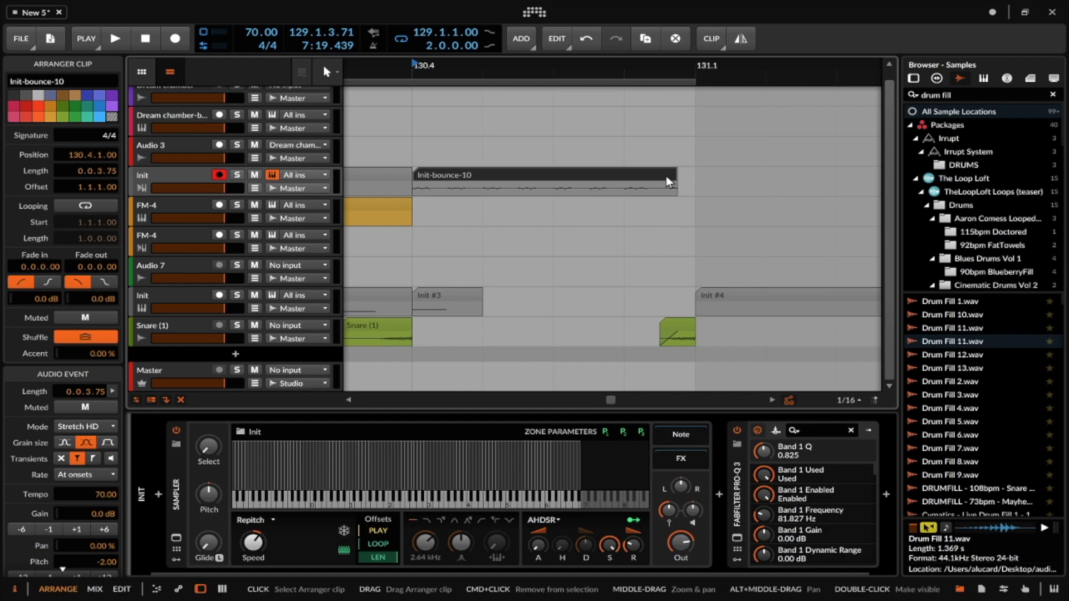
left_click(469, 174)
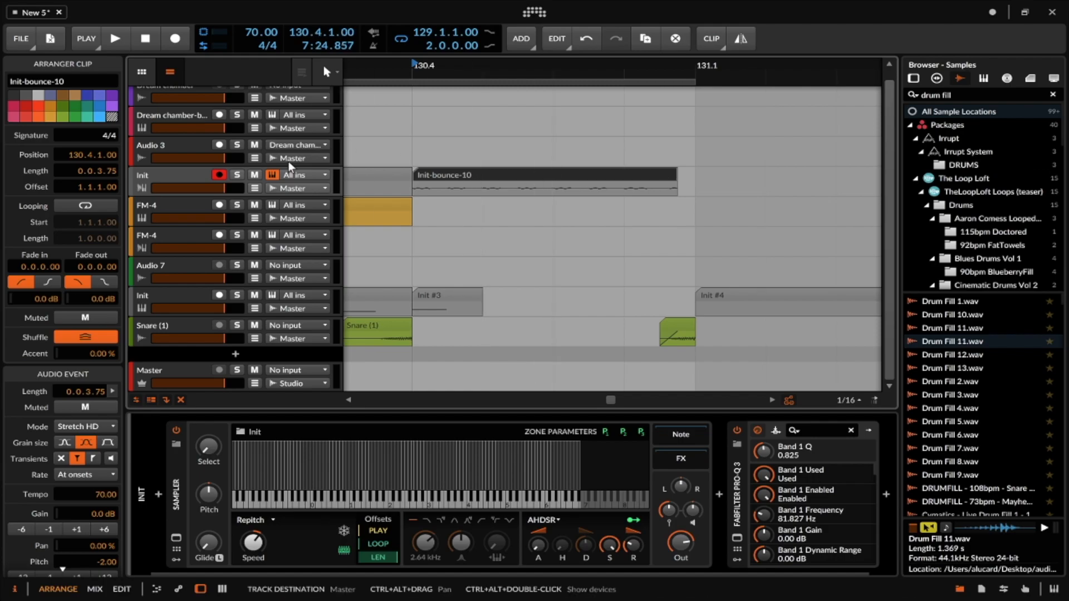
left_click(142, 179)
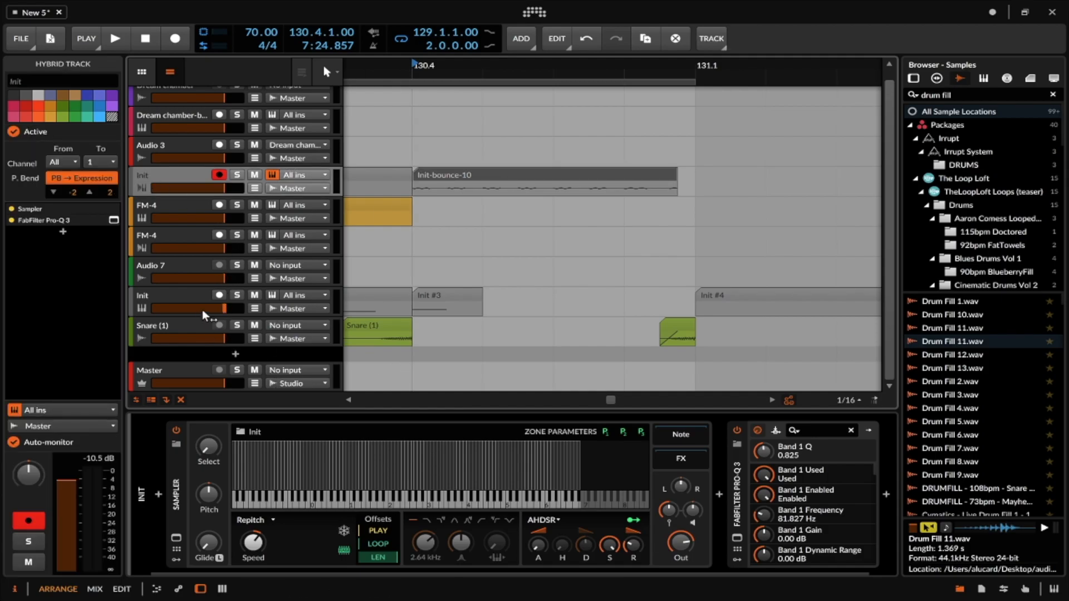
left_click(185, 371)
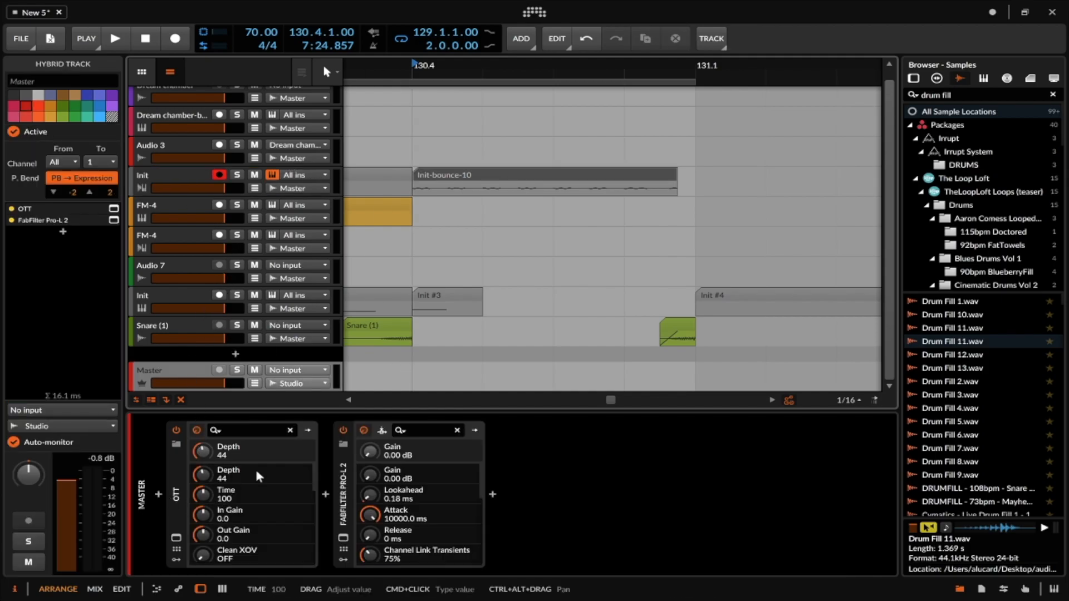
left_click(157, 493)
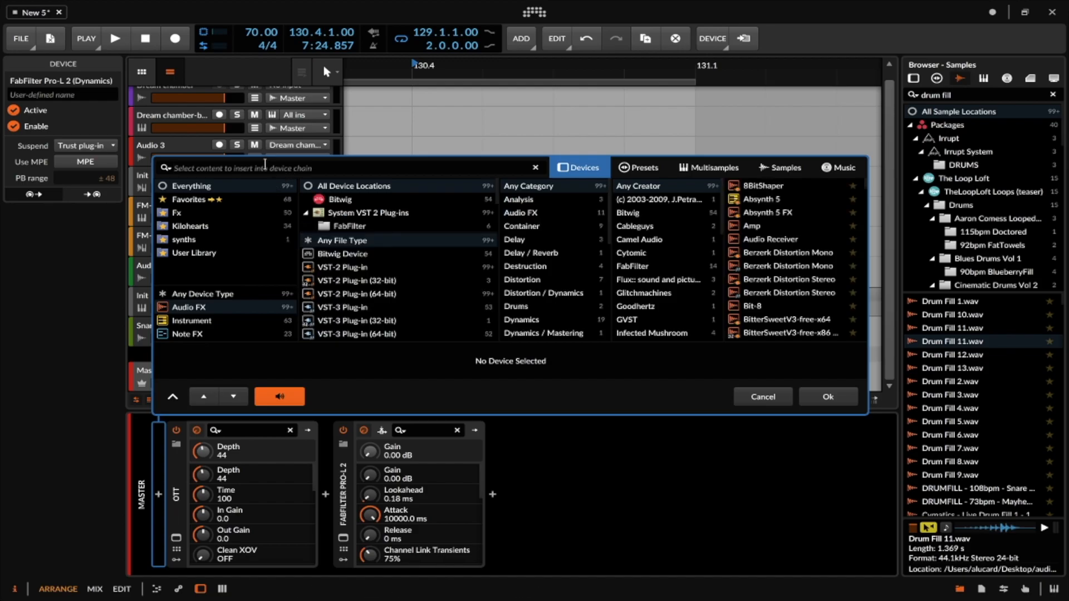
type("filter")
key("Down")
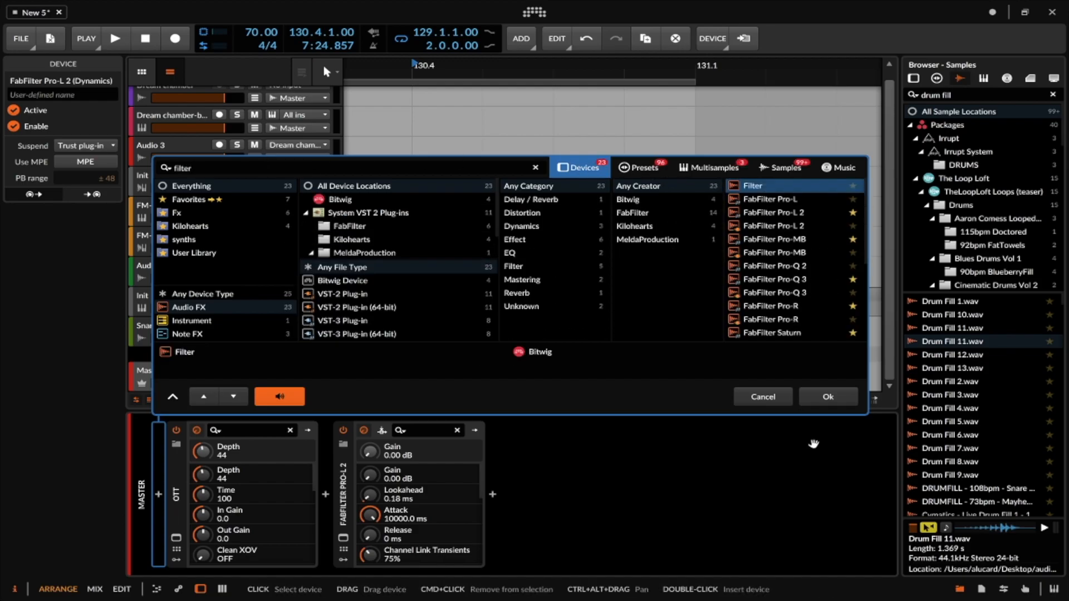
key("Return")
- Remove the Random modulator from the Filter device and lower the filter's cutoff frequency
left_click(176, 560)
left_click(203, 448)
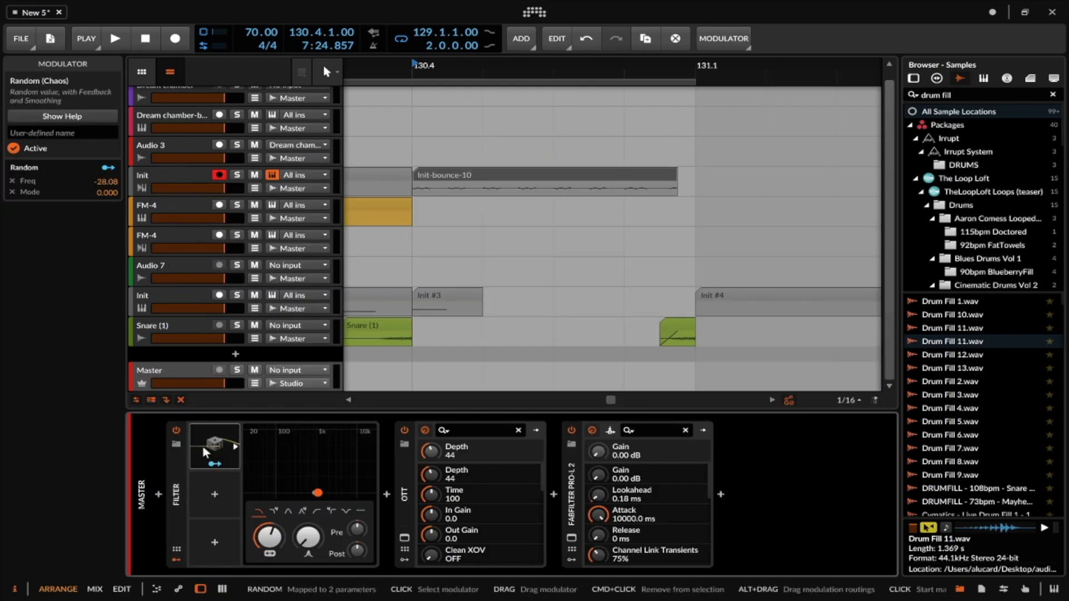
key("Delete")
left_click_drag(243, 540, 242, 590)
left_click_drag(240, 537, 240, 534)
- Show the Master track's automation lane and place a low Filter Freq point at 130.4.1.00
left_click(254, 383)
scroll(430, 297, "down", 2)
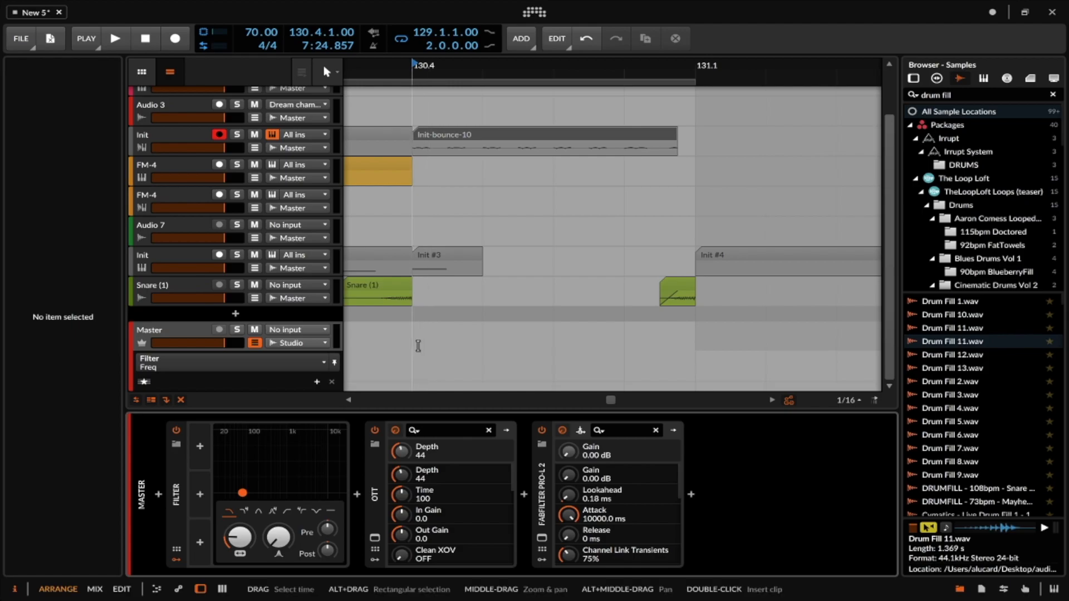
mouse_move(419, 378)
left_mouse_down()
mouse_move(412, 361)
mouse_move(412, 370)
left_mouse_up()
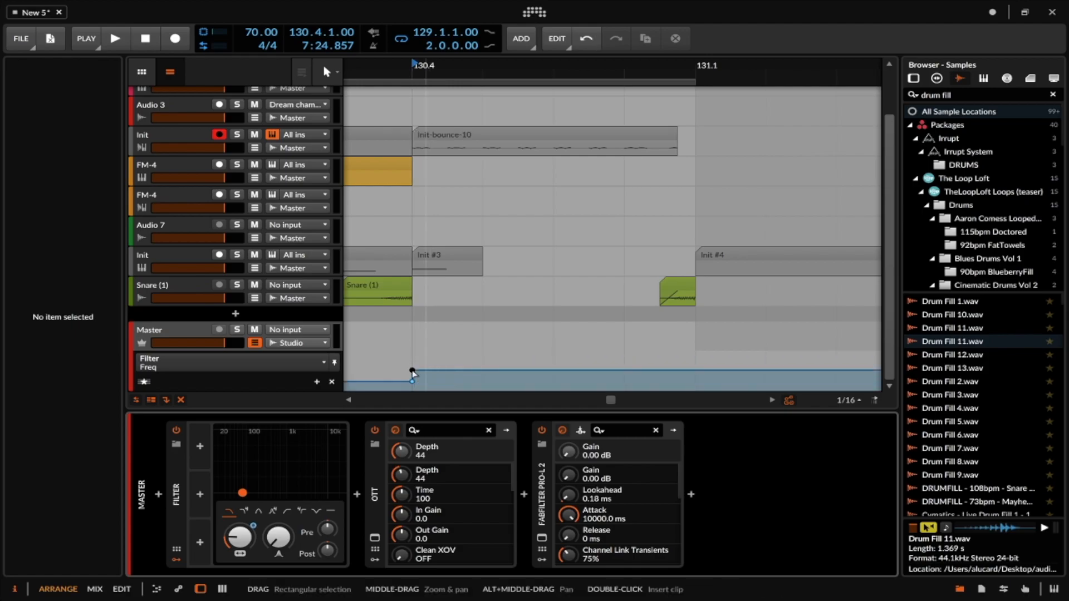
double_click(412, 365)
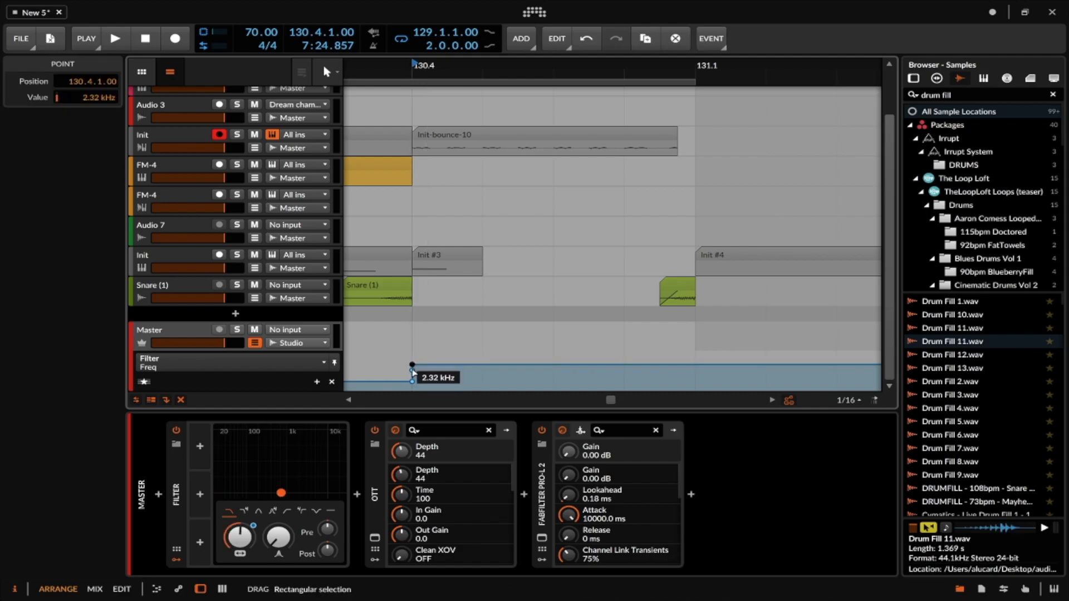
double_click(412, 371)
- Automate the Filter's On/Off parameter to switch on at 130.4.1.00 and off again at 131.1
left_click(176, 431)
left_click_drag(412, 384, 412, 367)
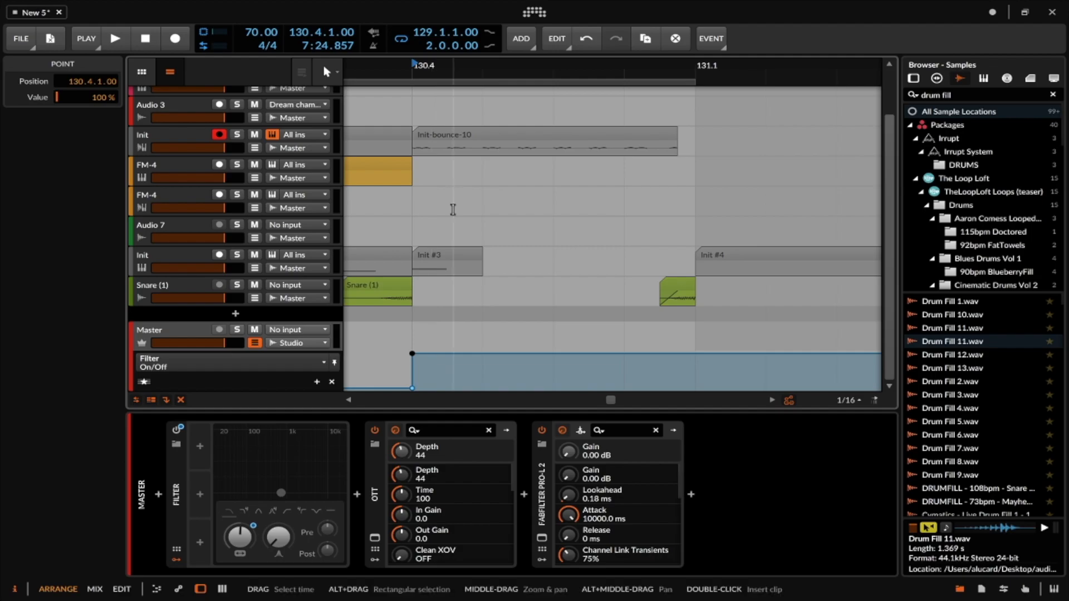
left_click(177, 459)
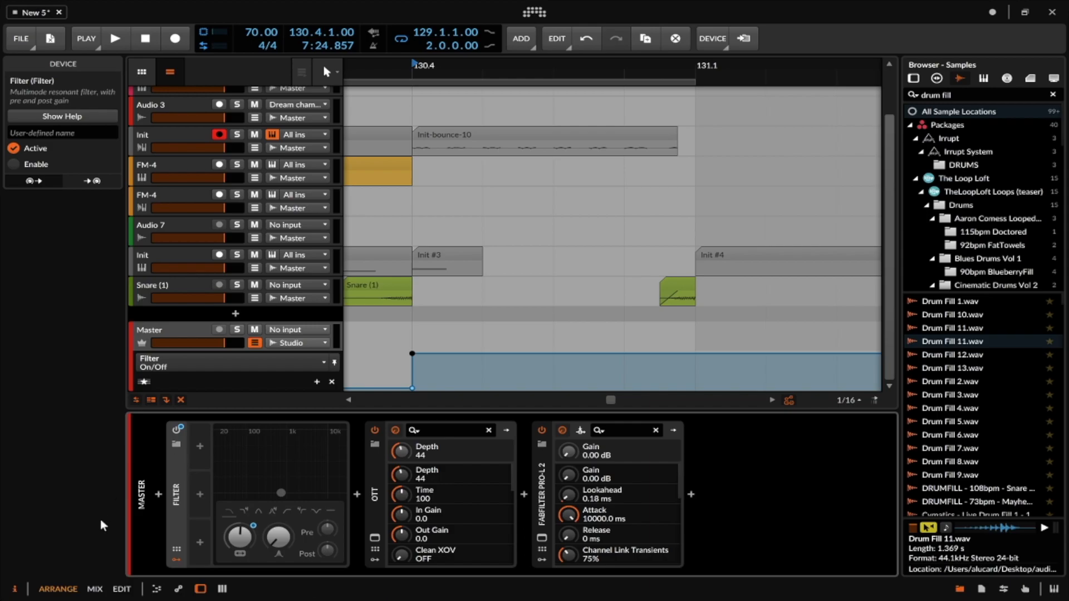
mouse_move(240, 537)
left_mouse_down()
mouse_move(240, 559)
mouse_move(240, 518)
left_mouse_up()
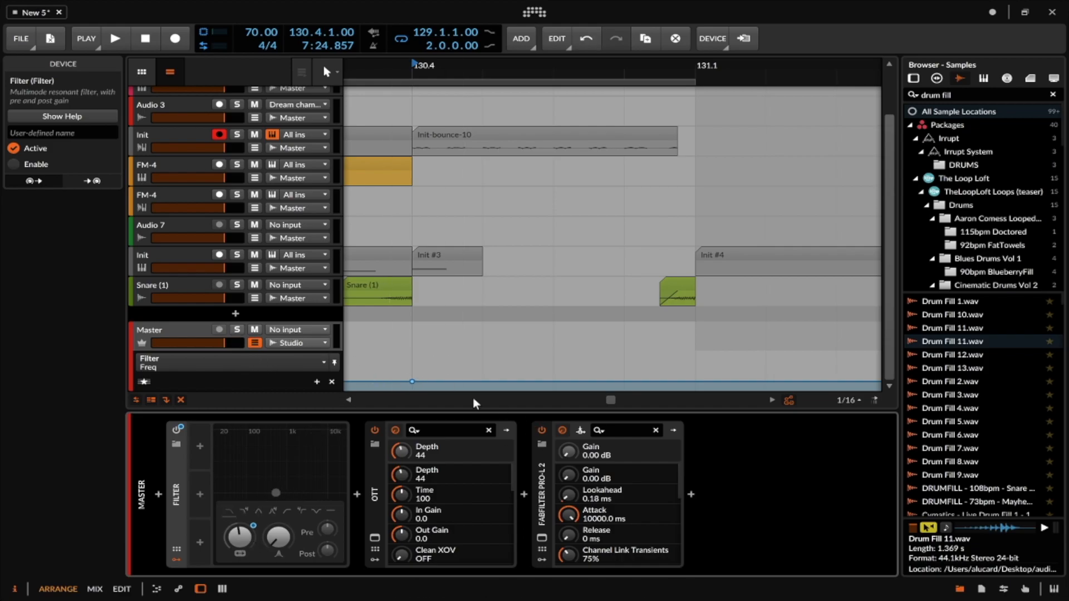
left_click(176, 429)
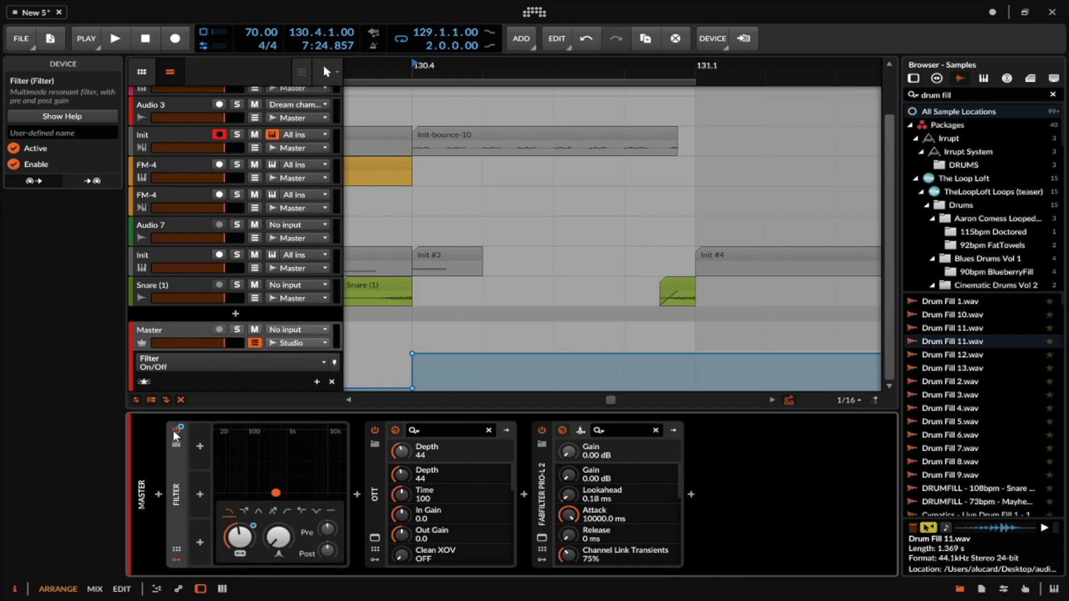
left_click(711, 353)
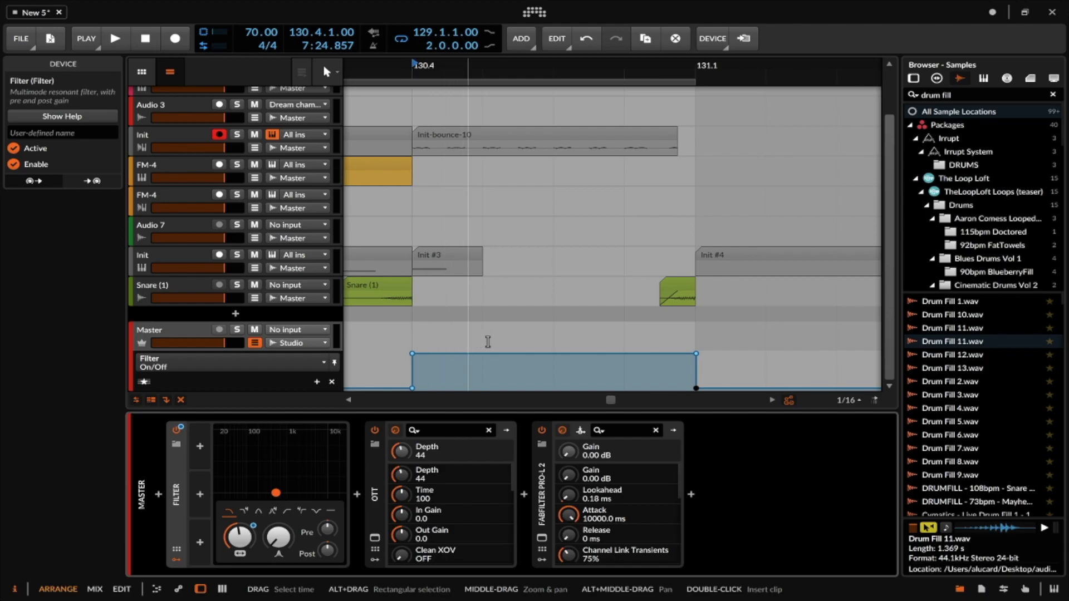
- Ramp the Filter Freq automation up from about 81 Hz at 130.4.1 to a peak at 130.4.4, and raise the resonance
left_click_drag(240, 535, 240, 541)
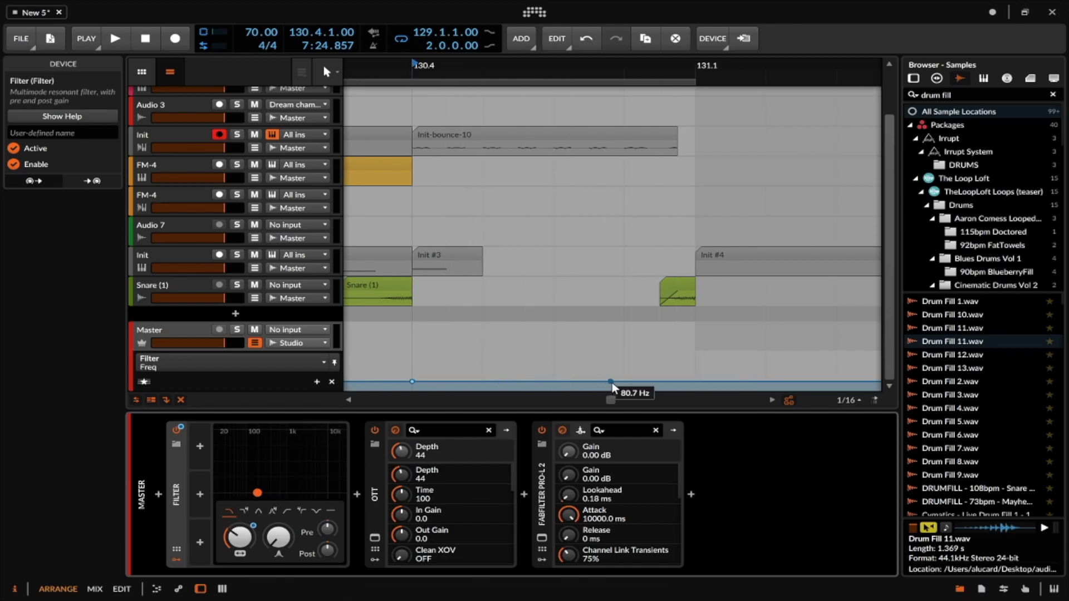
left_click_drag(623, 381, 624, 353)
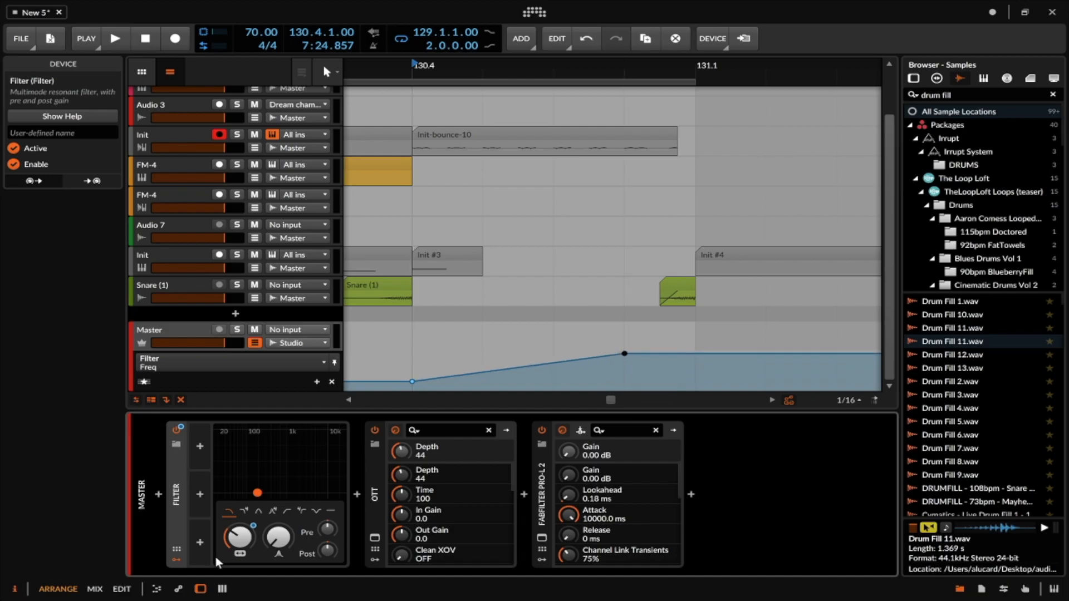
left_click_drag(274, 548, 274, 535)
key("space")
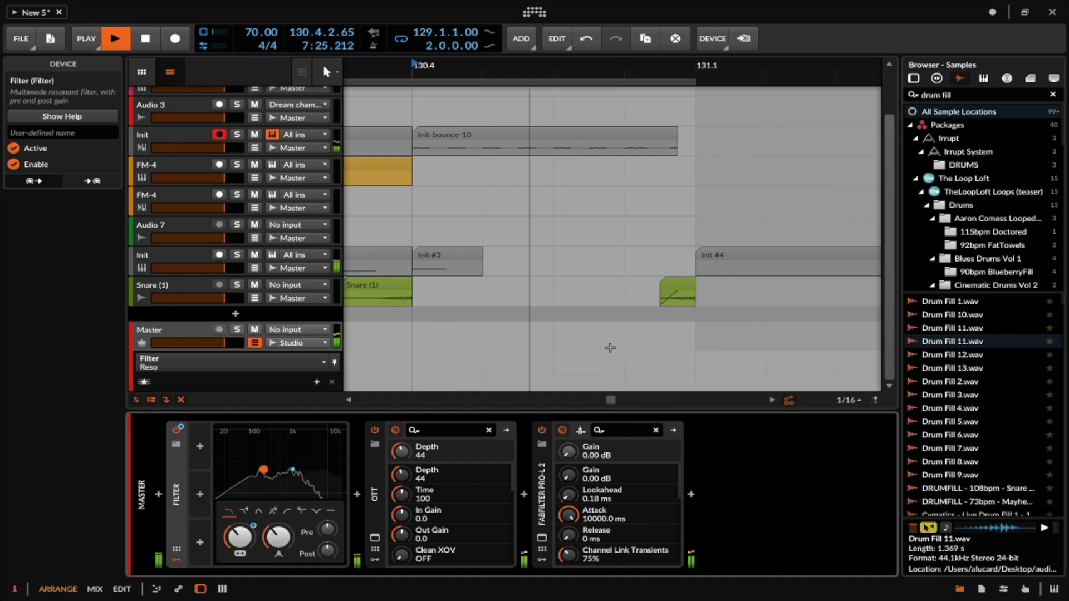
- Play the two-bar loop to listen to the automated filter fill at the end of bar 130
scroll(535, 209, "down", 3)
key("space")
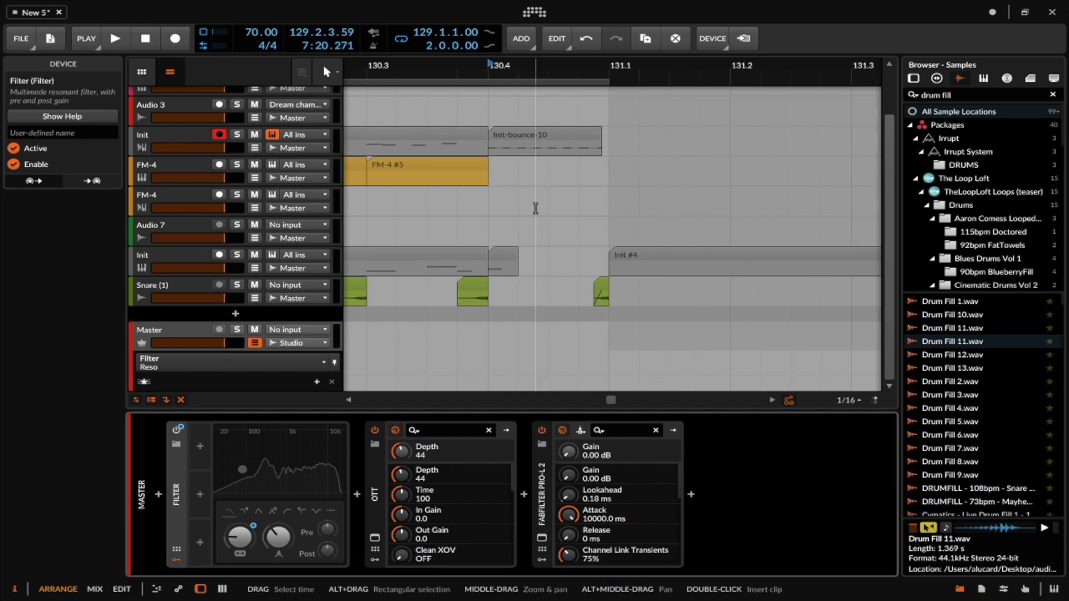
left_click(359, 320)
key("space")
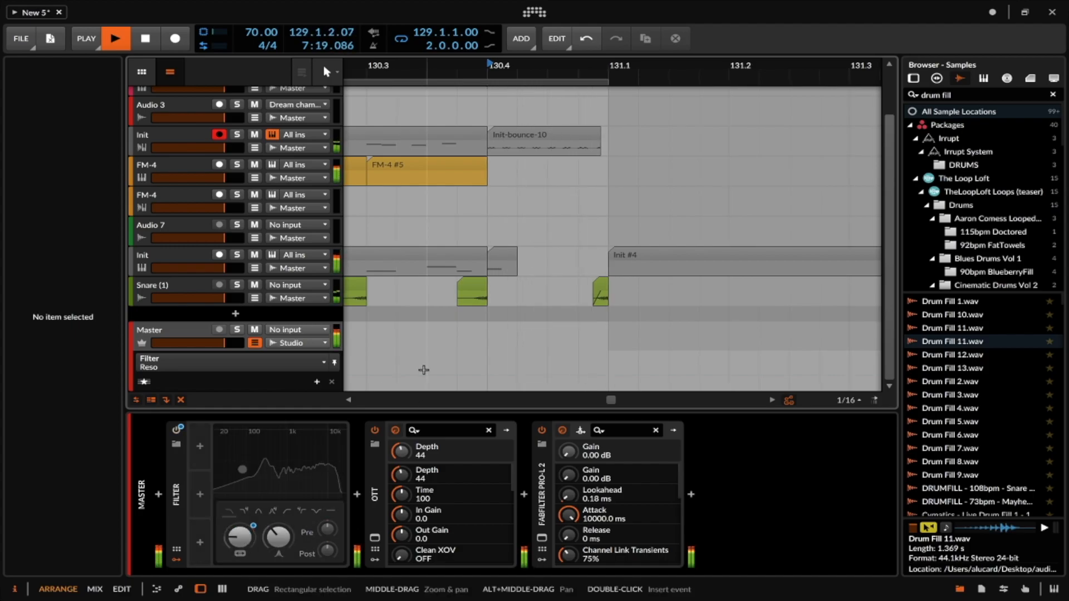
scroll(423, 369, "down", 2)
left_click(389, 343)
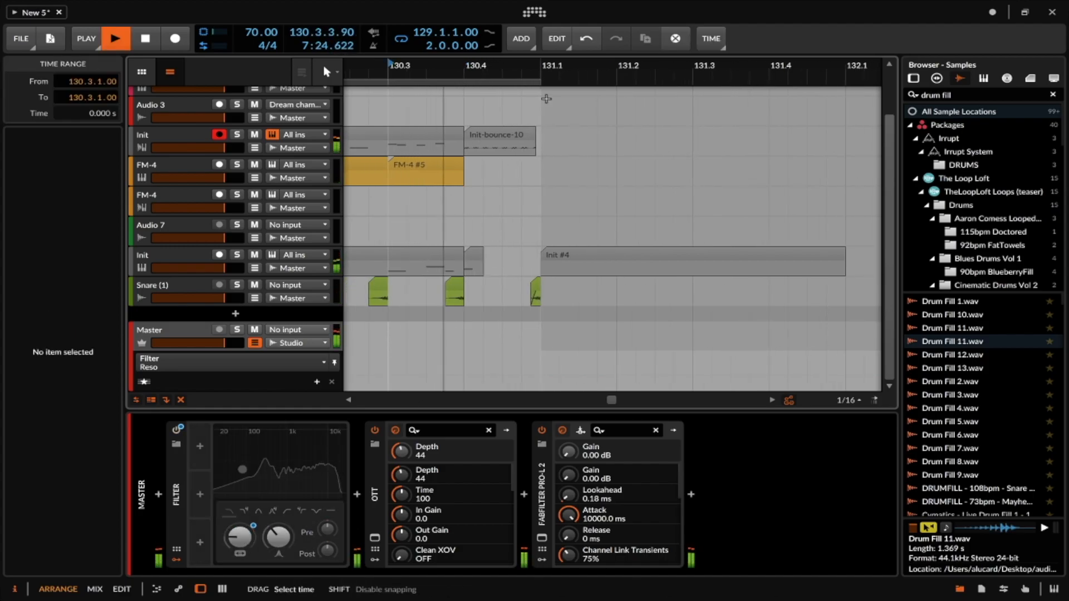
scroll(448, 273, "up", 1)
scroll(449, 273, "up", 1)
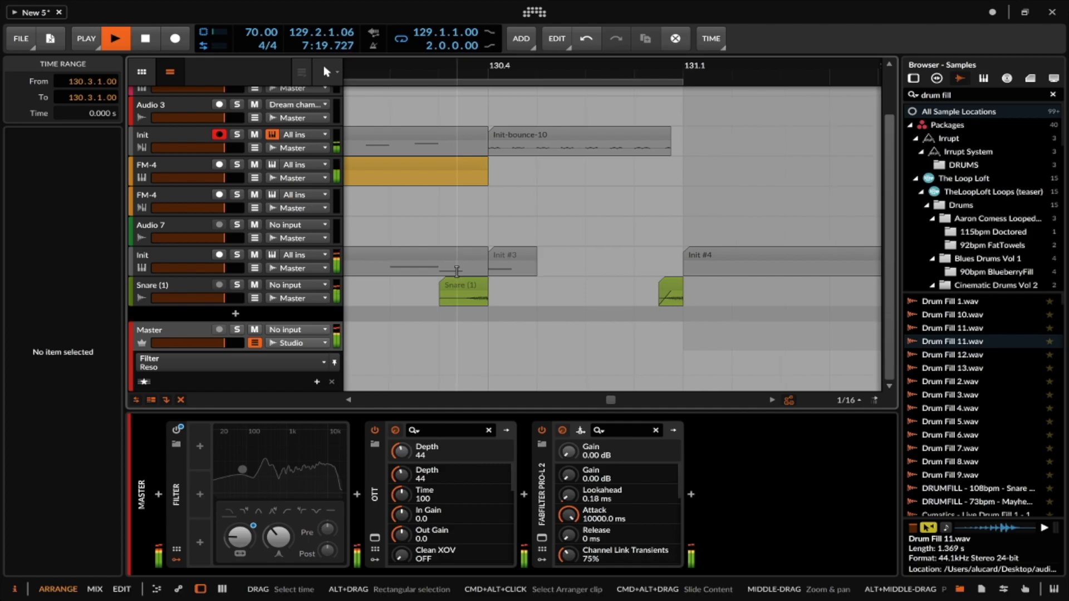
scroll(254, 349, "up", 2)
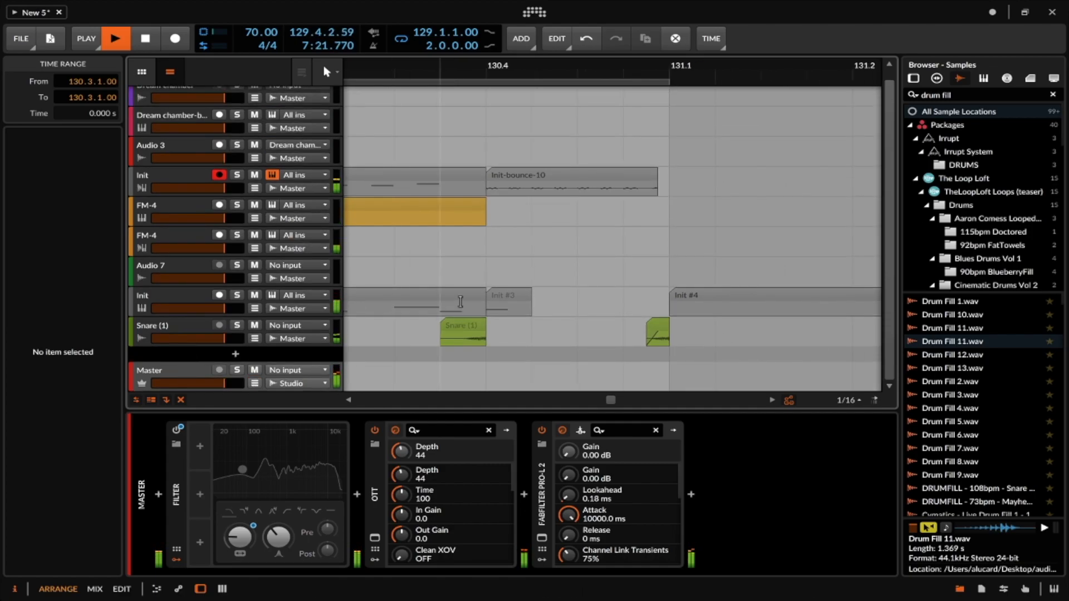
scroll(469, 301, "left", 3)
scroll(470, 301, "left", 1)
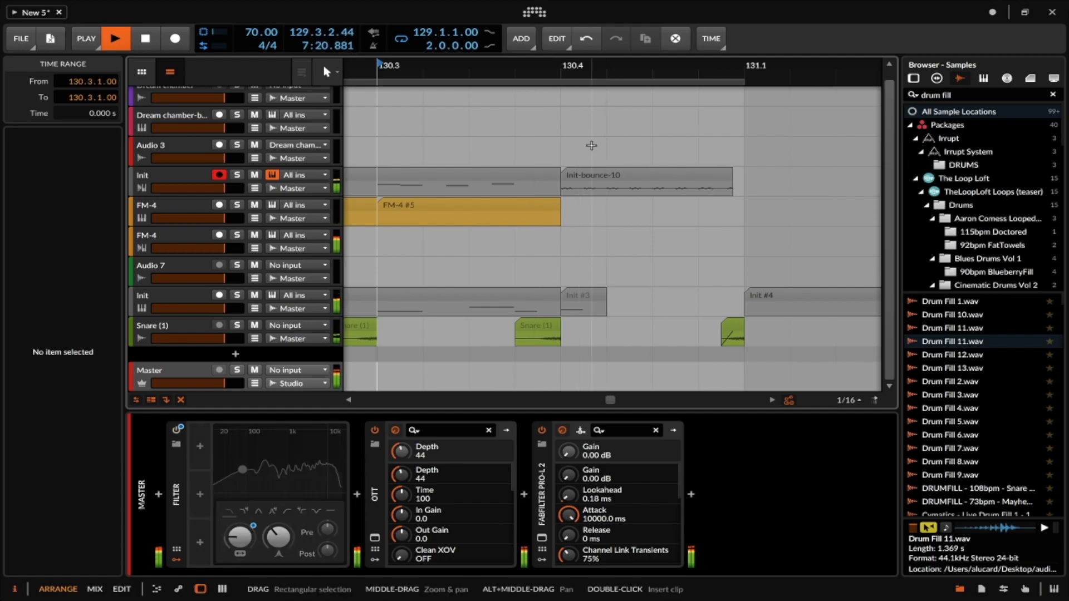
key("space")
- Move the snare clip at 130.3.4 to 130.3.1.00, stretch it with its content to 0.1.0.00, and play it
left_click(550, 325)
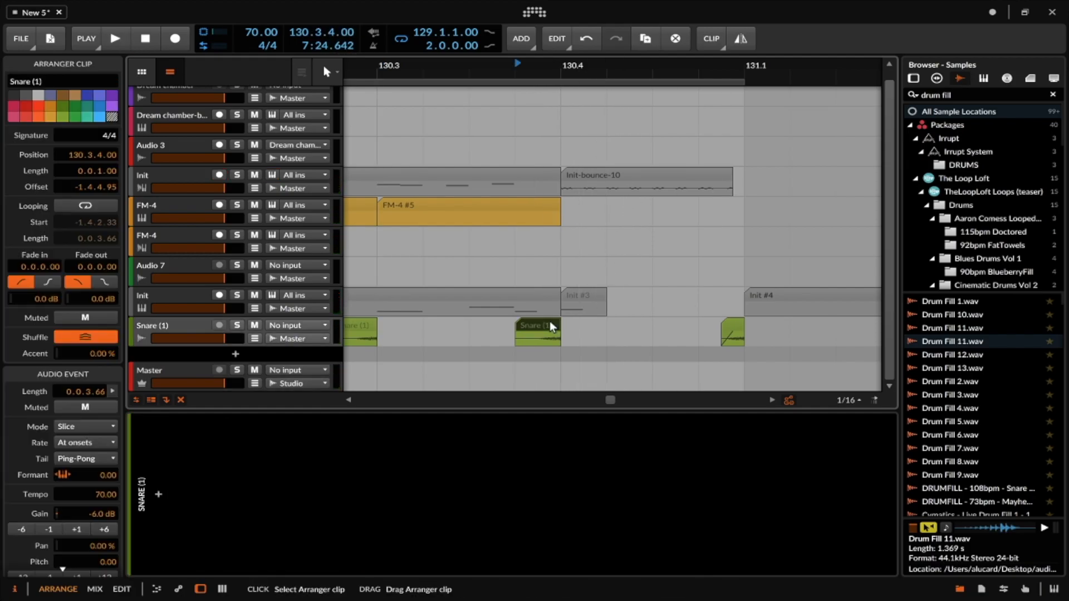
left_click_drag(549, 323, 410, 323)
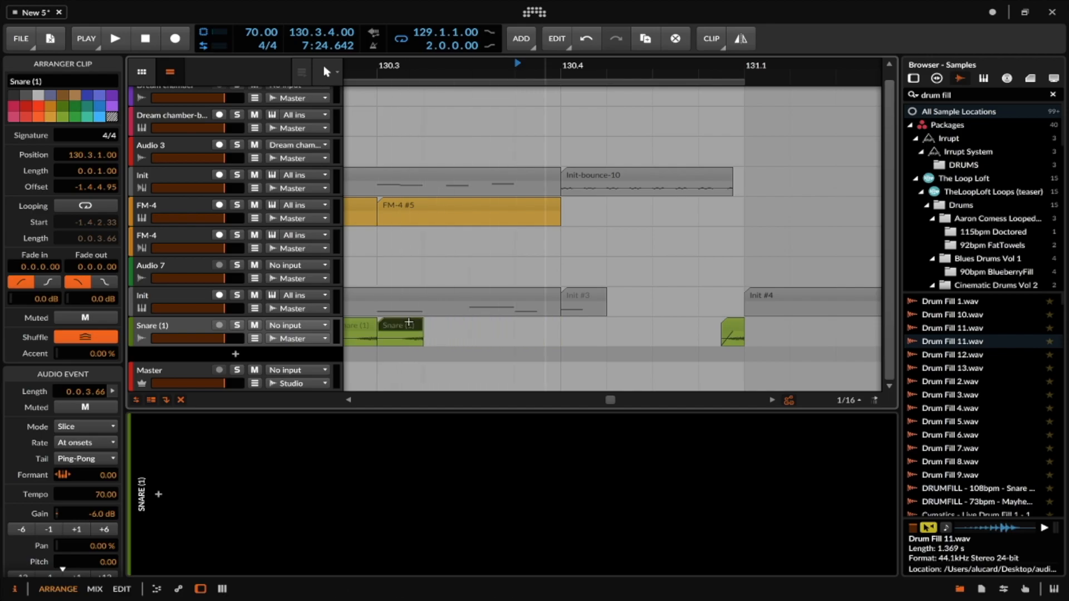
key("alt+shift+Right")
key("alt+shift+Right")
left_click(409, 323)
scroll(409, 322, "down", 5)
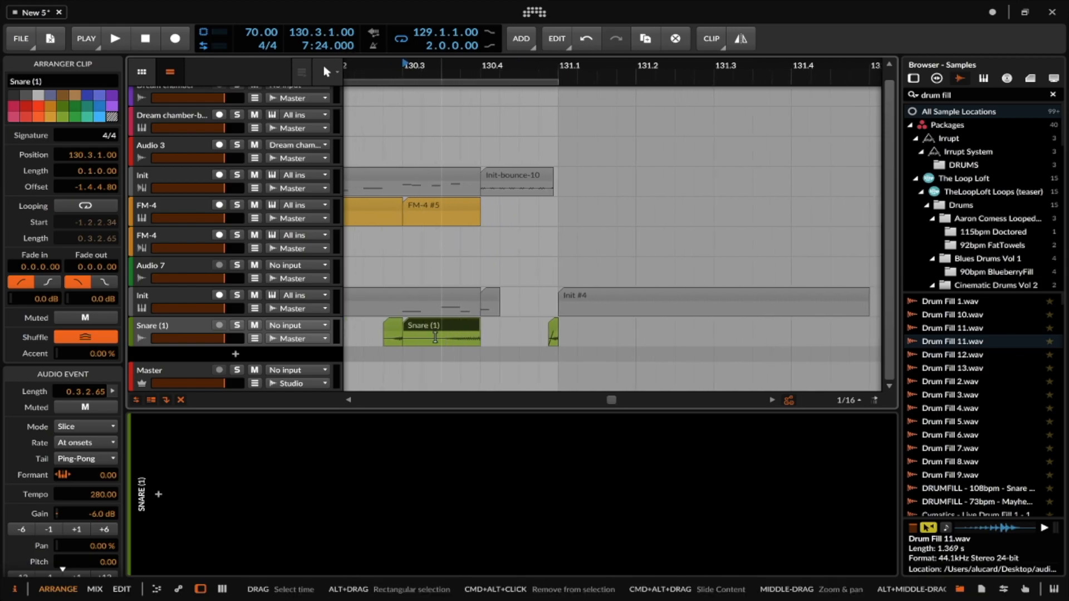
key("space")
key("space")
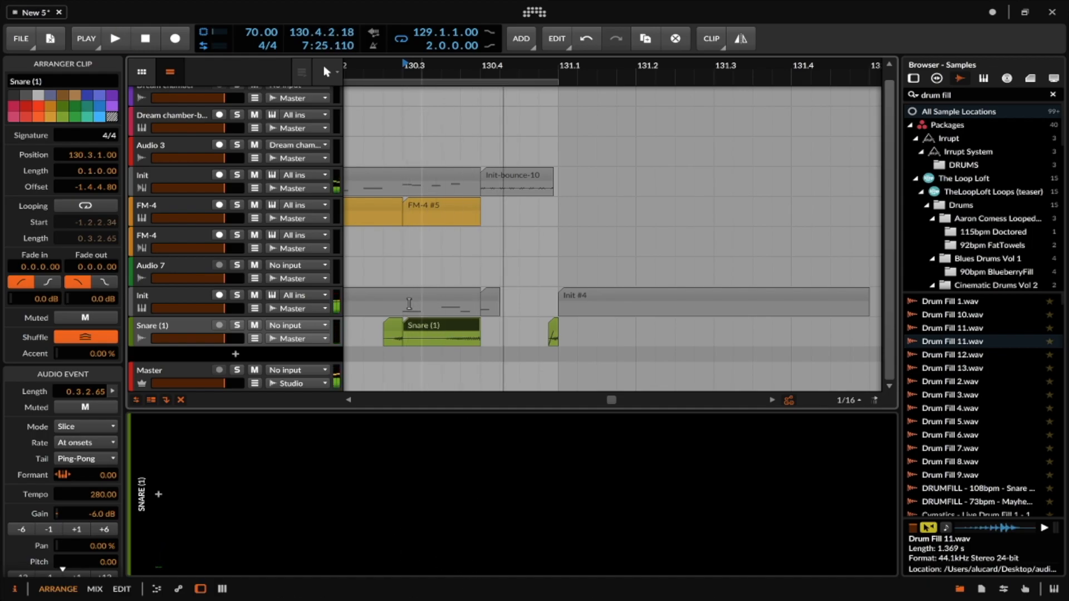
- Change the stretched snare clip's playback mode to Stretch HD and listen to it in the loop
left_click(87, 426)
left_click(72, 332)
key("space")
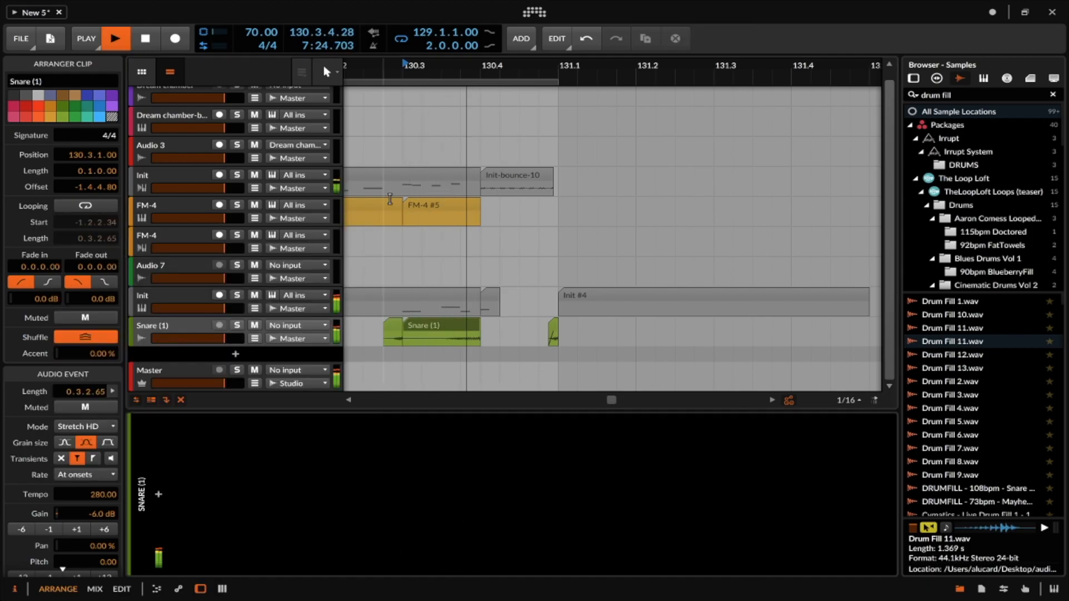
scroll(624, 318, "down", 3)
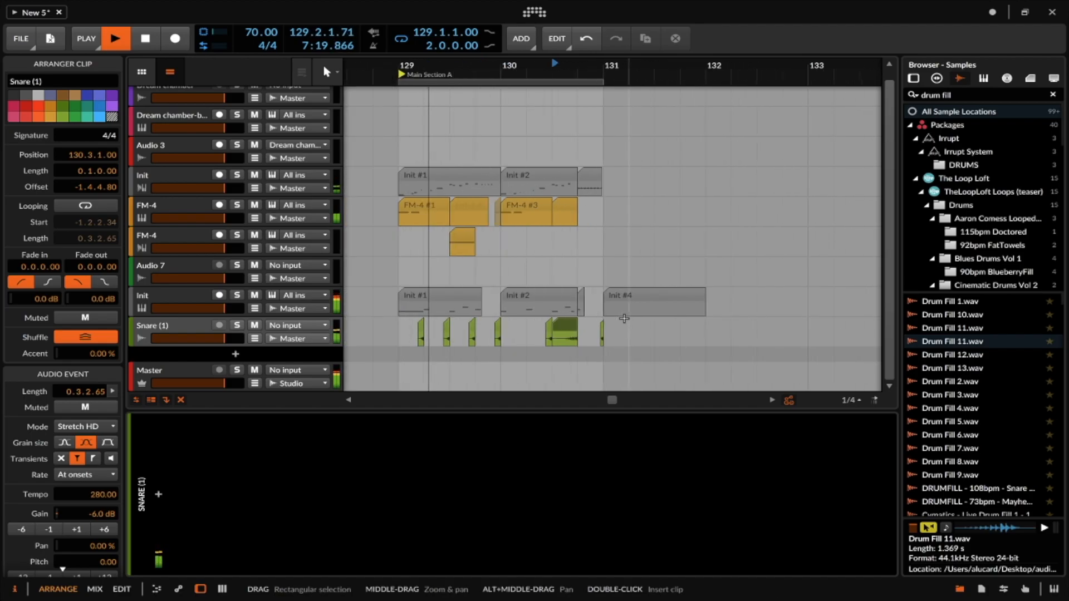
key("space")
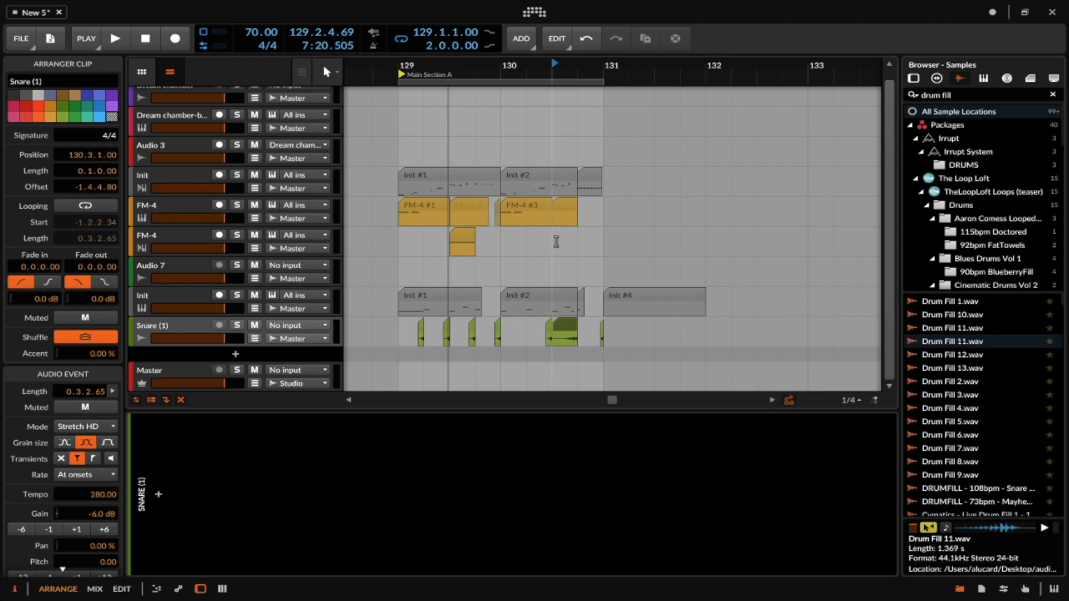
- Insert a clip on the Master track at 129.1.1.00, shorten it to 0.2.0.00, and bounce it in place
scroll(555, 246, "left", 1)
scroll(554, 246, "down", 3)
scroll(569, 325, "up", 4)
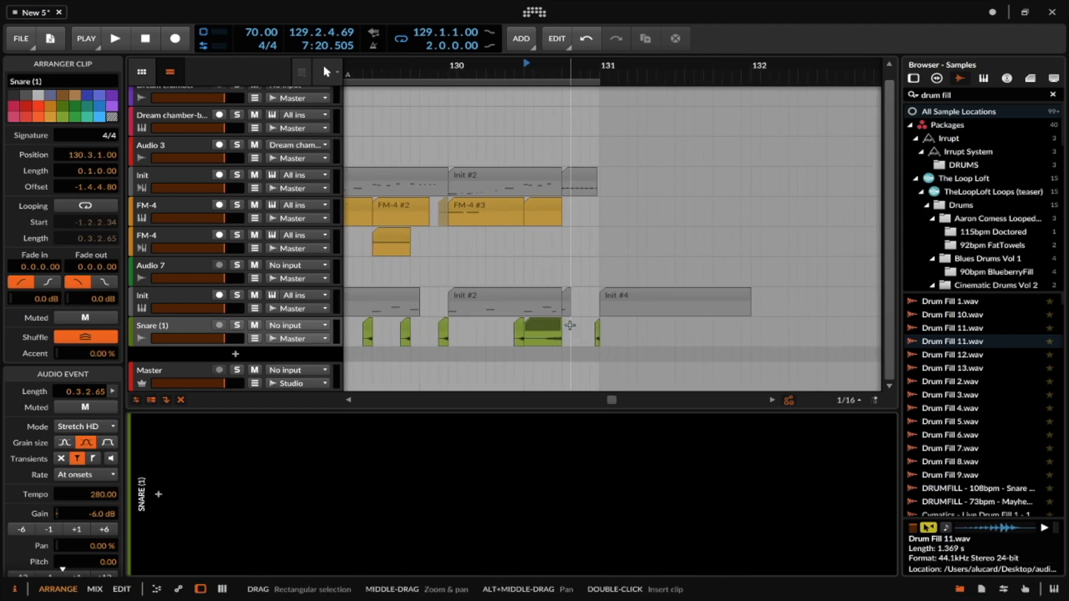
left_click(544, 332)
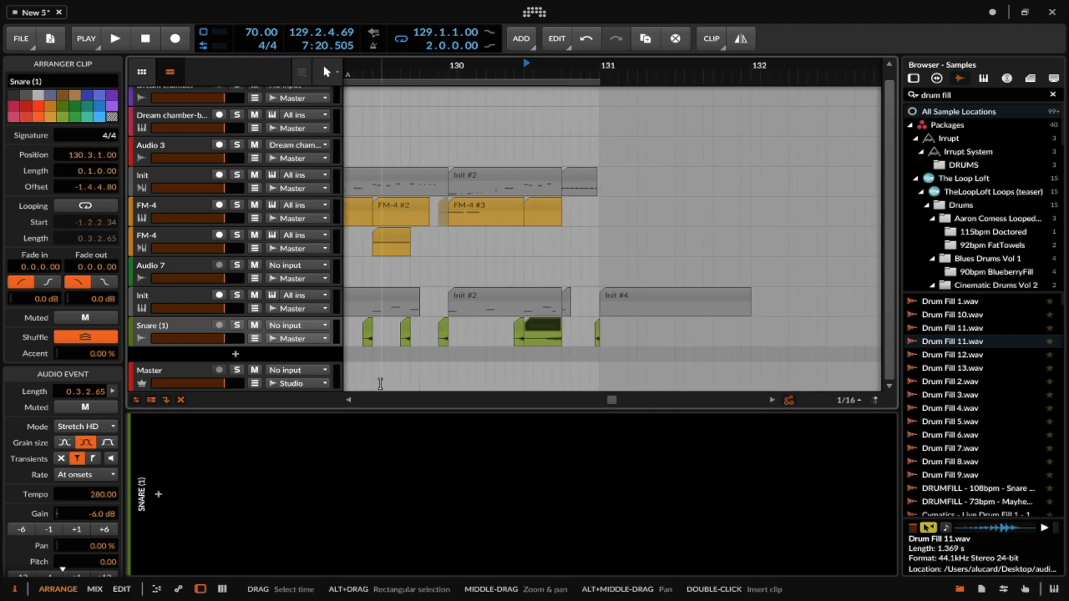
scroll(379, 381, "left", 5)
double_click(404, 377)
left_click_drag(555, 372, 485, 370)
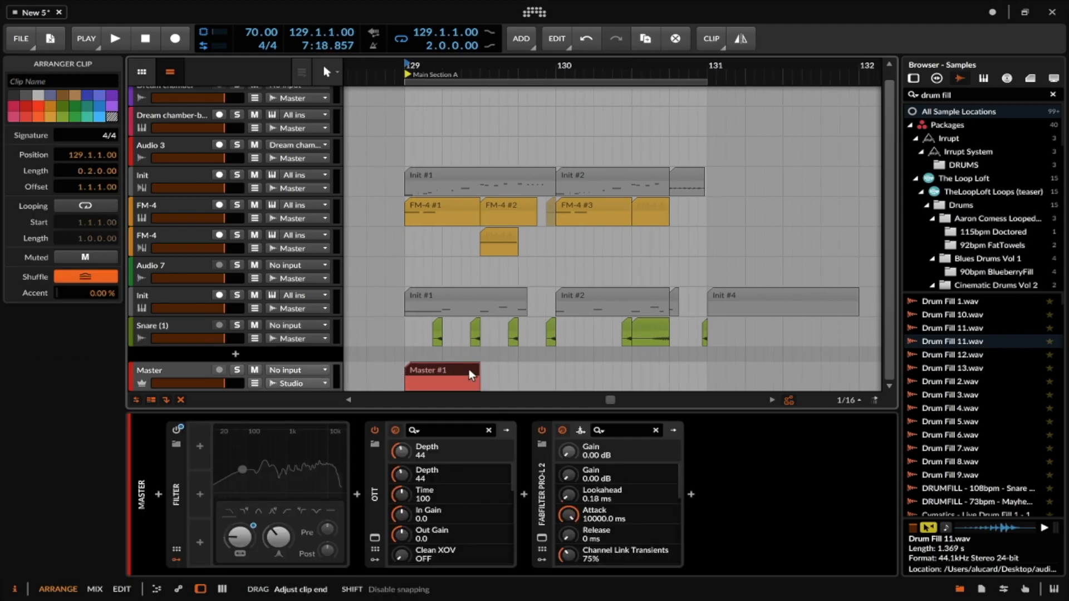
key("super+b")
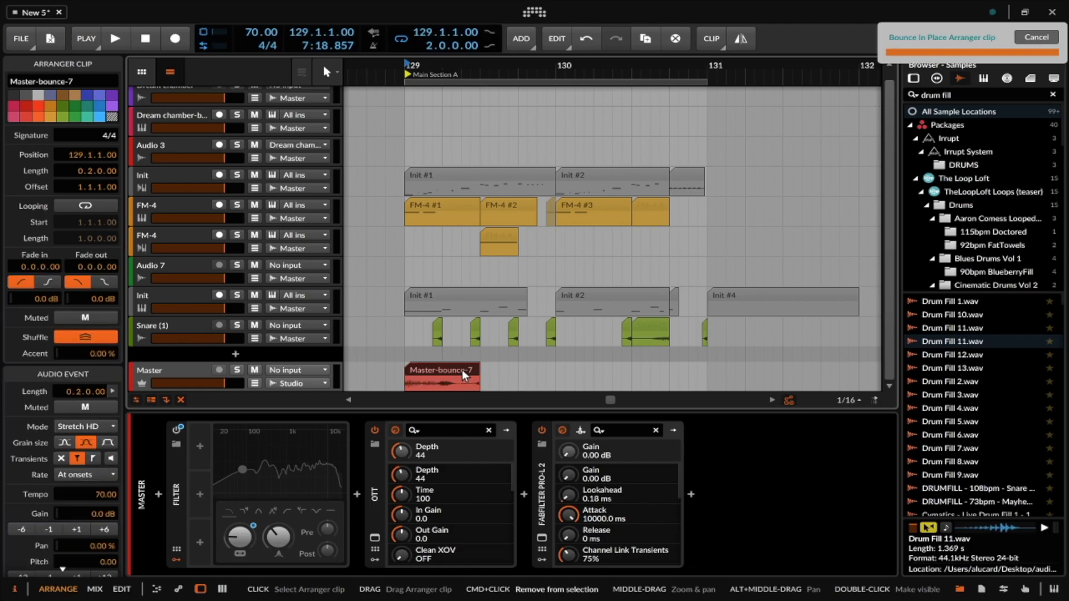
- Move the Master bounce to 130.3.1.00 on a new audio track below the snare and trim it to 0.1.0.00
left_click(174, 326)
key("super+t")
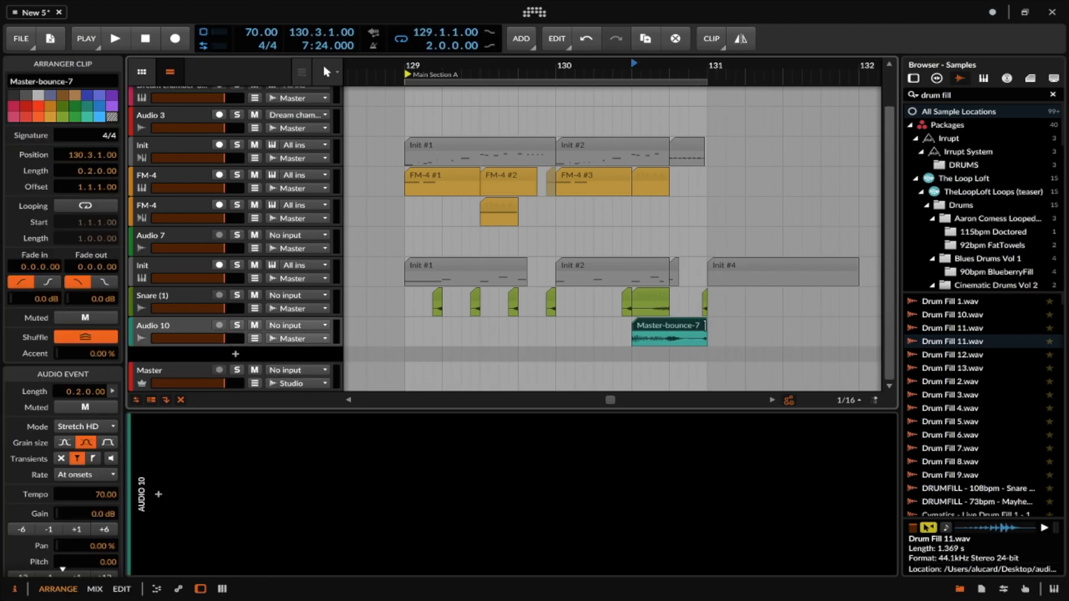
left_click_drag(706, 328, 687, 326)
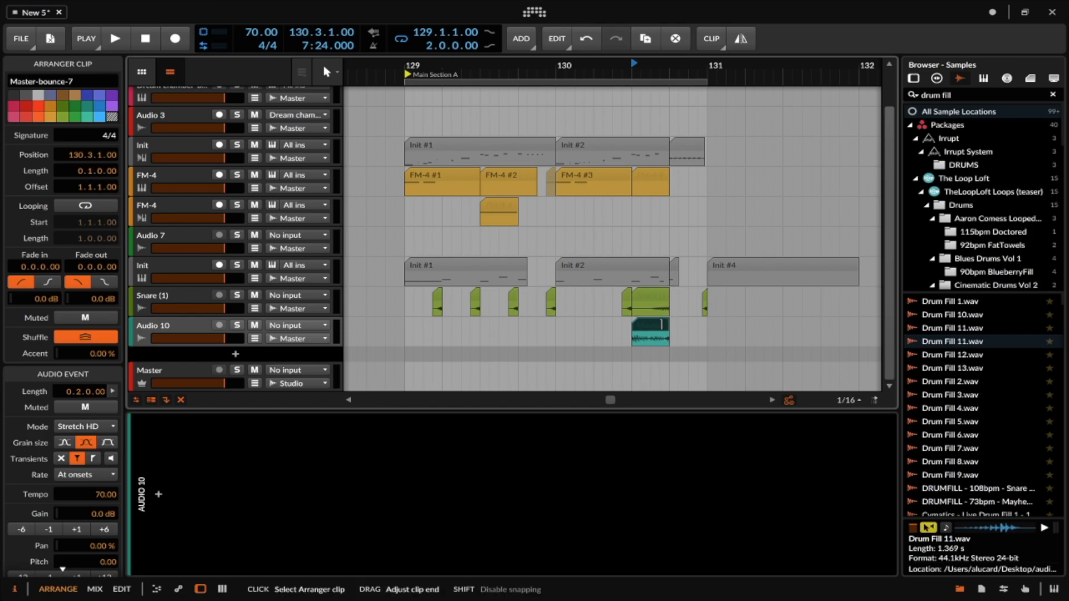
- Stretch the bounced clip's content by doubling it four times, and trim the clip to 0.2.0.00
key("alt+Right")
key("alt+Right")
key("alt+Right")
key("alt+Right")
scroll(734, 320, "right", 3)
scroll(736, 324, "down", 3)
scroll(736, 324, "down", 3)
left_click_drag(808, 325, 630, 324)
scroll(598, 324, "up", 3)
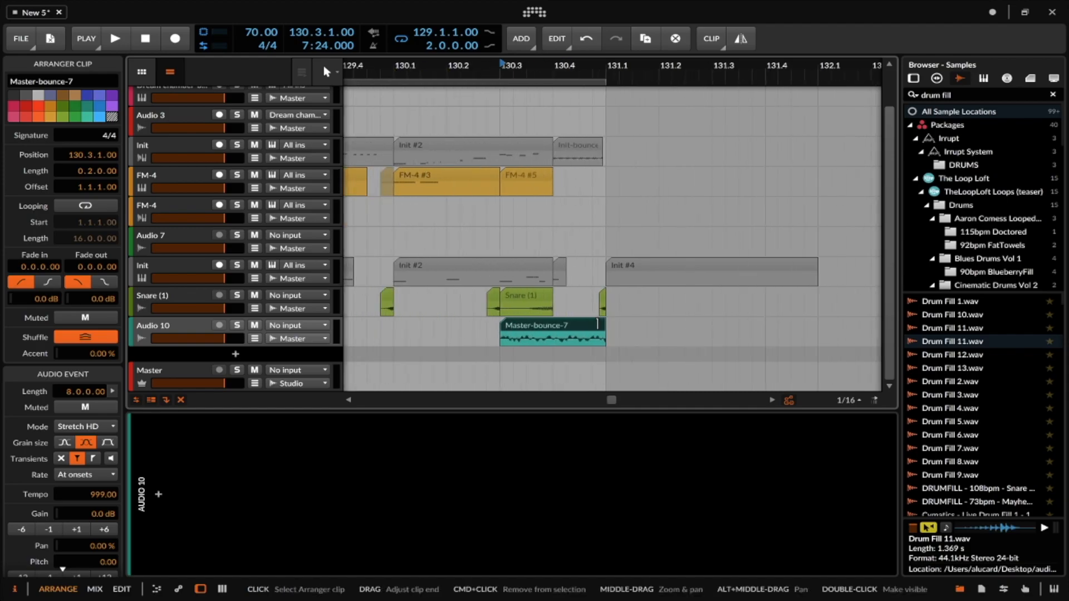
- Move the stretched bounce to 130.4.1.00, trim it to 0.1.0.00 so it ends at 131.1, and play it
left_click_drag(518, 327, 570, 326)
left_click_drag(658, 325, 644, 325)
key("space")
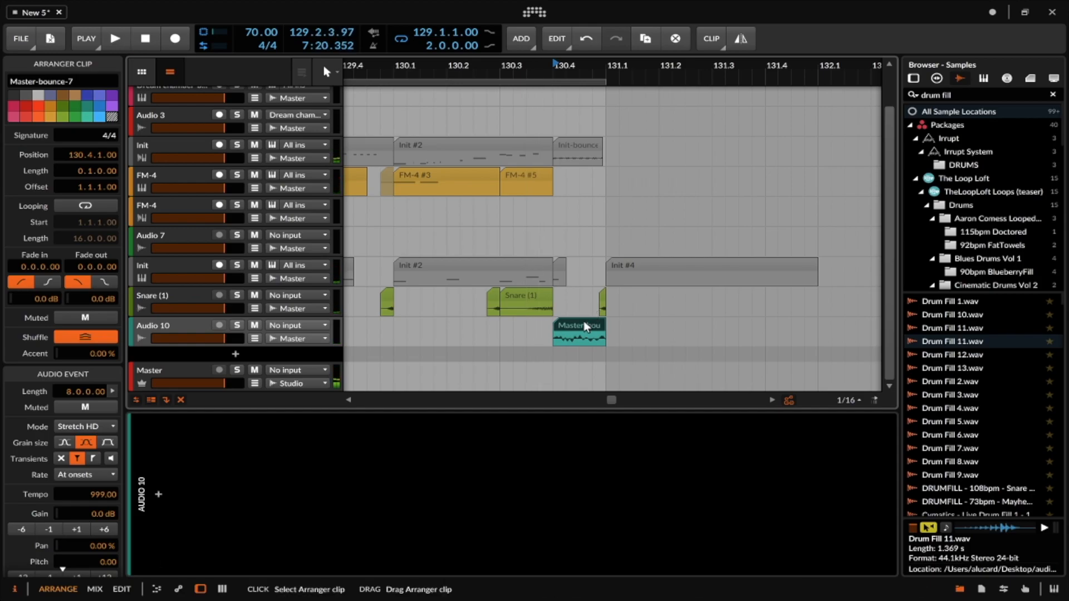
key("space")
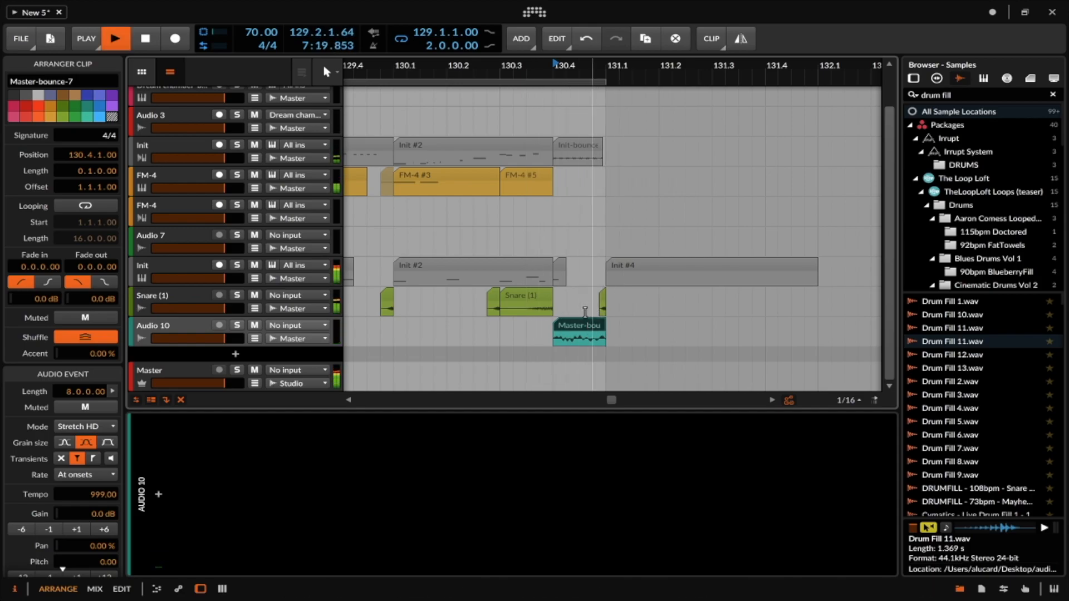
key("space")
- Add a Filter device to the Audio 10 track and raise its resonance
left_click(159, 494)
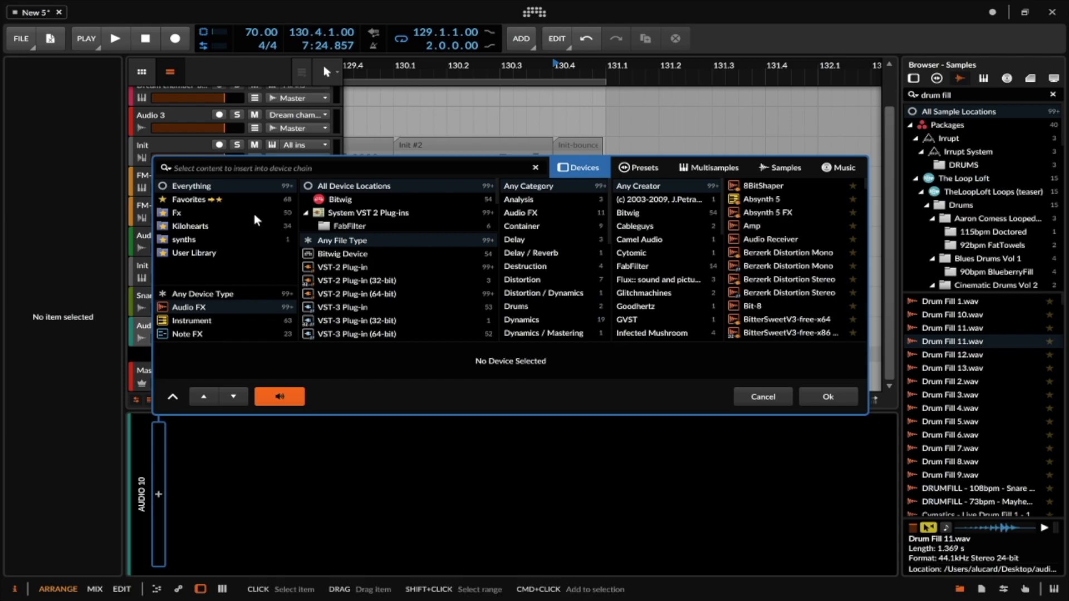
type("f")
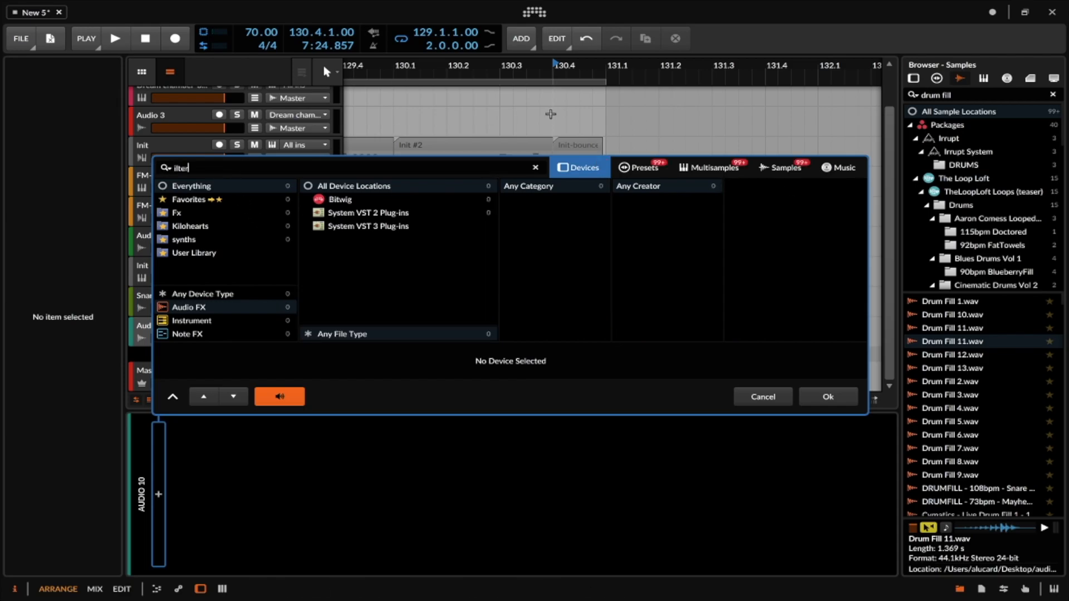
type("ilter")
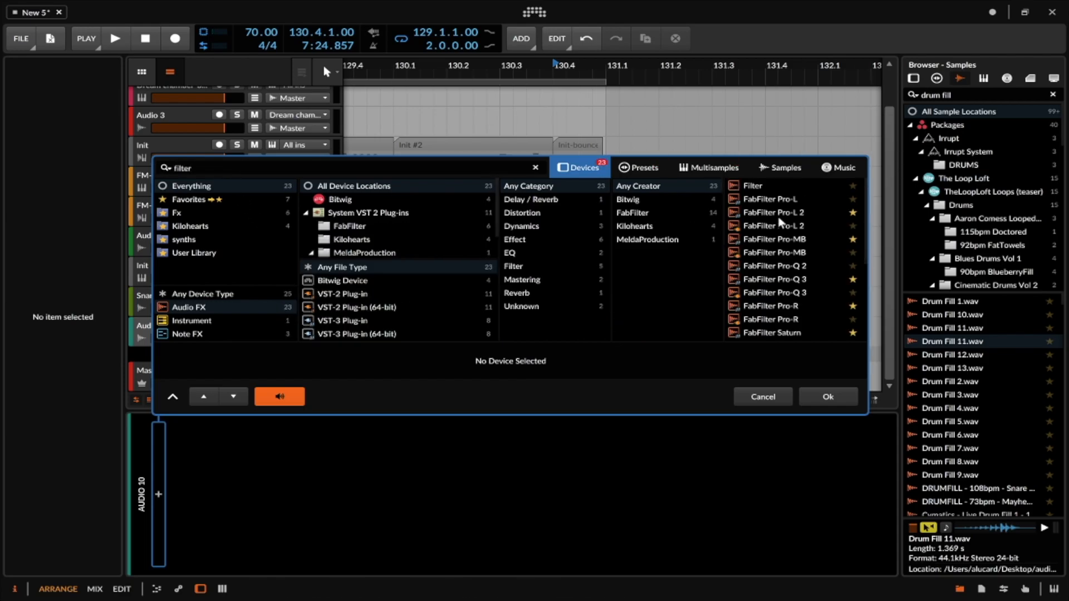
left_click(749, 186)
left_click(841, 396)
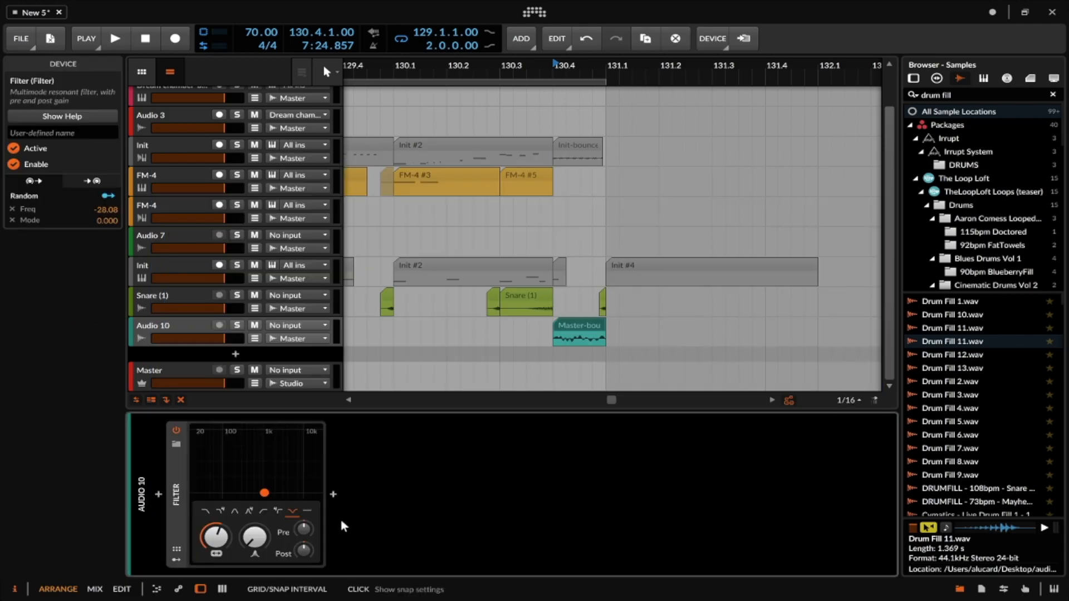
left_click_drag(245, 533, 245, 498)
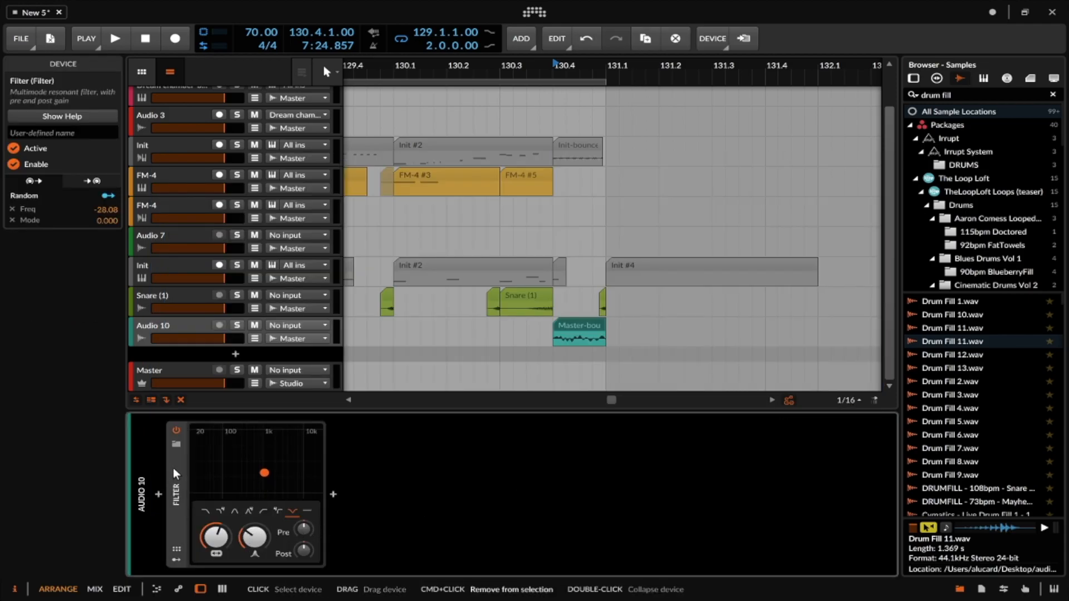
- Duplicate the Filter on Audio 10 and delete the Random modulator from the copy
key("super+d")
left_click(353, 560)
left_click(388, 452)
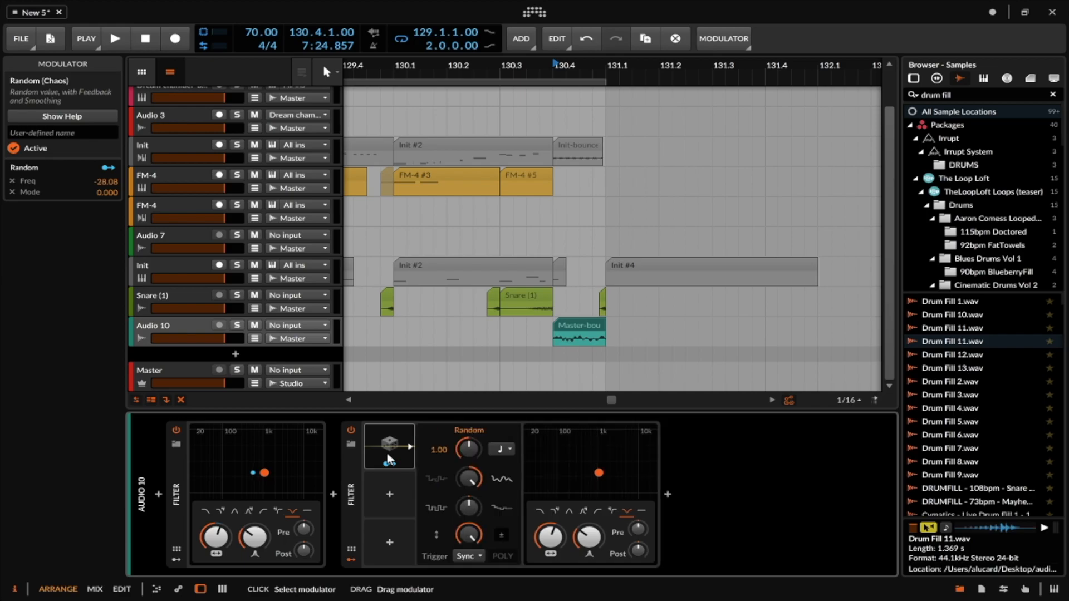
key("Delete")
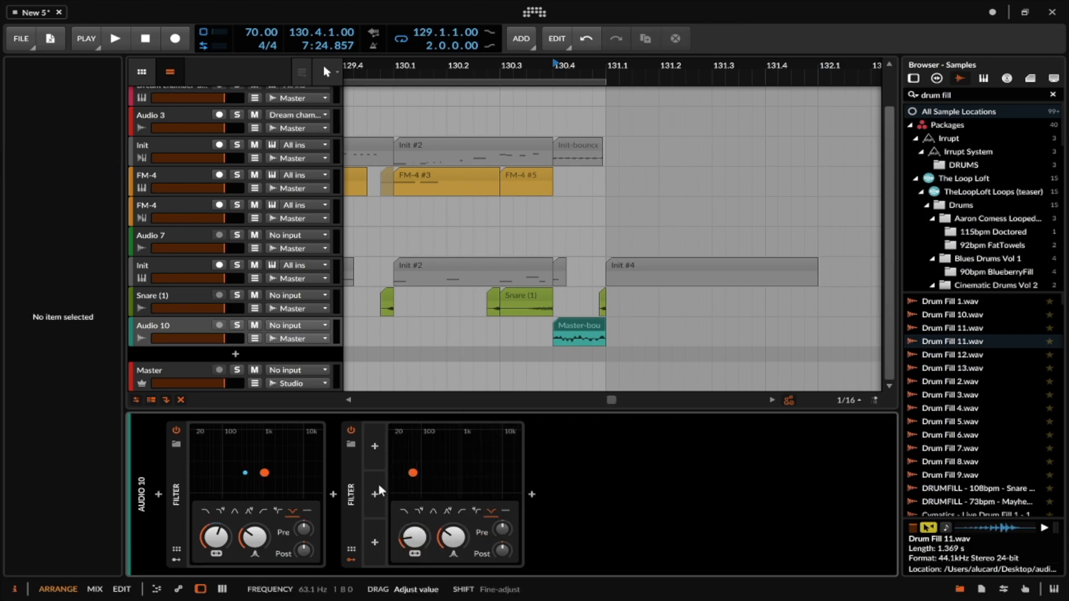
- Switch the second Filter to high-pass mode and raise its cutoff frequency into the high range
left_click(356, 491)
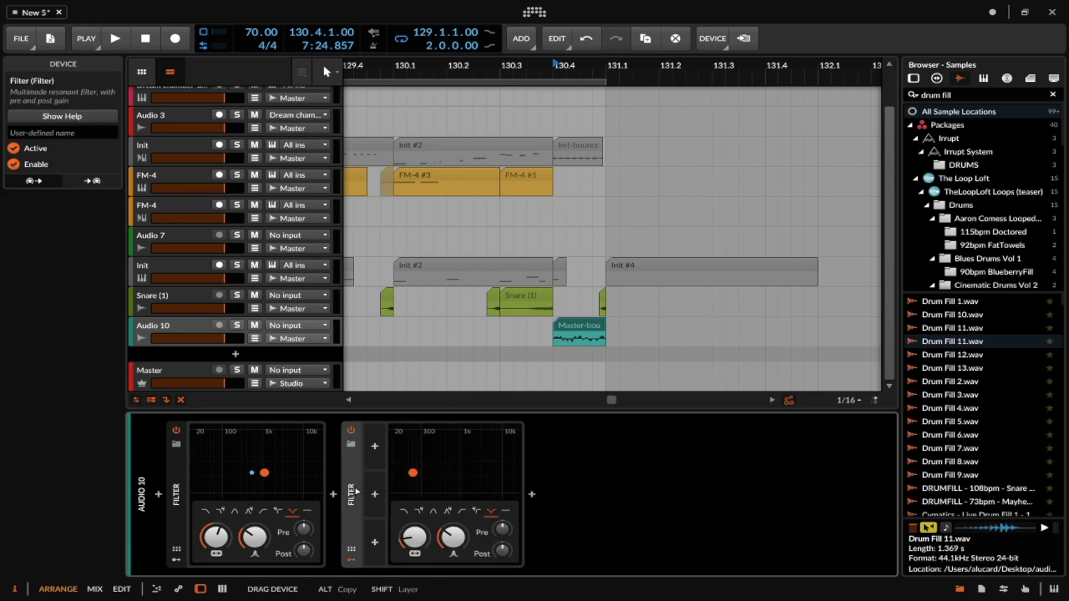
left_click(462, 511)
left_click_drag(415, 535, 418, 472)
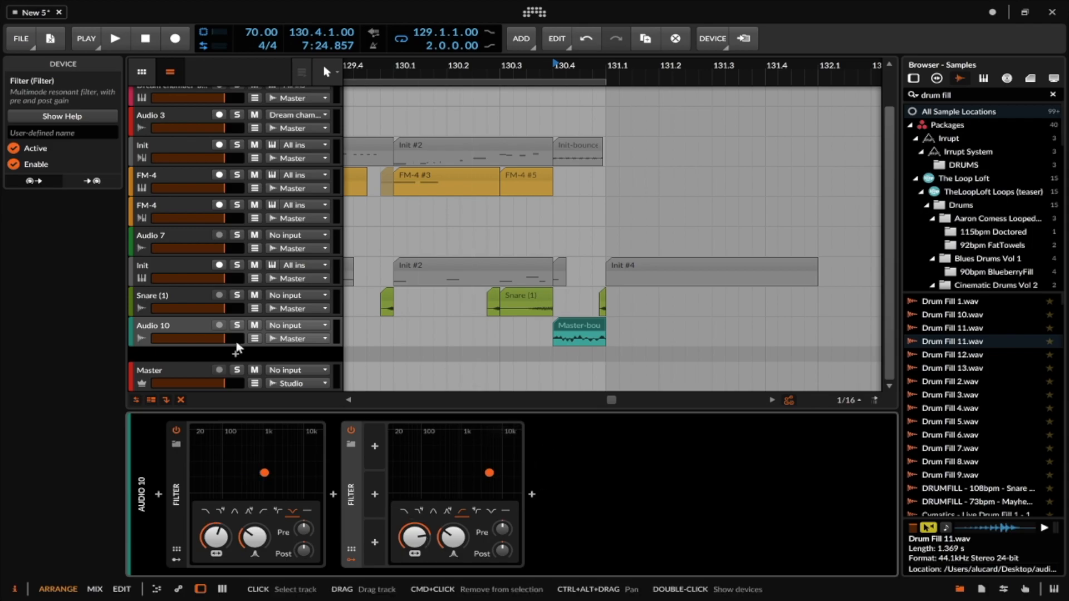
- Automate the second Filter's Freq from a high at 130.4.1 down to a low at 130.4.4 and up to 19.9 kHz at 130.4.4.50, and play it
left_click(255, 338)
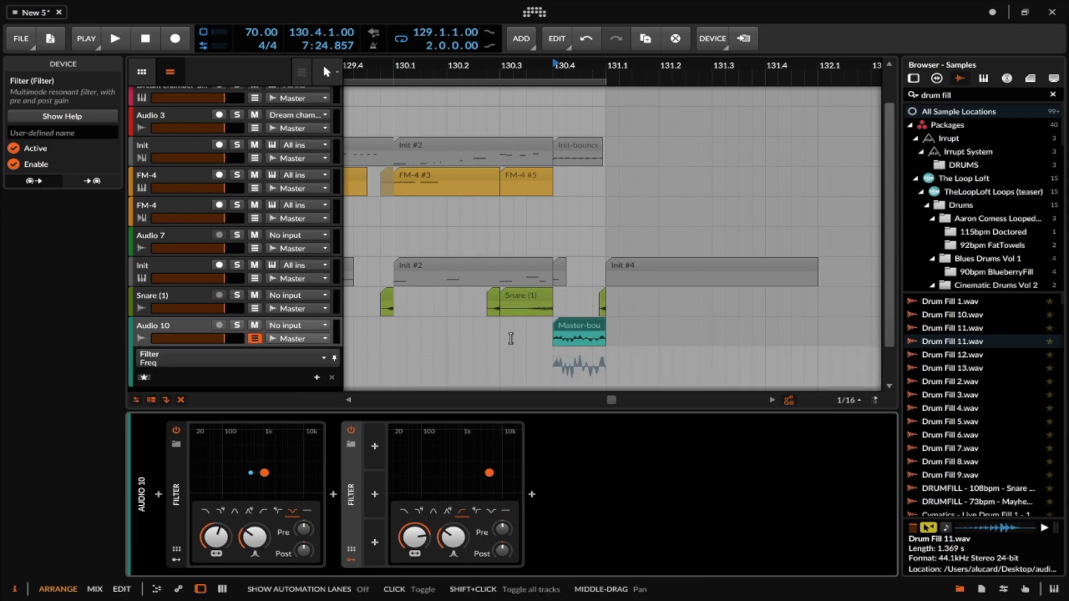
left_click(553, 346)
mouse_move(581, 347)
left_mouse_down()
mouse_move(593, 378)
mouse_move(598, 347)
mouse_move(581, 354)
left_mouse_up()
scroll(604, 368, "up", 5)
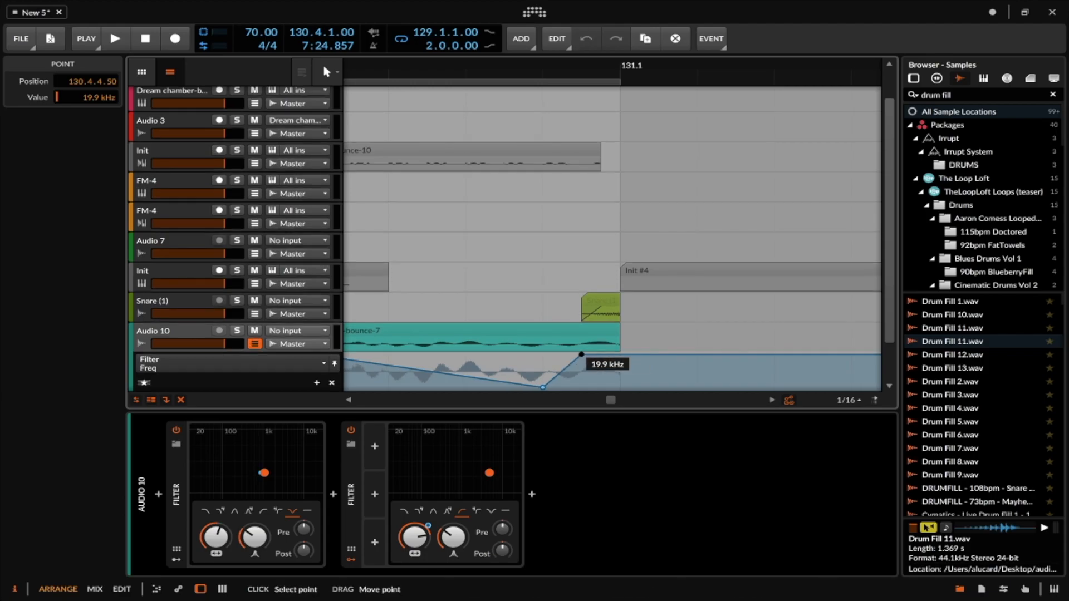
scroll(591, 361, "down", 3)
scroll(556, 334, "down", 1)
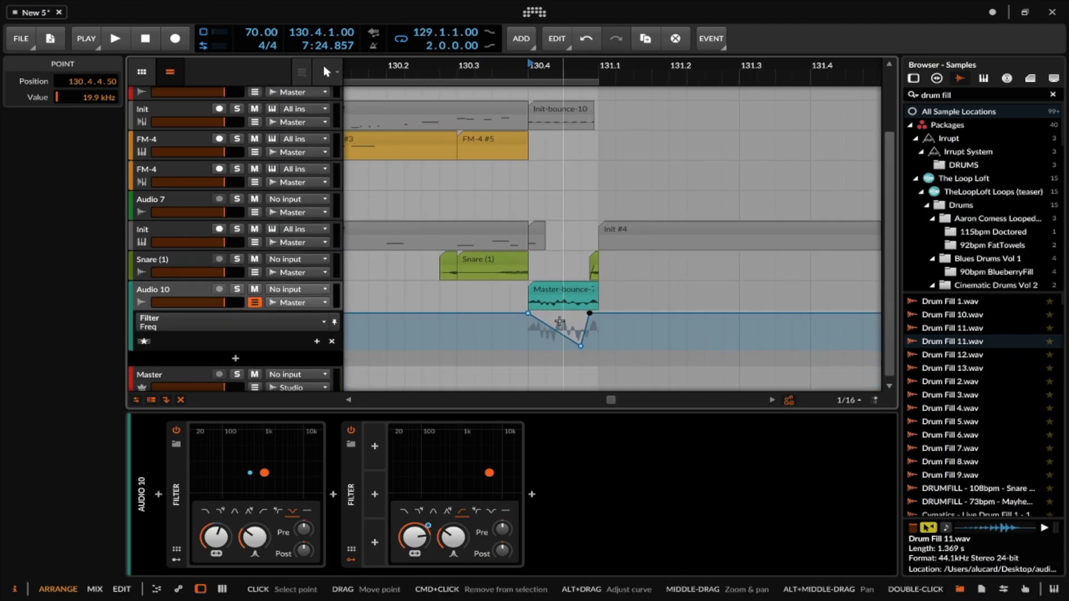
left_click(542, 286)
key("space")
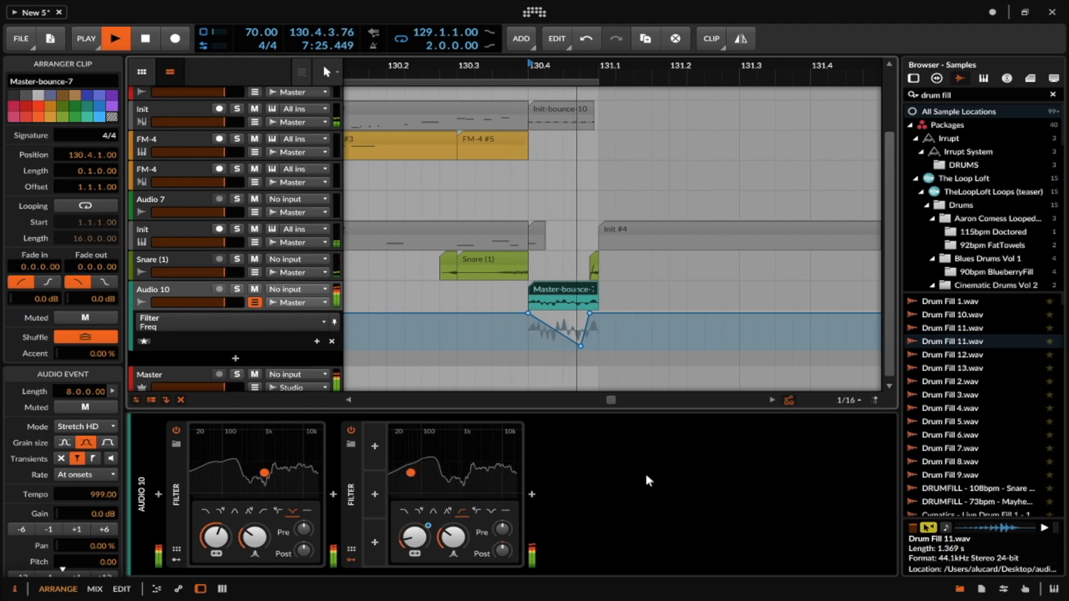
- Stop playback, collapse the automation lane of Audio 10 and add a new audio track below it
scroll(625, 263, "down", 3)
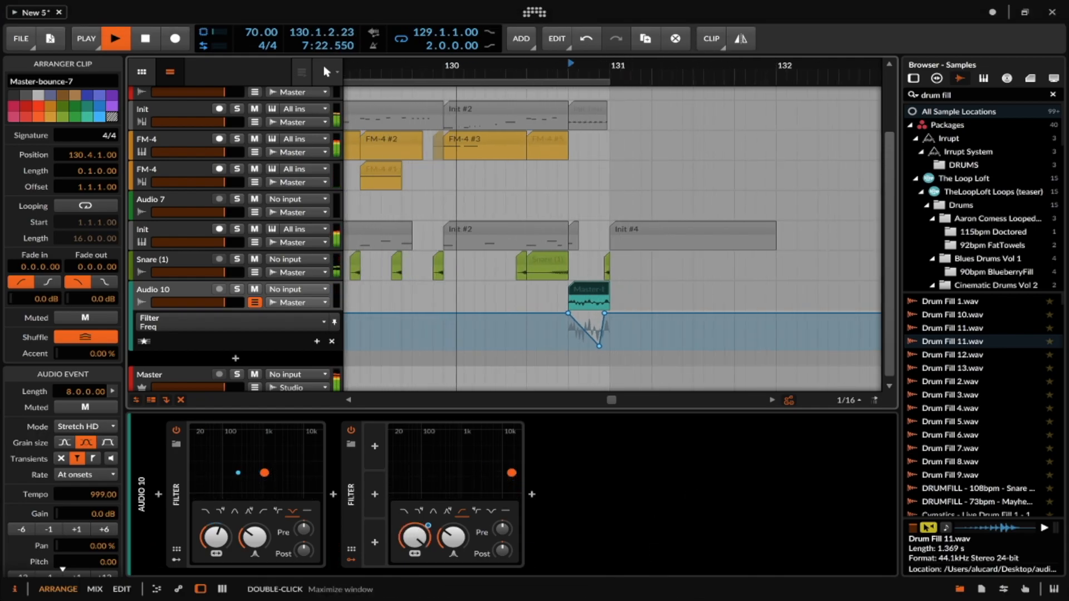
key("space")
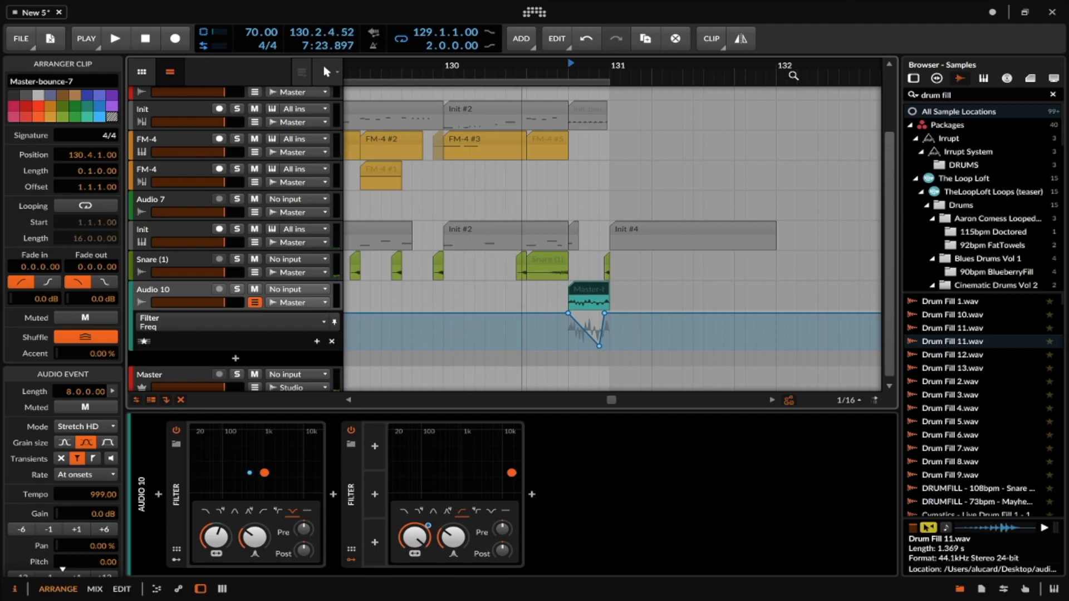
left_click(585, 293)
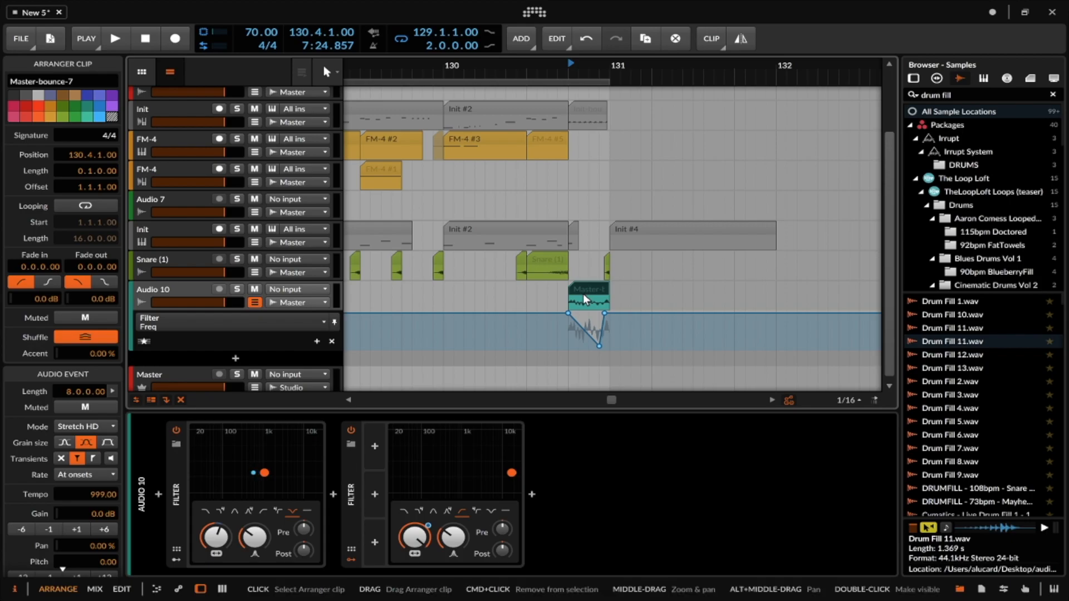
left_click(254, 302)
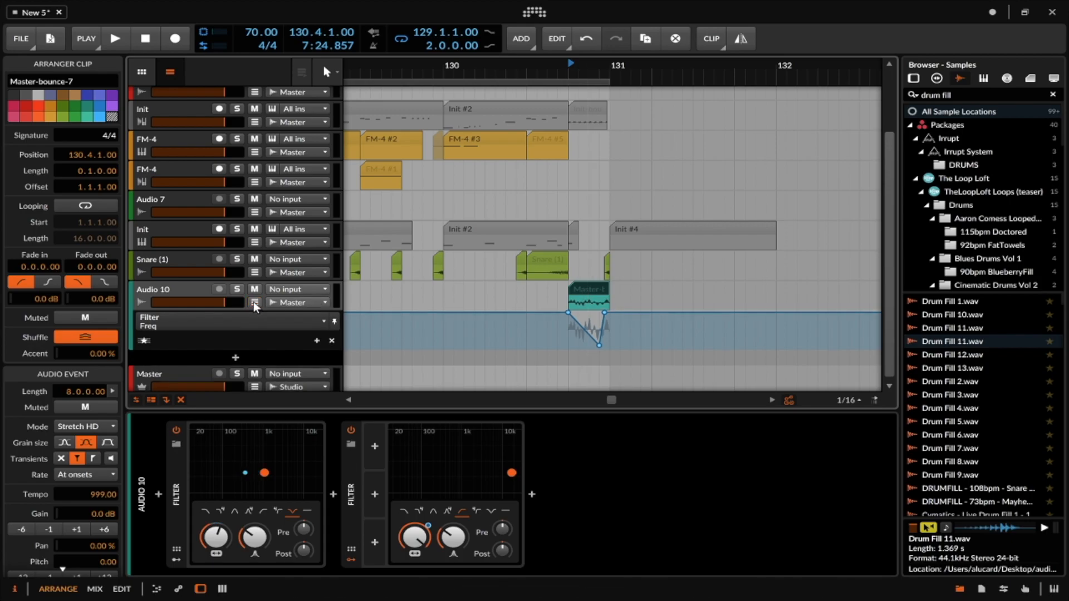
left_click(175, 320)
key("super+t")
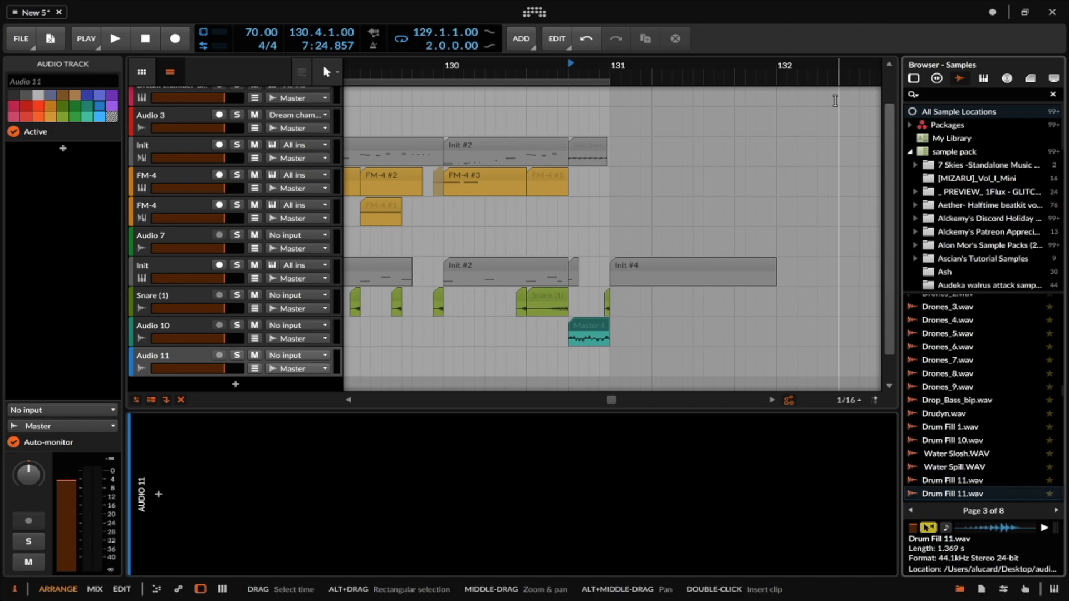
- Find the bass sample PT_Kamehameha_F2.wav in the sample library and place it on the new audio track
left_click(969, 359)
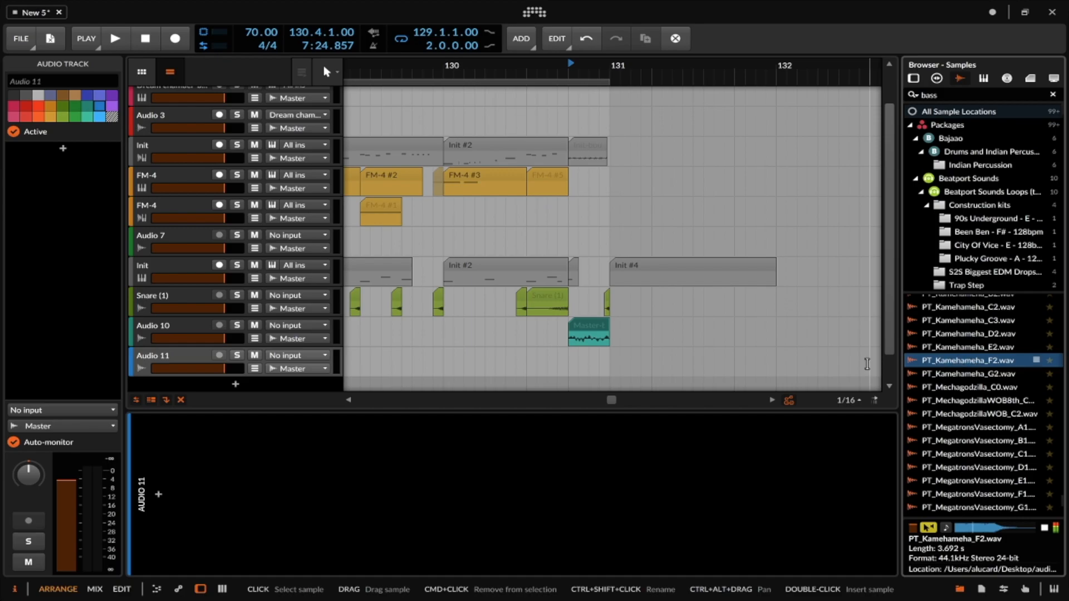
left_click_drag(866, 363, 704, 356)
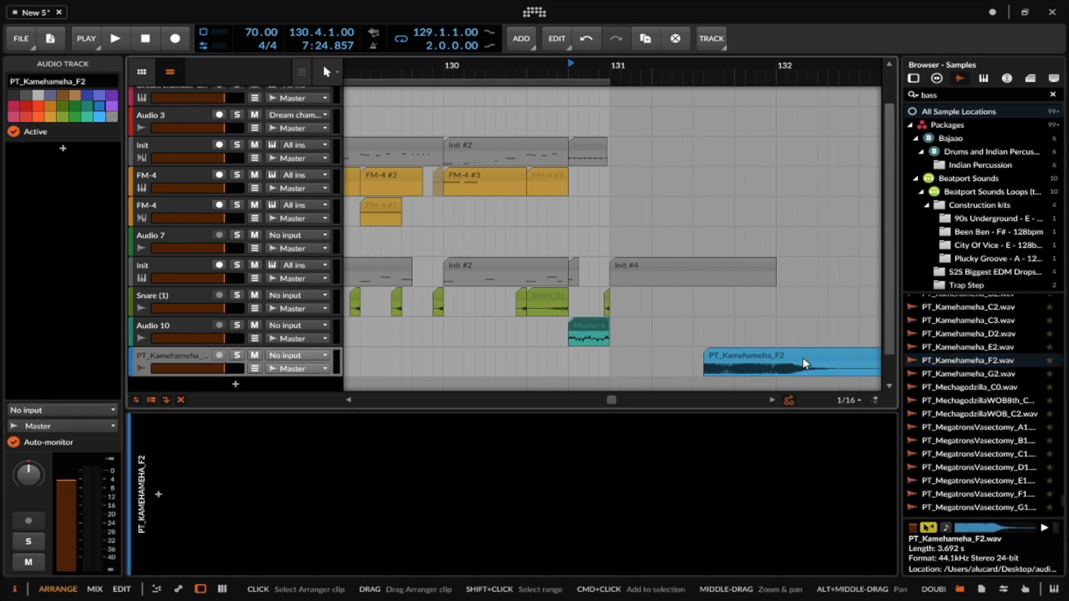
scroll(822, 355, "down", 5)
scroll(821, 355, "right", 5)
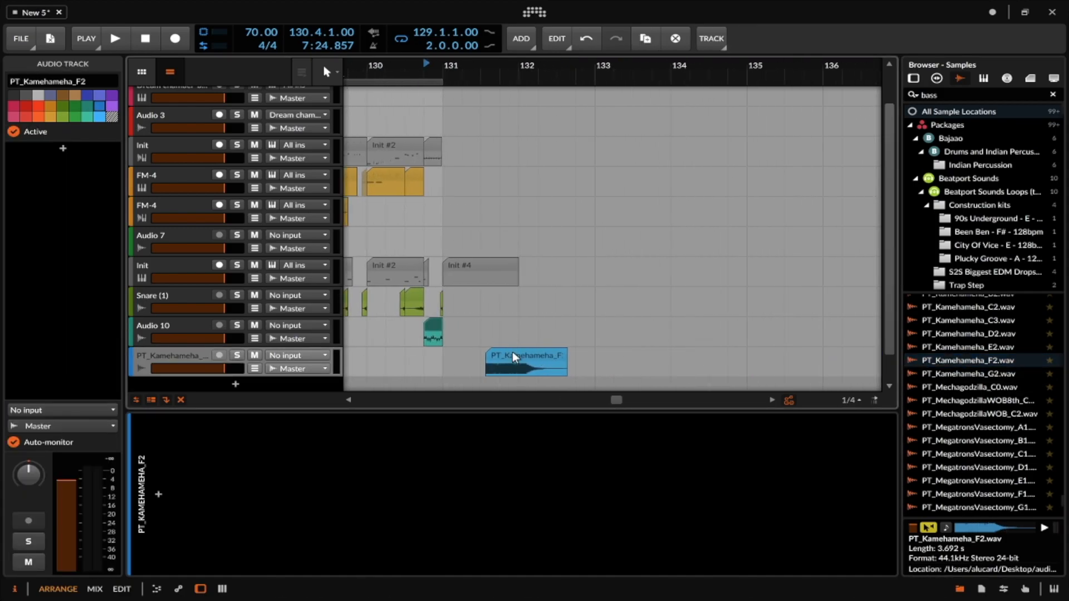
- Move the PT_Kamehameha_F2 clip to 130.4.1.00 and trim it to one beat so it ends at 131.1
left_click(513, 357)
scroll(513, 357, "left", 3)
left_click_drag(562, 357, 497, 357)
left_click_drag(552, 357, 489, 356)
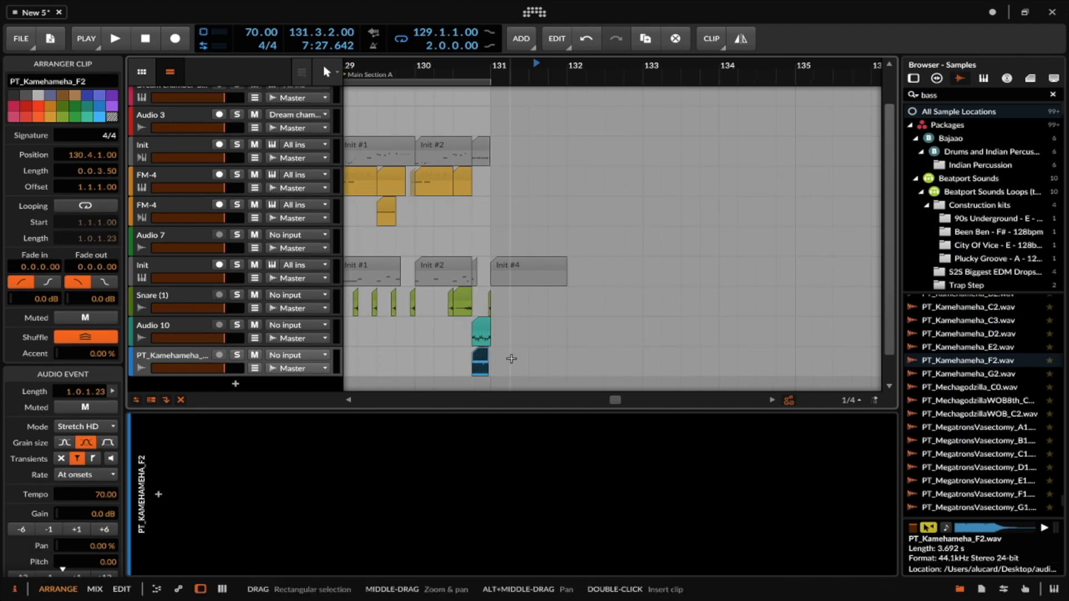
scroll(511, 358, "up", 5)
left_click_drag(378, 355, 393, 353)
scroll(386, 355, "left", 3)
scroll(389, 356, "down", 2)
left_click(477, 361)
scroll(477, 361, "up", 3)
left_click(479, 359)
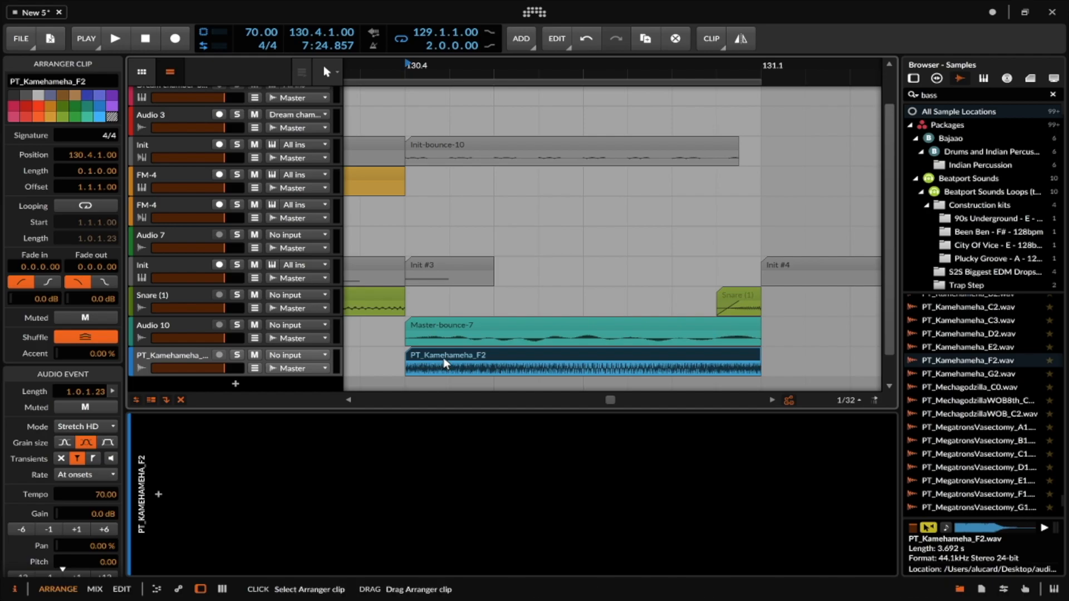
scroll(469, 322, "left", 3)
left_click(149, 490)
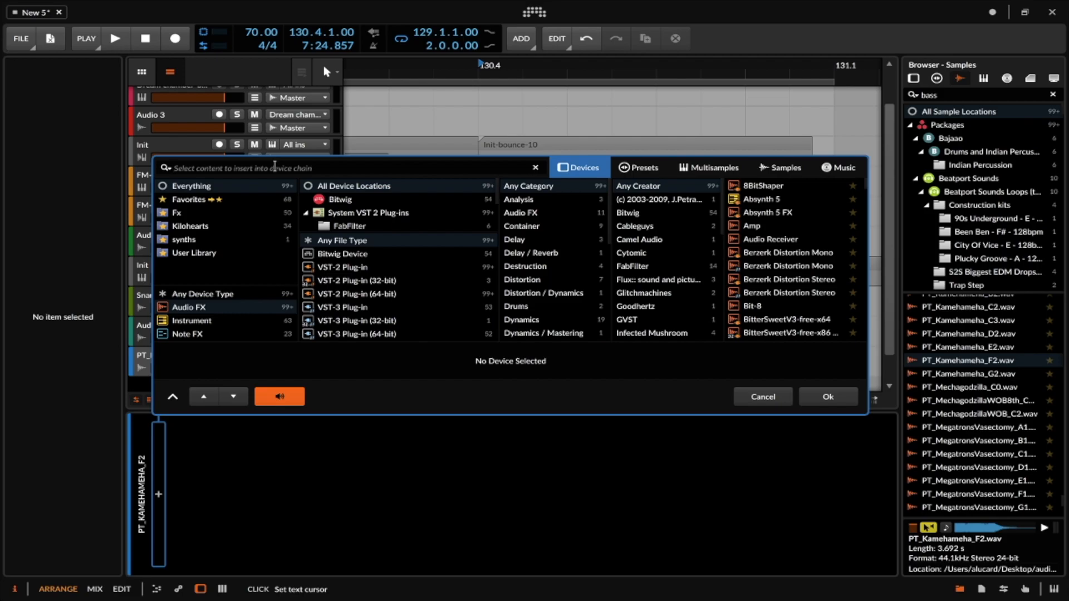
left_click(762, 397)
- Delete the Master-bounce-7 clip from the Audio 10 track
scroll(556, 226, "down", 5)
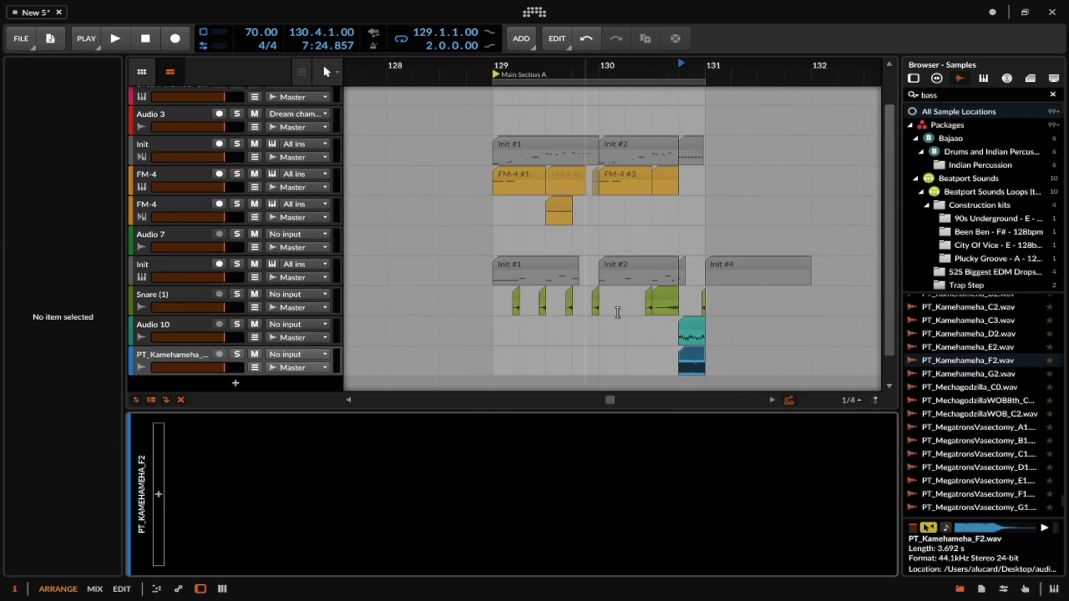
left_click(686, 325)
key("Delete")
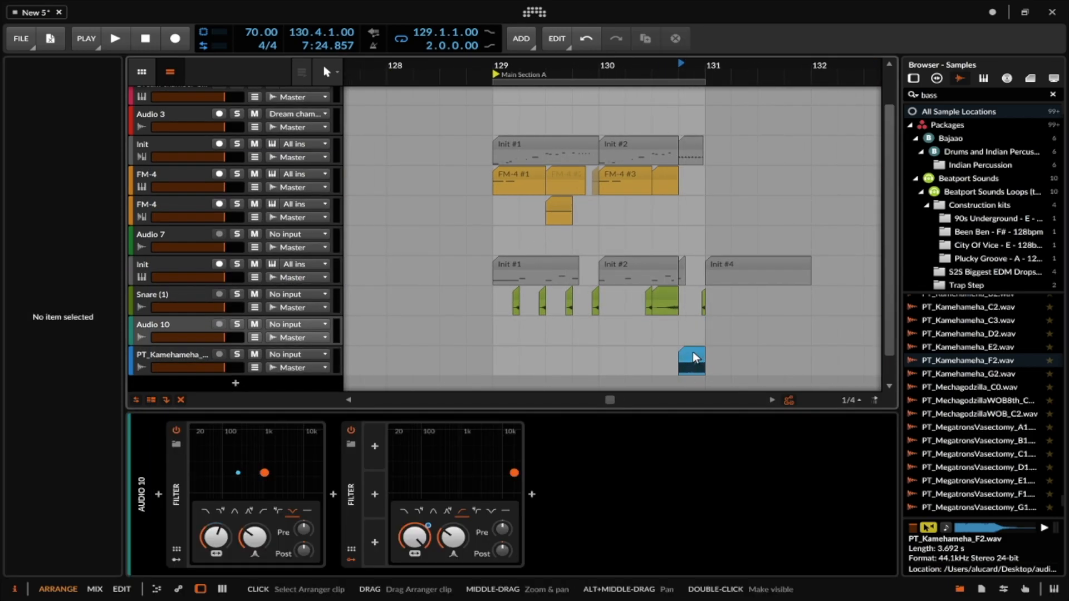
- Transfer both Filter devices with their Freq automation from Audio 10 to the PT_Kamehameha_F2 track
left_click(693, 356)
scroll(694, 359, "up", 4)
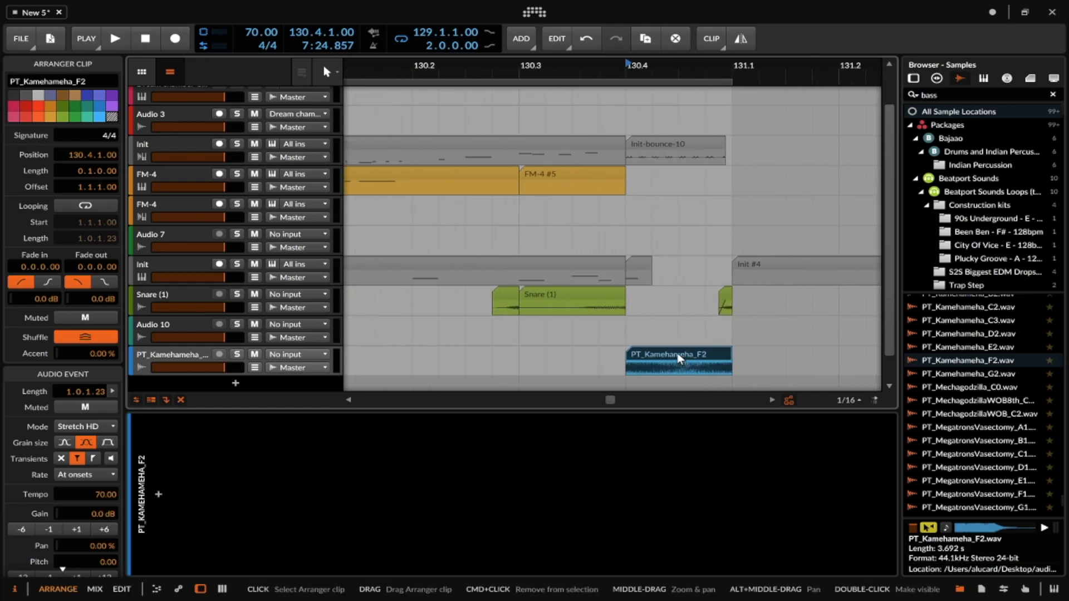
left_click(148, 371)
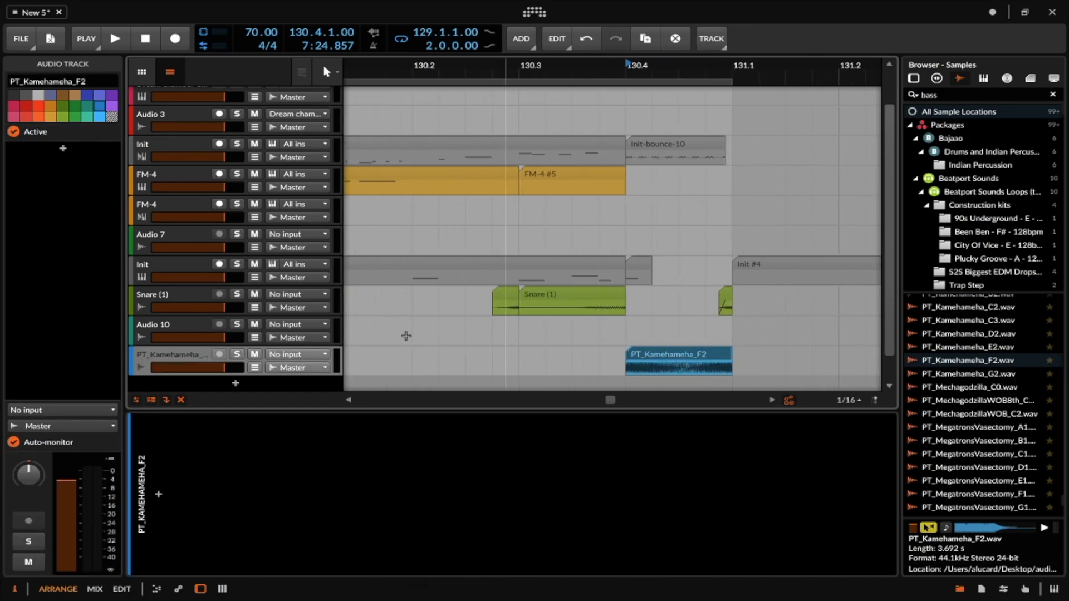
left_click(169, 324)
left_click(174, 463)
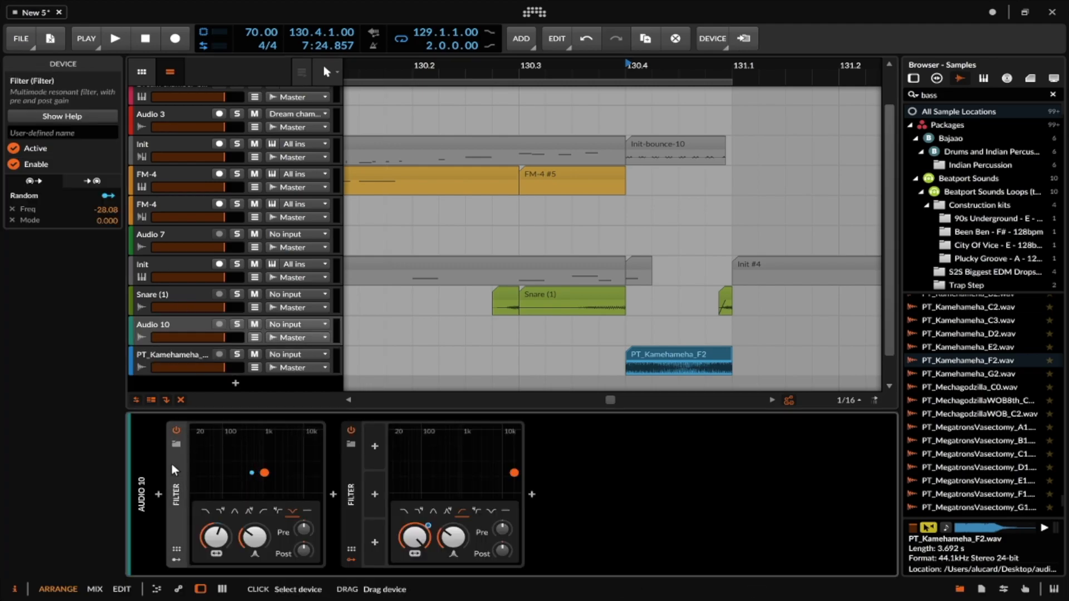
key("super+a")
left_click_drag(183, 467, 635, 359)
- Switch the second Filter to low-pass mode and add Freq automation points at 130.4.2 and 130.4.3, a dip followed by a rise
left_click(404, 511)
left_click(255, 369)
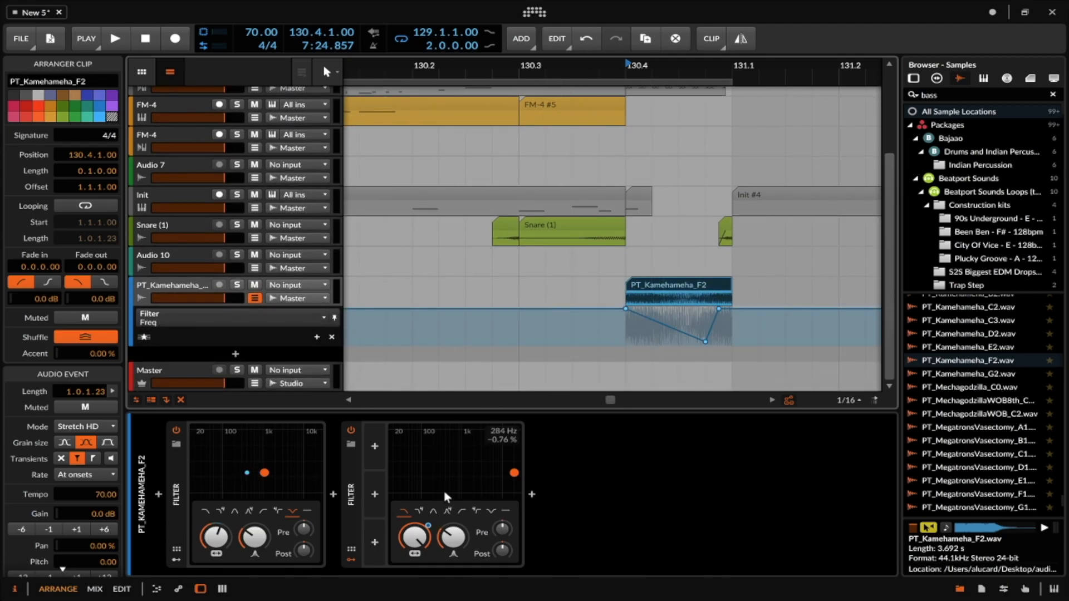
mouse_move(663, 325)
left_mouse_down()
mouse_move(679, 317)
mouse_move(652, 311)
mouse_move(678, 324)
mouse_move(680, 314)
left_mouse_up()
left_click(662, 285)
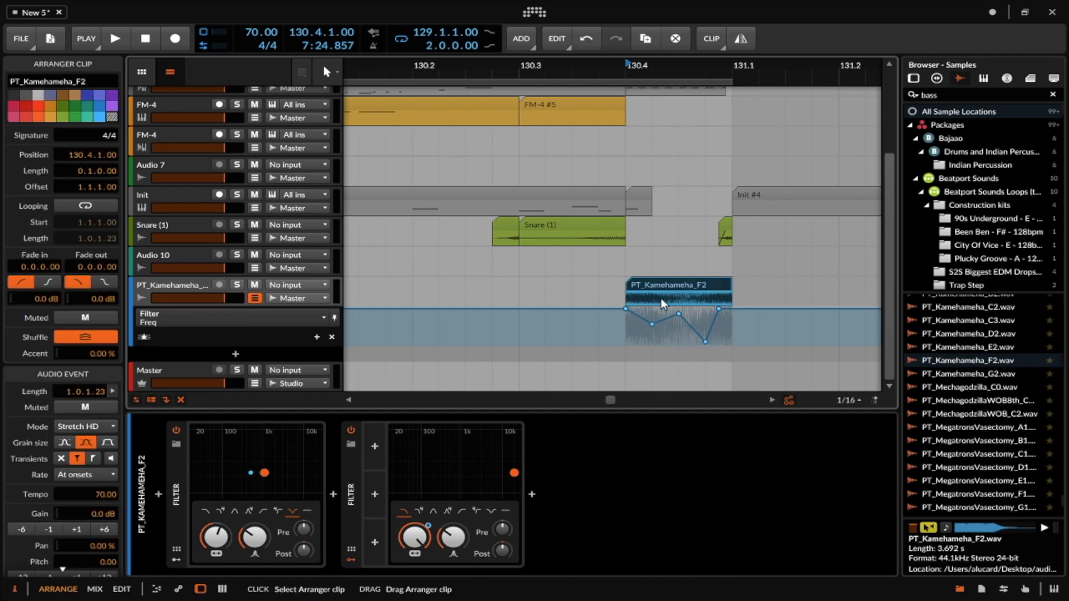
- Play the fill, move the last Freq point to 131.1.1.00 and raise the point at 130.4.4.00 to 115 Hz
key("space")
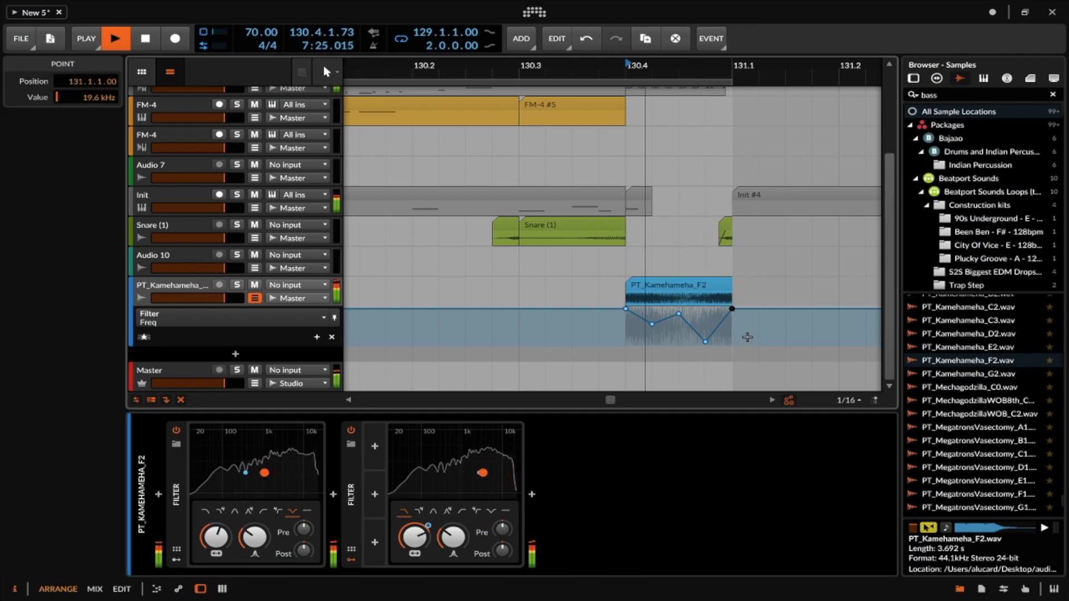
key("space")
left_click_drag(705, 341, 705, 335)
key("space")
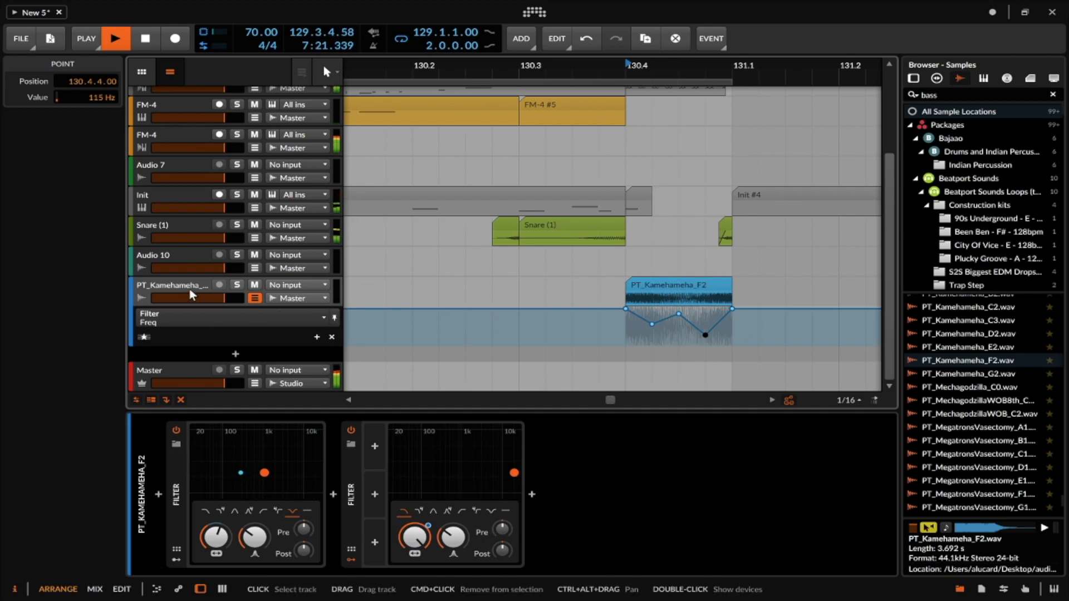
key("space")
- Lower the PT_Kamehameha_F2 clip's gain to -12.0 dB and play the beat
left_click(642, 288)
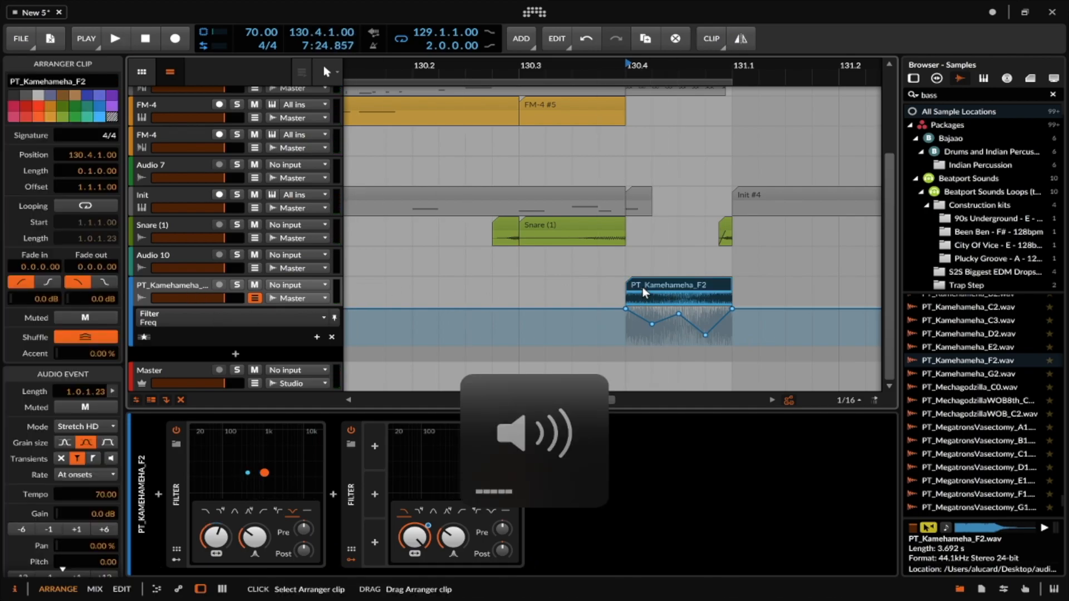
scroll(42, 505, "down", 1)
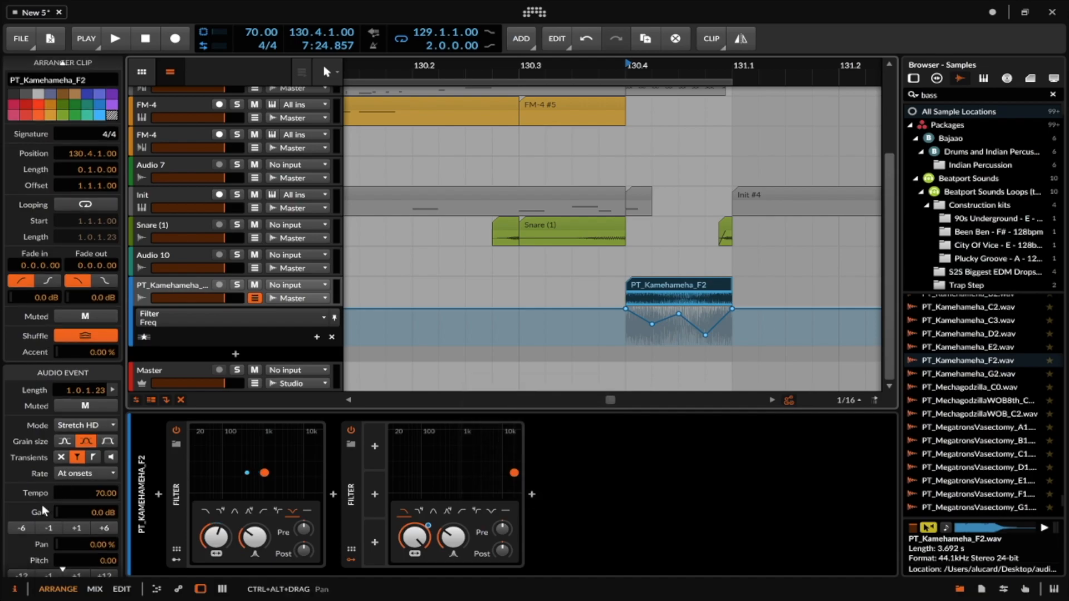
left_click(22, 528)
key("space")
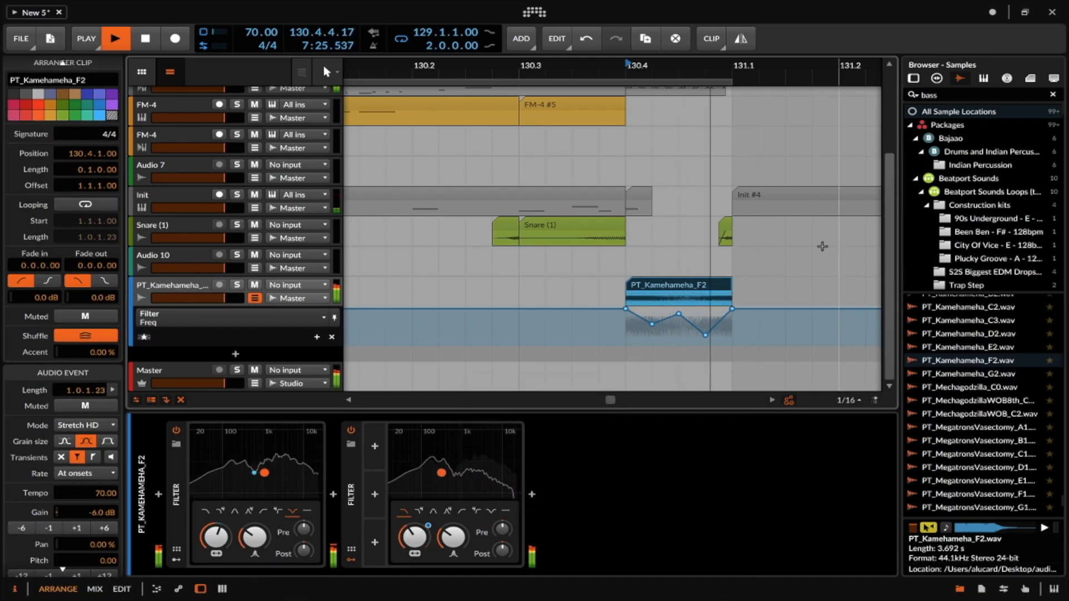
left_click(25, 528)
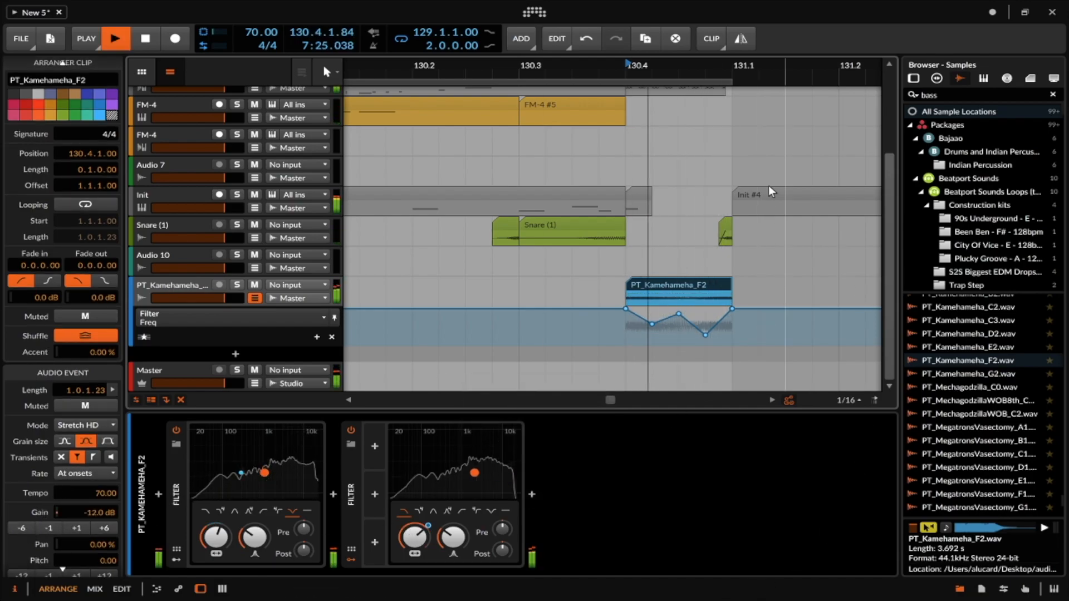
double_click(183, 288)
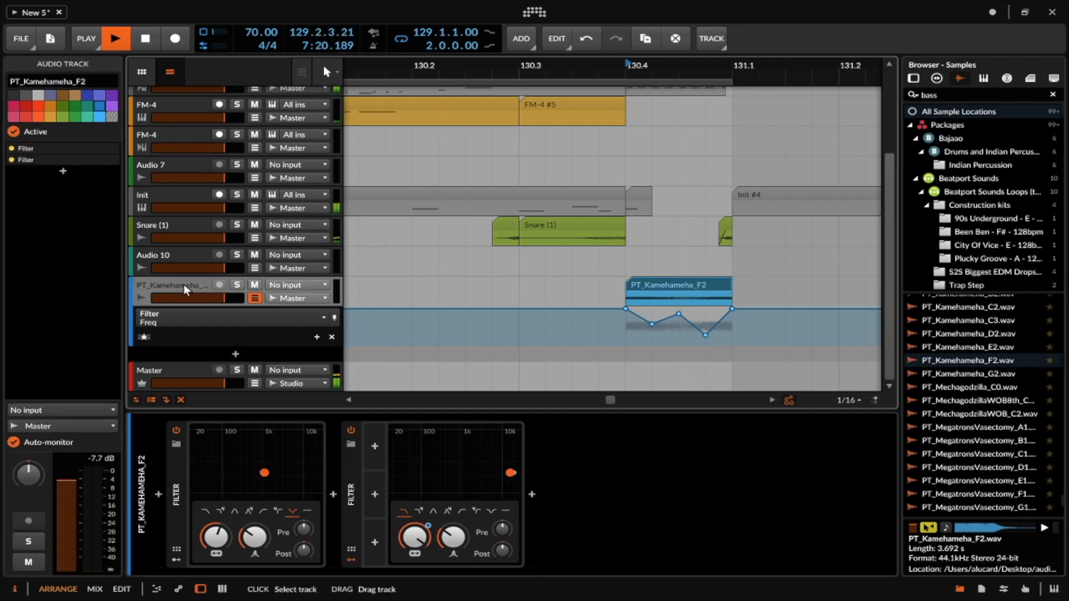
key("space")
- Draw a pitch envelope in the PT_Kamehameha_F2 clip from above +12 to 0, below -12, near +10, -11.53 and back to 0, and play it
double_click(674, 285)
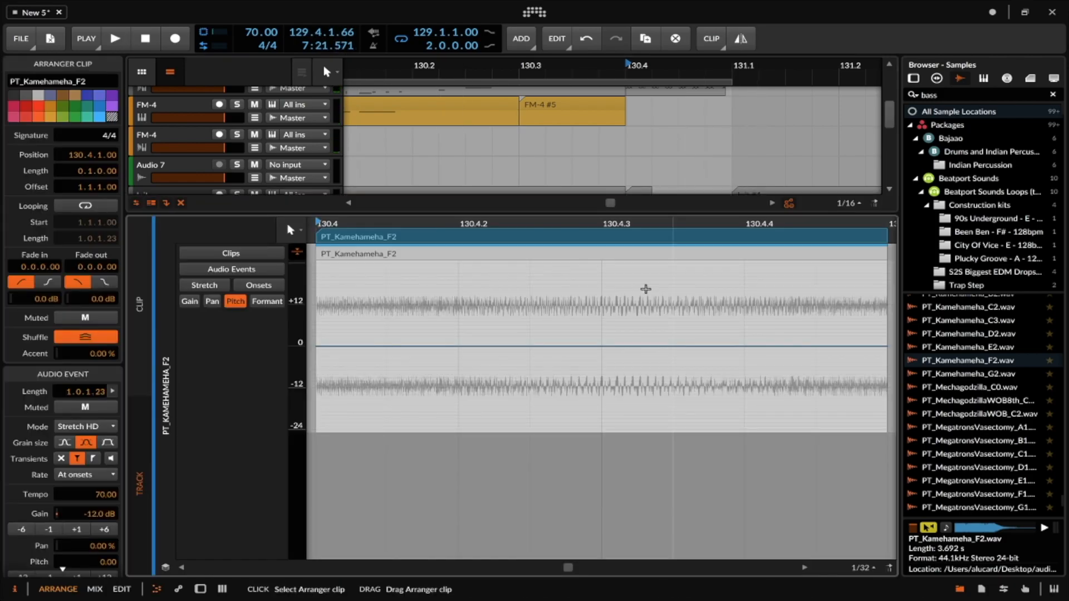
left_click(316, 318)
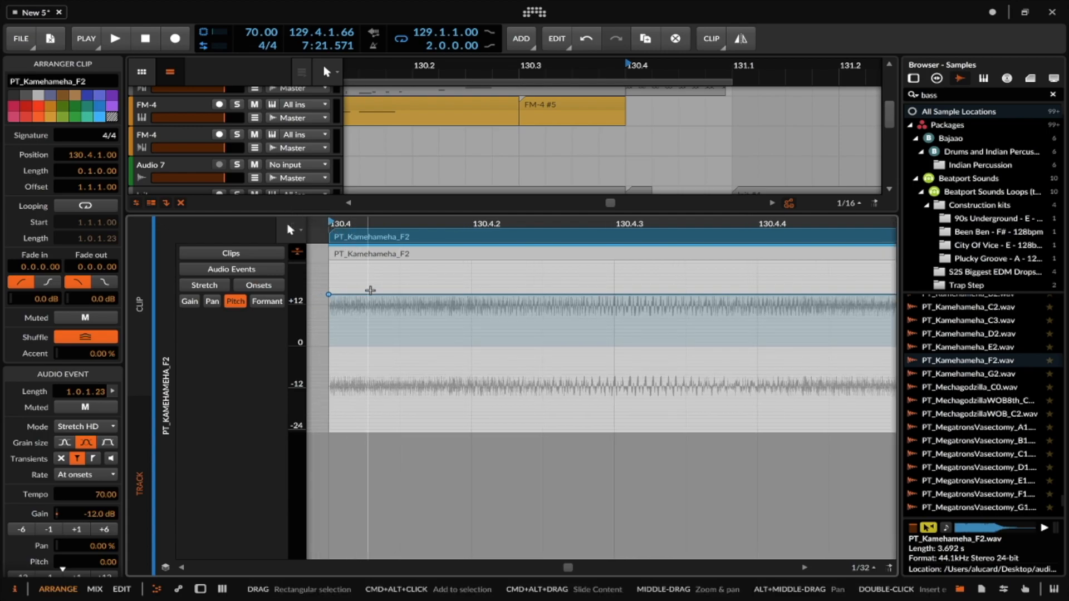
left_click(471, 346)
left_click(542, 389)
left_click(637, 310)
left_click(714, 386)
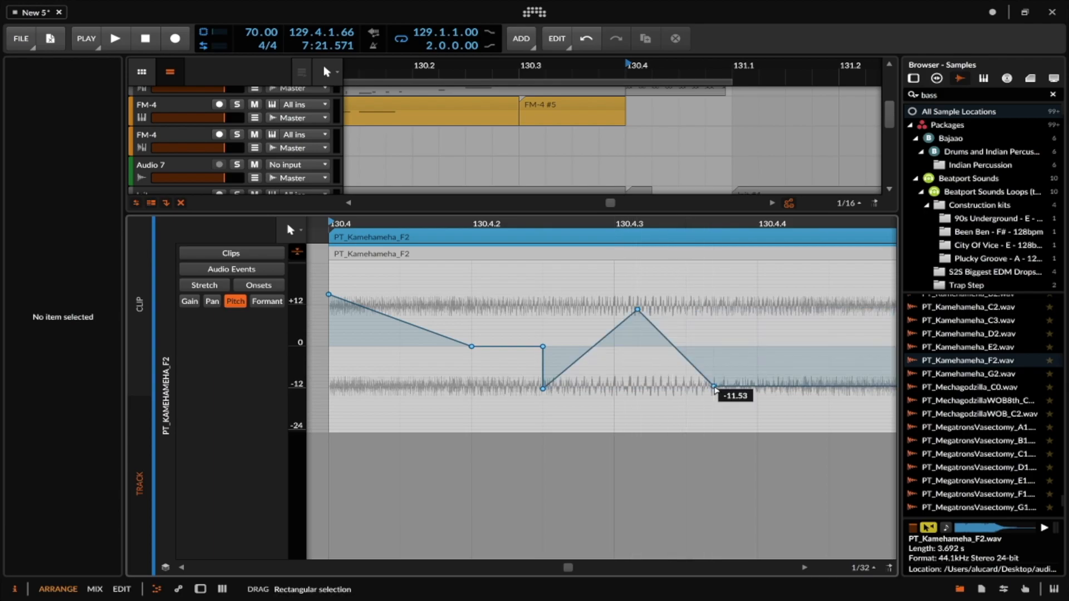
left_click(829, 347)
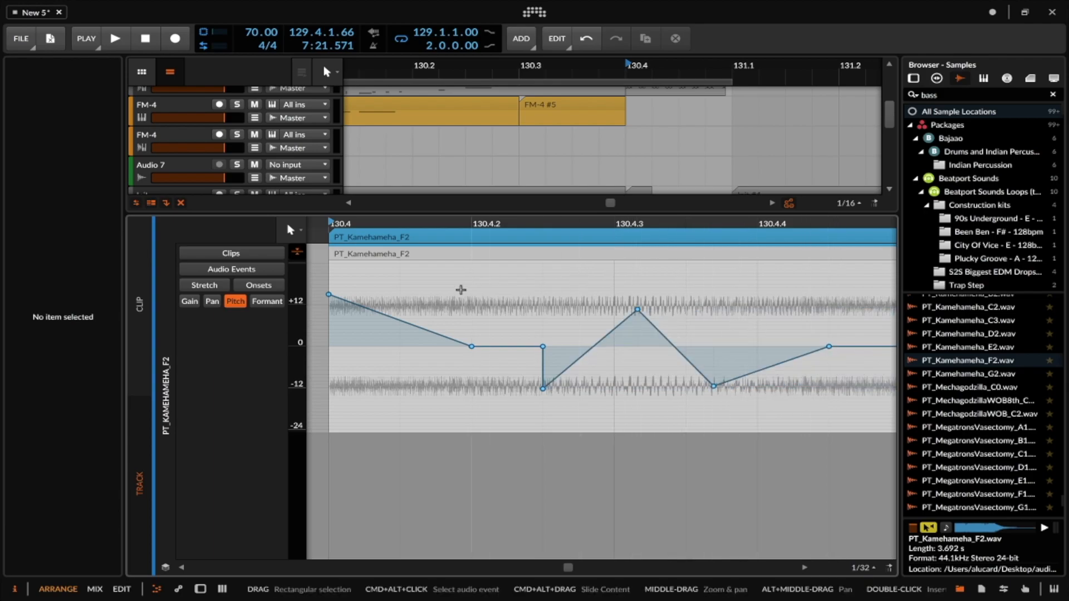
key("space")
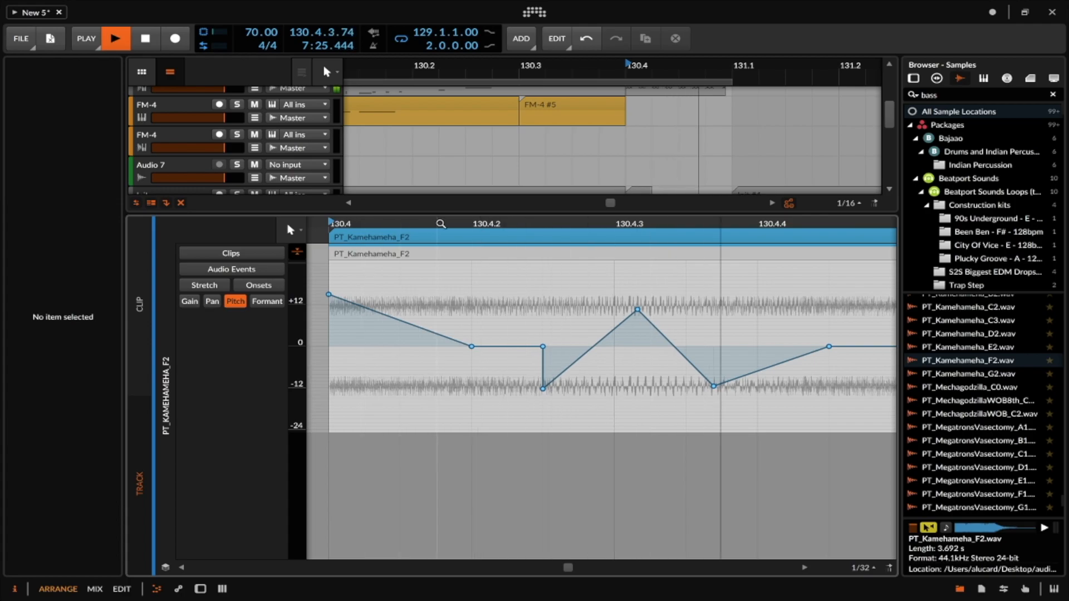
- Return from the clip editor to the PT_Kamehameha_F2 track's device chain, listen to the pitched fill and stop playback
scroll(642, 149, "down", 5)
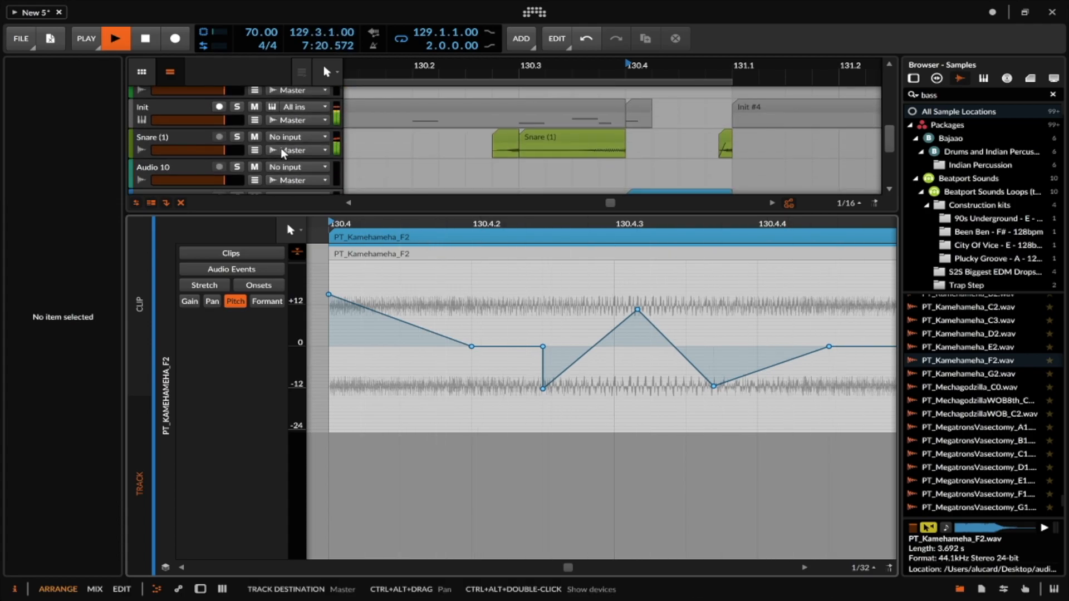
left_click(643, 150)
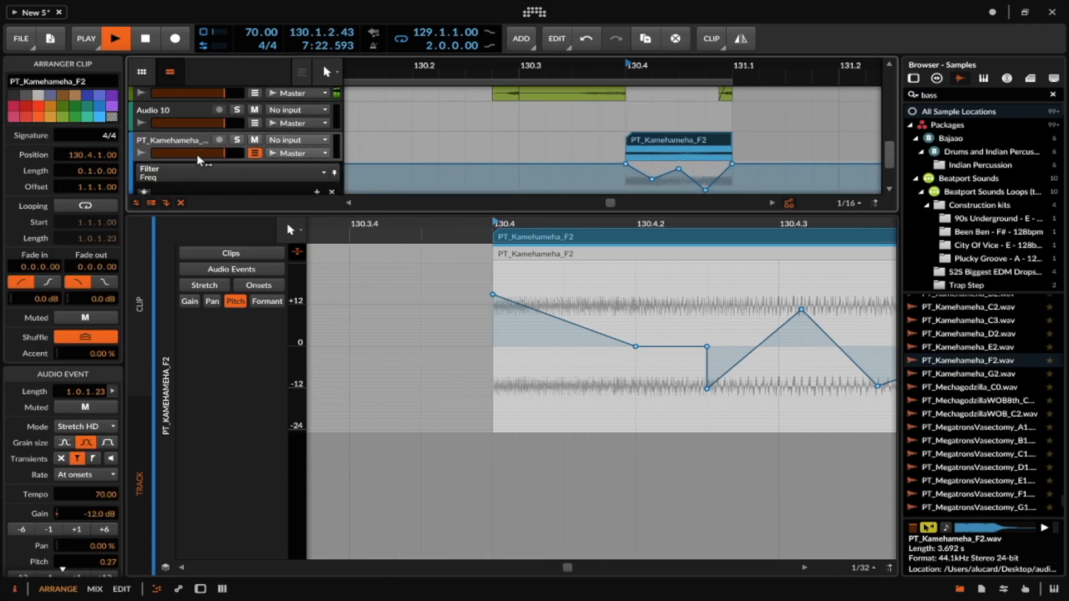
key("d")
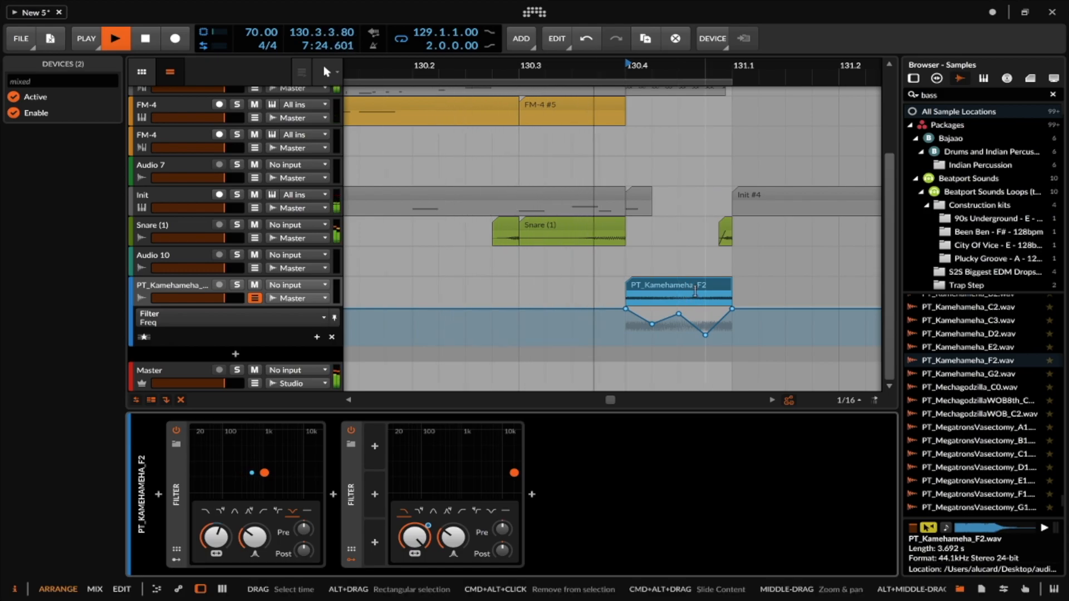
key("space")
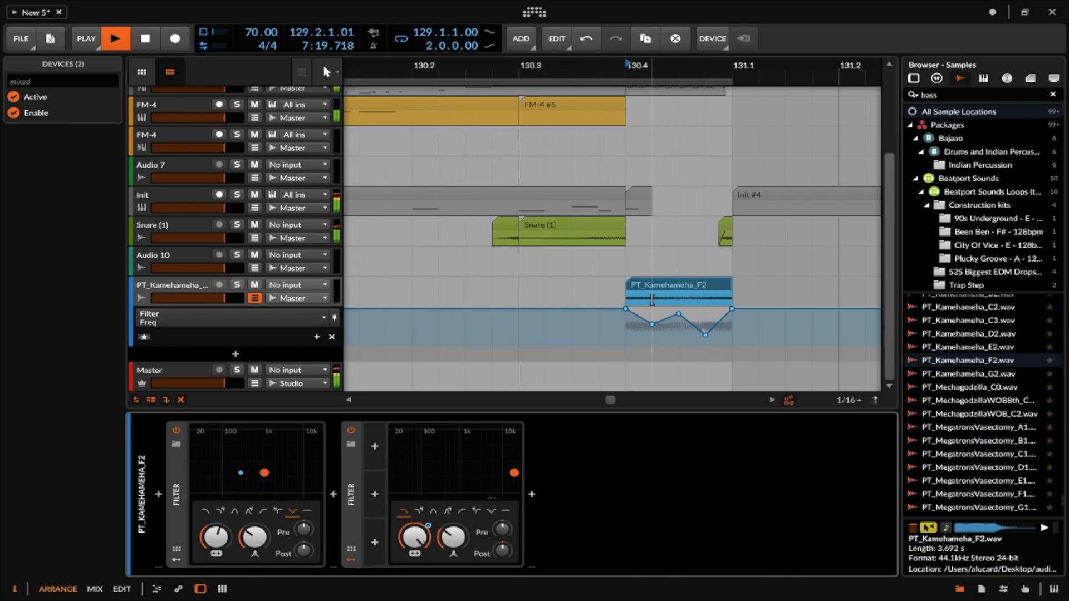
left_click(164, 285)
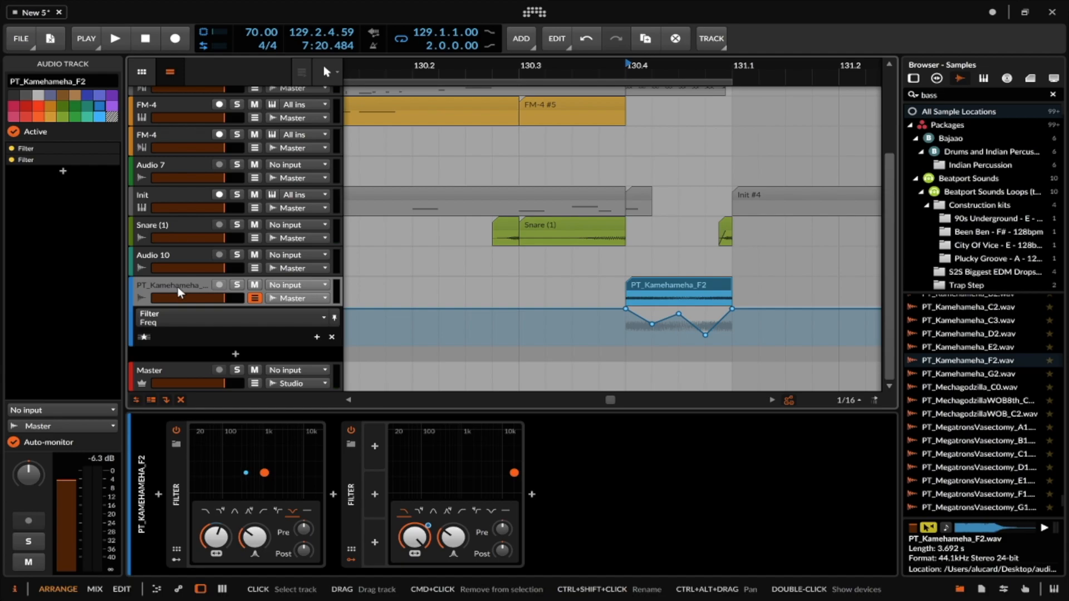
- Duplicate the PT_Kamehameha_F2 track with its clip and slightly lower the duplicated clip's pitch
key("ctrl+d")
left_click(669, 354)
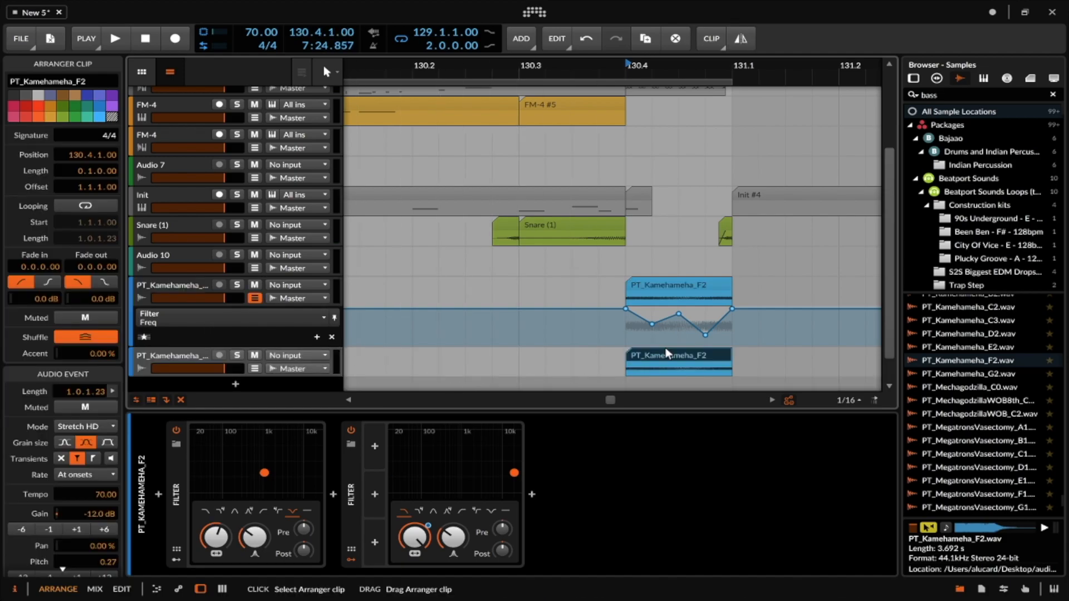
scroll(75, 555, "down", 1)
left_click_drag(110, 552, 110, 573)
- Cut both Filter devices from the duplicated and the original PT_Kamehameha_F2 tracks and hide the original's automation lane
left_click(176, 355)
left_click(179, 455)
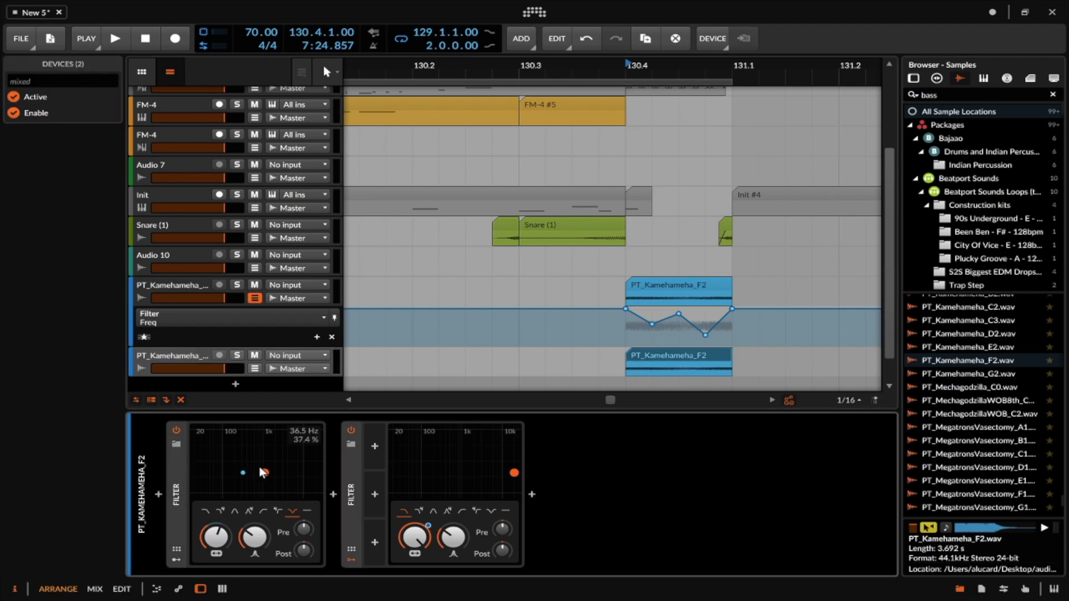
key("Delete")
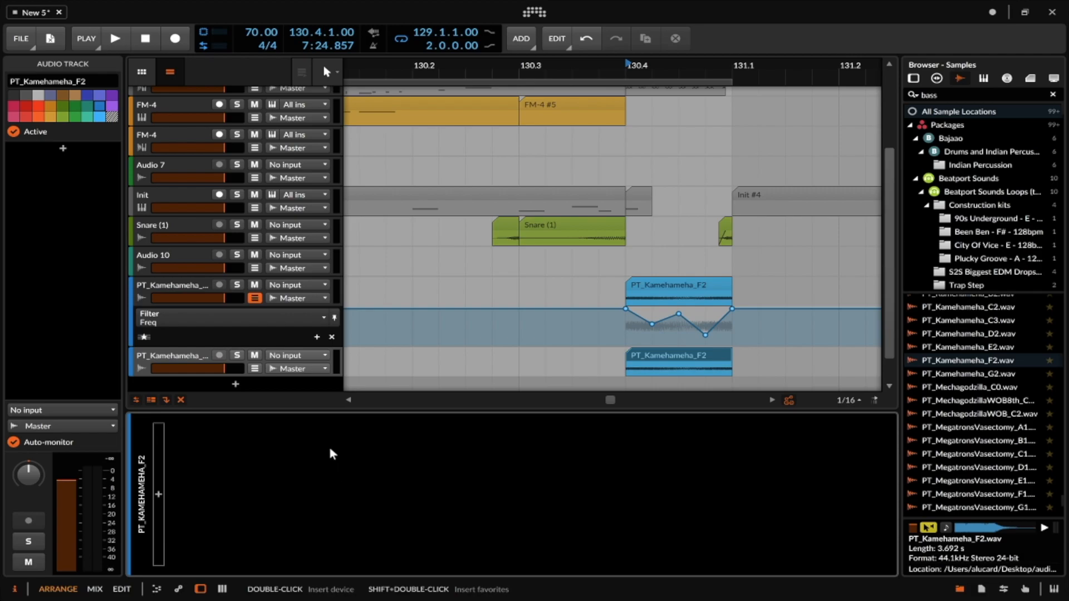
left_click(180, 296)
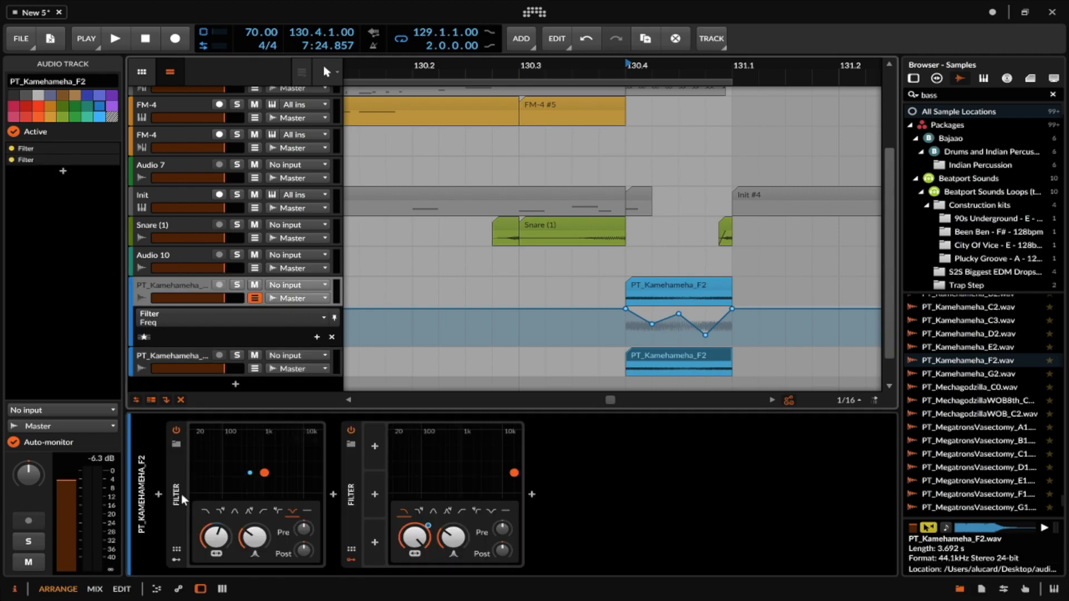
left_click(182, 494)
key("Delete")
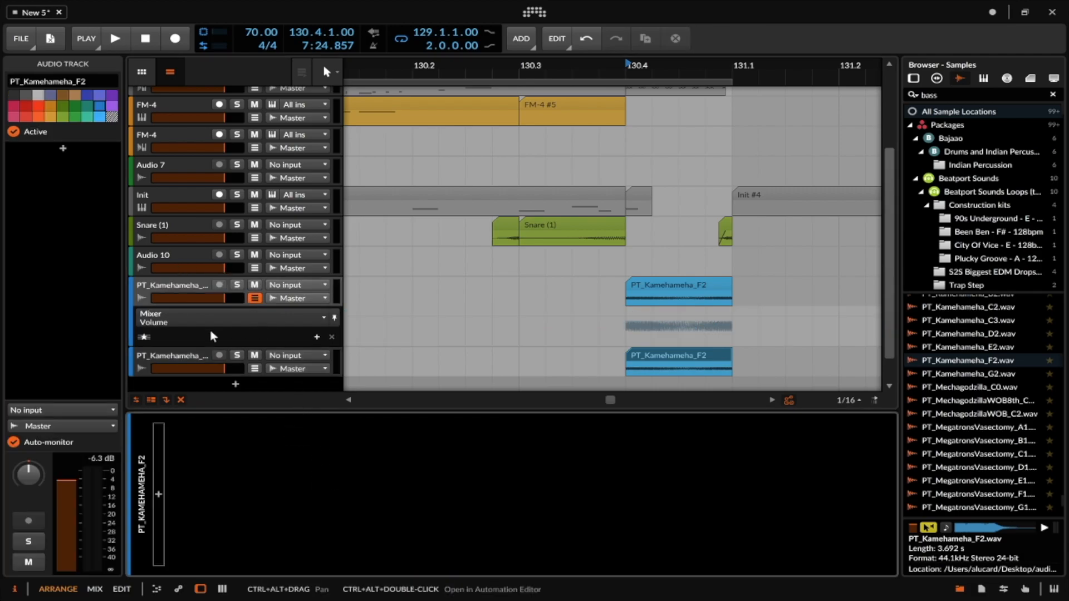
left_click(183, 350)
left_click(258, 298)
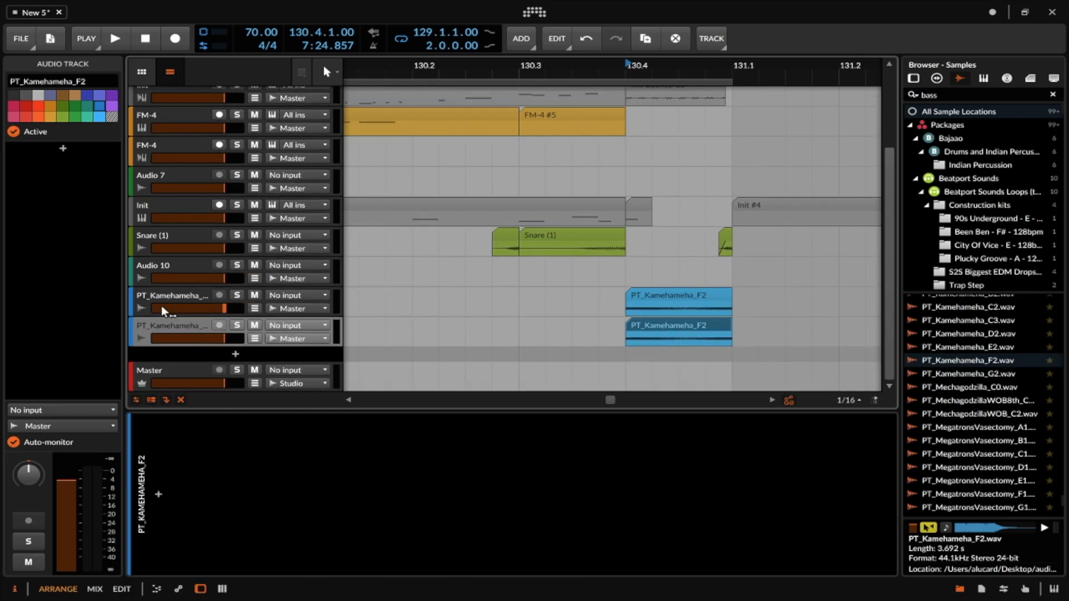
- Group the two PT_Kamehameha_F2 tracks and paste the two Filter devices onto the group track
left_click(162, 295, "super")
key("super+g")
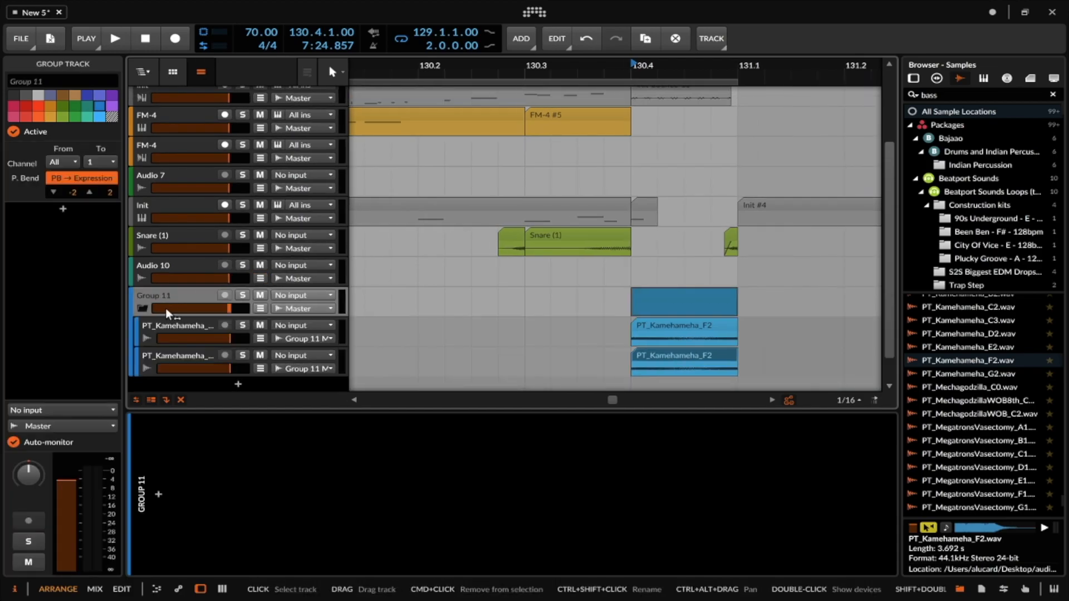
left_click(194, 477)
key("super+v")
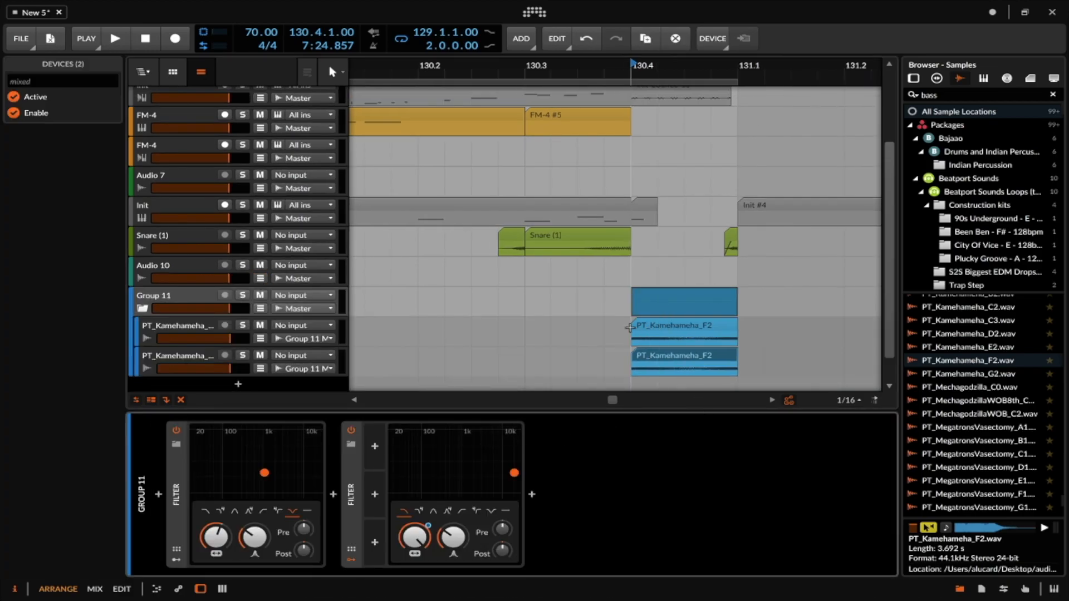
- Select the group track, play the beat to check the layered bass through the shared filters, and stop
left_click(658, 328)
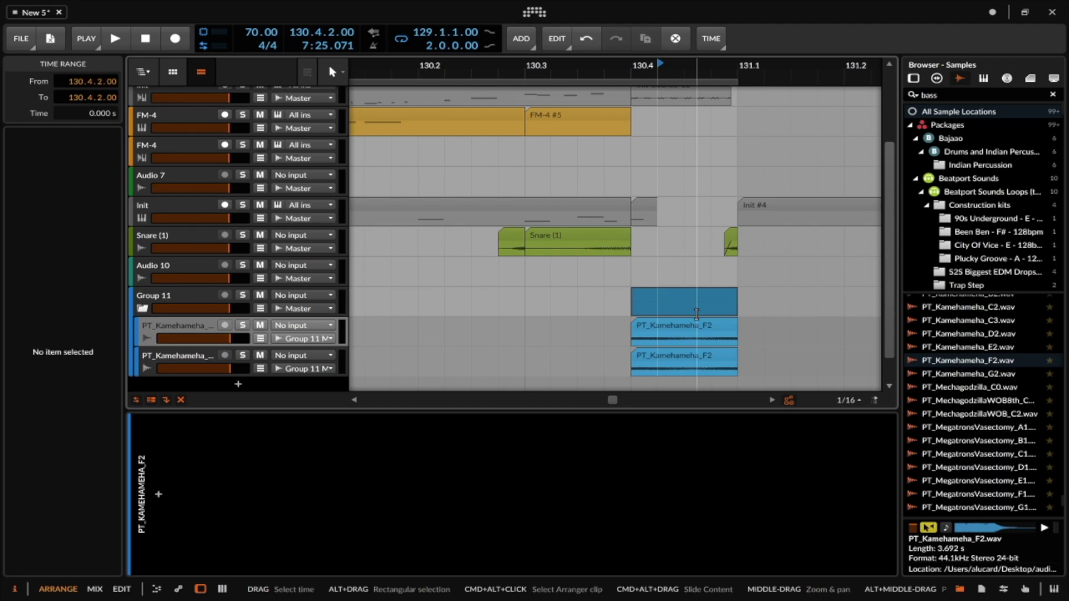
left_click(192, 300)
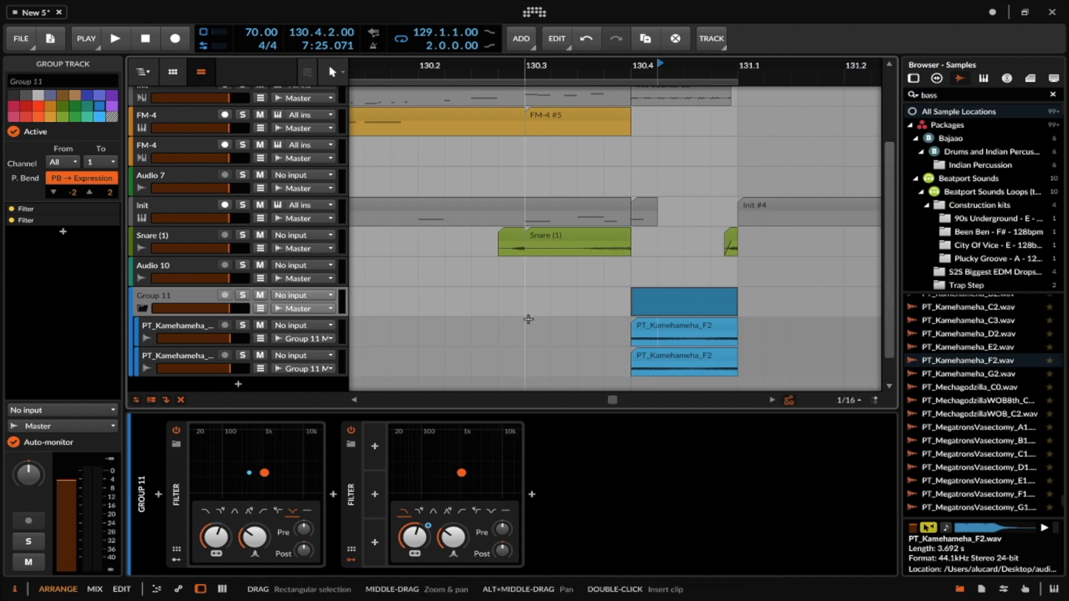
key("space")
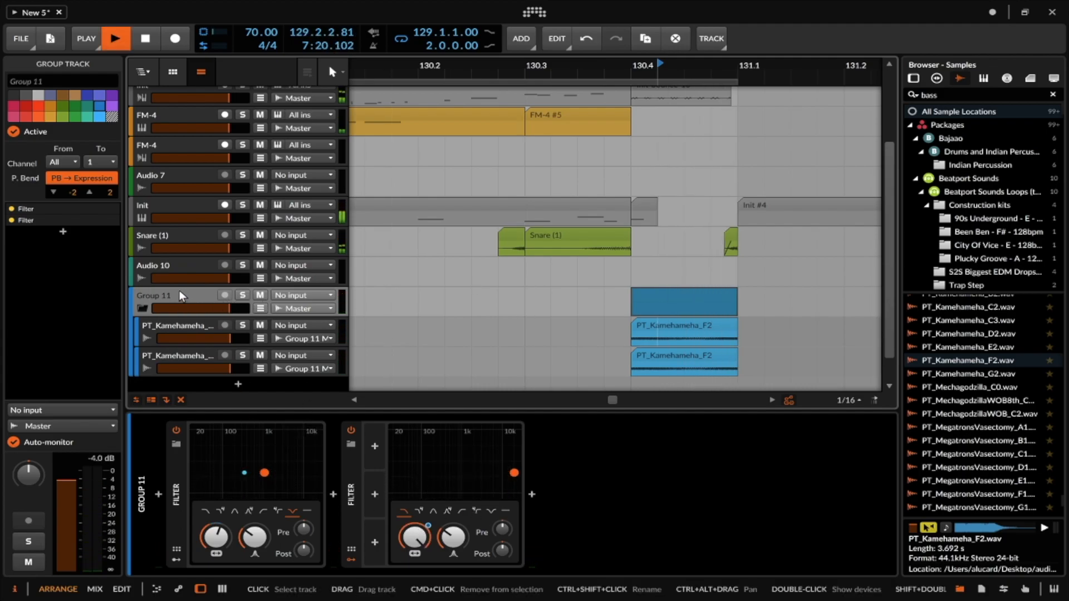
key("space")
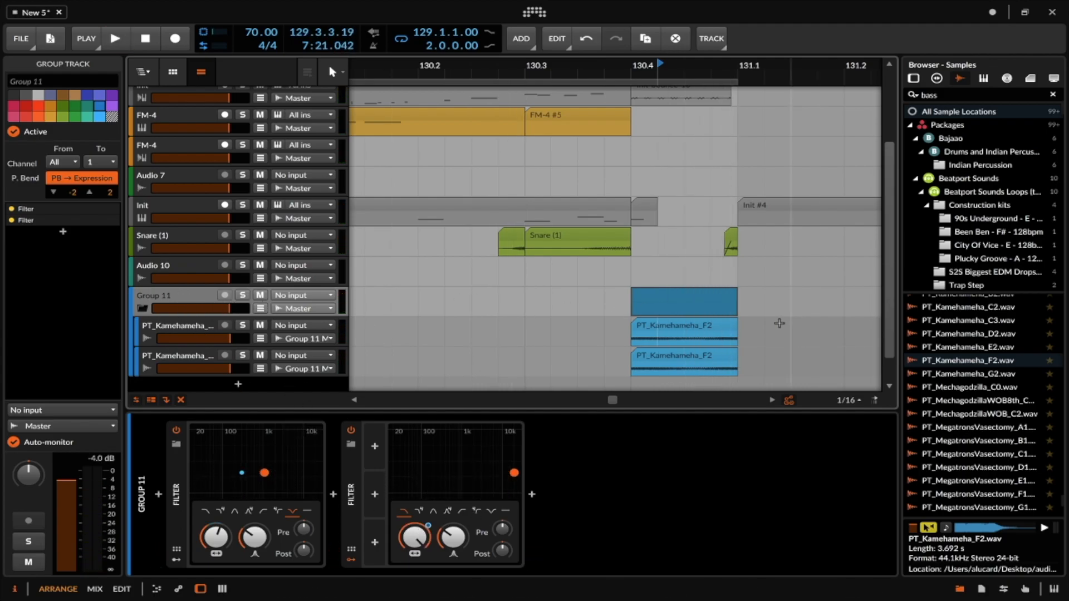
- Solo both PT_Kamehameha_F2 tracks, disable the group's second Filter and listen to the layered bass
left_click(656, 329)
left_click(662, 357, "shift")
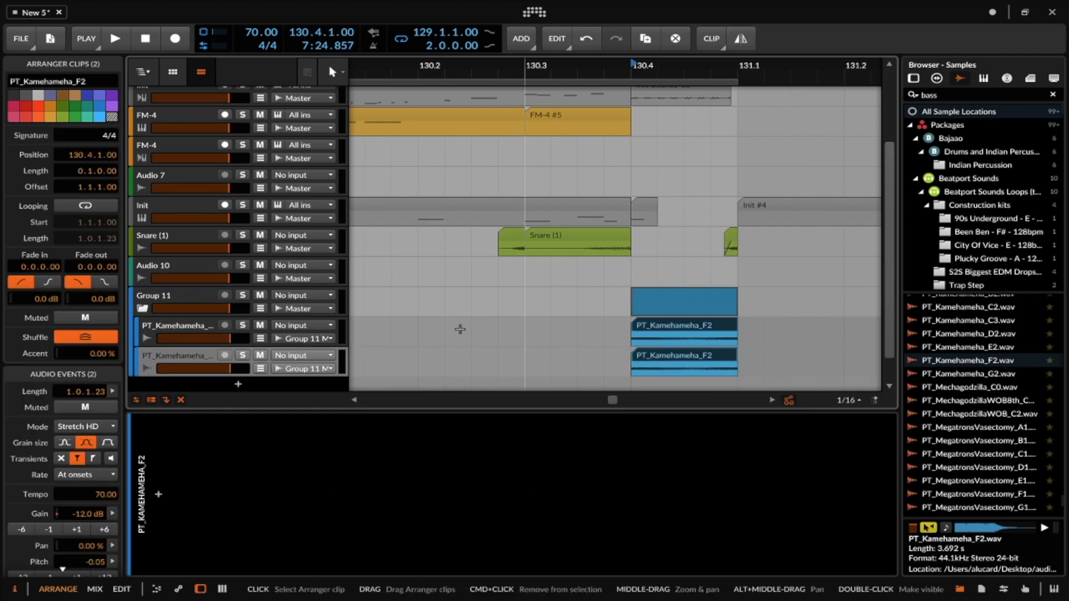
left_click(240, 324)
left_click(242, 355)
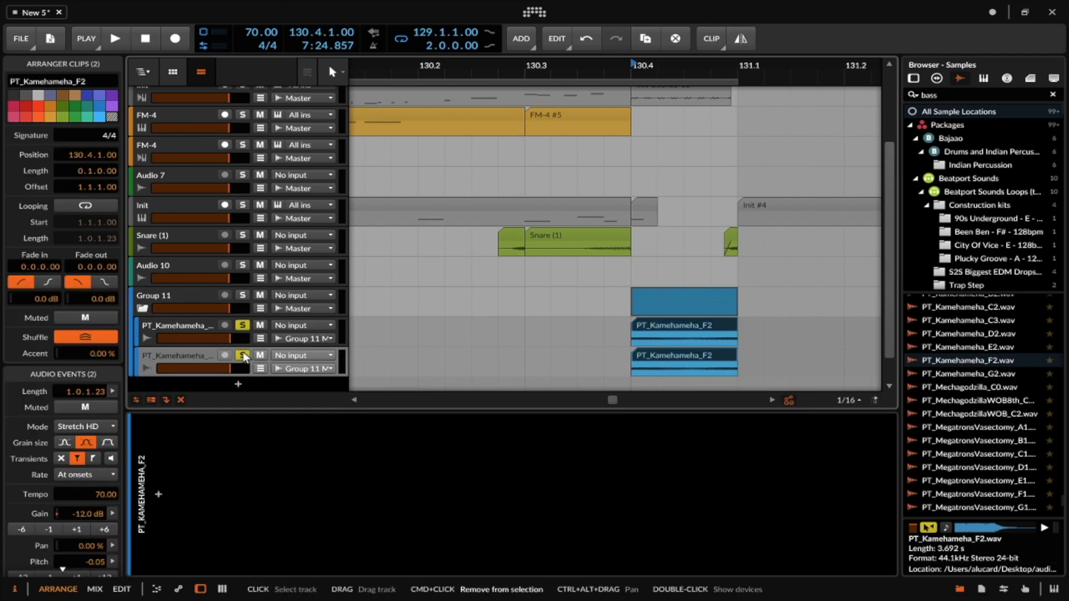
left_click(181, 300)
left_click(180, 483)
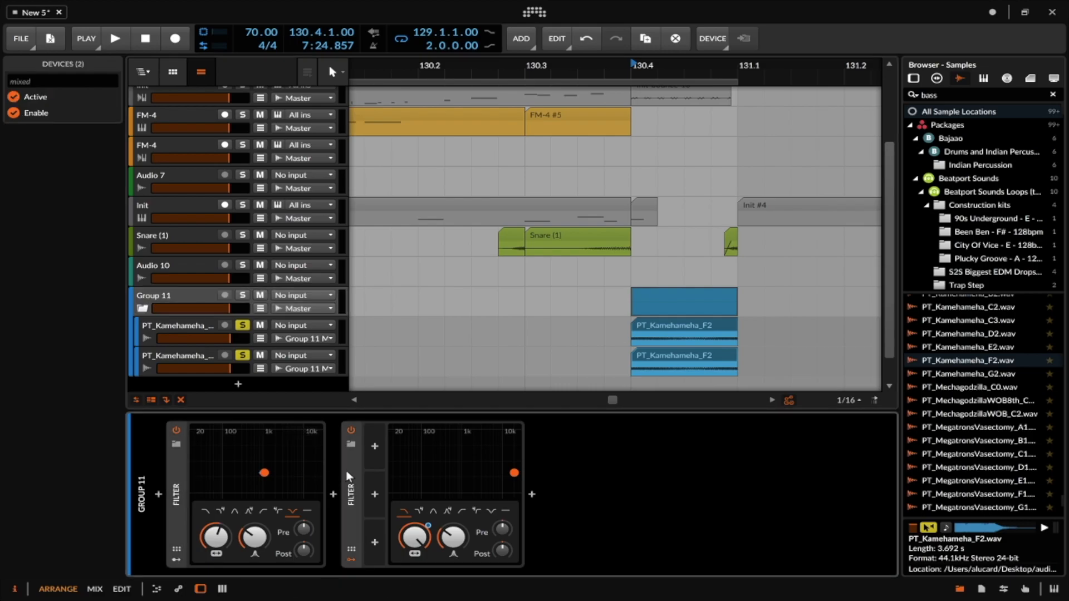
left_click(351, 429)
key("space")
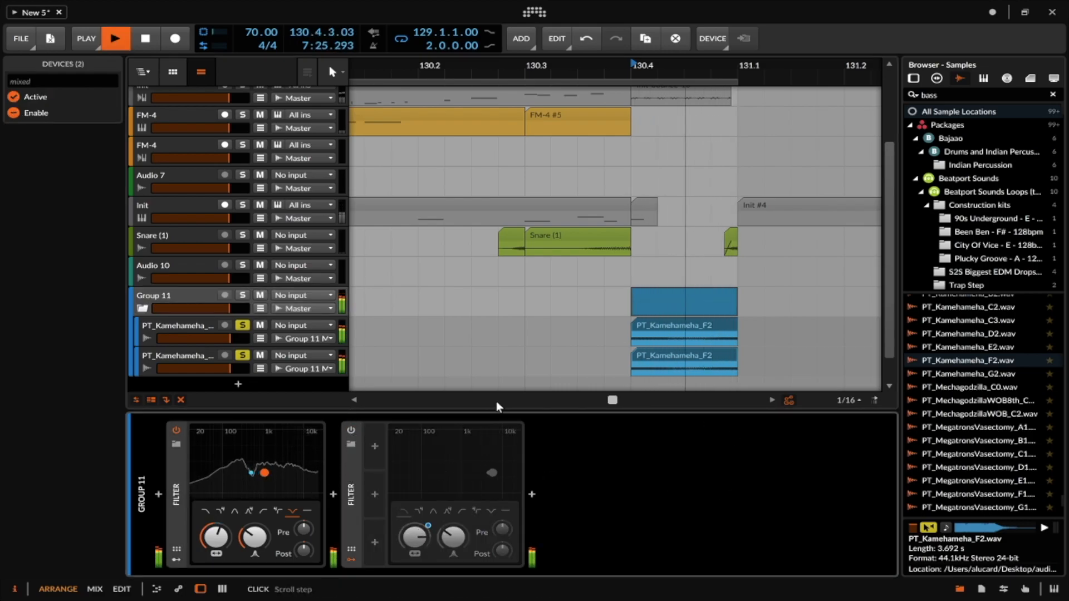
key("space")
- Unsolo both PT_Kamehameha_F2 tracks and re-enable the group's second Filter
left_click(242, 327)
left_click(243, 355)
left_click(202, 300)
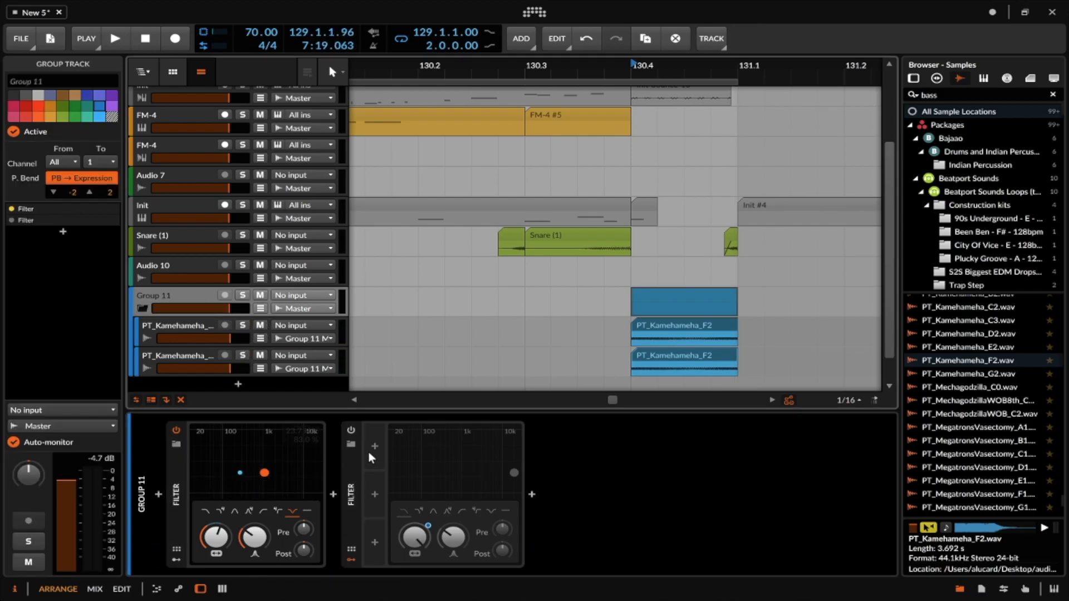
left_click(351, 431)
- Add a Freq Shifter after the group's two Filters, adjust its Shift and Range, and play the fill
left_click(544, 473)
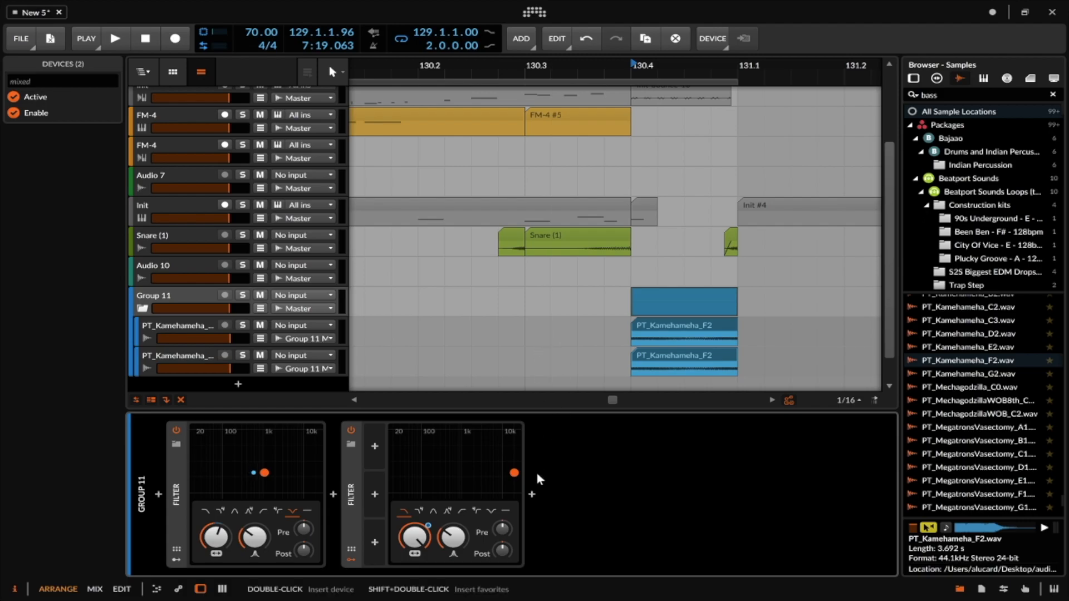
double_click(533, 465)
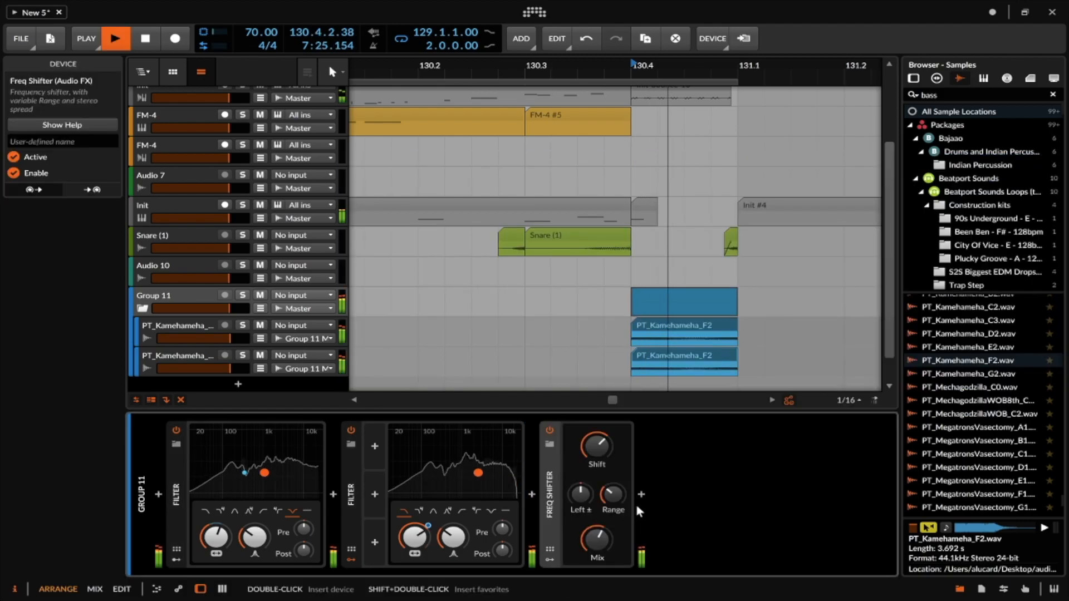
key("space")
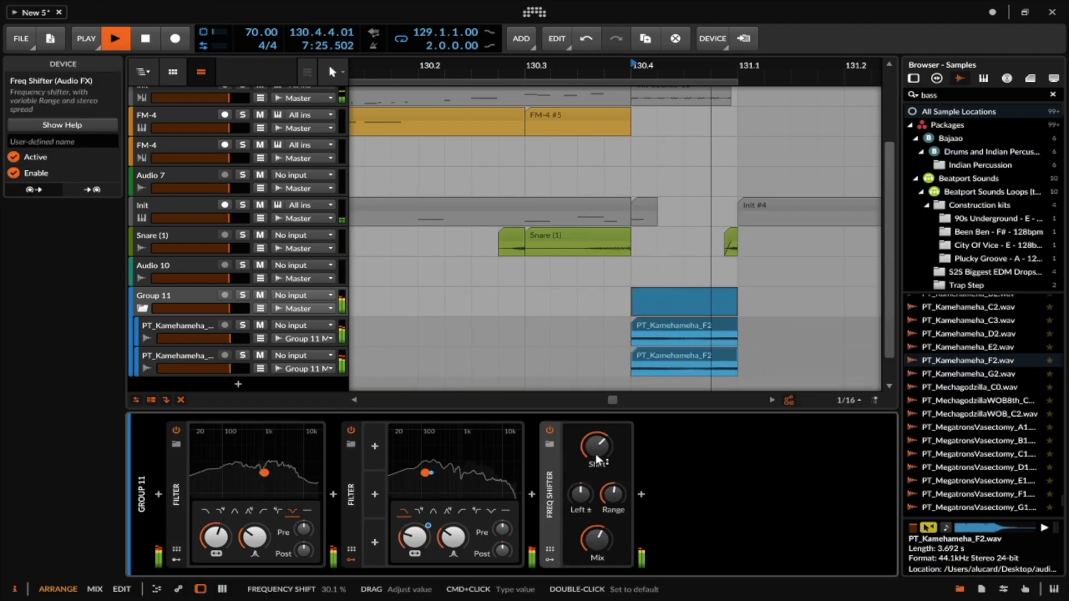
key("space")
left_click_drag(609, 495, 608, 499)
key("space")
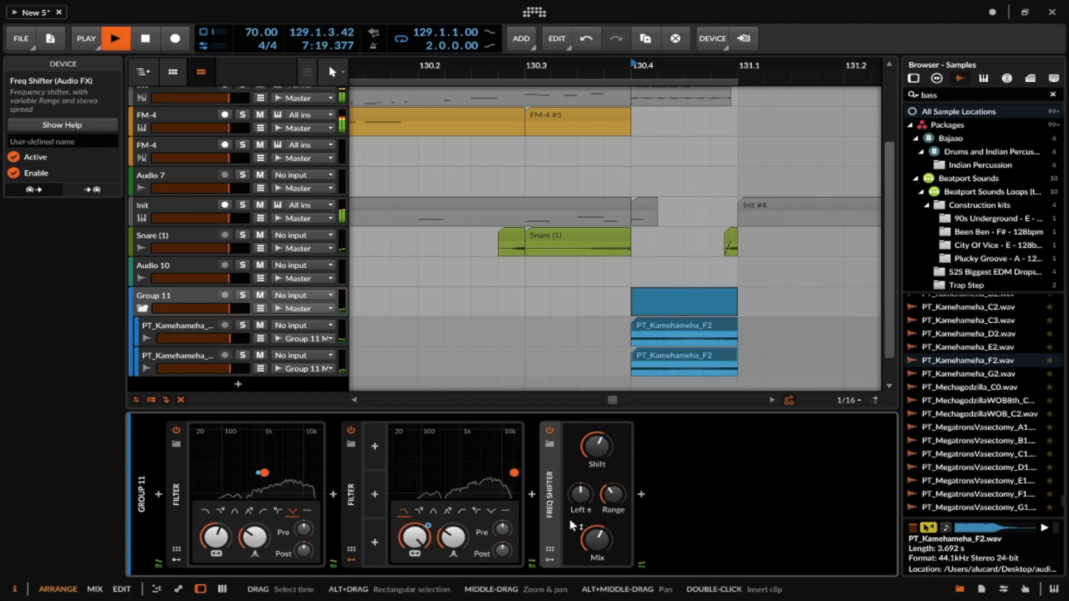
key("space")
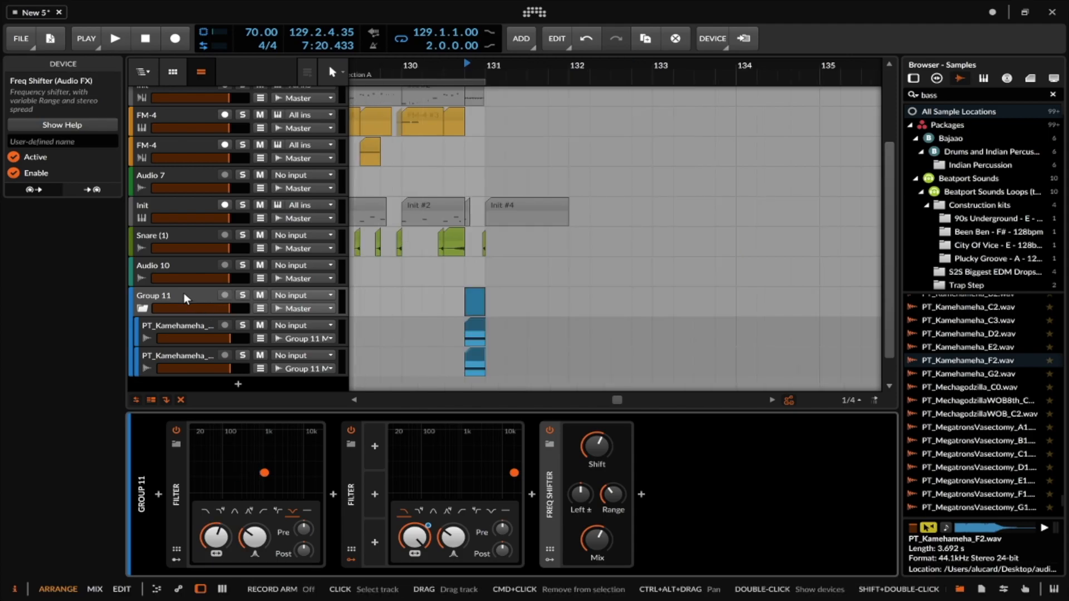
- Create a two-bar clip on the Master track at 129.1.1.00 and bounce it in place
left_click(184, 293)
scroll(183, 293, "down", 1)
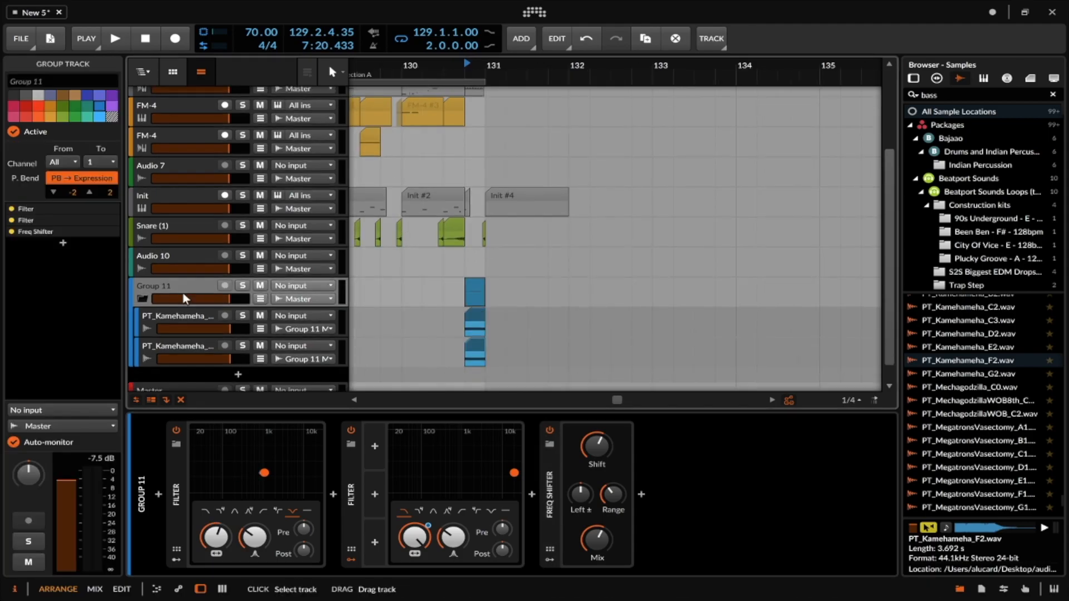
scroll(438, 271, "left", 5)
scroll(438, 271, "down", 5)
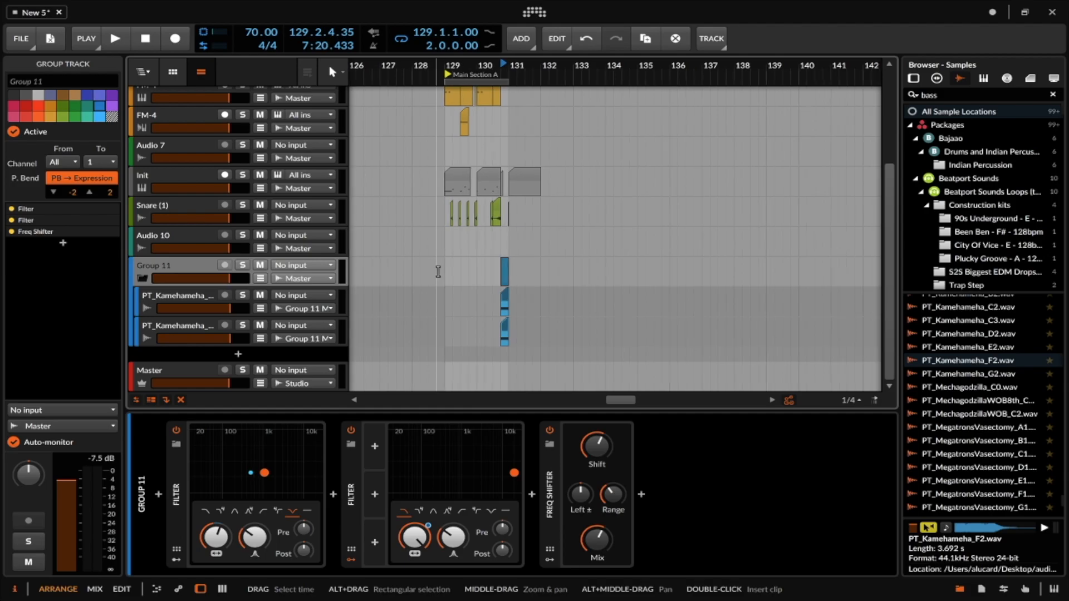
left_click(446, 377)
double_click(446, 378)
left_click_drag(478, 370, 509, 369)
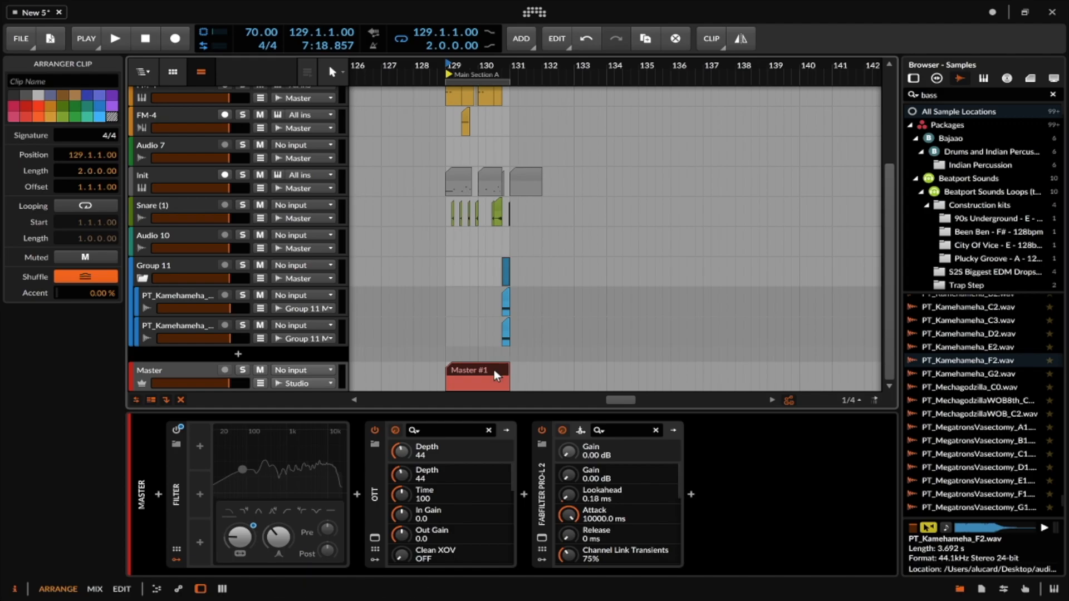
key("super+b")
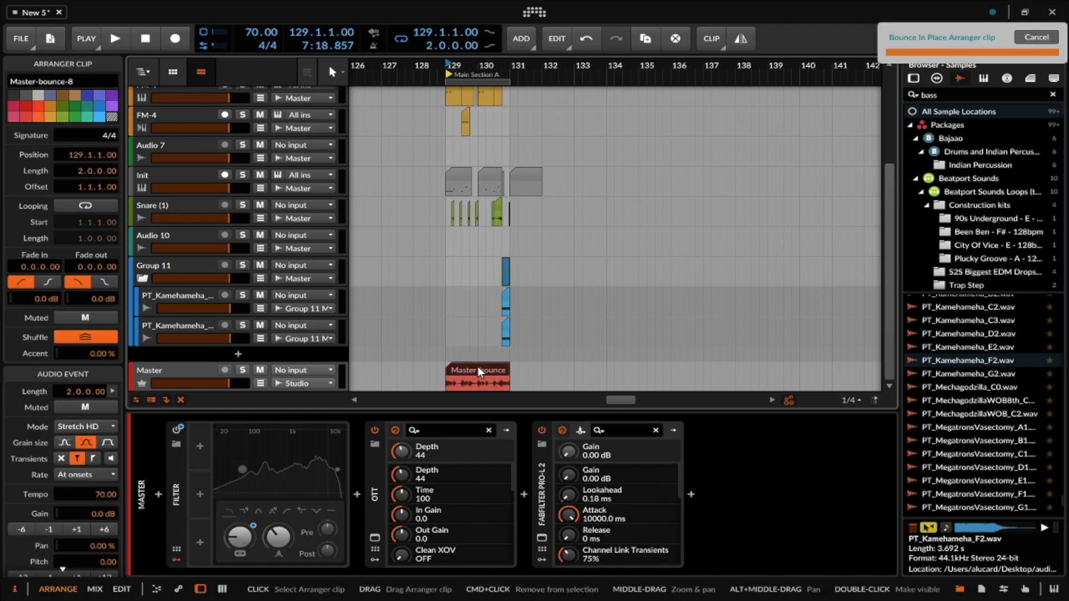
- Stretch Master-bounce-8 to four bars on a new track at 132.1.1.00 and load it into a Sampler on a new instrument track
left_click_drag(465, 366, 558, 350)
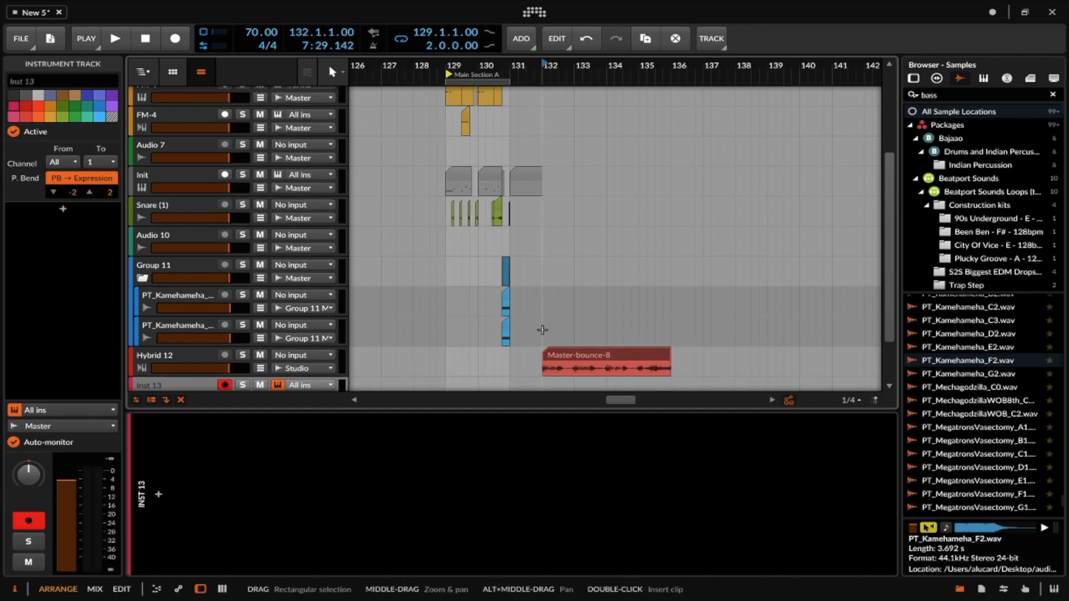
scroll(542, 329, "down", 3)
left_click_drag(633, 296, 191, 470)
- Switch the Sampler to Textures mode, freeze its playhead and set the play position to 23.5 %
left_click(254, 520)
left_click(257, 561)
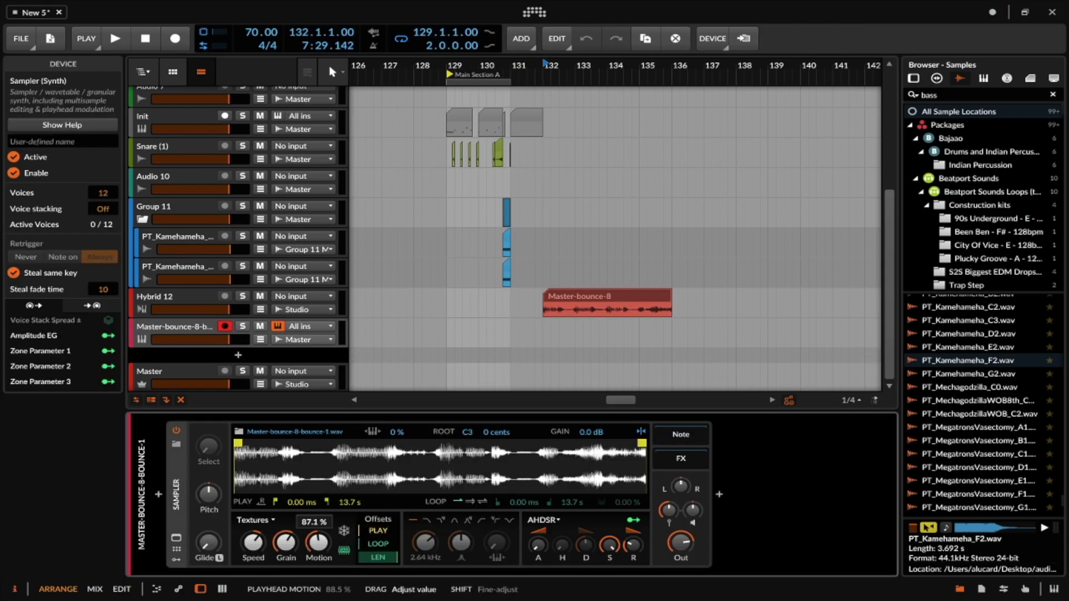
left_click(344, 530)
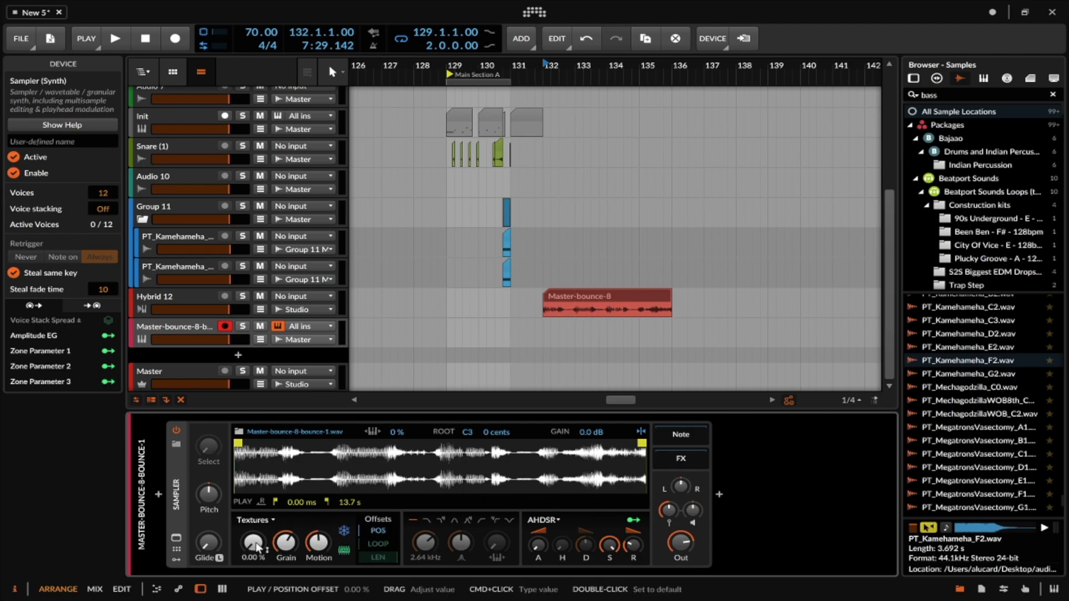
mouse_move(252, 541)
left_mouse_down()
mouse_move(252, 495)
mouse_move(252, 523)
left_mouse_up()
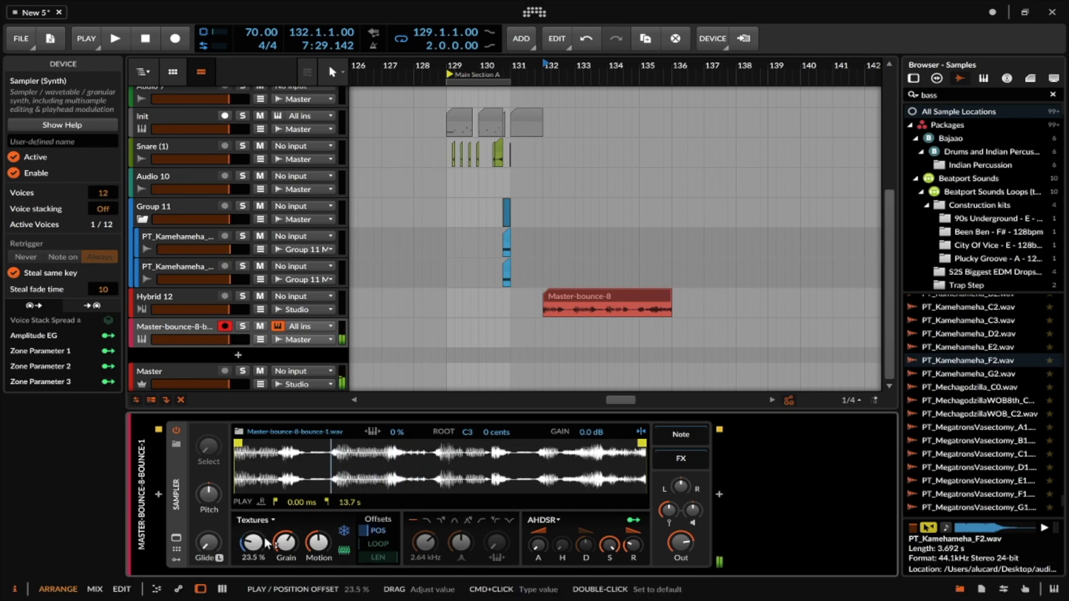
scroll(475, 298, "up", 10)
scroll(477, 298, "right", 5)
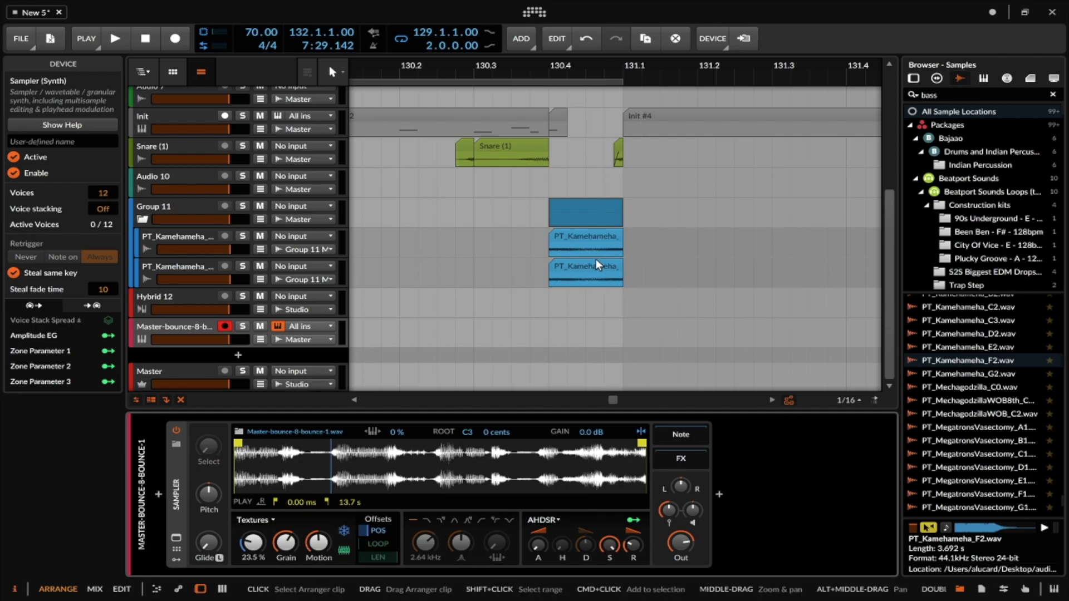
scroll(596, 259, "down", 4)
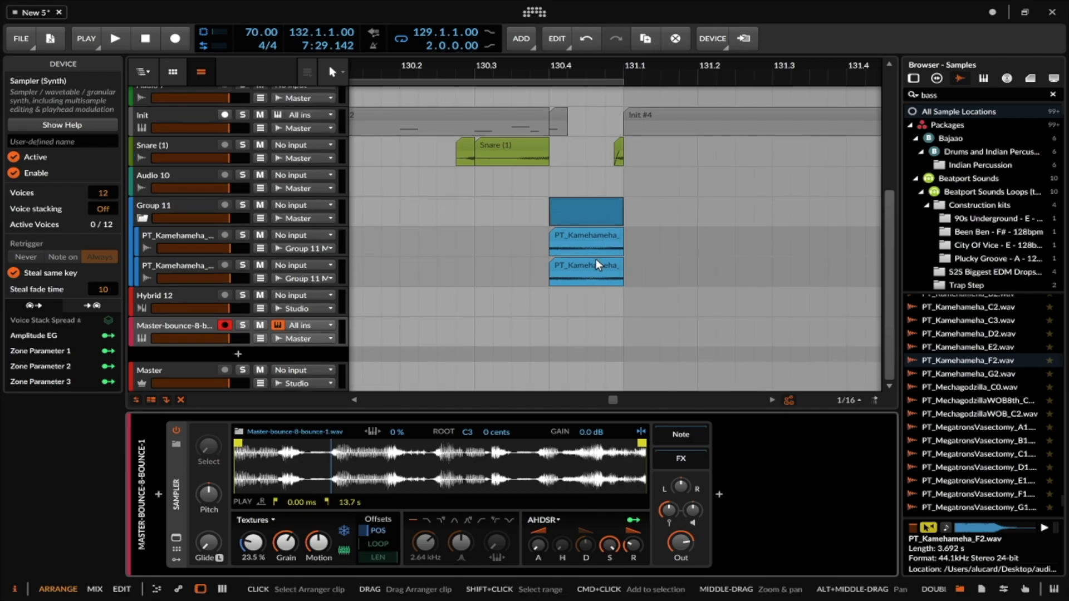
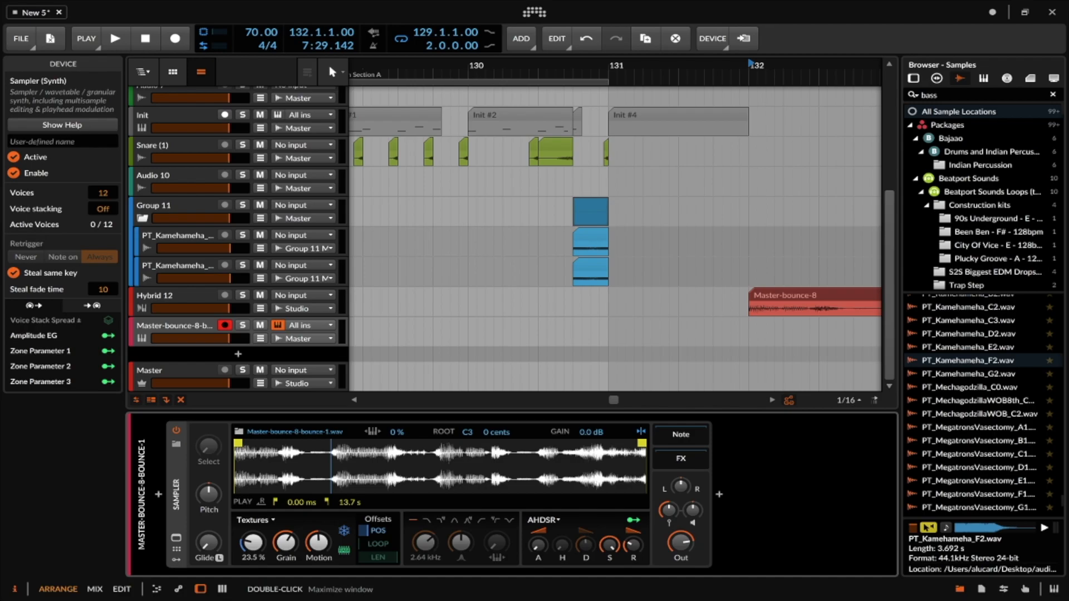
- Search the sample browser for "F MIN" and look through the matching samples
left_click_drag(947, 95, 902, 93)
type("F MIN")
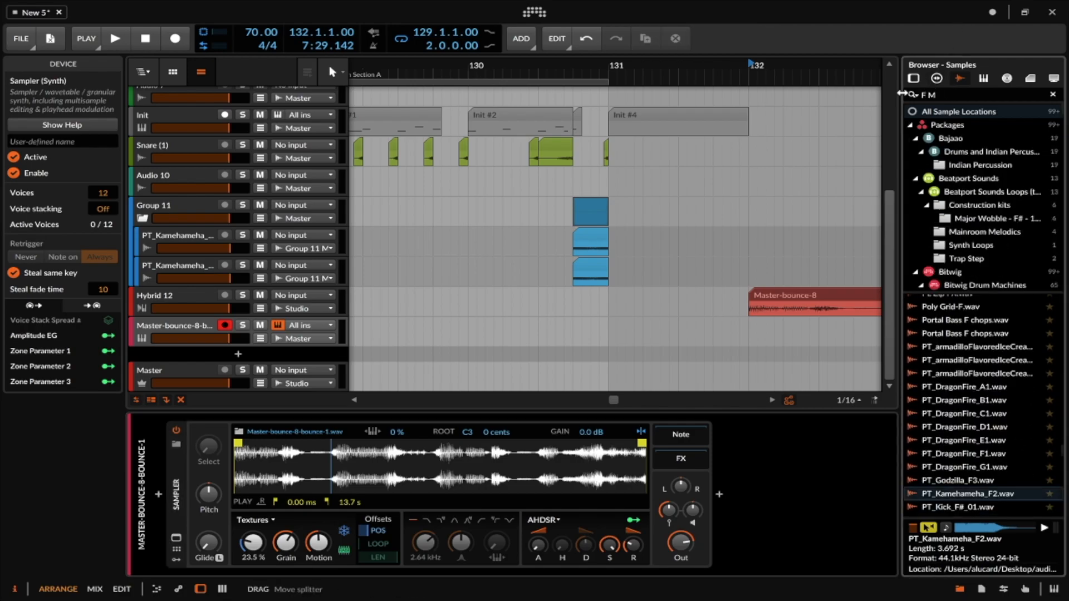
scroll(946, 404, "up", 10)
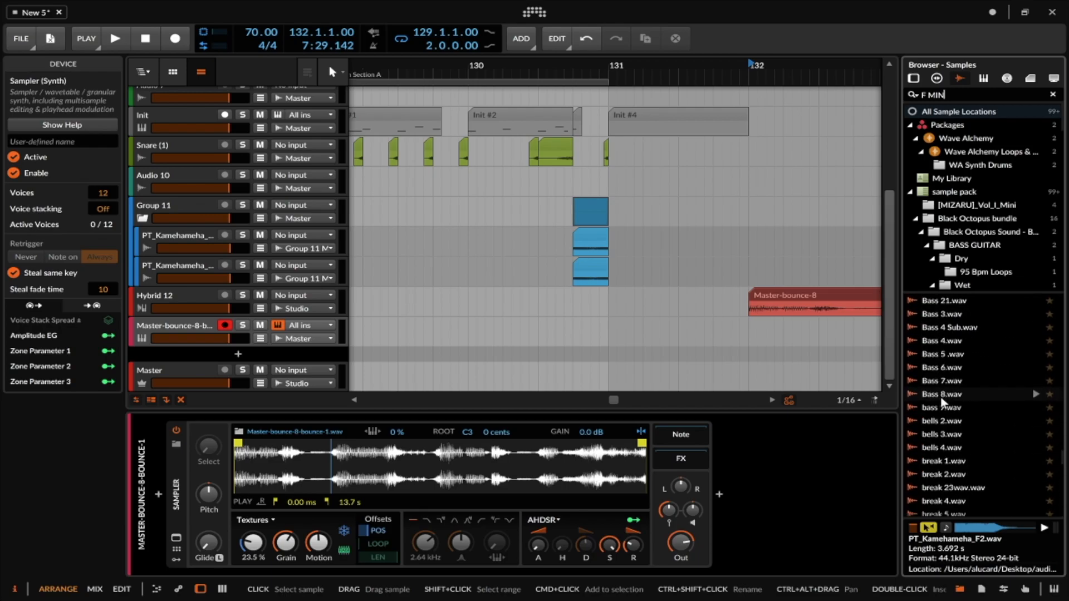
- Place the sample "Lonely in the Mornings - 2 Full.wav" at 130.4.1.00 on the Hybrid 12 track and trim off everything after 131.1.1.00
left_click(946, 407)
left_click_drag(946, 407, 610, 307)
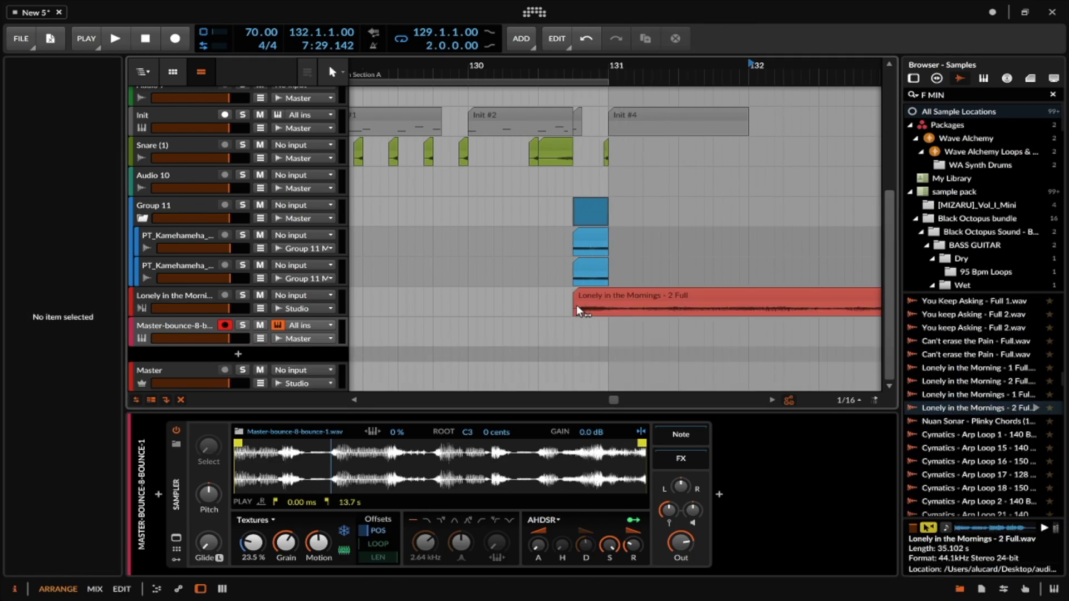
left_click(610, 307)
left_click(610, 306)
key("super+e")
left_click(664, 296)
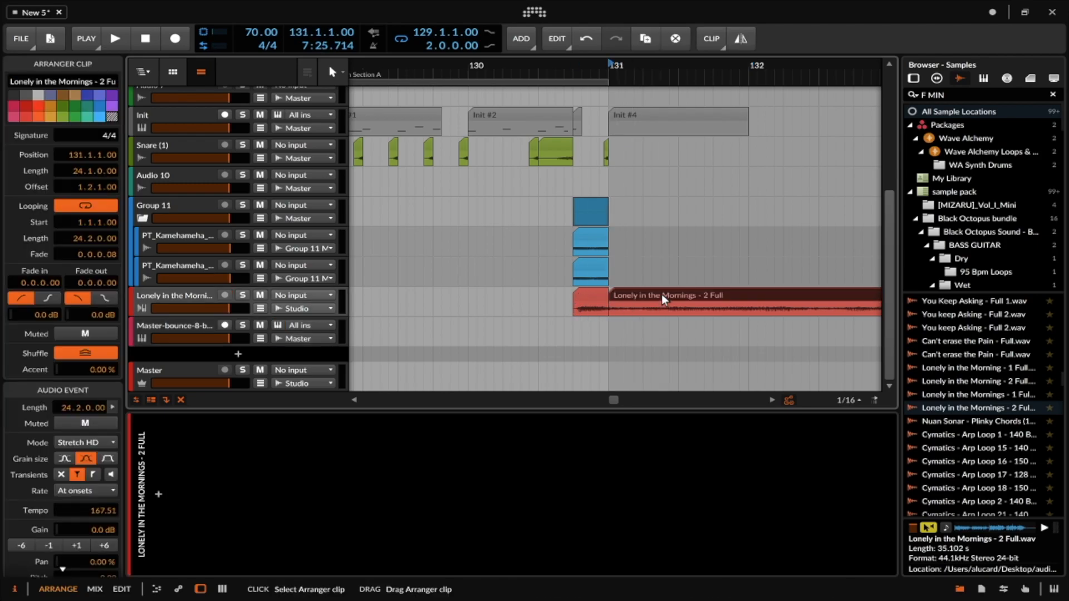
key("Delete")
- Move the Lonely in the Mornings clip to 130.3.1.00 and stretch it to double length, two beats
left_click(593, 299)
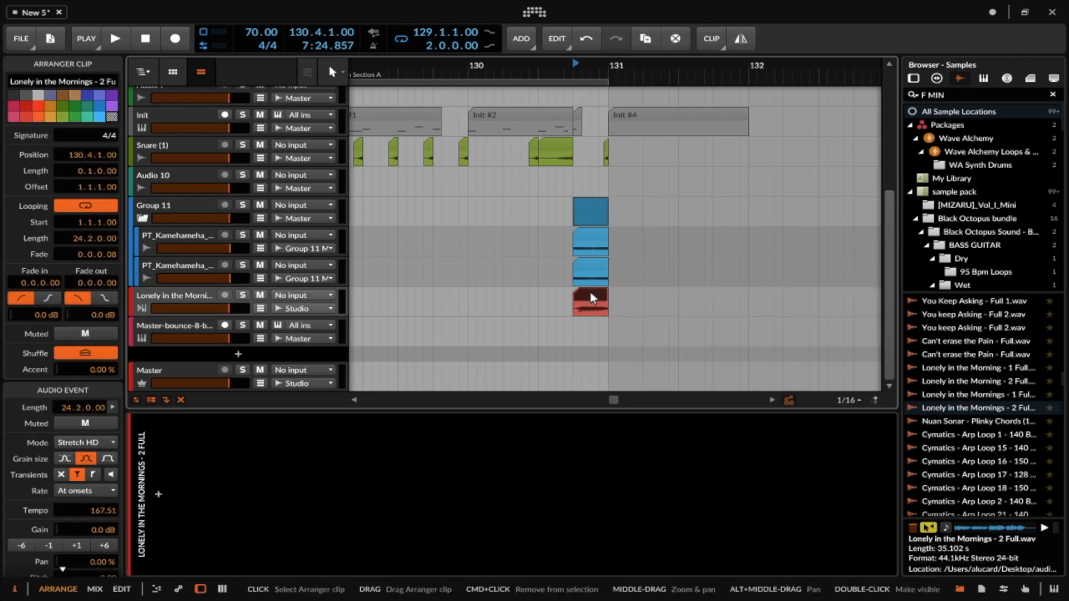
left_click_drag(592, 300, 562, 301)
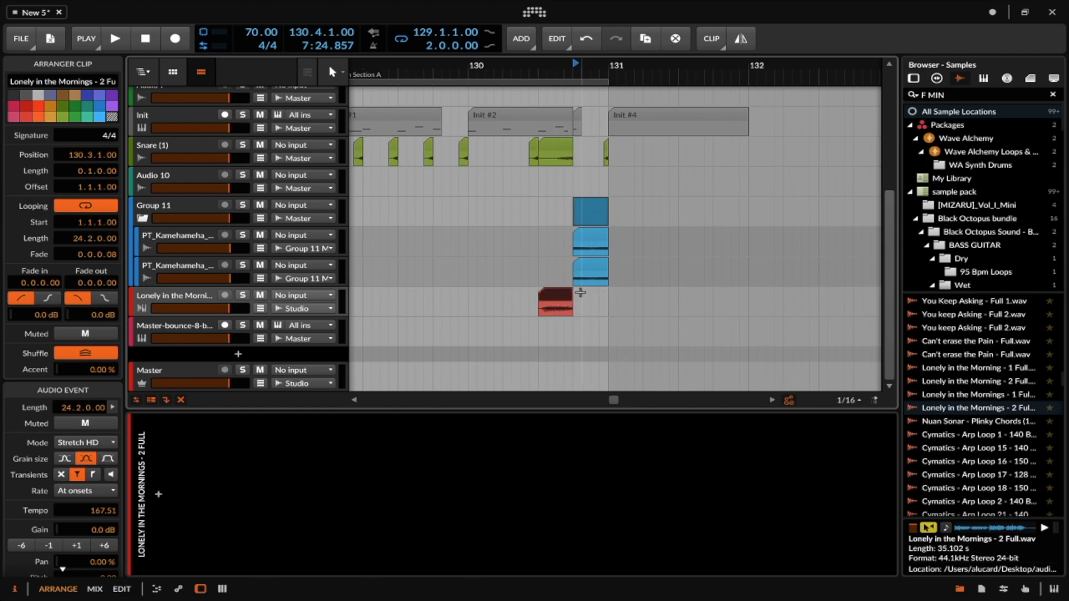
key("super+alt+d")
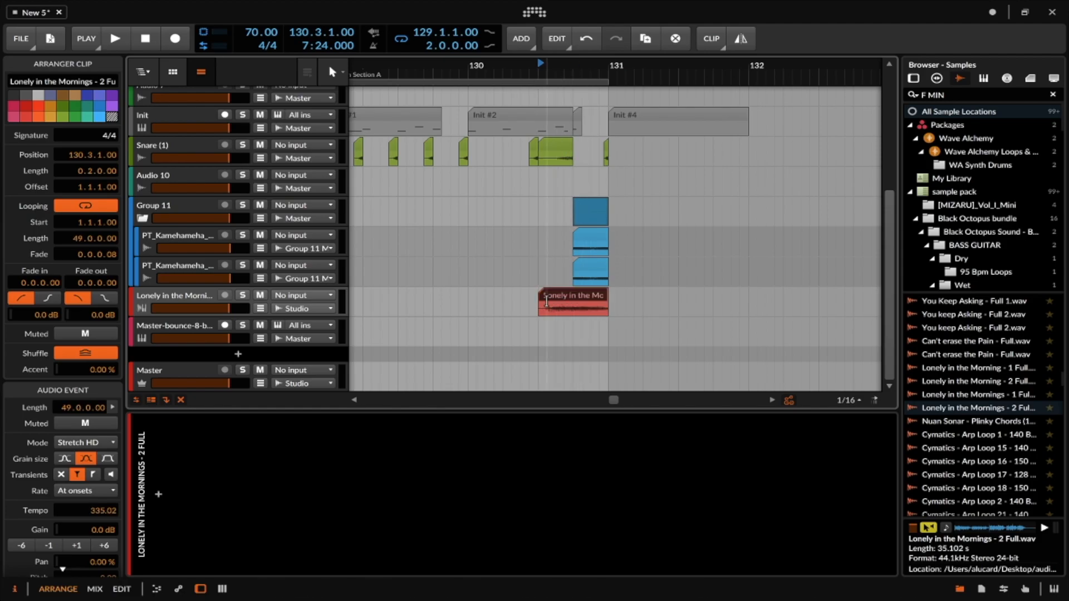
- Delete both PT_Kamehameha_F2 bass clips in Group 11 at 130.4.1.00
left_click(589, 264)
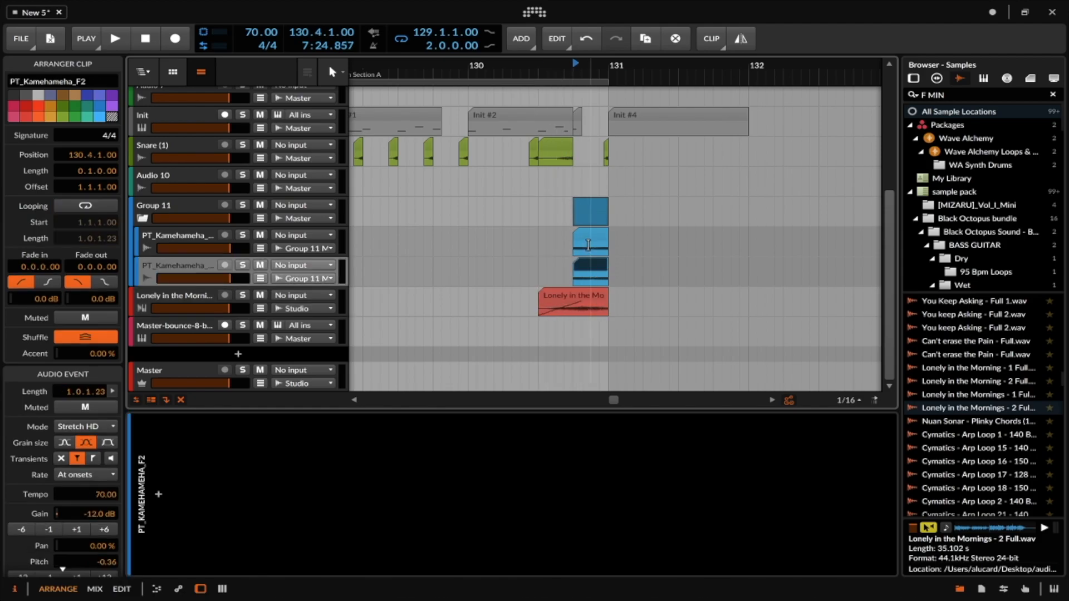
left_click(587, 243)
left_click(587, 243)
key("Delete")
- Stretch the one-beat Snare (1) clip at 130.3 to two beats and move it to 130.1.1.00
scroll(574, 245, "up", 4)
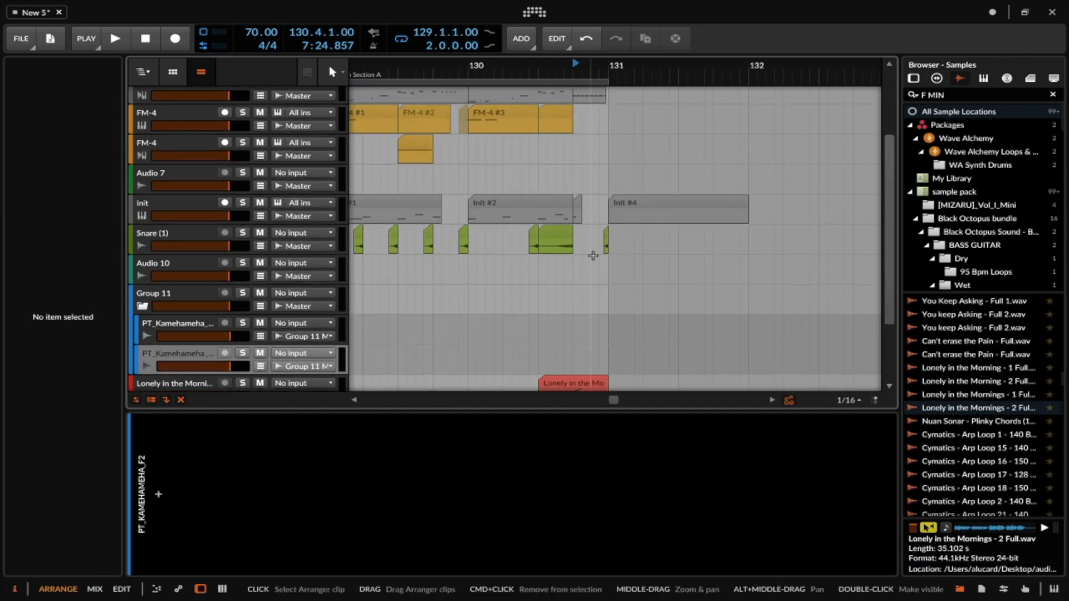
left_click(562, 252)
left_click_drag(556, 245, 523, 248)
key("alt+2")
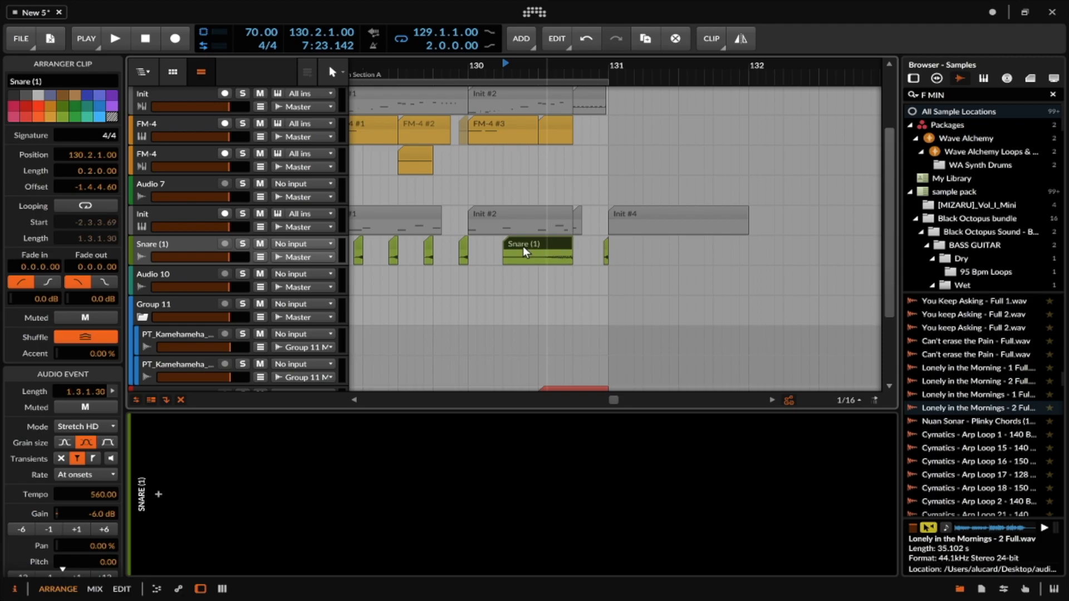
scroll(523, 248, "down", 2)
left_click_drag(524, 201, 493, 200)
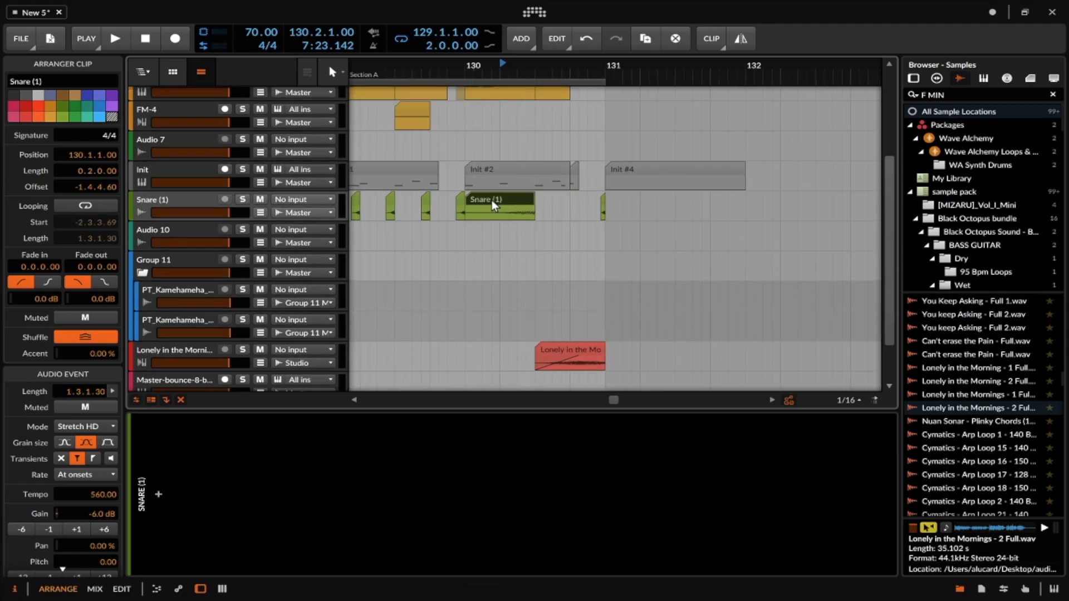
- Shorten the lower Init track's Init #2 clip to two beats and mute the short clip at 130.4.1.00
left_click_drag(568, 168, 533, 168)
left_click(575, 169)
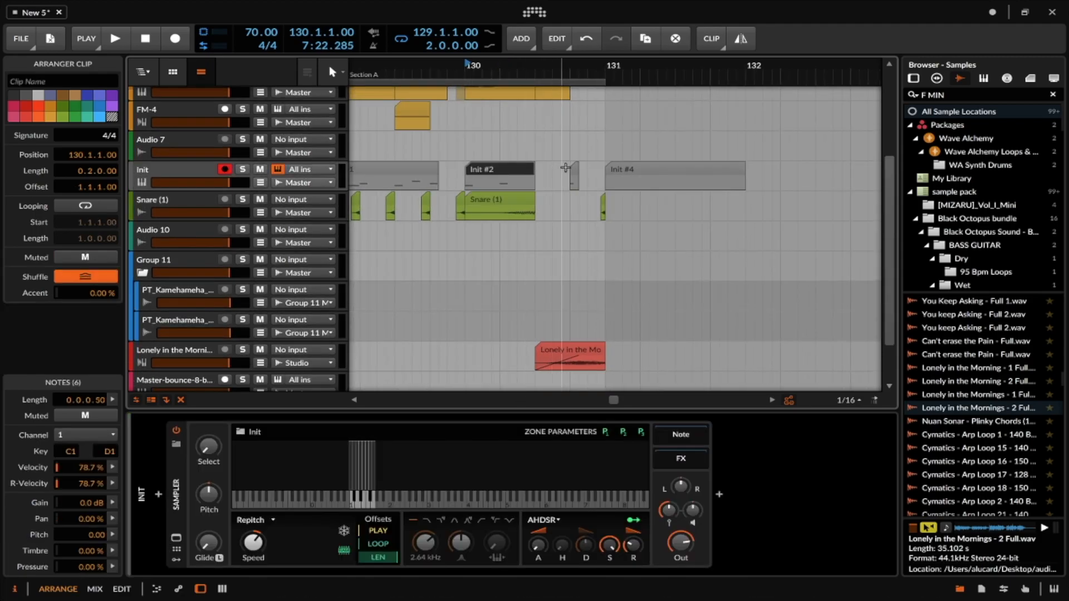
scroll(551, 189, "up", 4)
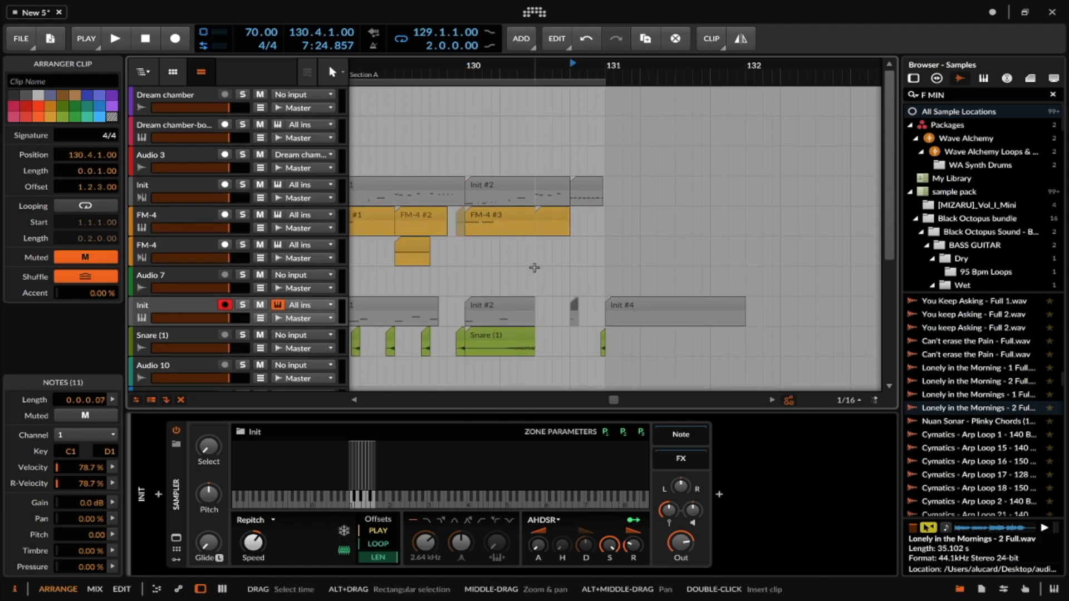
- Split the upper Init track's Init #2 clip at 130.3.1.00 and mute the Init and FM-4 clips from there to the phrase end
left_click(536, 196)
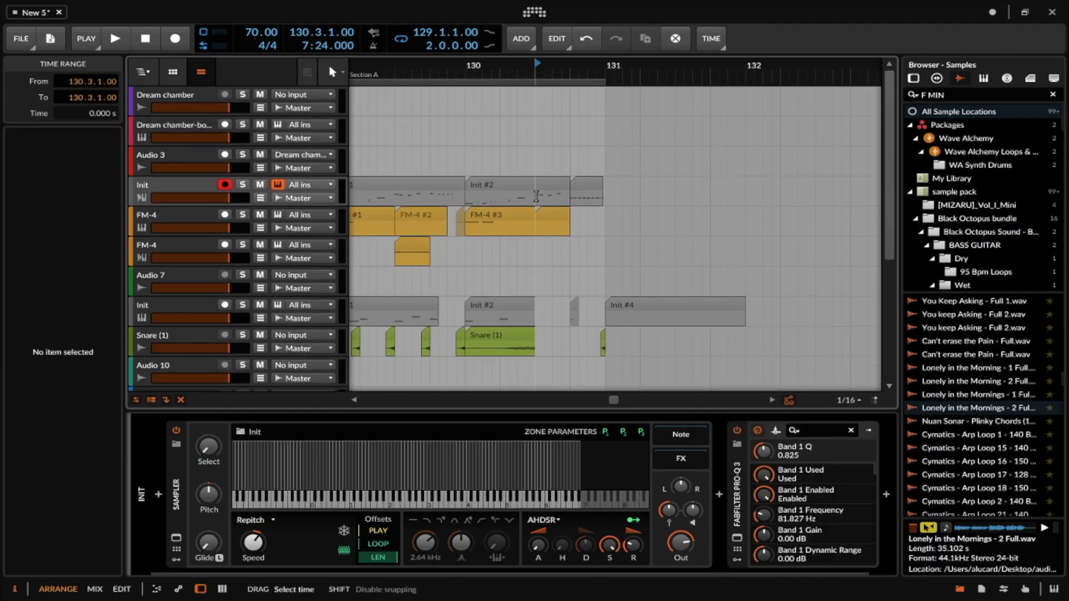
left_click(579, 186)
left_click(559, 188, "shift")
key("alt+m")
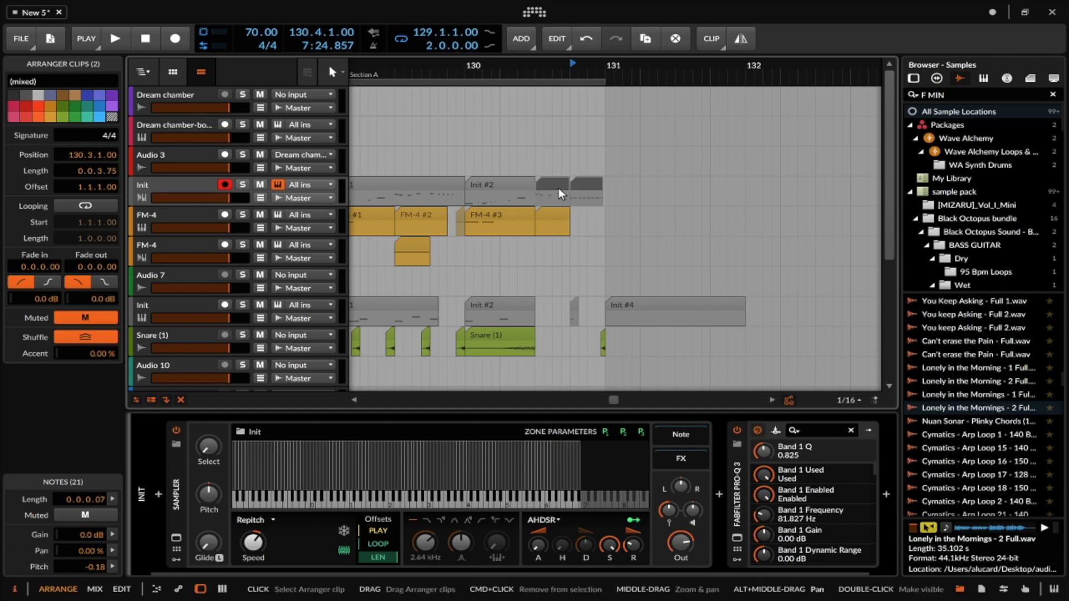
scroll(559, 188, "down", 3)
scroll(605, 260, "up", 5)
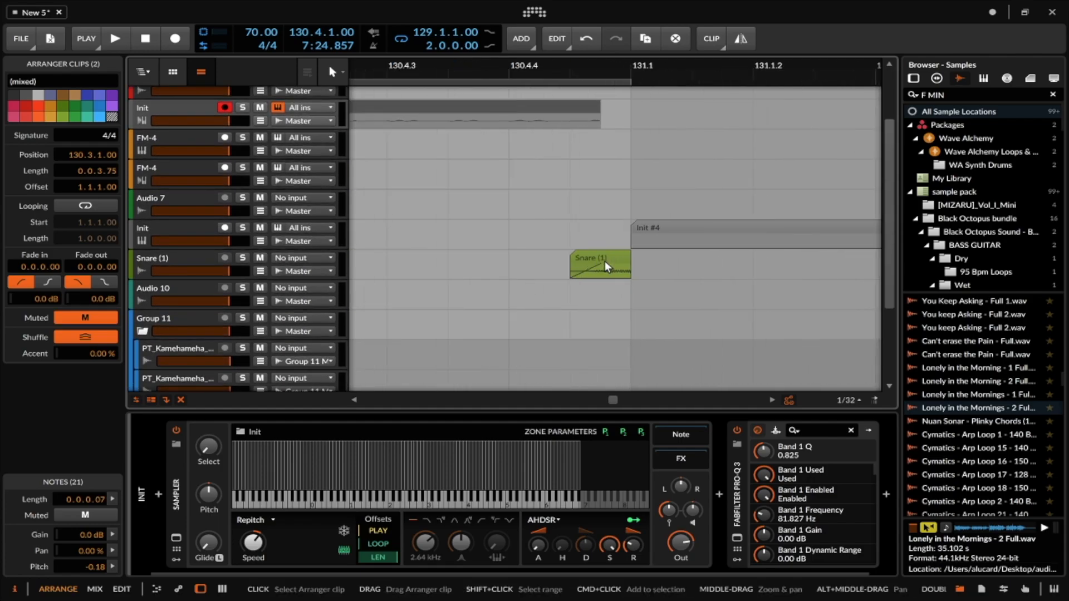
scroll(604, 262, "down", 3)
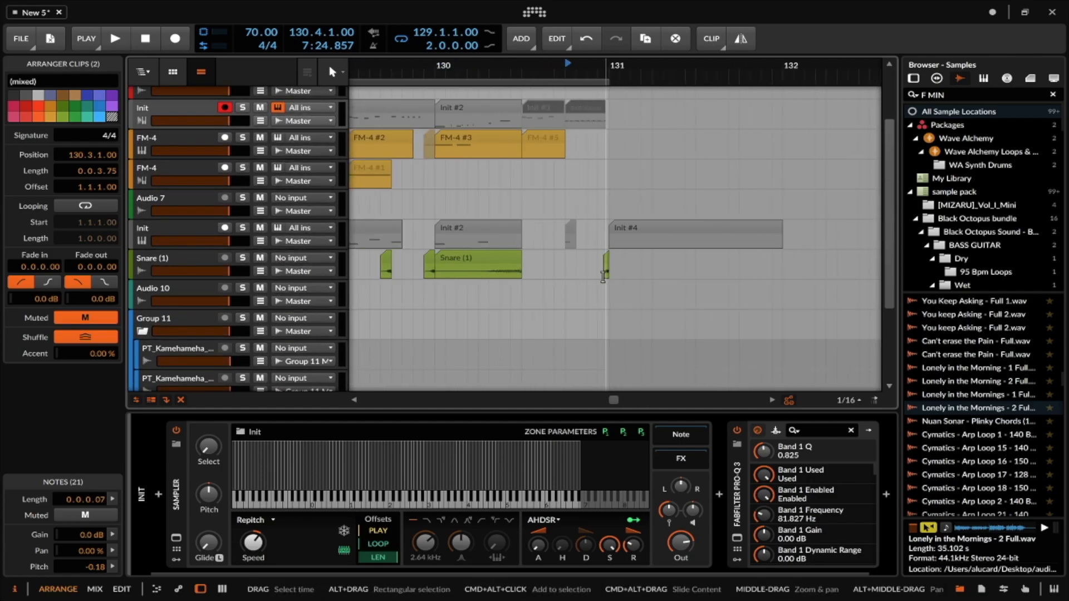
- Play the loop through the new snare and Lonely in the Mornings fill to check how it sounds
left_click(434, 206)
key("space")
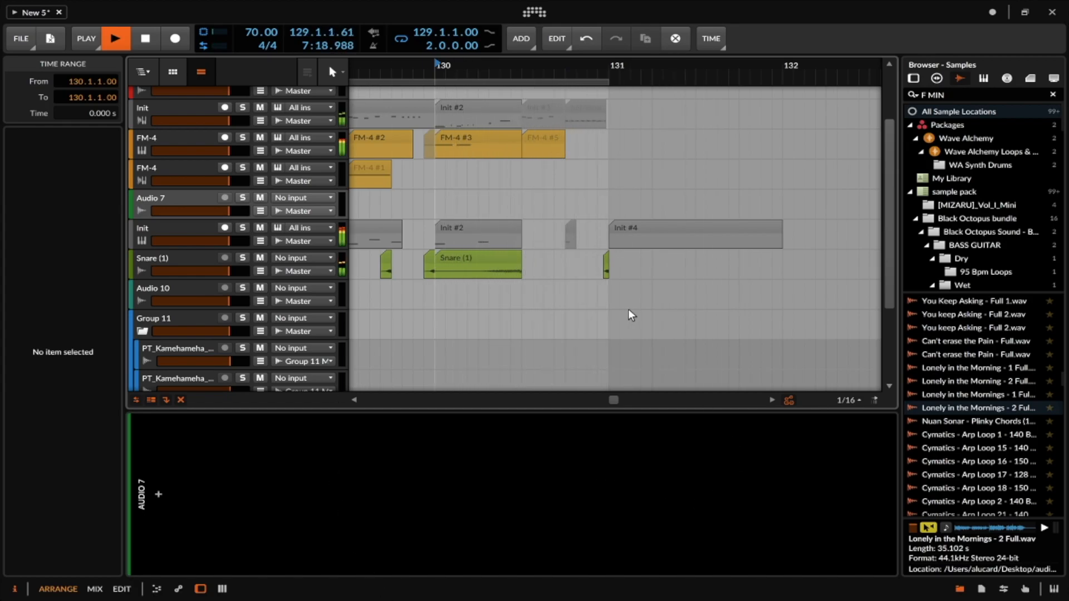
scroll(630, 315, "down", 3)
scroll(630, 316, "down", 2)
scroll(612, 289, "down", 3)
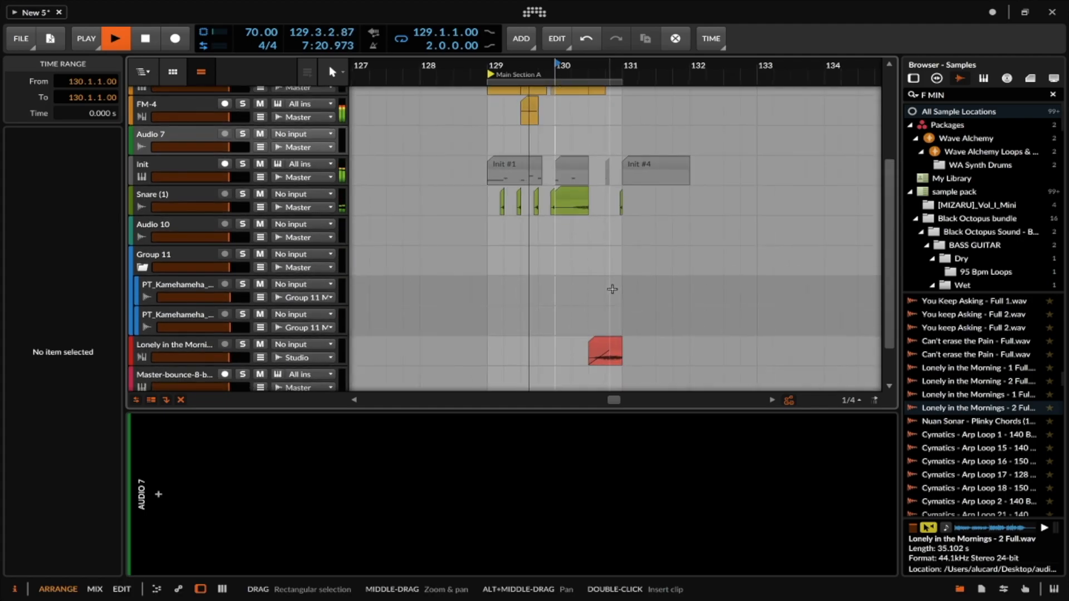
key("space")
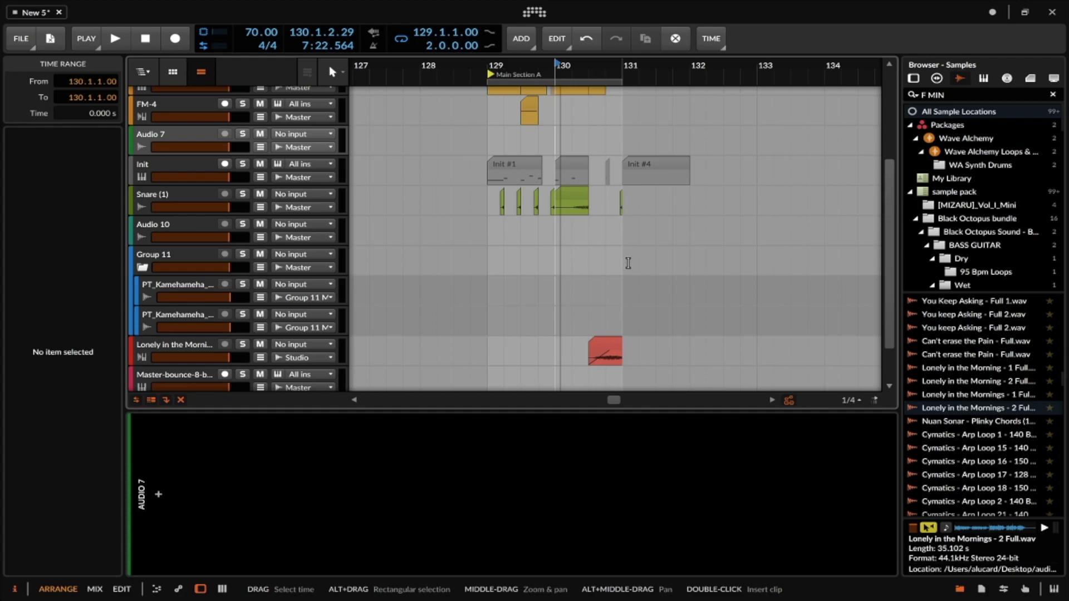
- Delete the Master-bounce-8-bounce-1 instrument track
scroll(513, 243, "up", 5)
scroll(516, 257, "down", 2)
scroll(515, 257, "down", 5)
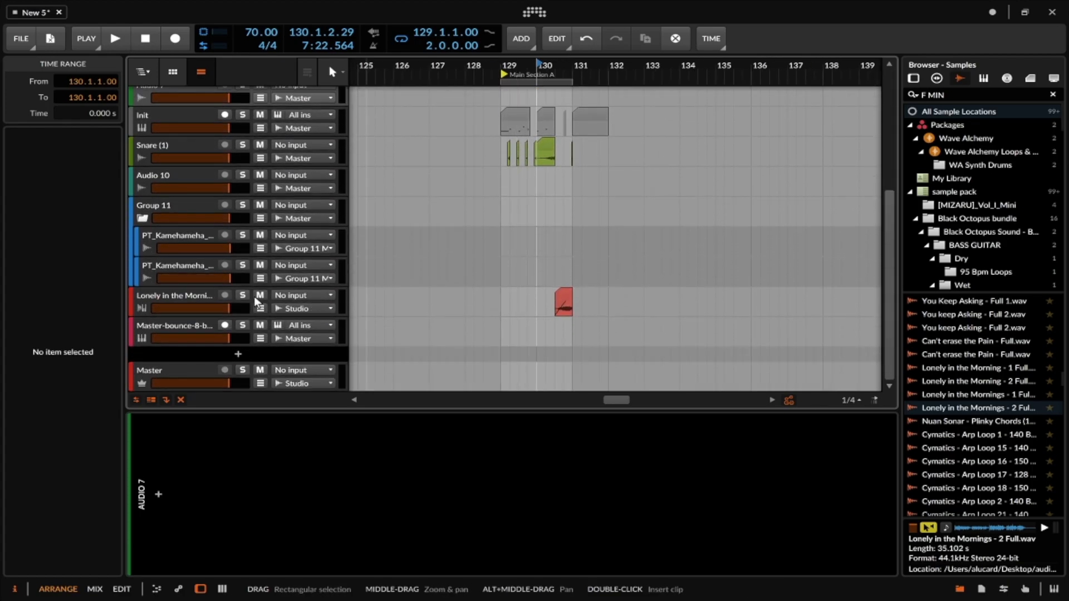
left_click(162, 325)
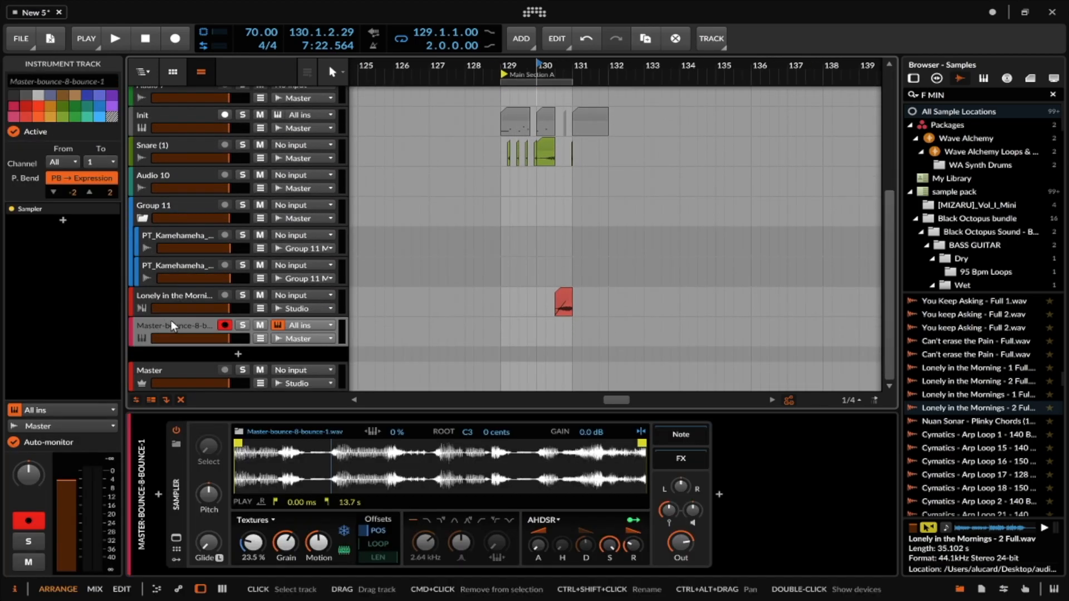
left_click(237, 354)
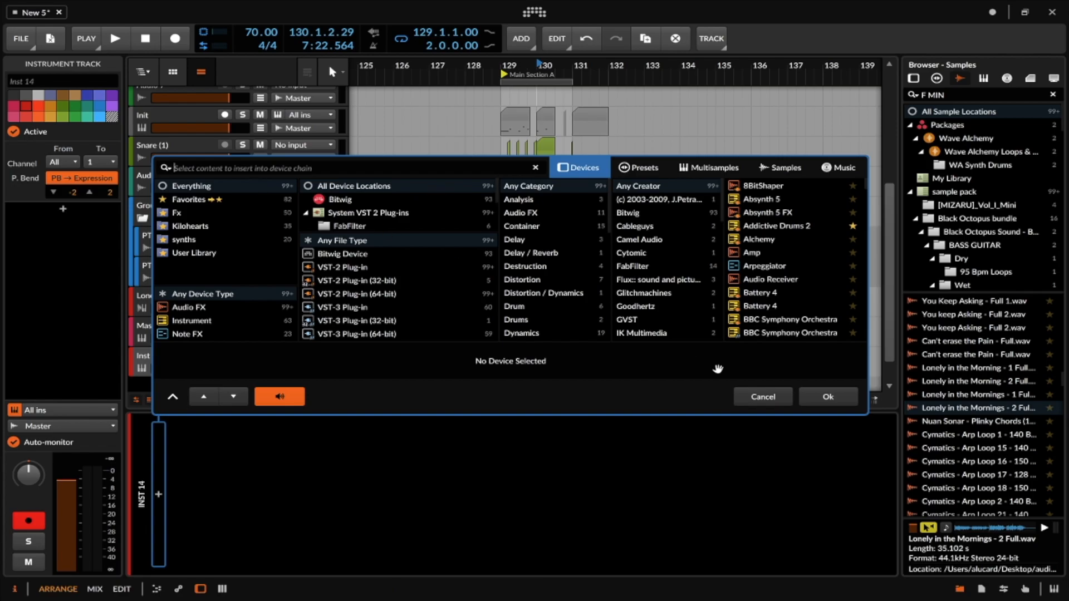
left_click(760, 396)
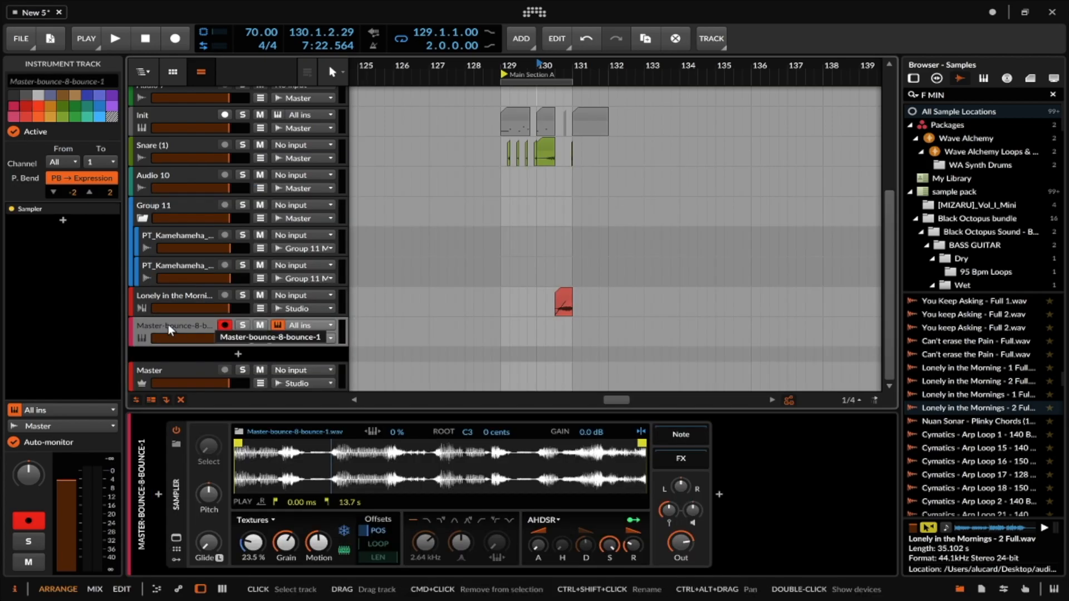
key("Delete")
- Add an effect track below the existing tracks and insert the Raum reverb on it
right_click(167, 357)
left_click(205, 393)
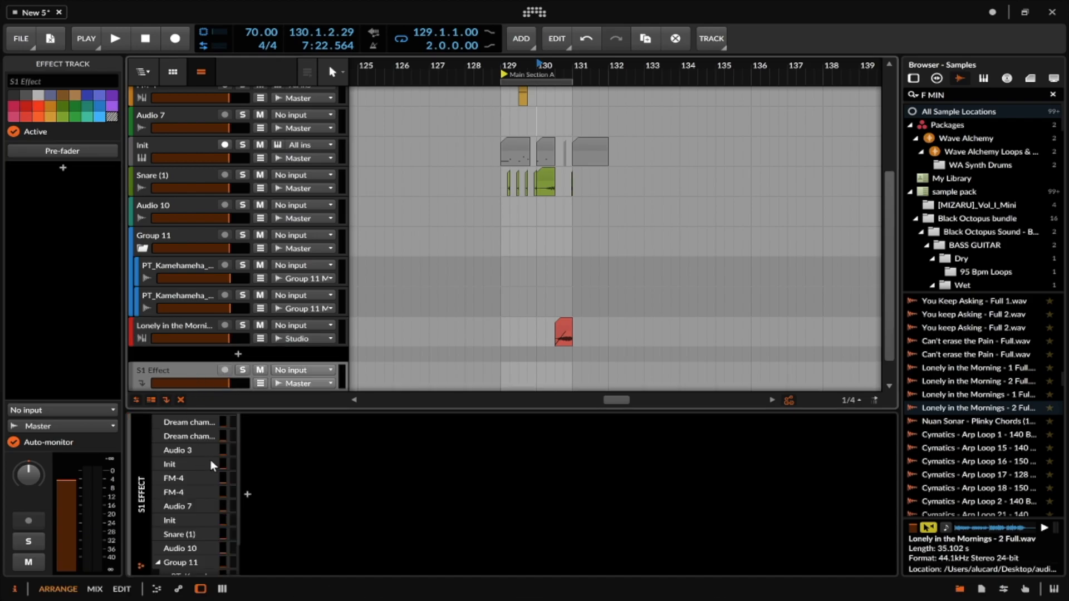
left_click(248, 495)
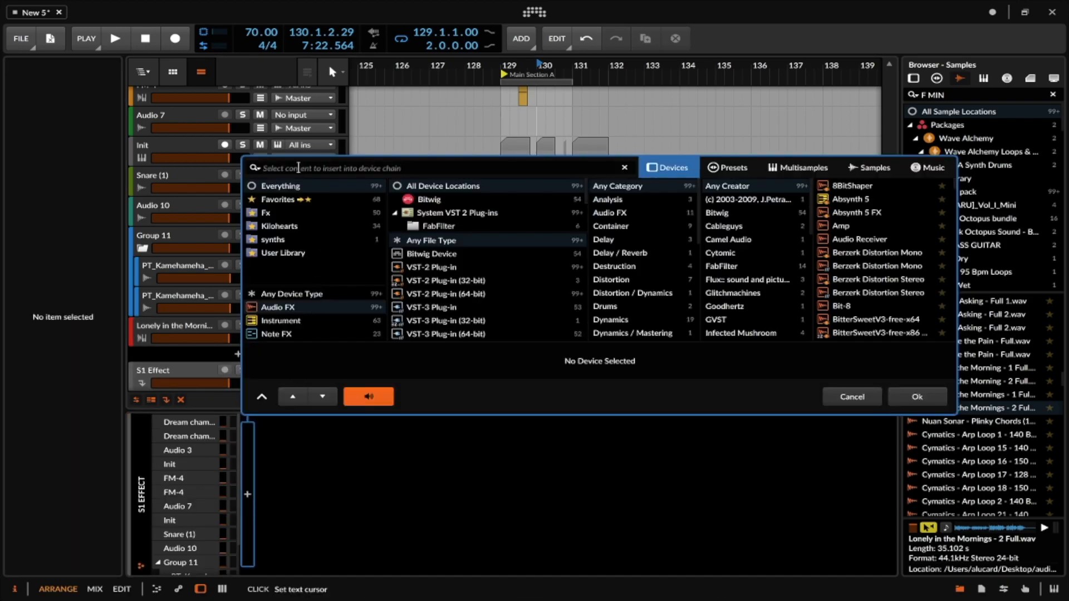
type("raum")
left_click(842, 185)
left_click(917, 397)
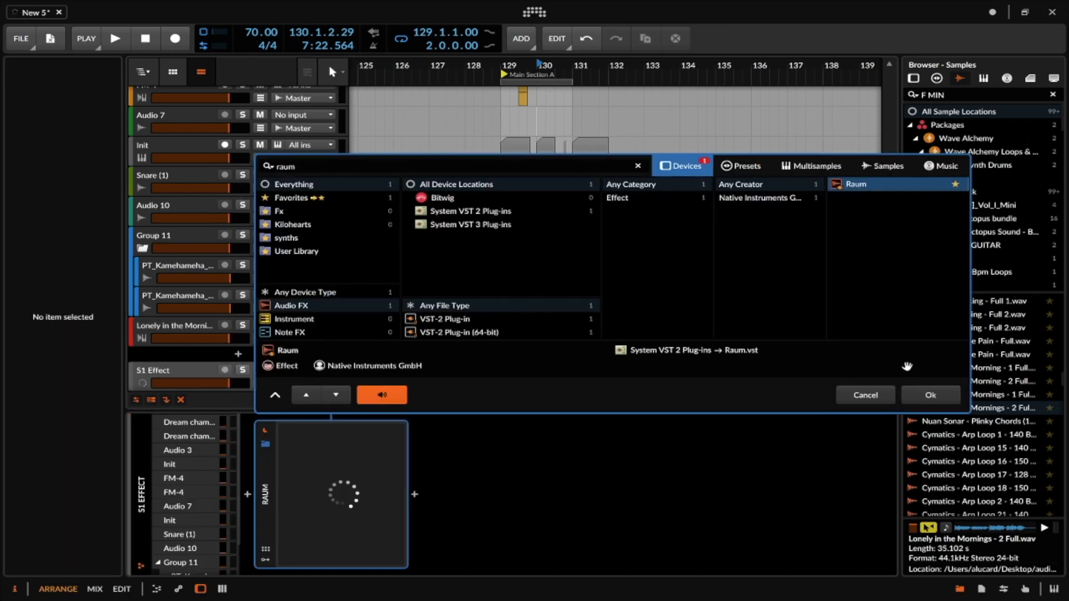
- Wrap the Raum device in an FX Layer container and close the plug-in window
left_click(265, 474)
key("super+g")
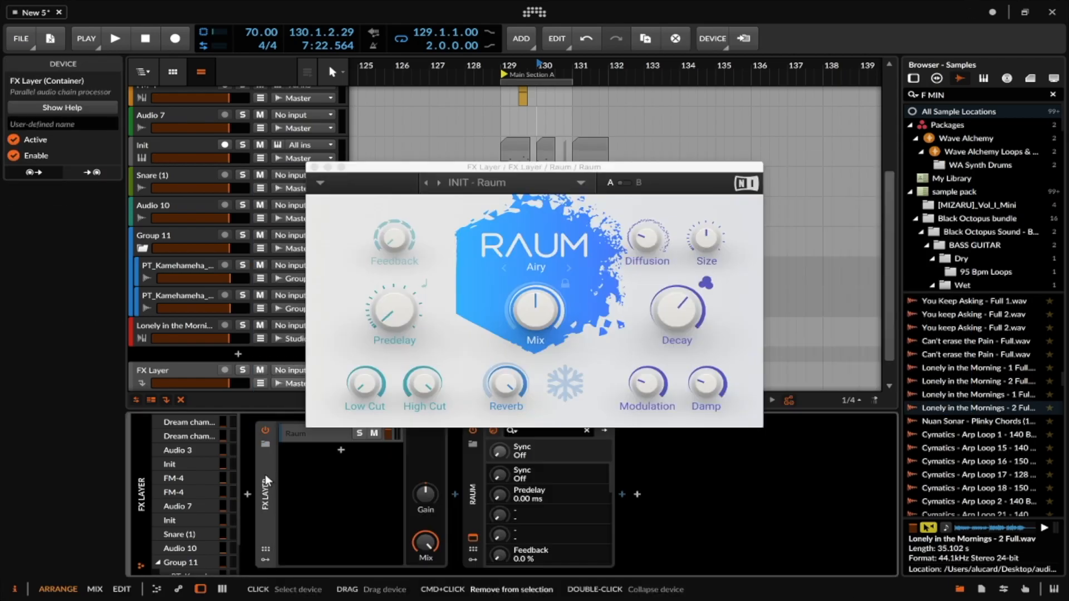
left_click(315, 167)
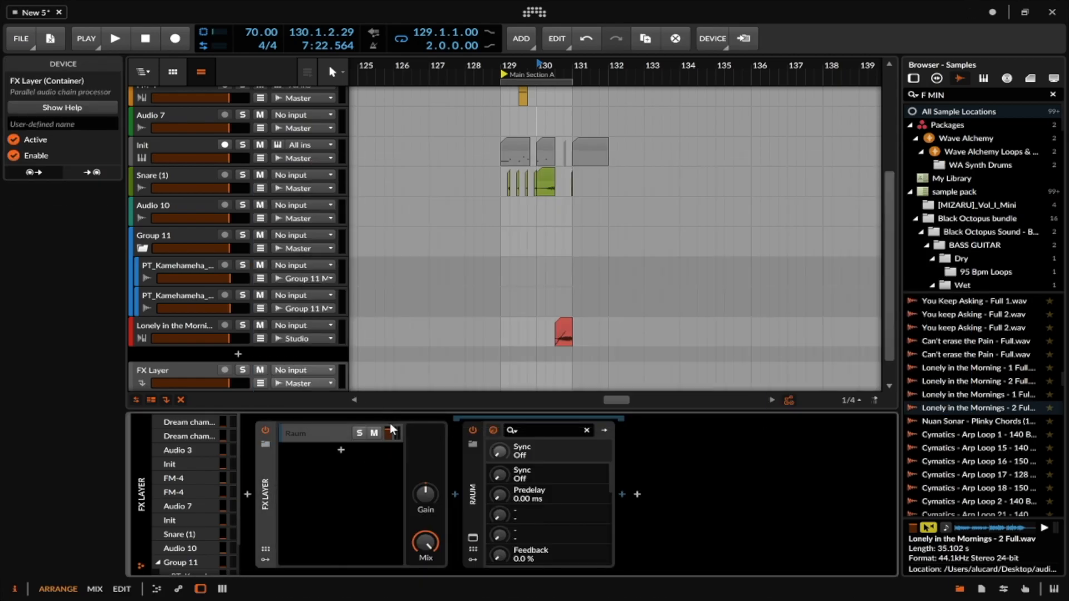
- Insert FabFilter Pro-Q 3 after the FX Layer and set a 30 dB/oct low cut at about 173 Hz
left_click_drag(388, 437, 389, 452)
type("b")
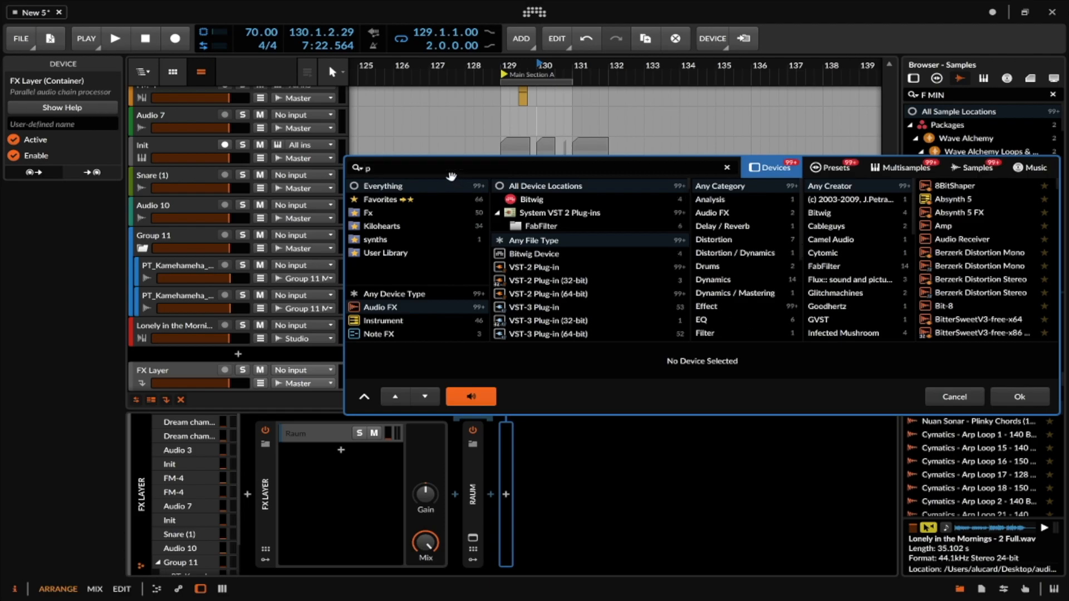
type("pro")
double_click(980, 268)
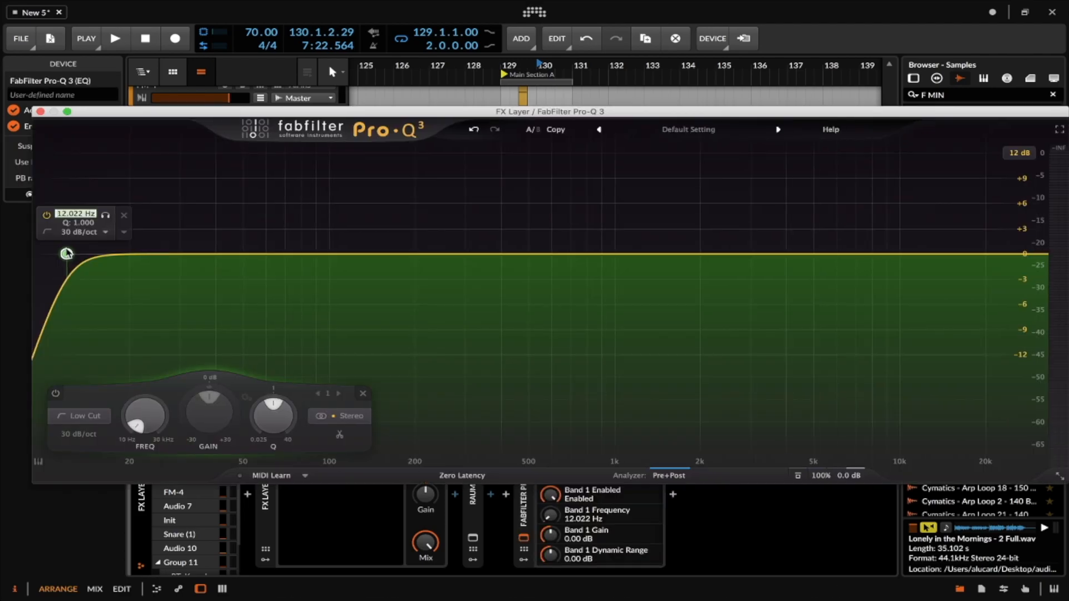
left_click_drag(67, 253, 396, 260)
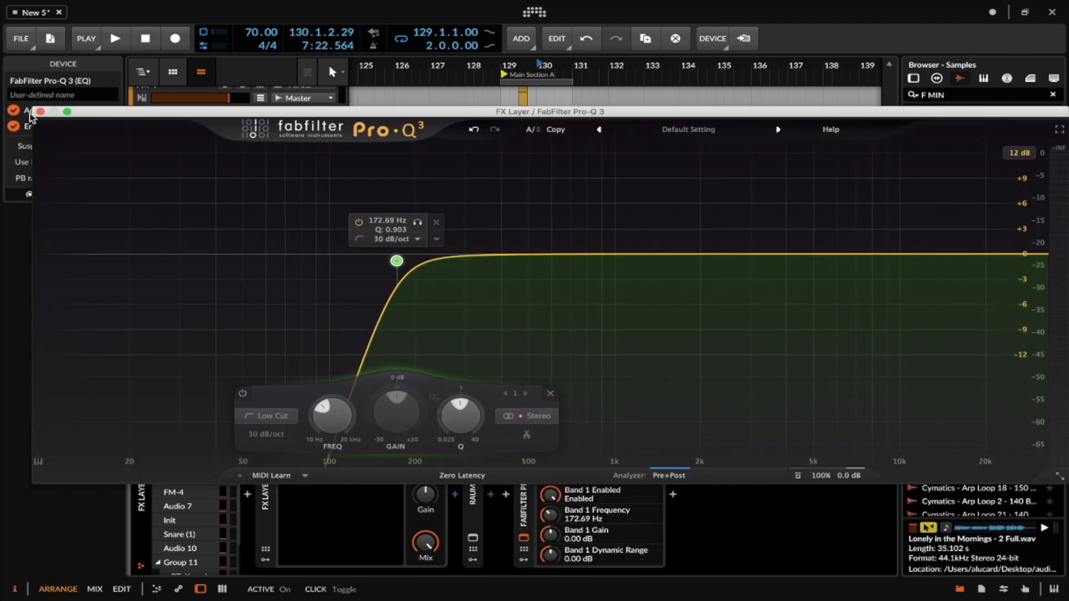
left_click(40, 111)
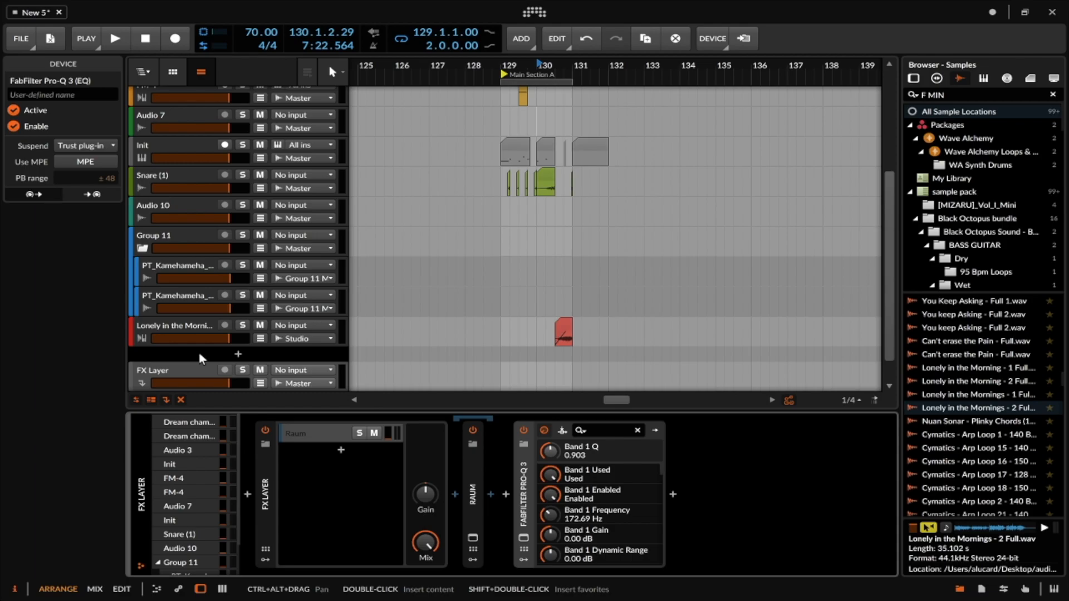
- Show the automation lane of the FX Layer effect track for the end of the two-bar phrase
scroll(199, 355, "down", 1)
left_click(302, 434)
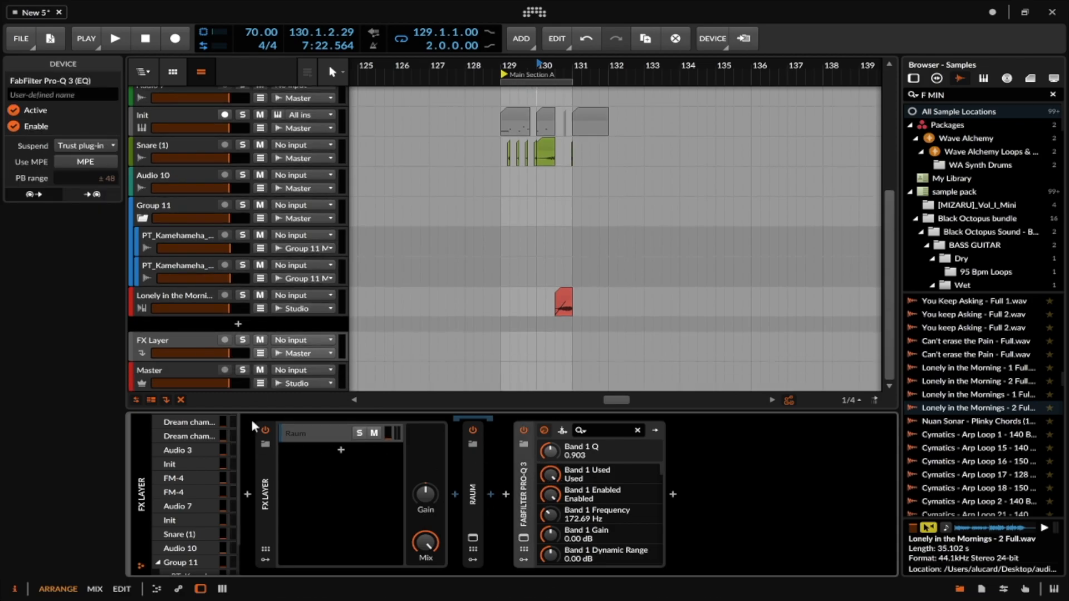
left_click(260, 353)
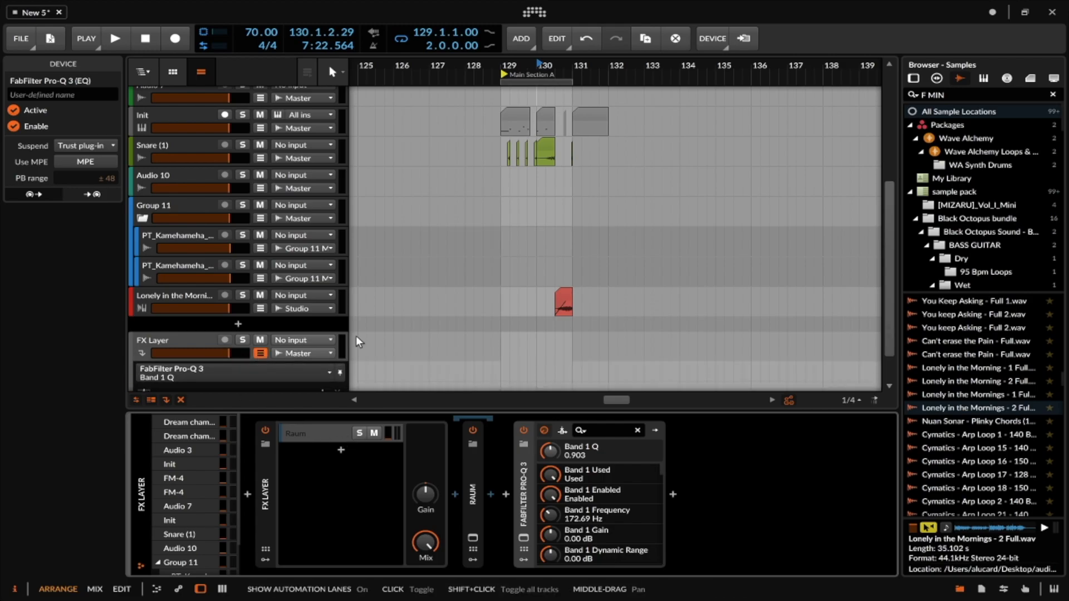
scroll(479, 316, "down", 2)
scroll(565, 348, "up", 6)
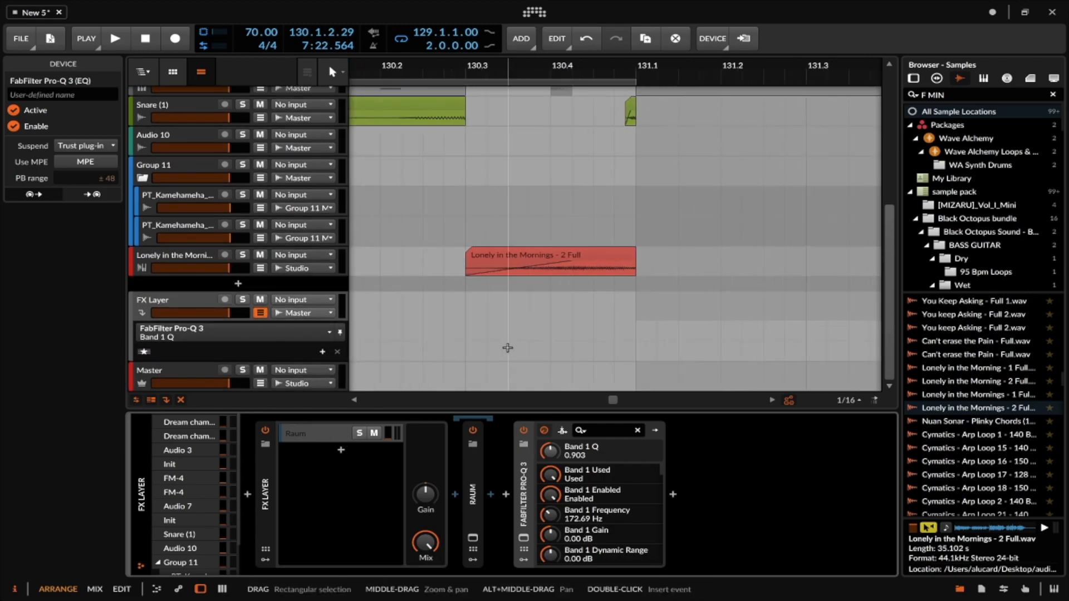
- Automate the Raum layer's volume to rise from 130.3 to +0.0 dB at 130.4 and drop to -Inf dB at 130.4.4.97
left_click(466, 359)
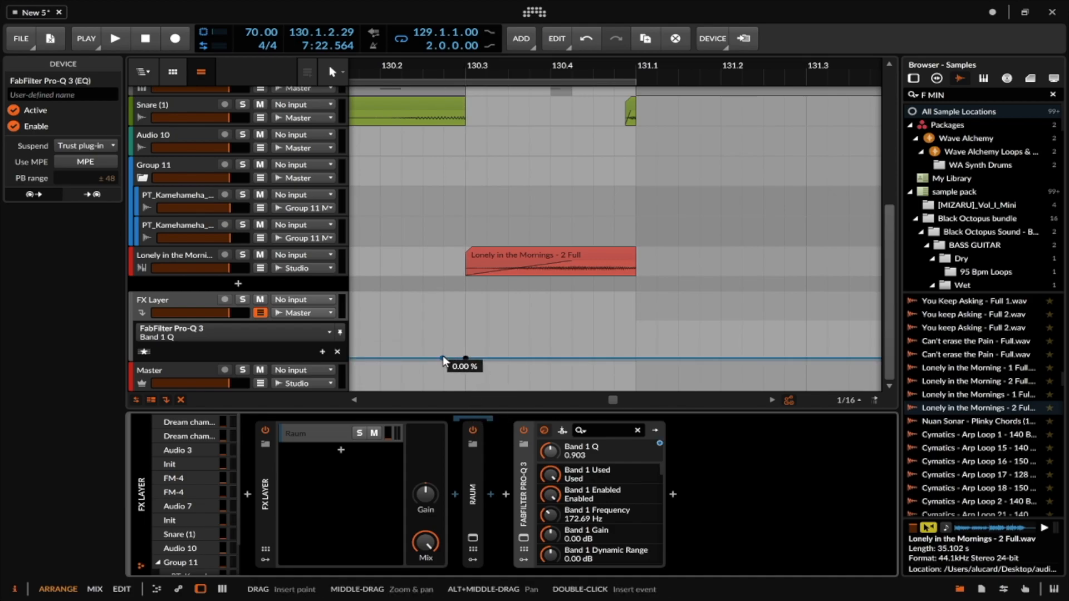
scroll(446, 354, "left", 1)
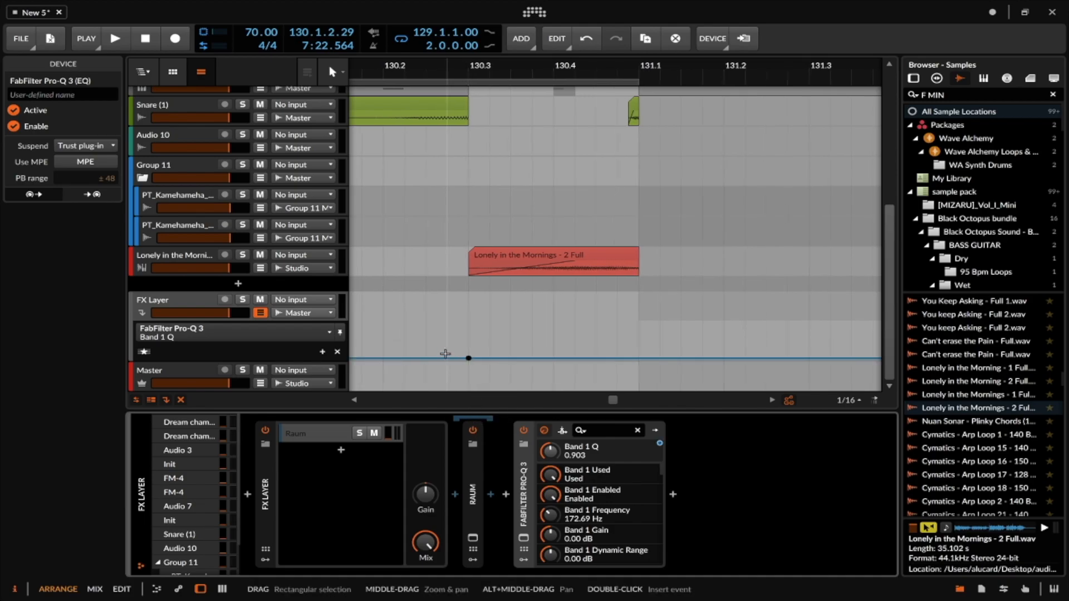
left_click(641, 353)
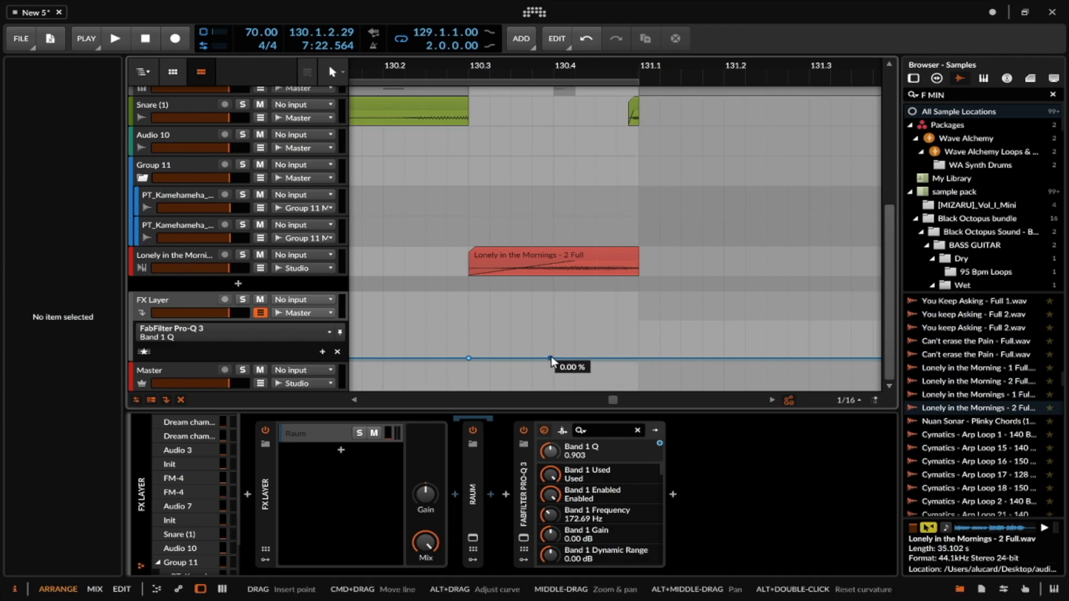
left_click_drag(554, 358, 554, 330)
left_click(638, 330)
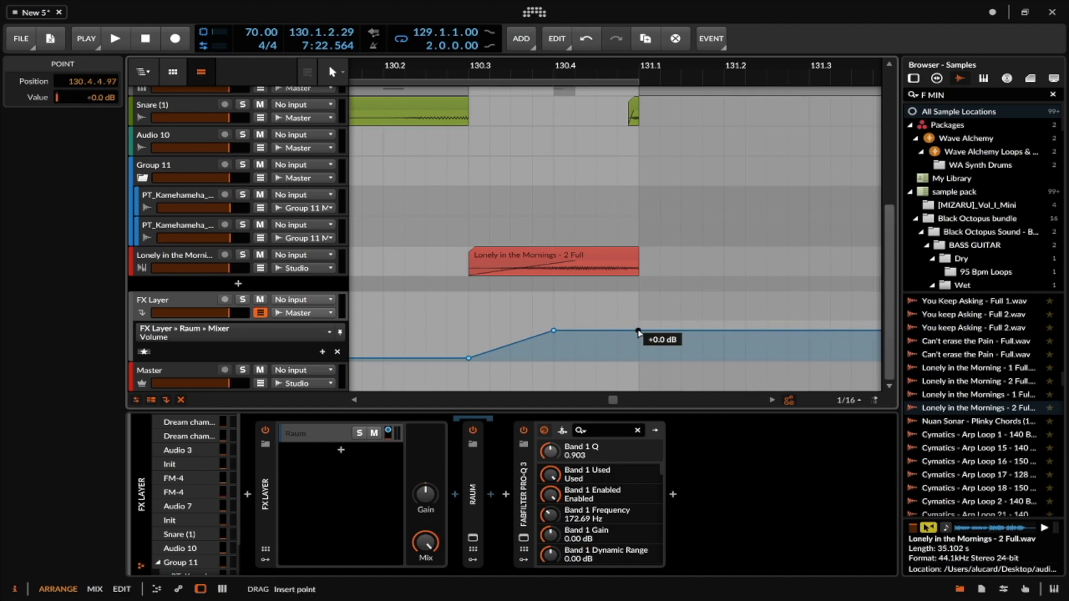
left_click_drag(644, 330, 644, 358)
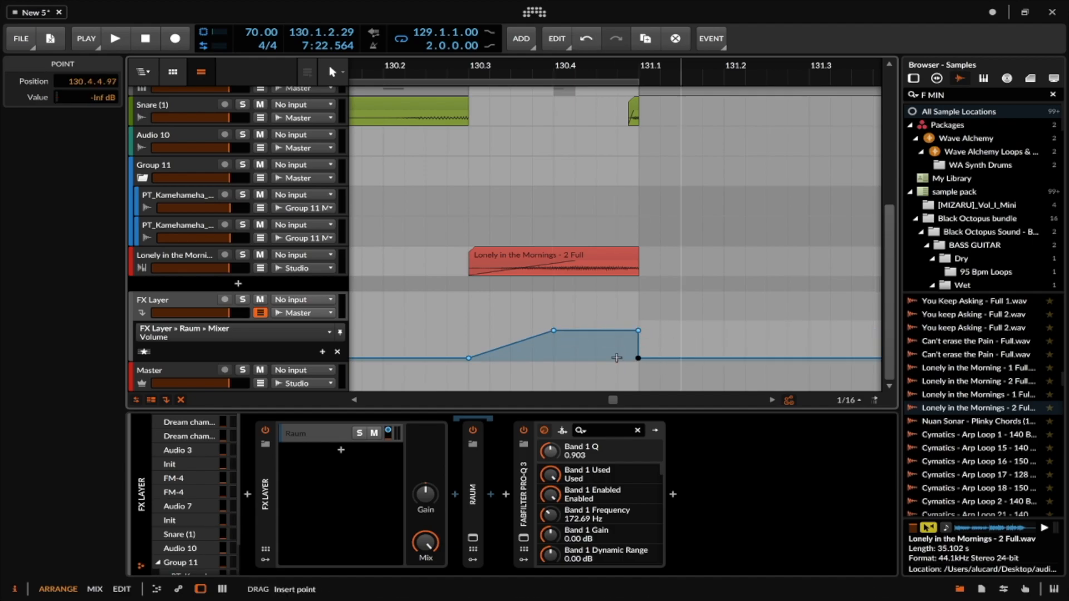
- Audition the soloed FX Layer from 130.3 and raise the Lonely in the Mornings track's send to it fully
left_click(469, 320)
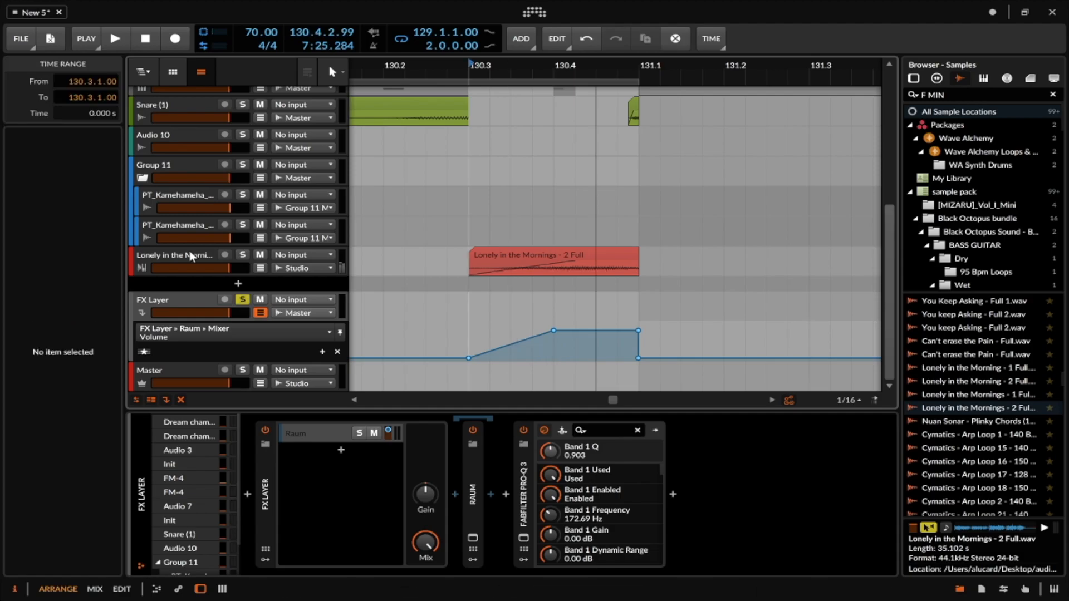
left_click(191, 255)
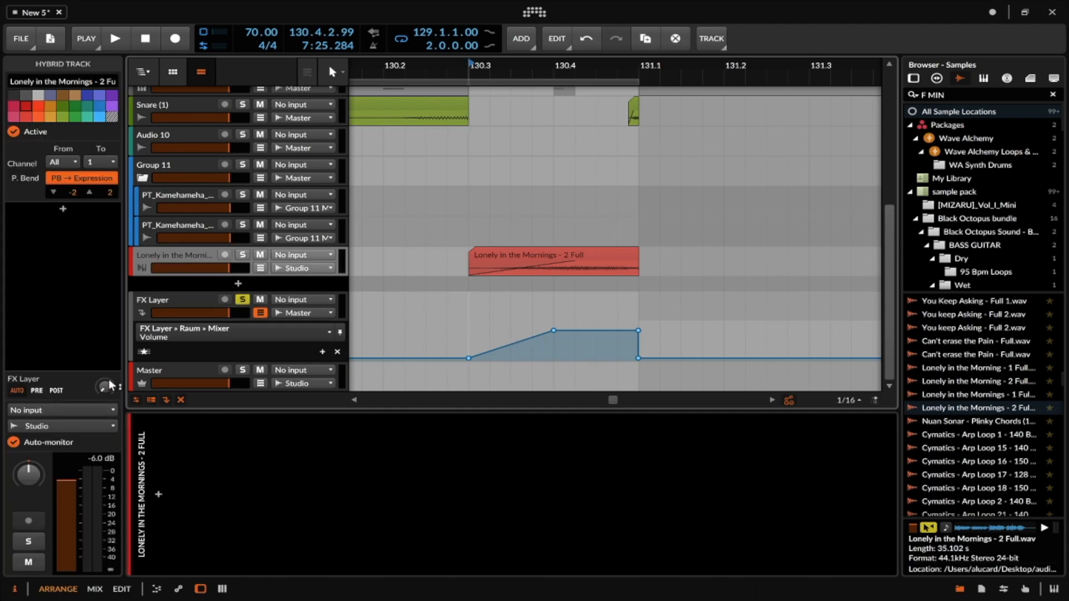
scroll(176, 213, "up", 1)
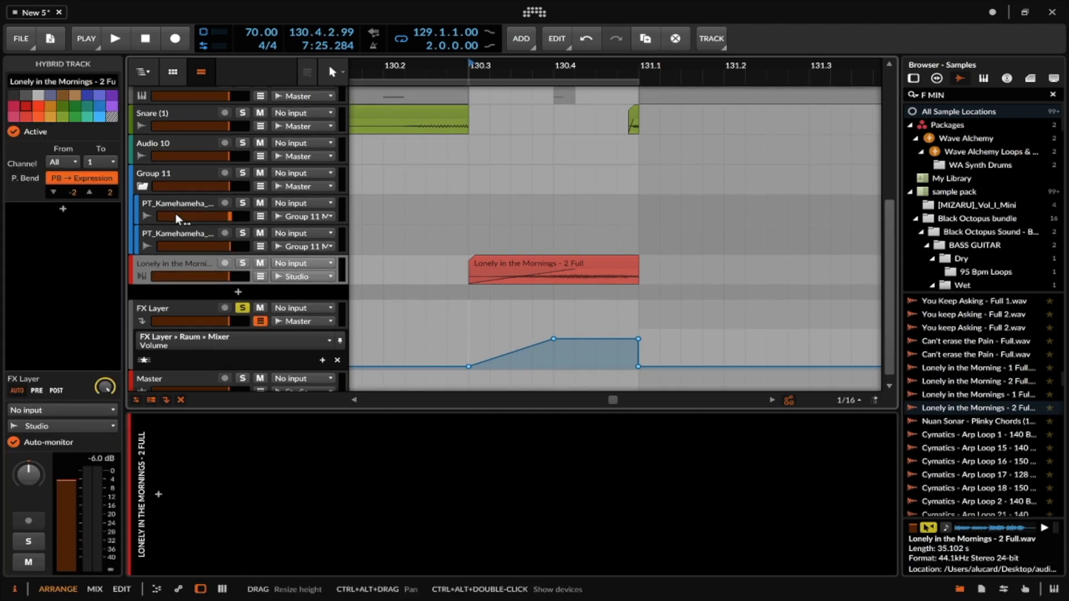
- Collapse Group 11 in the track list
left_click(142, 187)
scroll(144, 270, "up", 3)
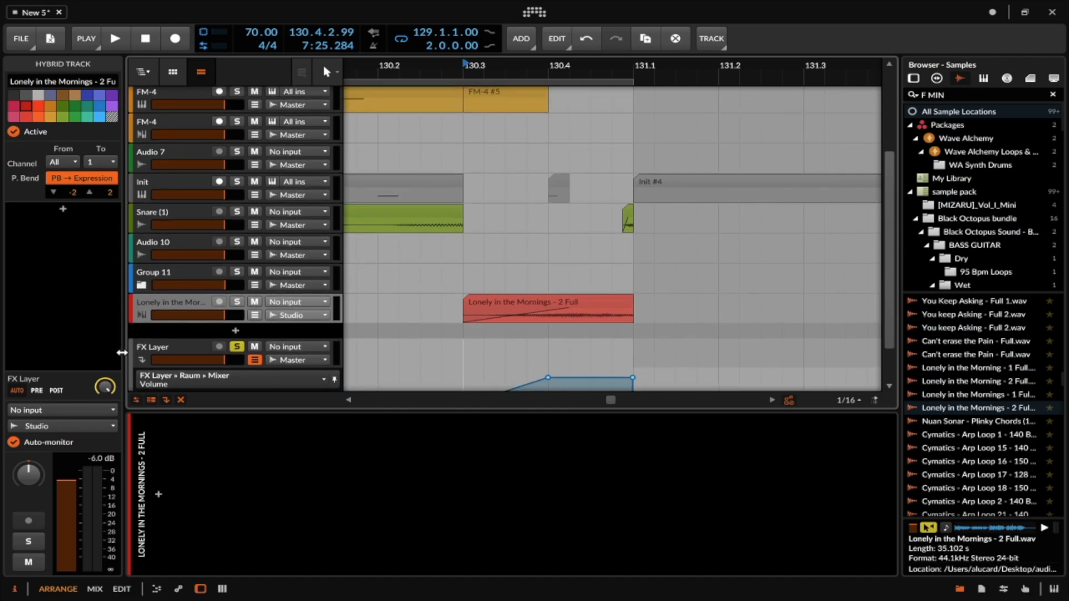
left_click(143, 282)
scroll(174, 322, "up", 2)
left_click(174, 322)
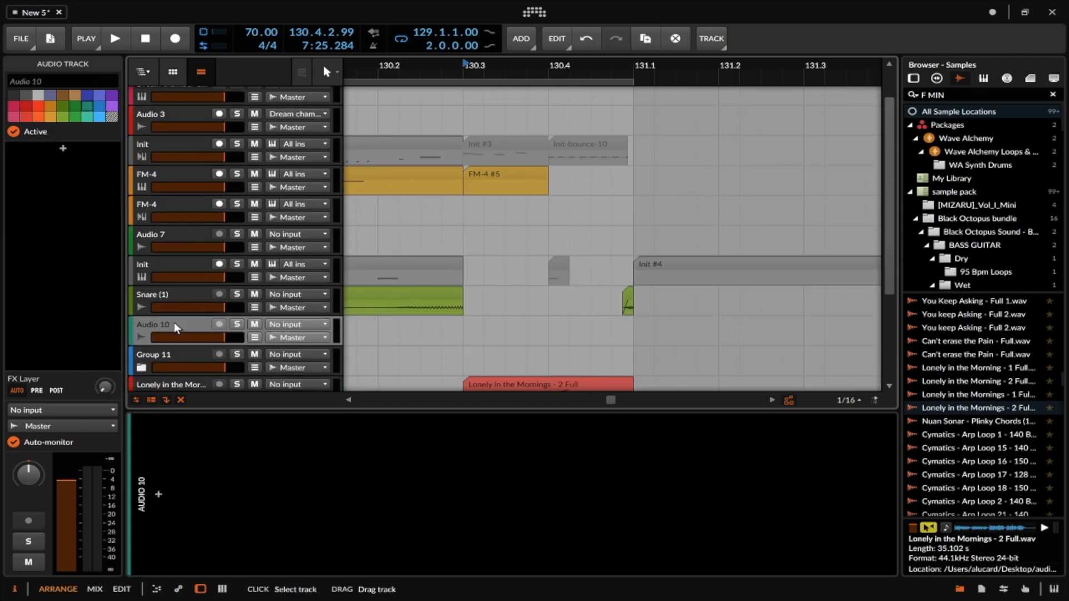
scroll(174, 322, "up", 1)
scroll(174, 322, "up", 2)
left_click(169, 184, "shift")
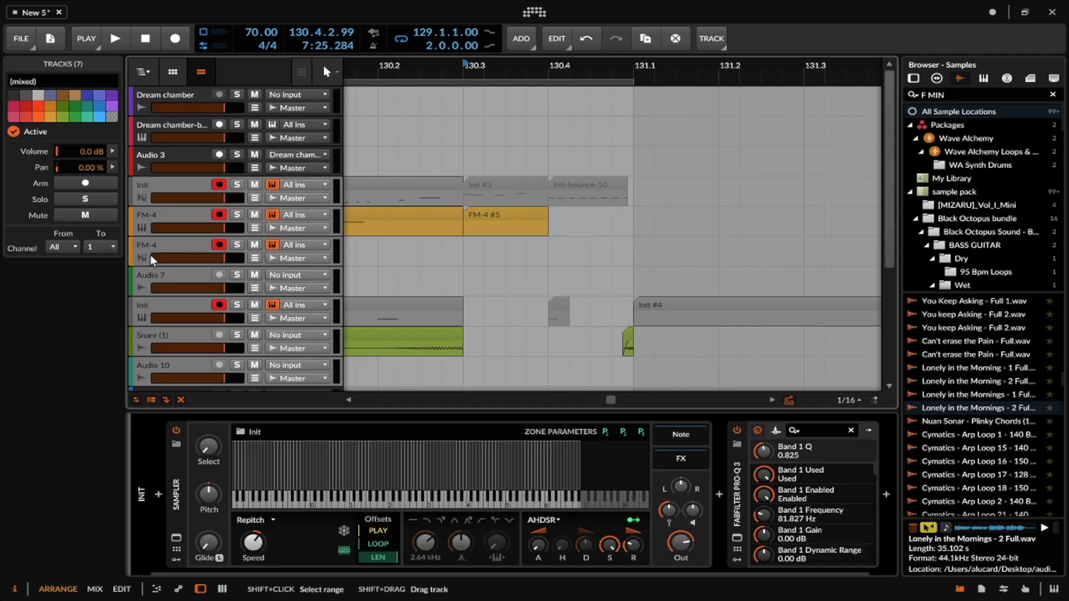
left_click(169, 192)
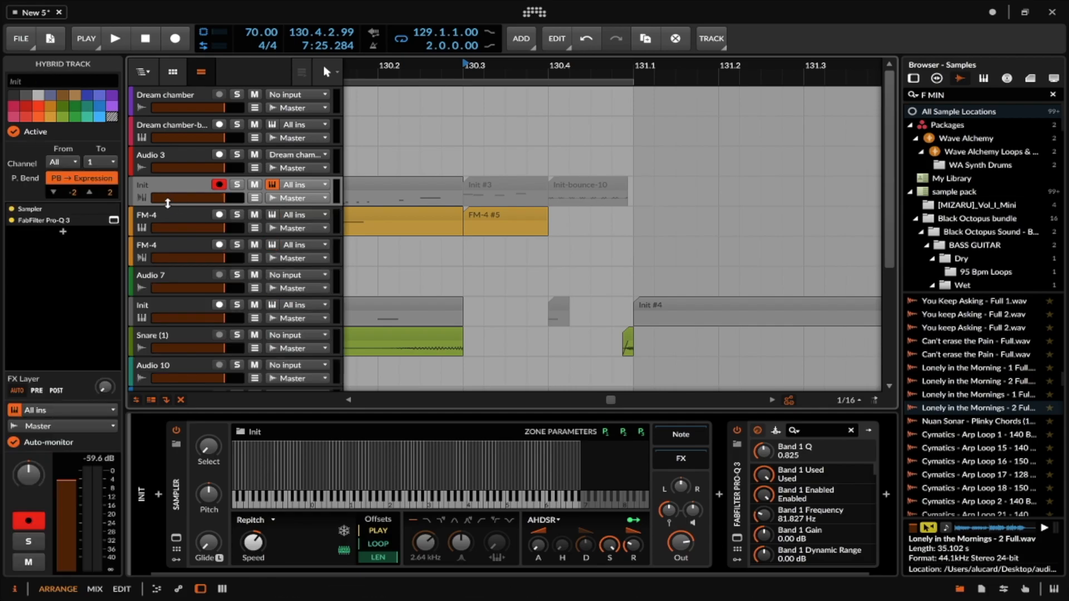
- Group the two FM-4 tracks together
left_click(166, 217)
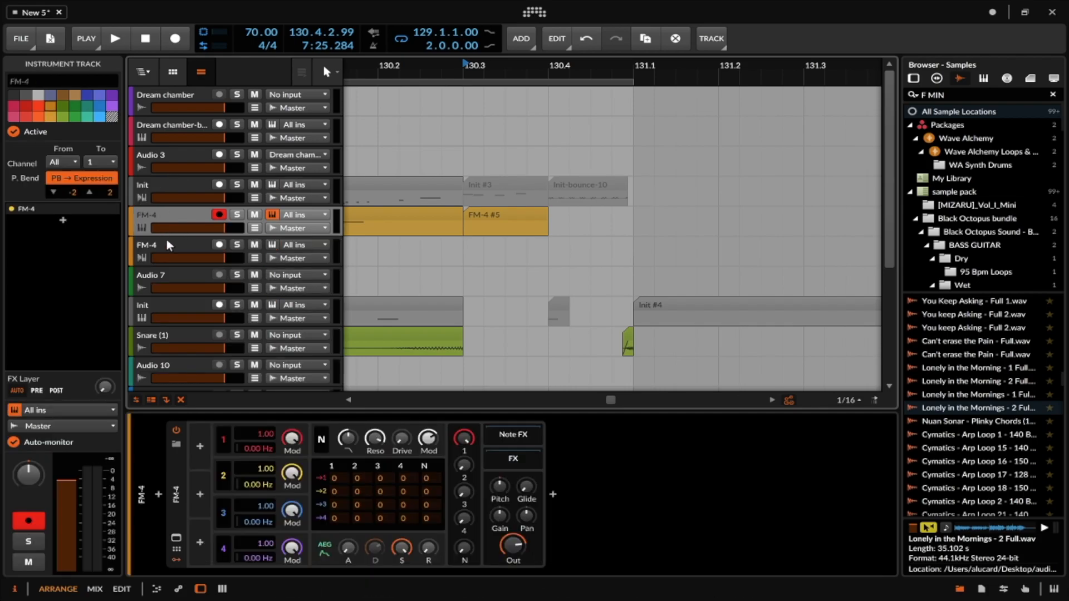
left_click(165, 248, "shift")
key("ctrl+g")
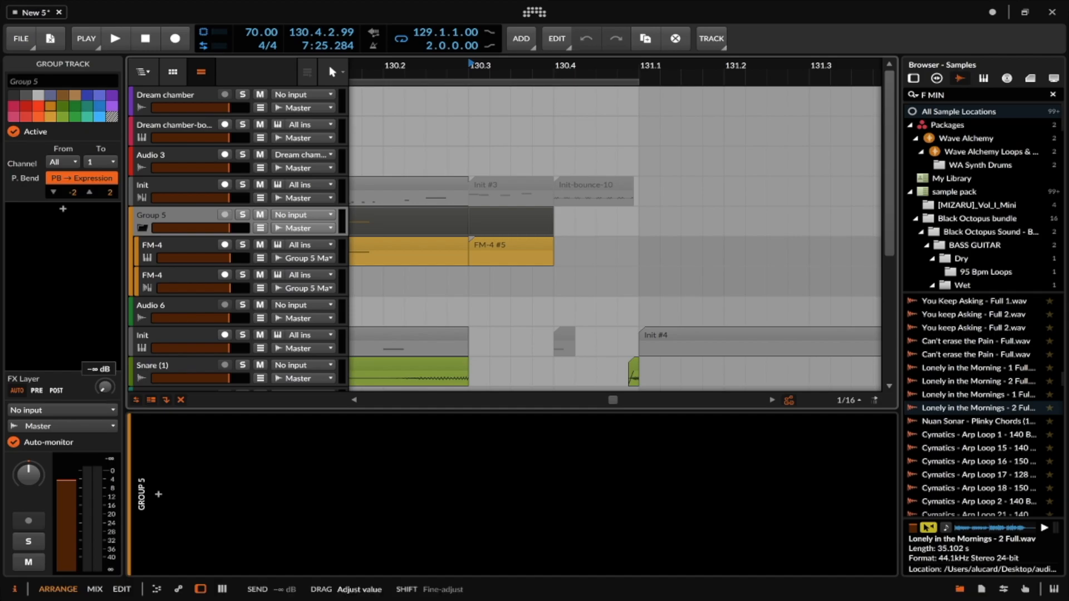
- Raise the send to the FX Layer fully on the Init track above the FM-4 group and audition the reverb
left_click(164, 184)
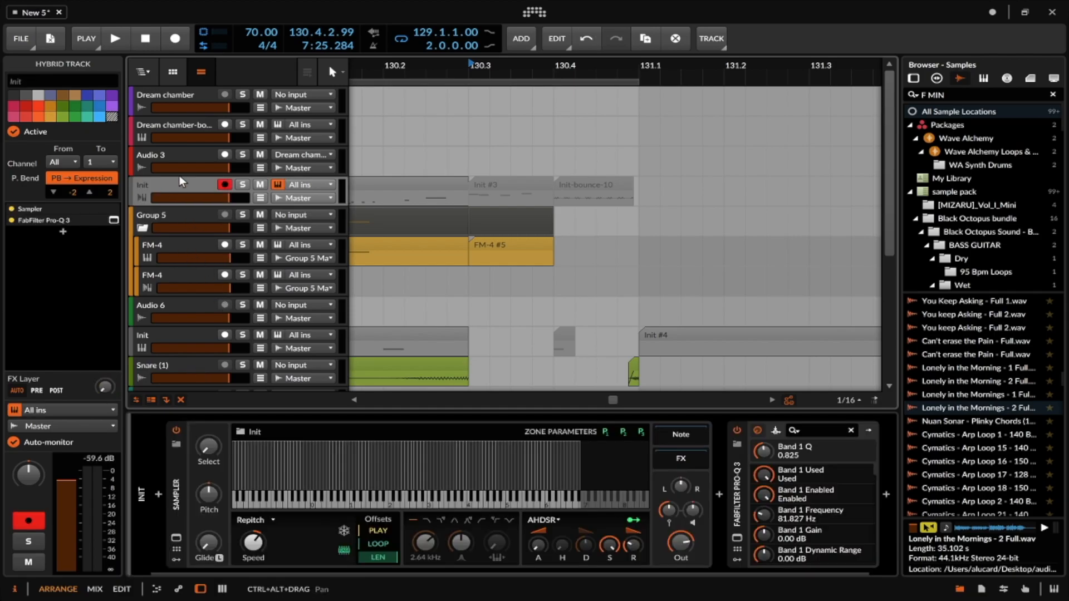
left_click_drag(104, 387, 105, 351)
key("space")
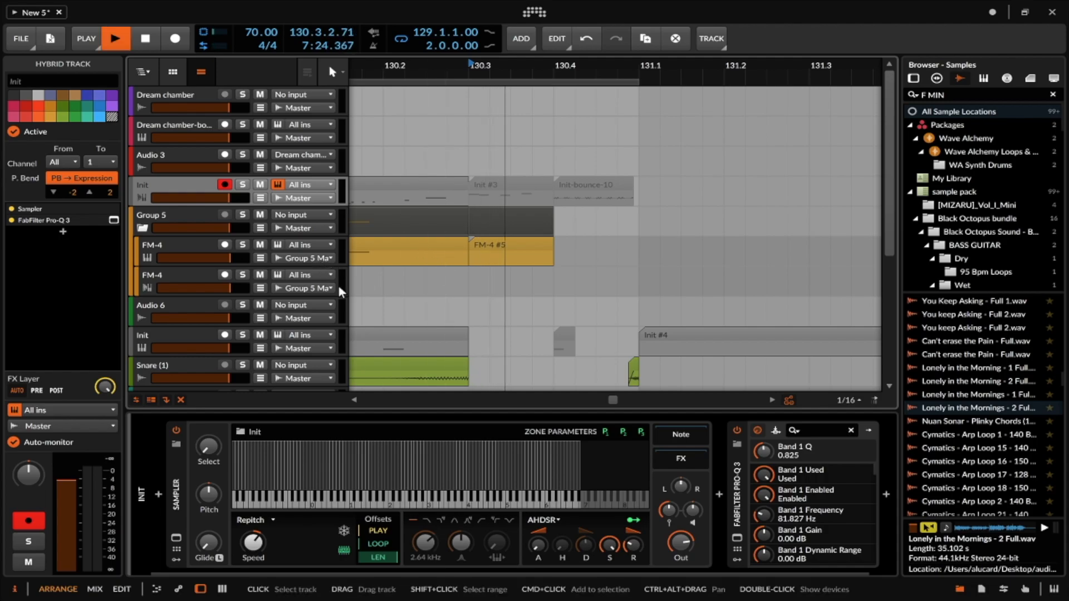
key("space")
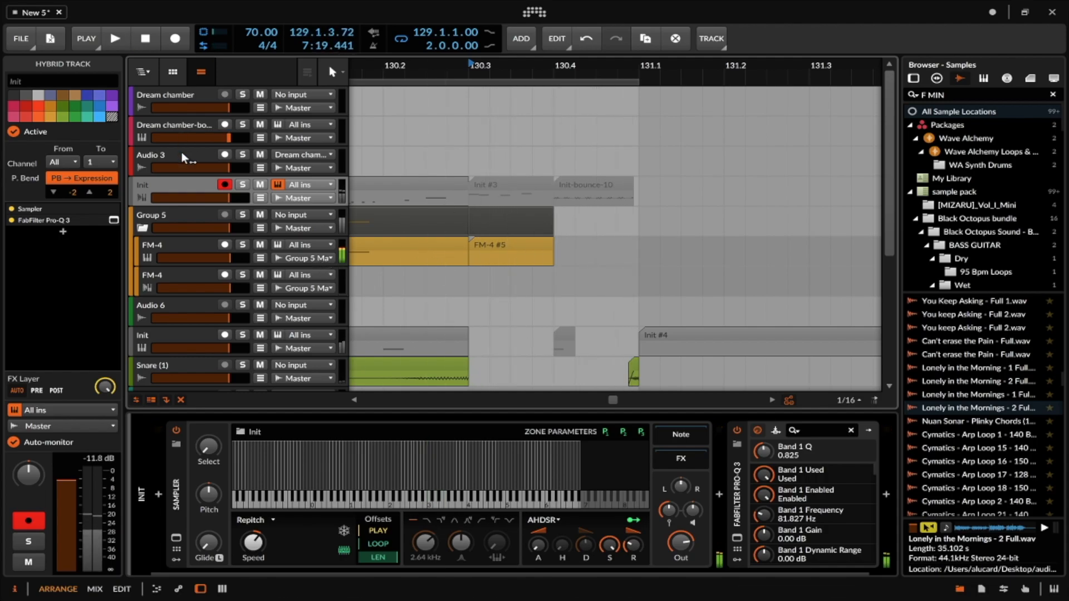
key("space")
- Unsolo the FX Layer track and audition the full beat from 130.2
scroll(401, 193, "down", 5)
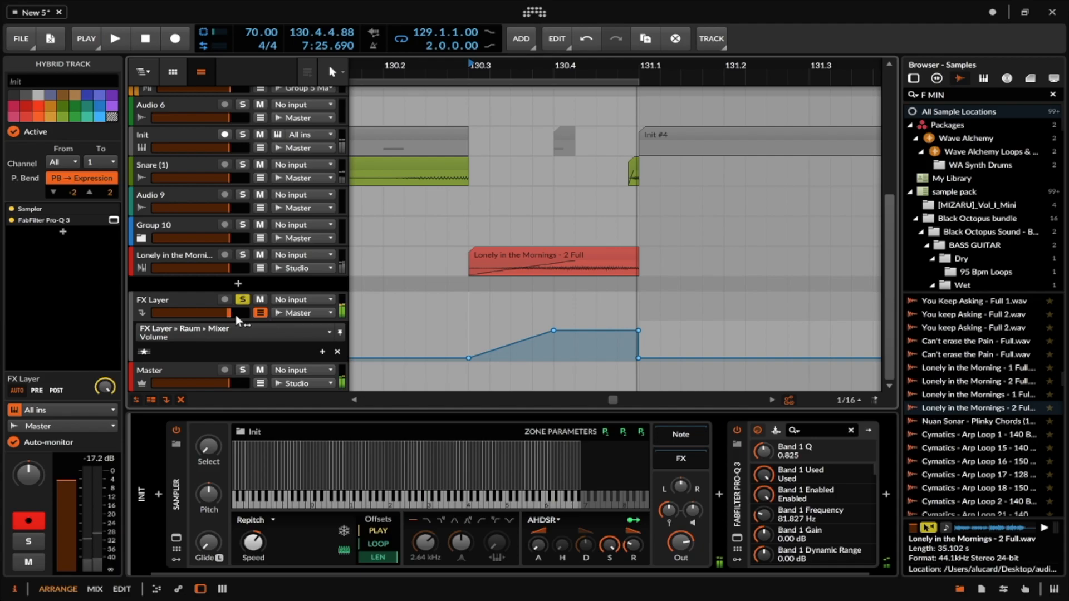
left_click(179, 369)
left_click(243, 300)
left_click(395, 322)
key("space")
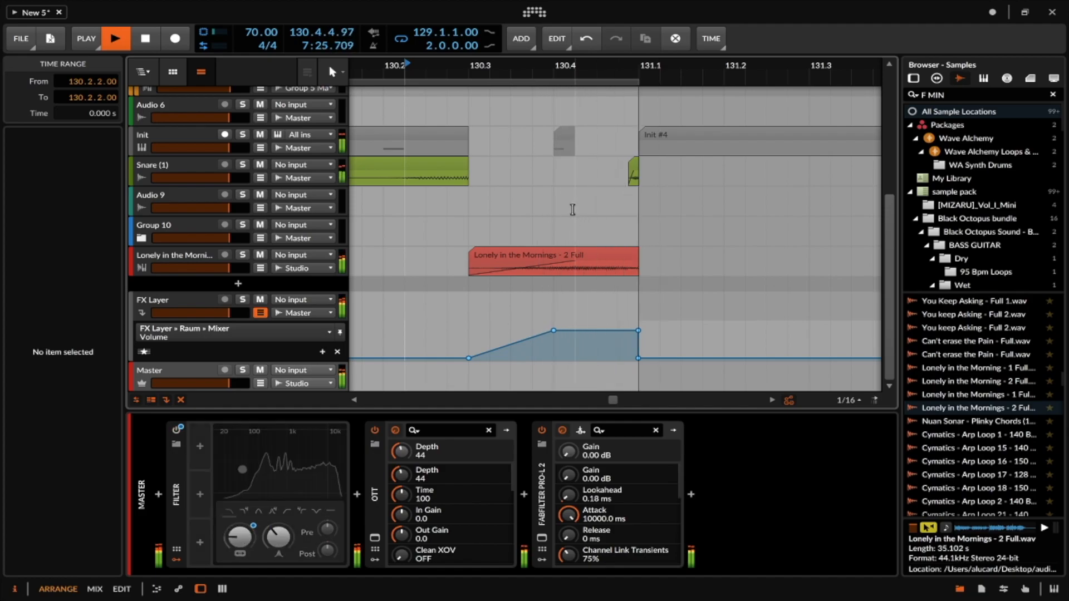
scroll(569, 215, "down", 5)
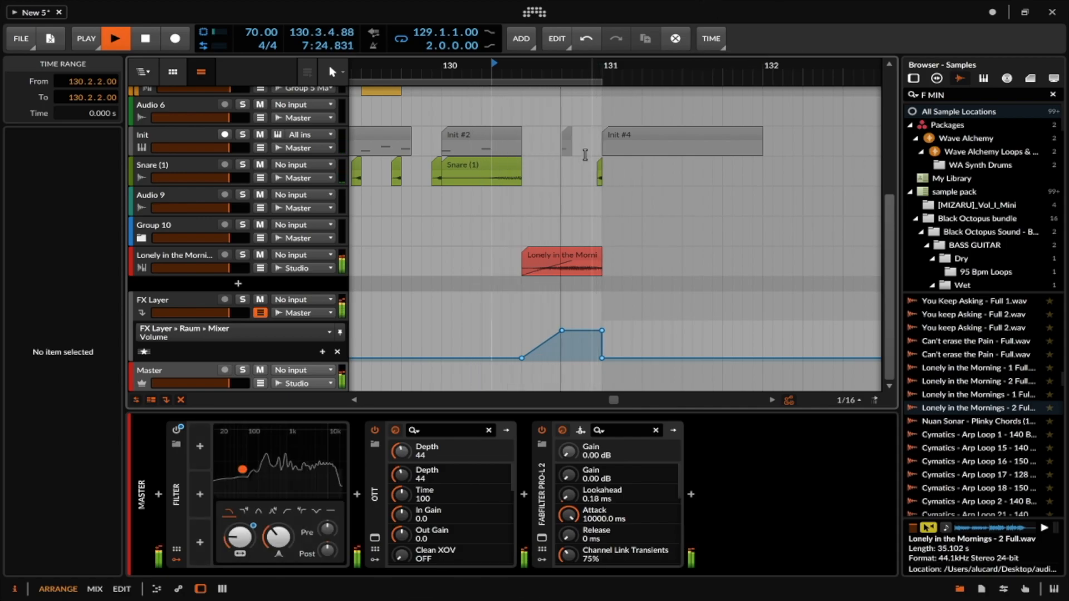
key("space")
- Transpose the Lonely in the Mornings clip at 130.3 down one octave to -12.00 and listen to it
left_click(575, 253)
double_click(559, 253)
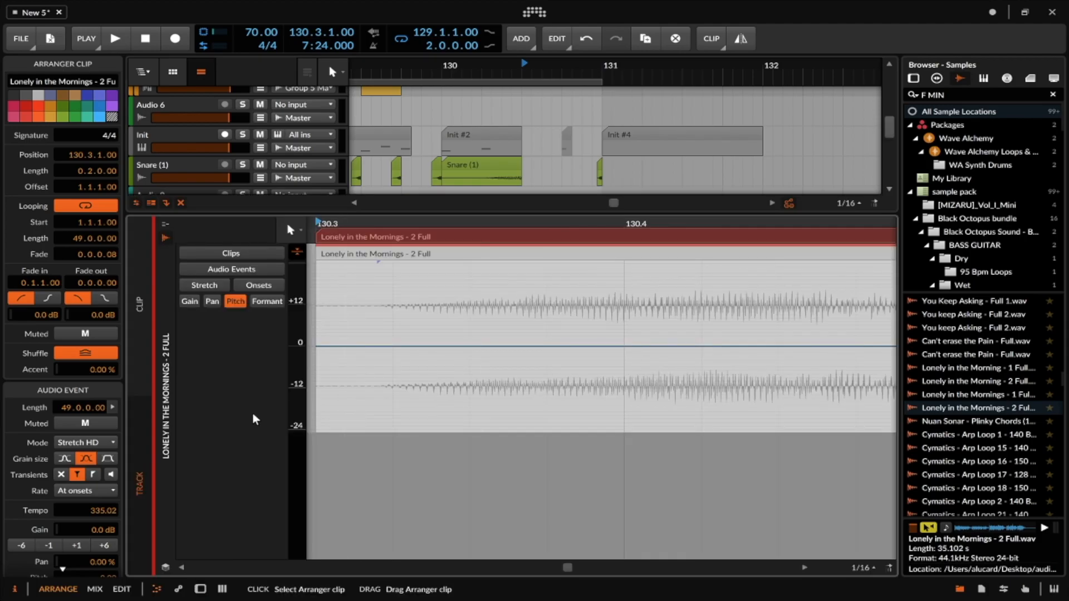
scroll(32, 551, "down", 2)
left_click(21, 567)
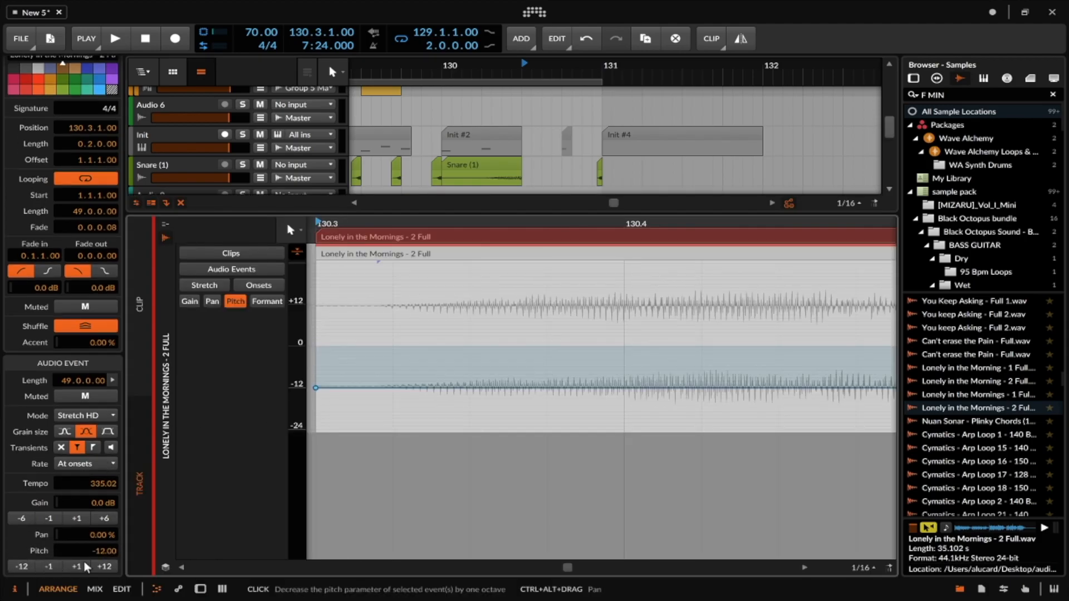
key("space")
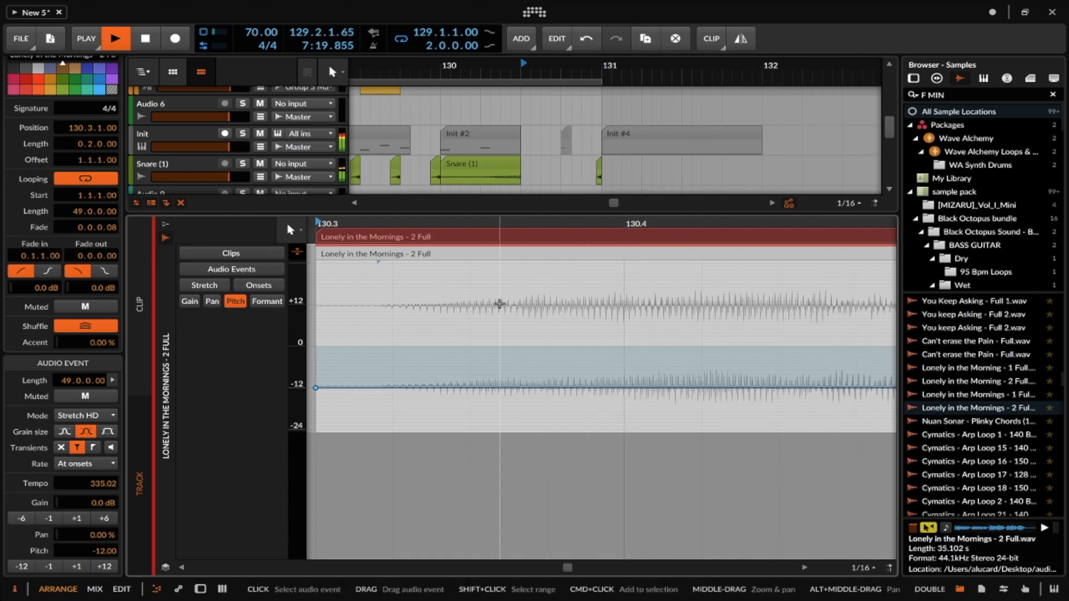
key("space")
- Return to the full arrangement with the Snare (1) track's devices shown and examine the short snare clip just before 131.1
double_click(200, 169)
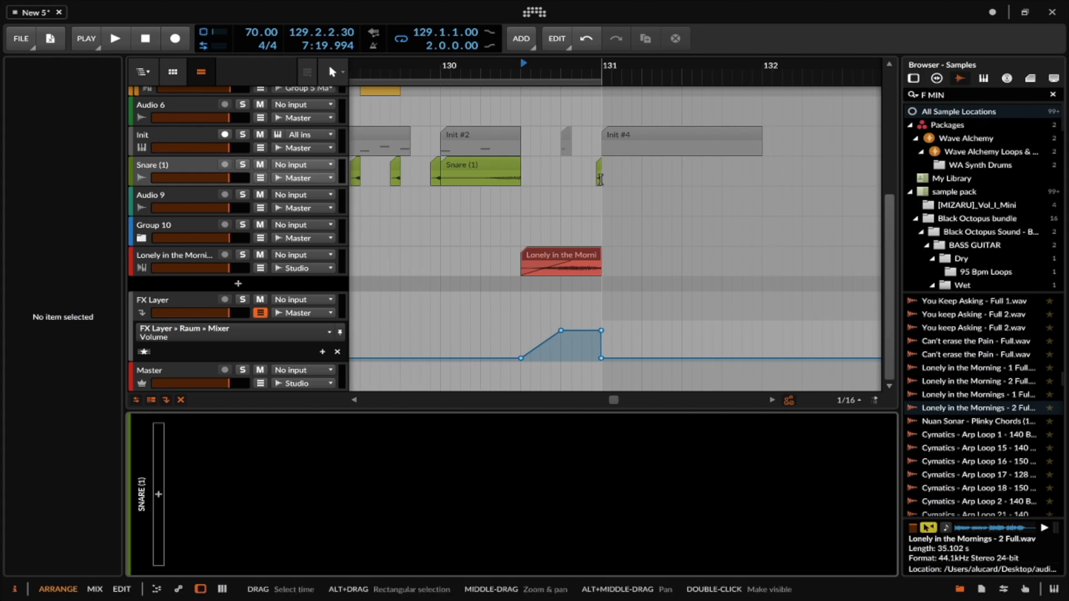
scroll(545, 231, "down", 3)
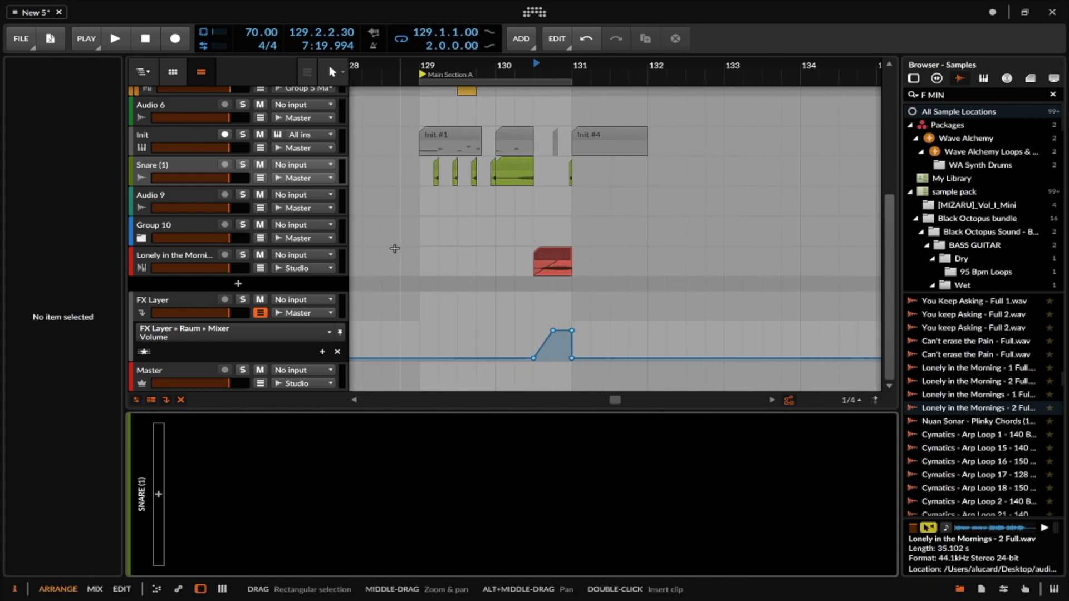
scroll(417, 242, "up", 3)
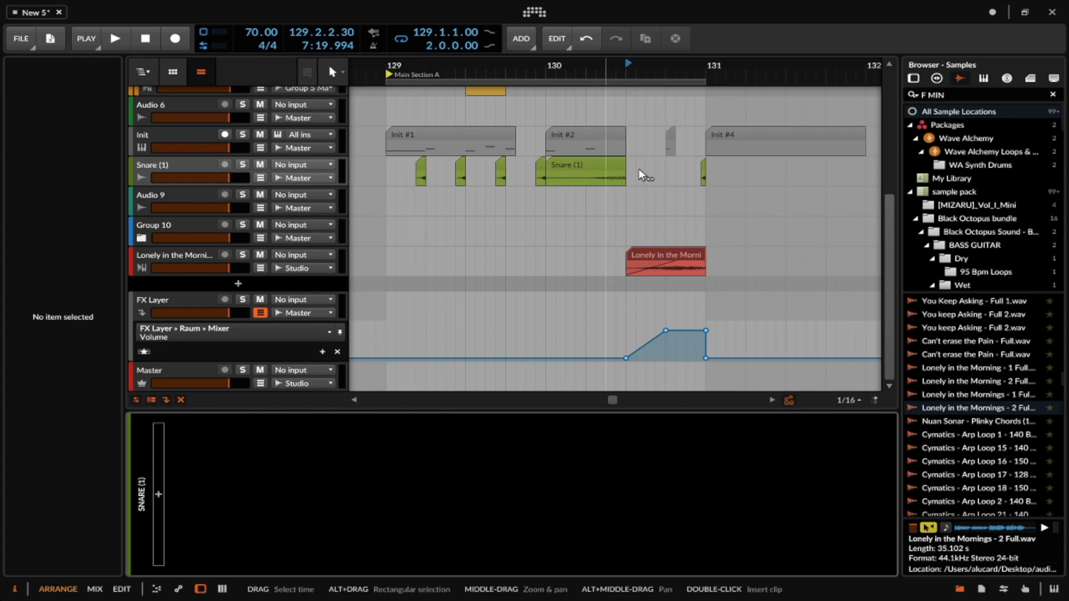
scroll(706, 170, "up", 3)
left_click(707, 166)
scroll(707, 166, "up", 3)
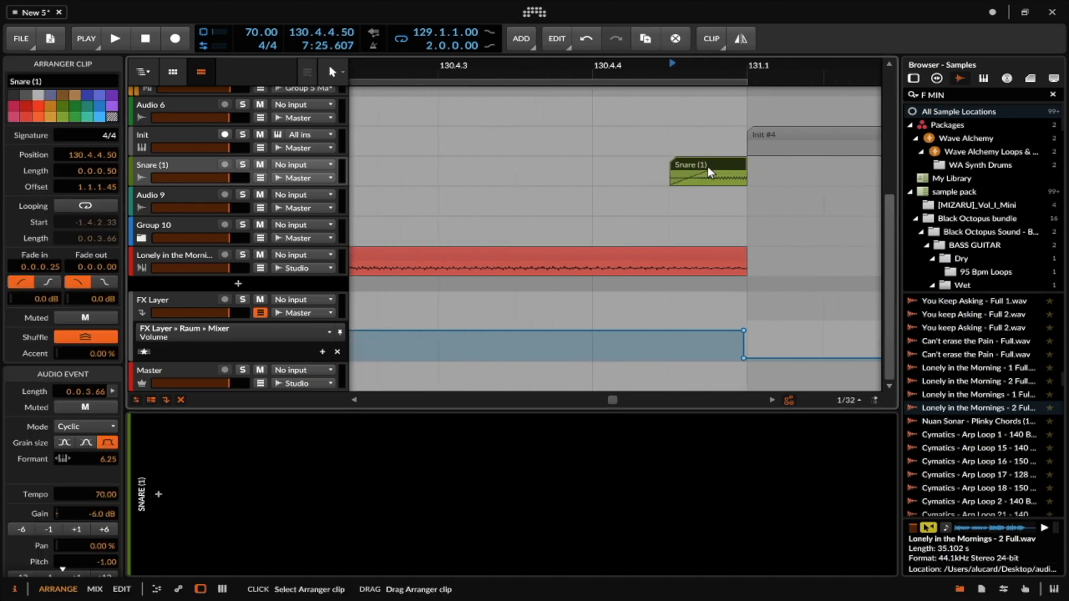
scroll(696, 163, "up", 1)
- Examine the Lonely in the Mornings clip and its reverb automation within the end-of-phrase fill
scroll(696, 163, "down", 2)
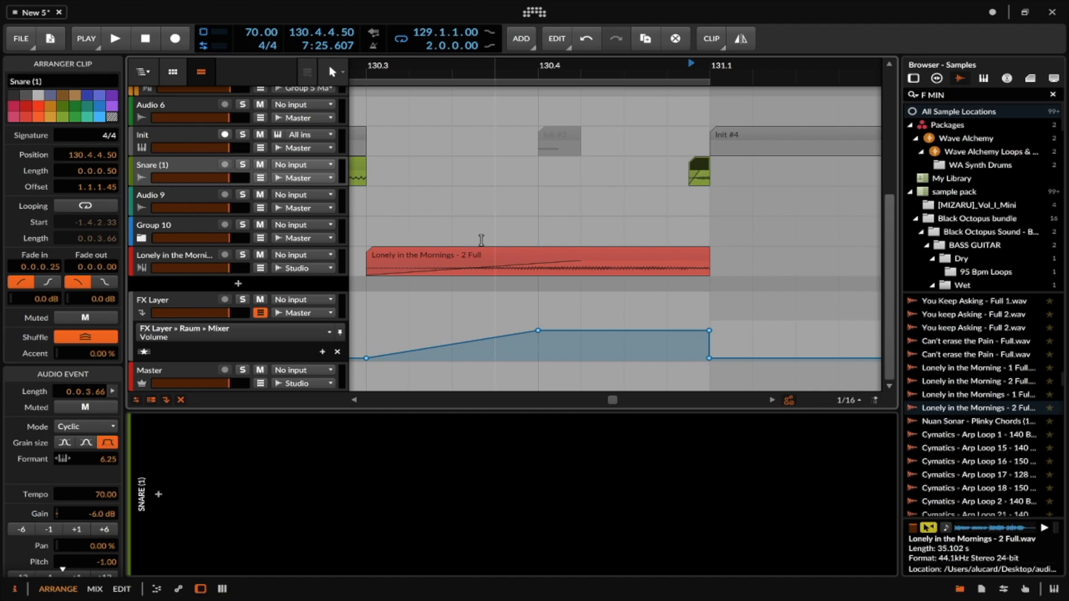
left_click(447, 256)
scroll(448, 255, "down", 3)
scroll(448, 255, "up", 3)
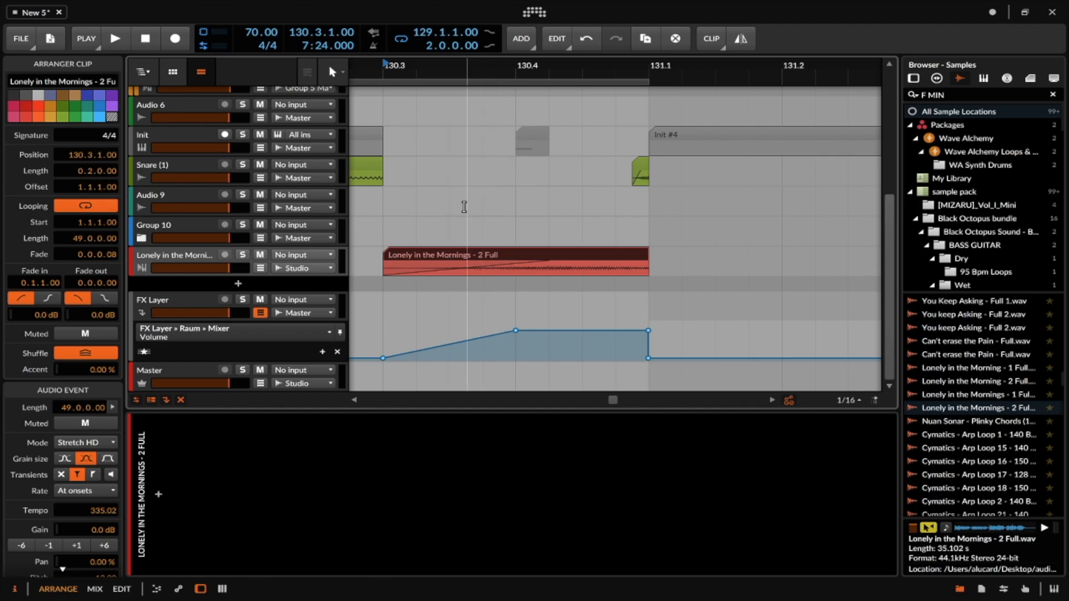
scroll(448, 222, "down", 3)
scroll(449, 223, "down", 2)
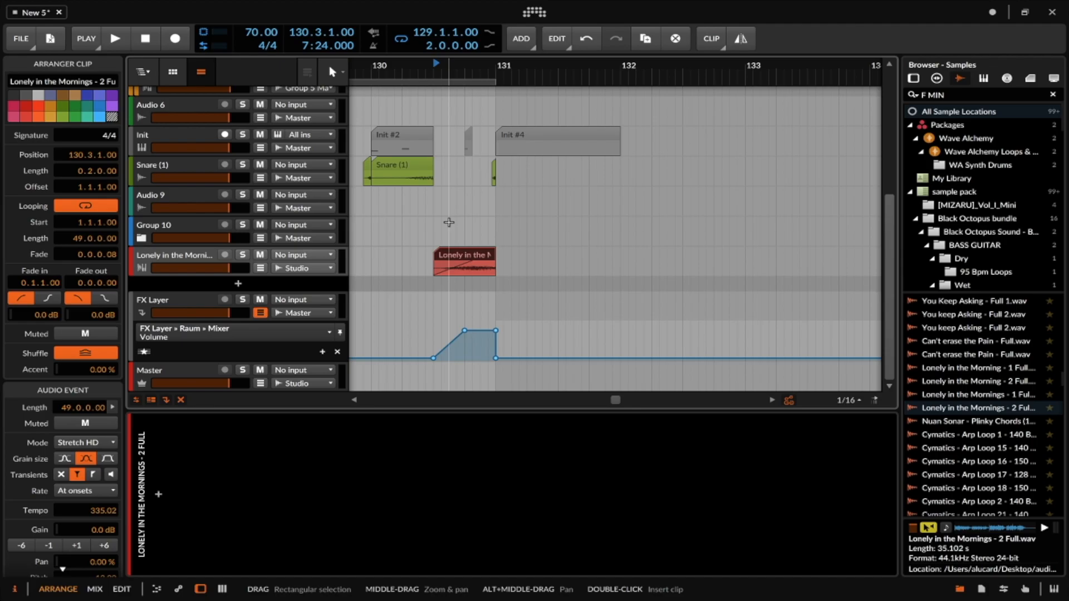
scroll(439, 217, "up", 2)
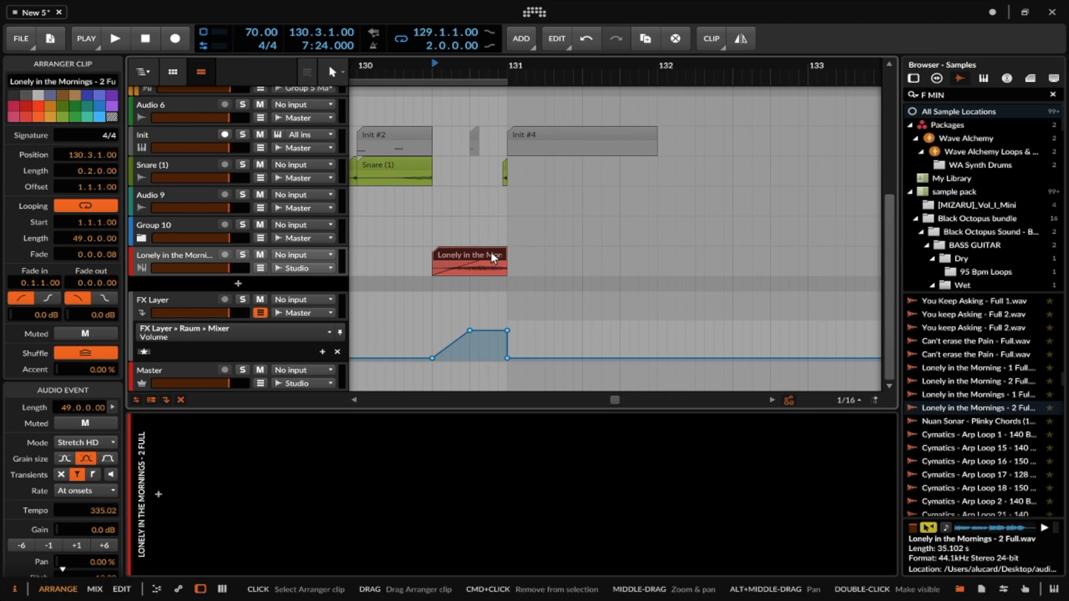
scroll(472, 249, "down", 3)
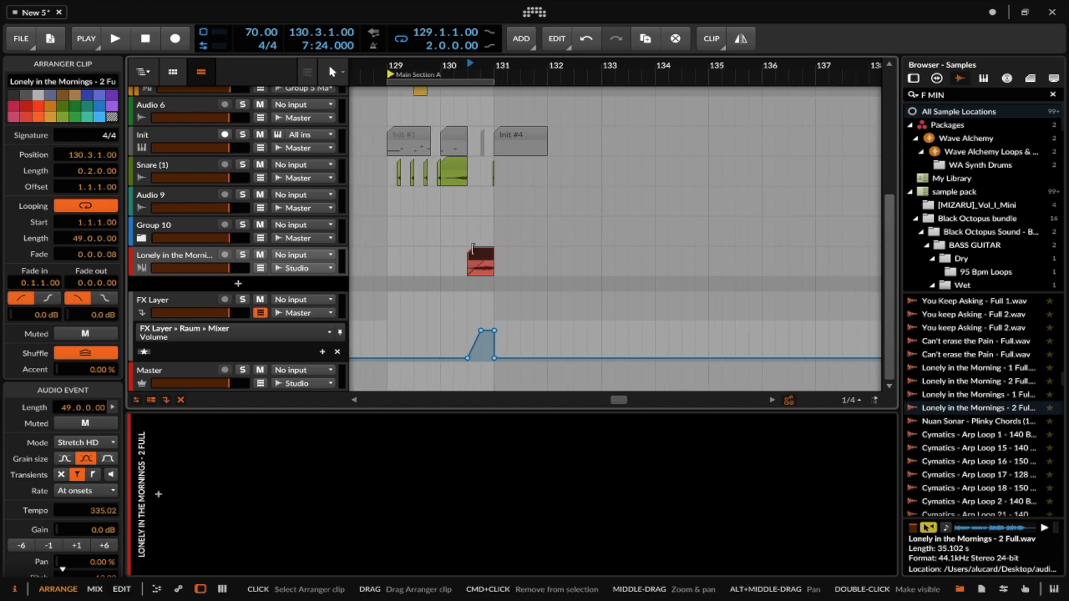
- Examine the long Snare (1) clip at 130.1 and the end-of-phrase range from 130.3 to 131.1 with its Lonely in the Mornings clip
scroll(433, 230, "up", 3)
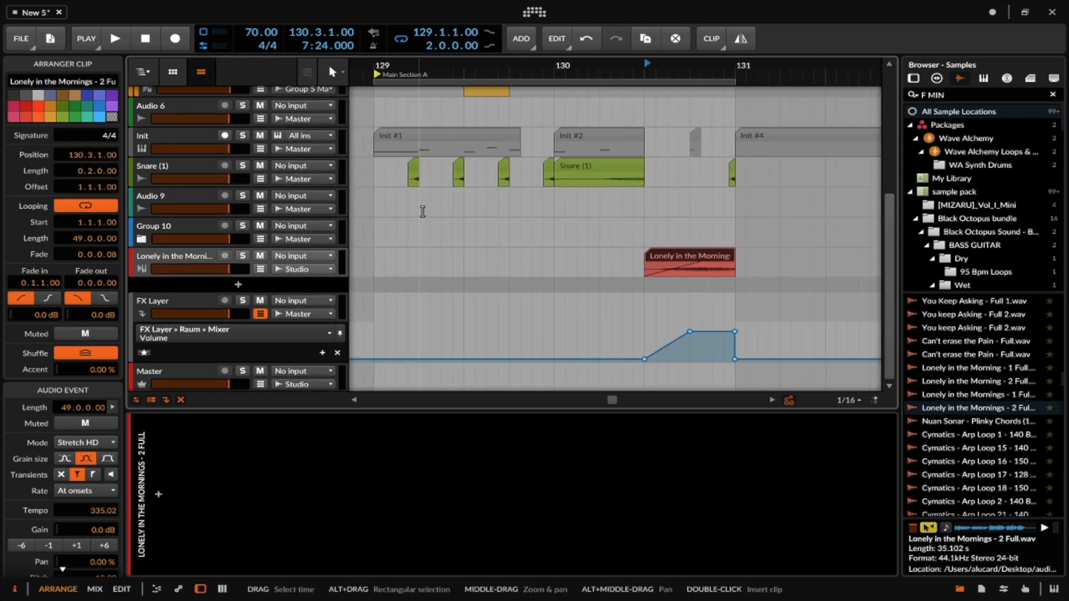
left_click(597, 166)
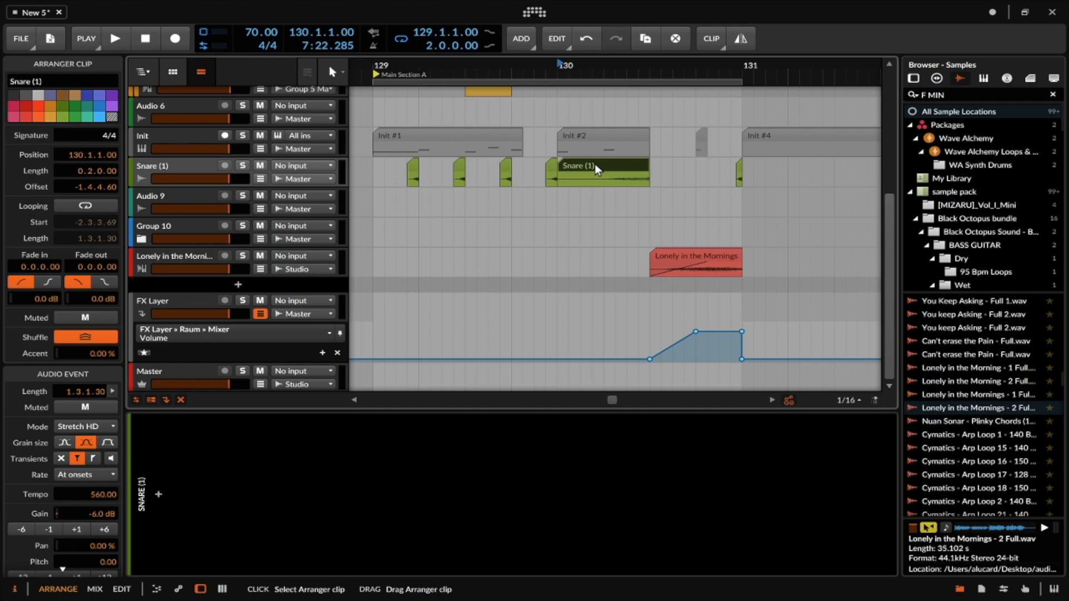
left_click_drag(655, 112, 744, 222)
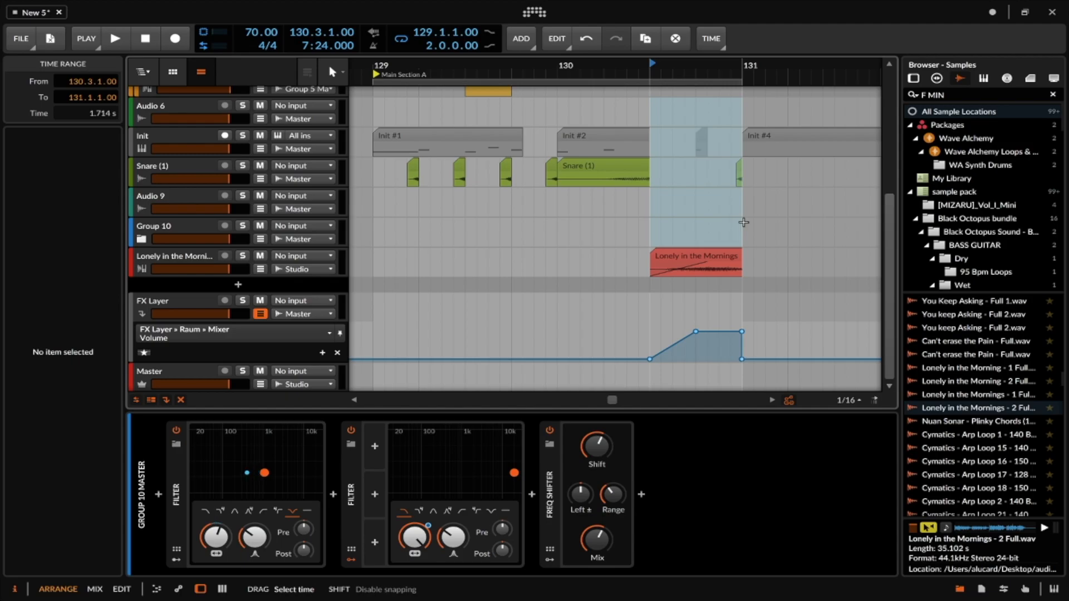
scroll(704, 218, "down", 10)
scroll(706, 140, "up", 10)
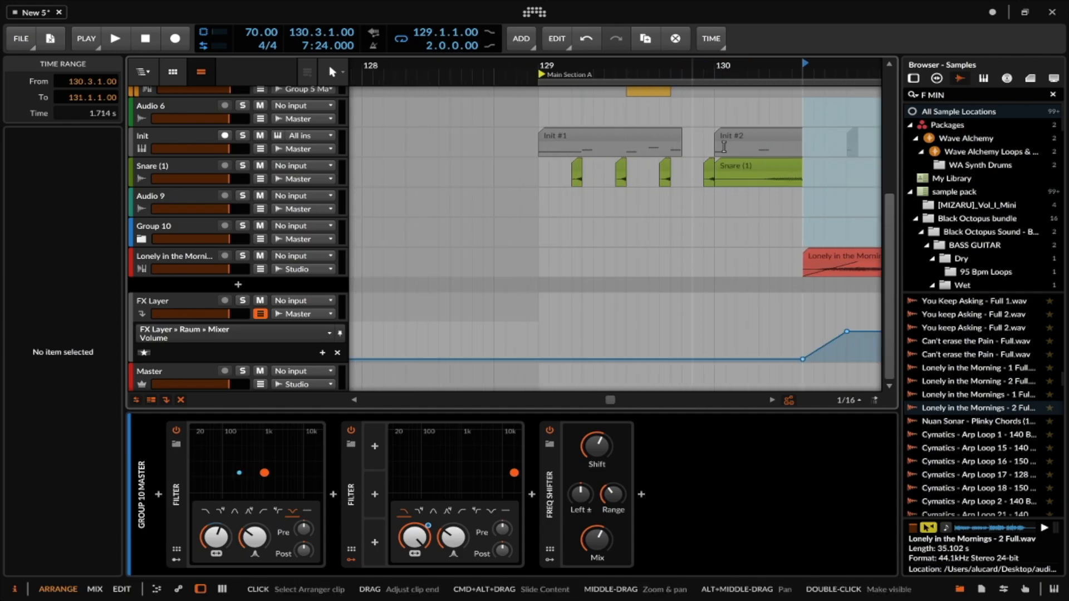
scroll(729, 169, "right", 5)
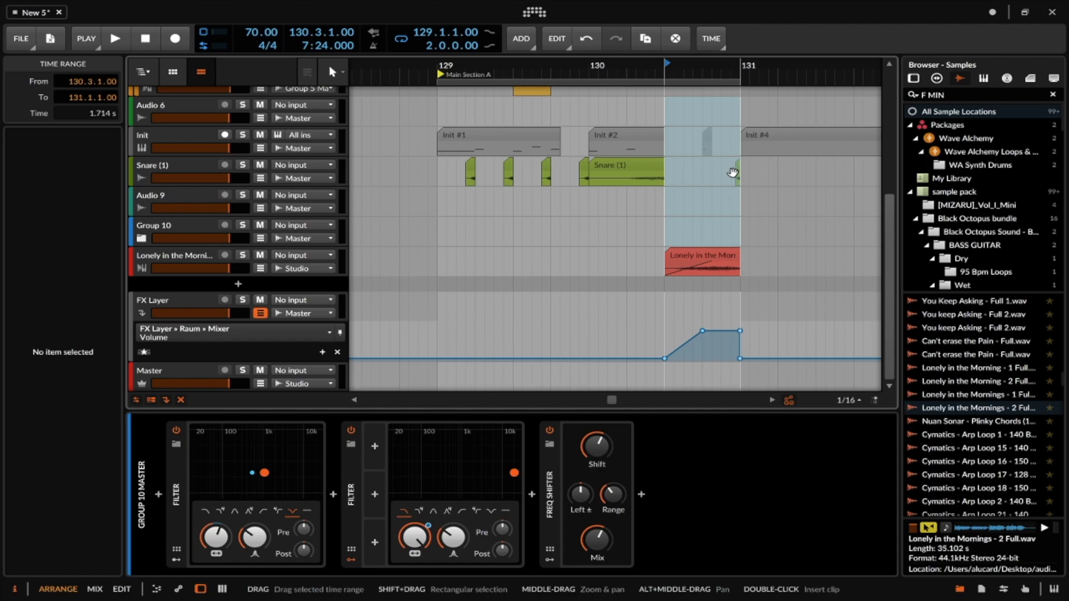
left_click(687, 255)
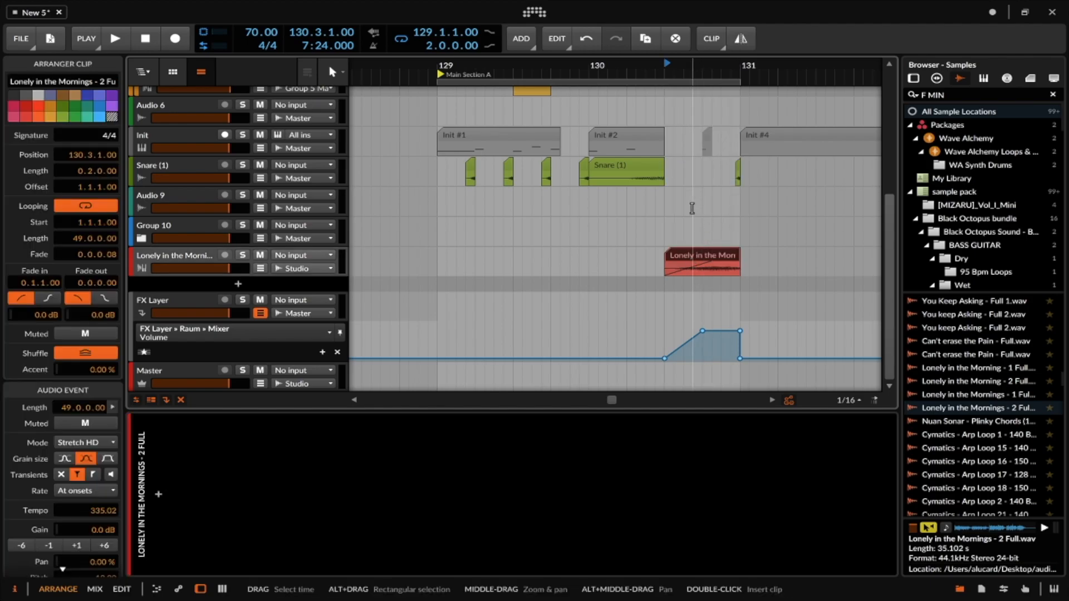
scroll(692, 208, "down", 2)
scroll(692, 209, "up", 3)
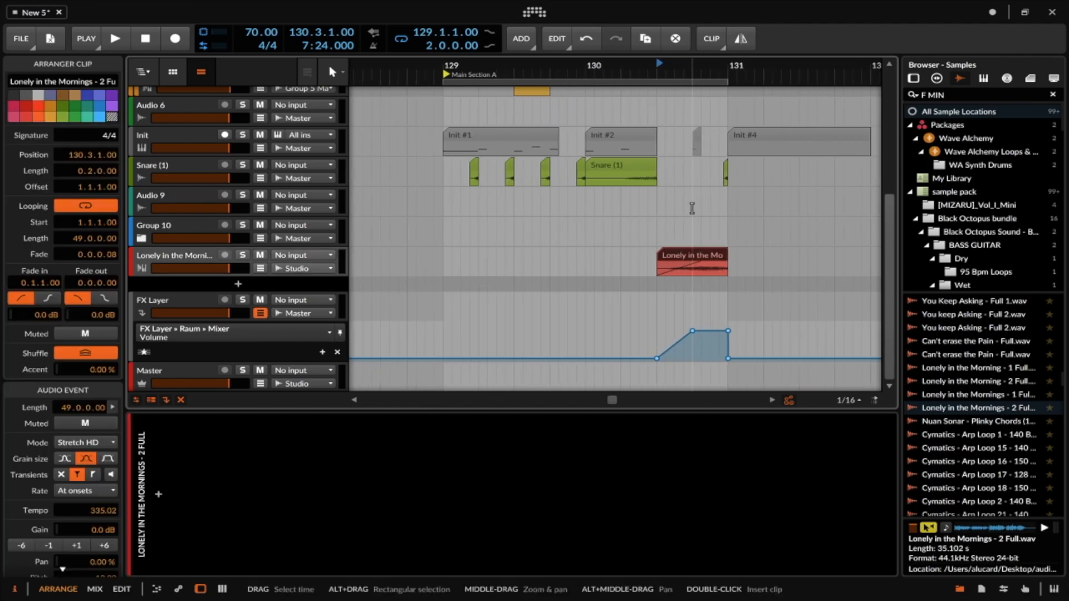
- Select the FM-4 #1 clip at 129.1 in Group 5 to examine its notes and synth settings
scroll(750, 114, "right", 1)
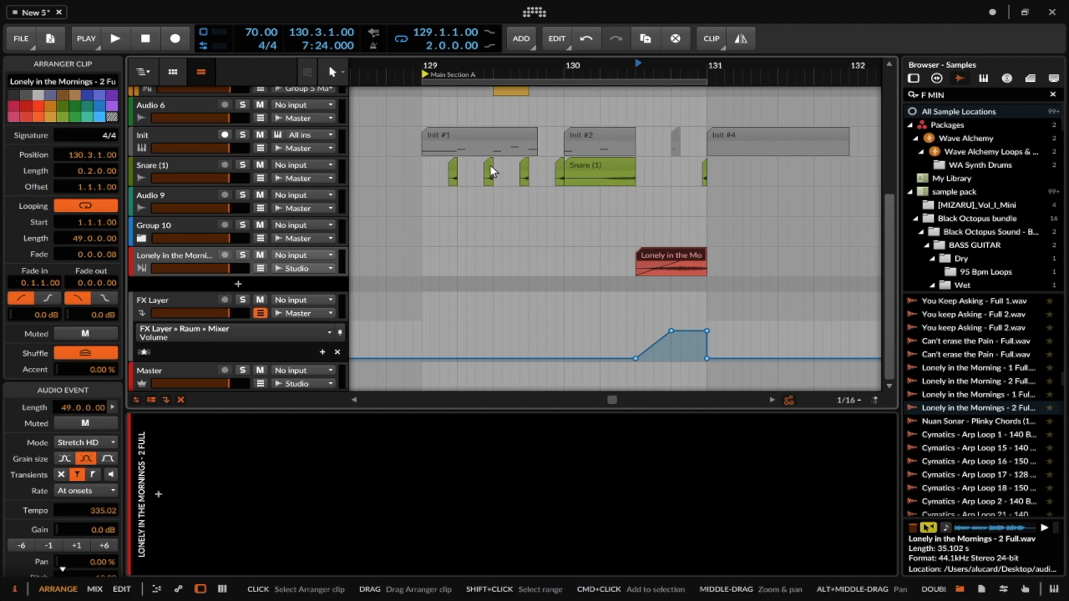
scroll(490, 165, "up", 4)
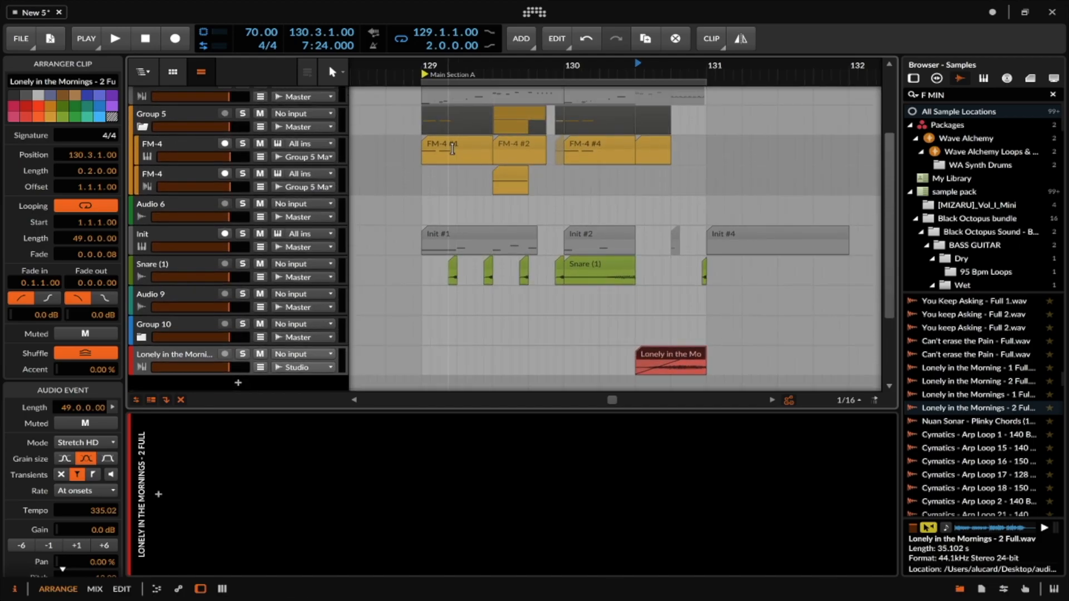
left_click(452, 146)
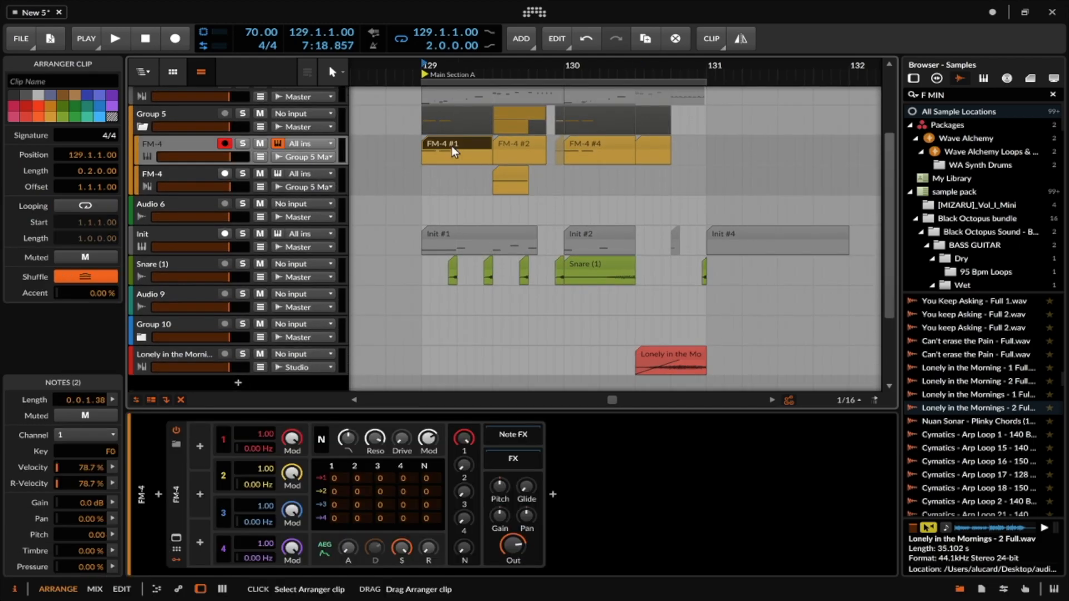